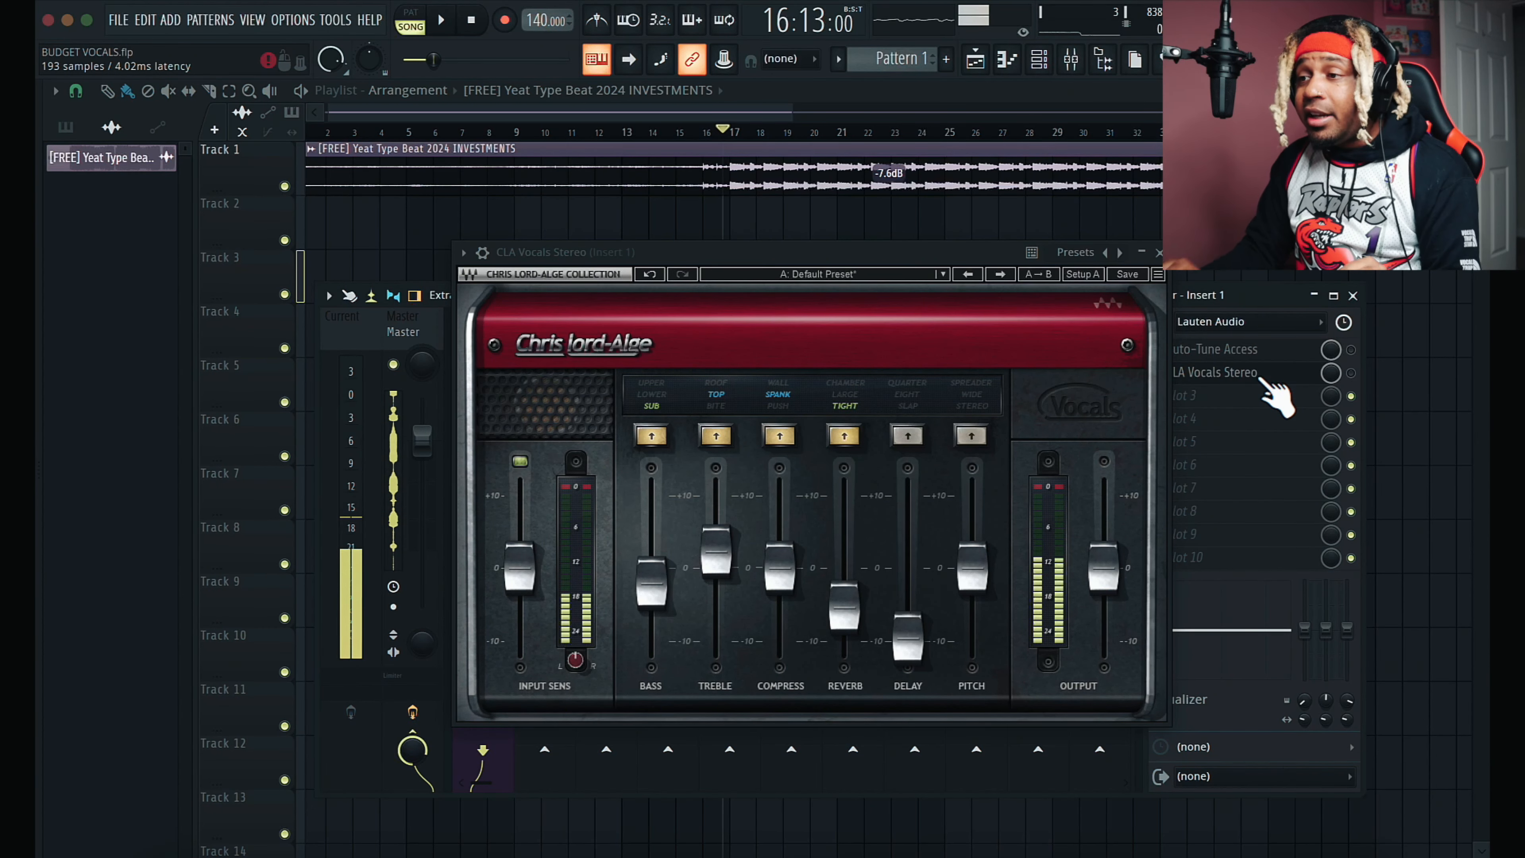
Step: Move the CLA Vocals window up slightly and reset its bass, treble, compress and reverb faders to 0
drag(895, 254, 900, 219)
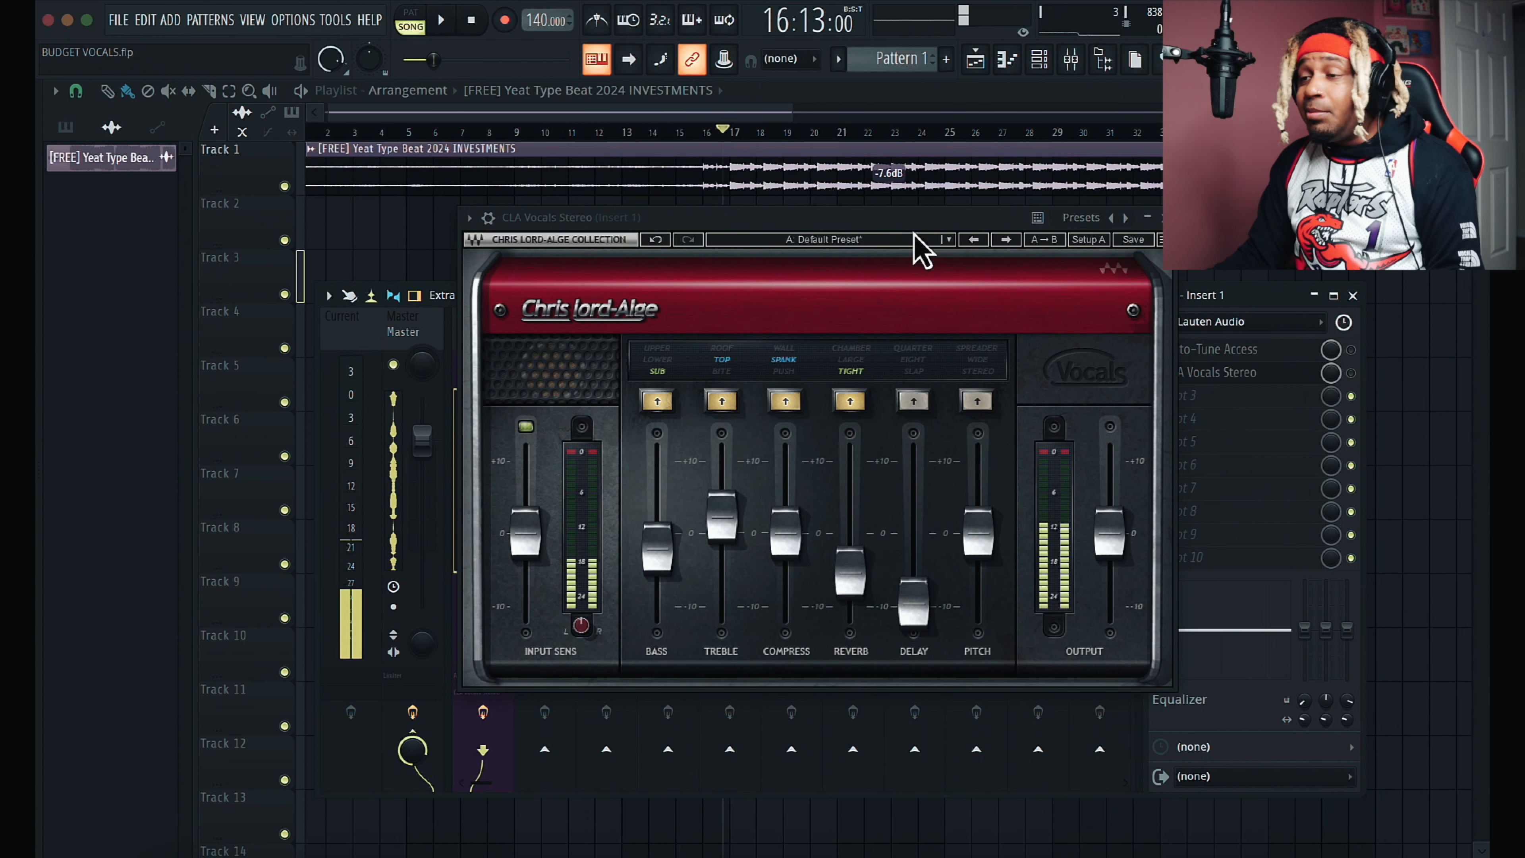
double_click(654, 549)
double_click(733, 515)
double_click(781, 555)
double_click(841, 558)
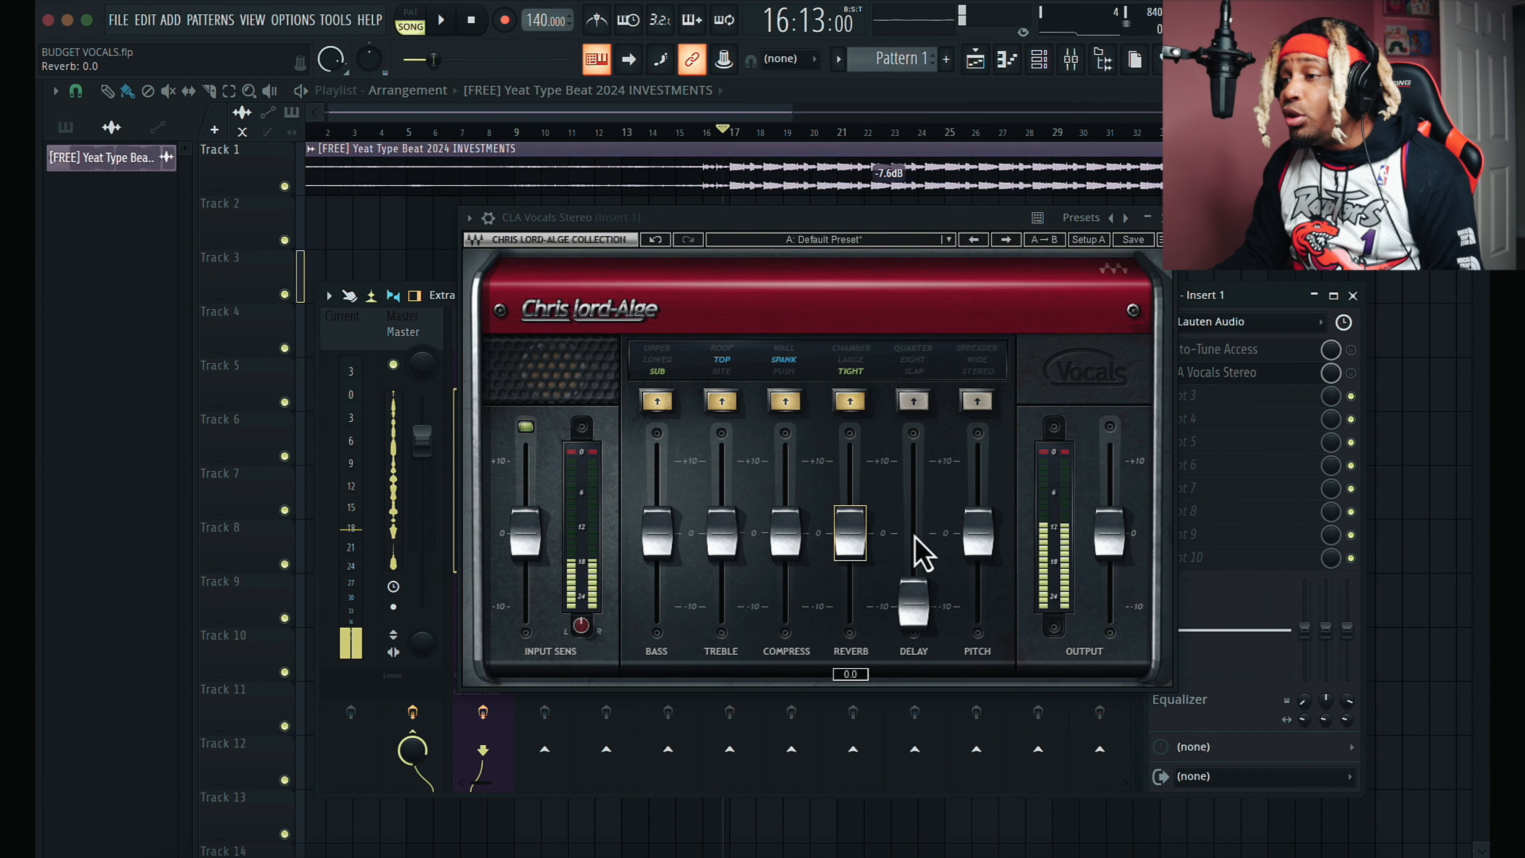
Step: Load the Full Reset preset in CLA Vocals and enable the plugin's effect slot on Insert 1
click(1005, 241)
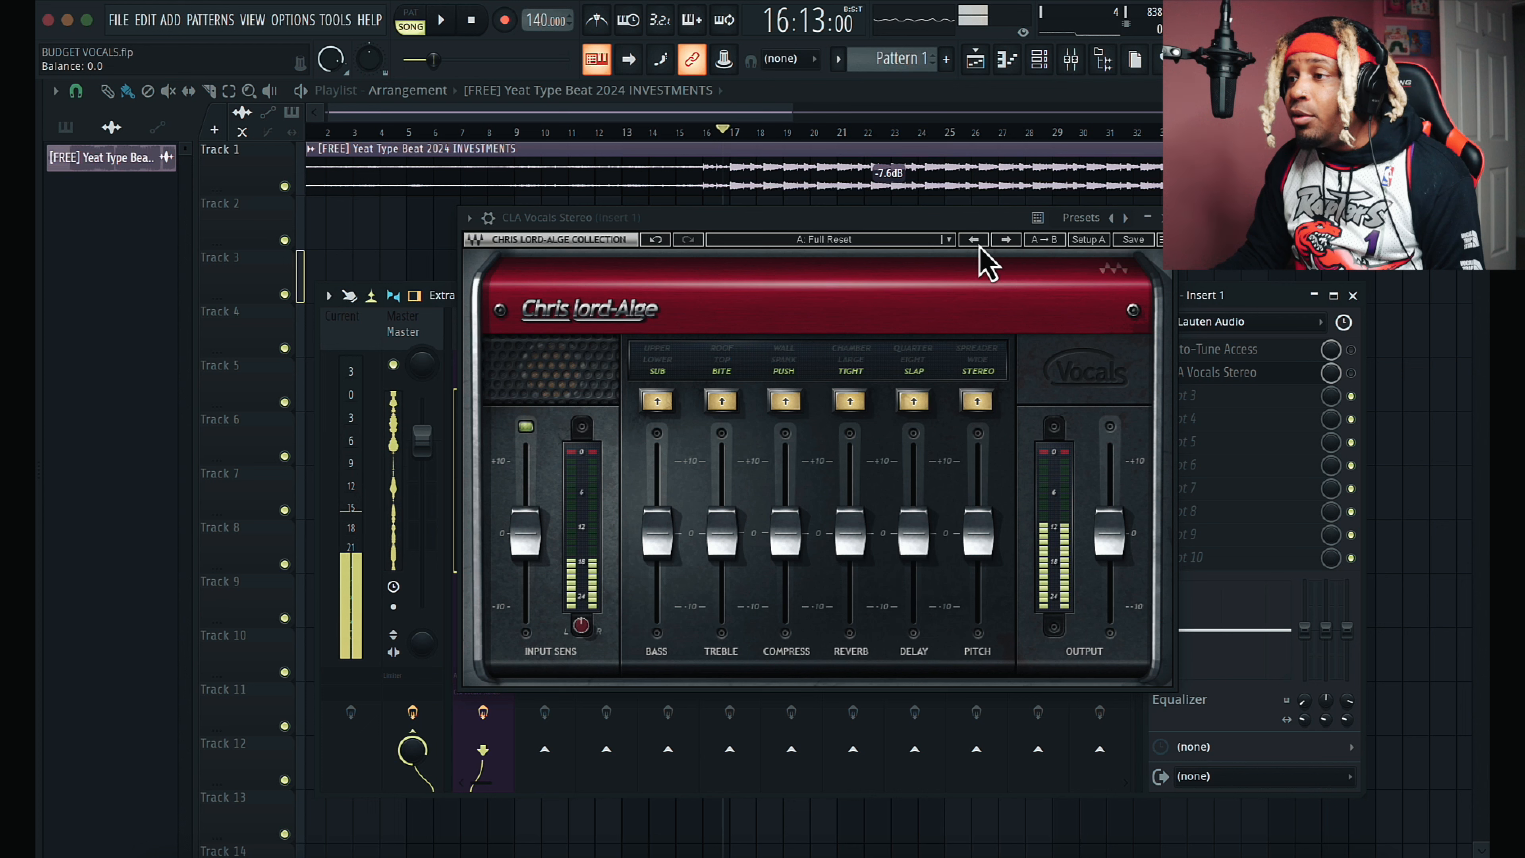
click(977, 240)
click(1011, 240)
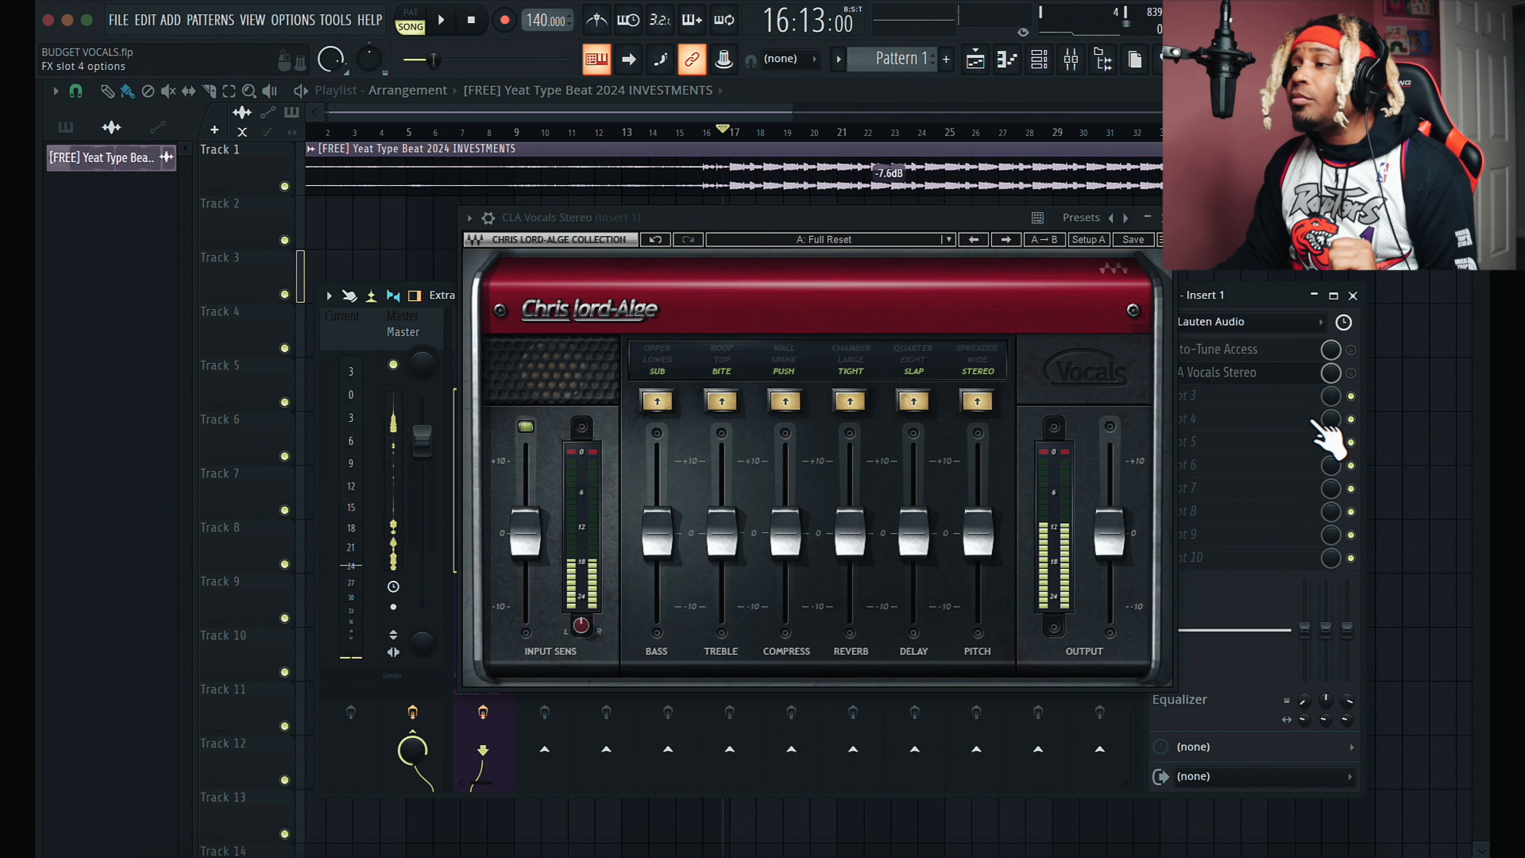
click(1351, 373)
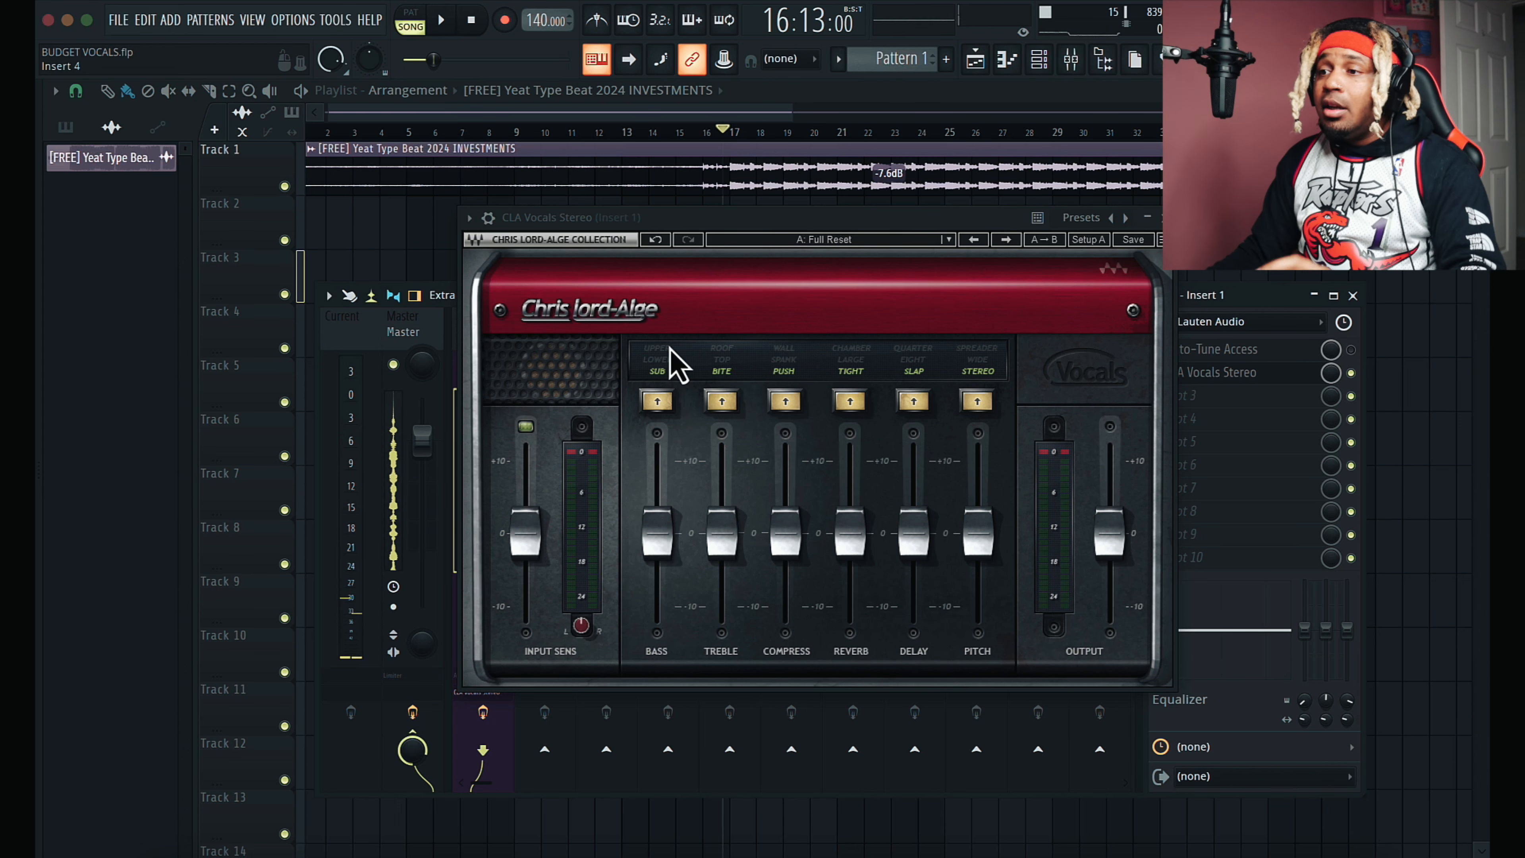
Step: Try the Upper bass, Roof treble, and Wall and Spank compress colors, and return to Sub, Bite and Push
click(664, 363)
click(664, 351)
click(722, 348)
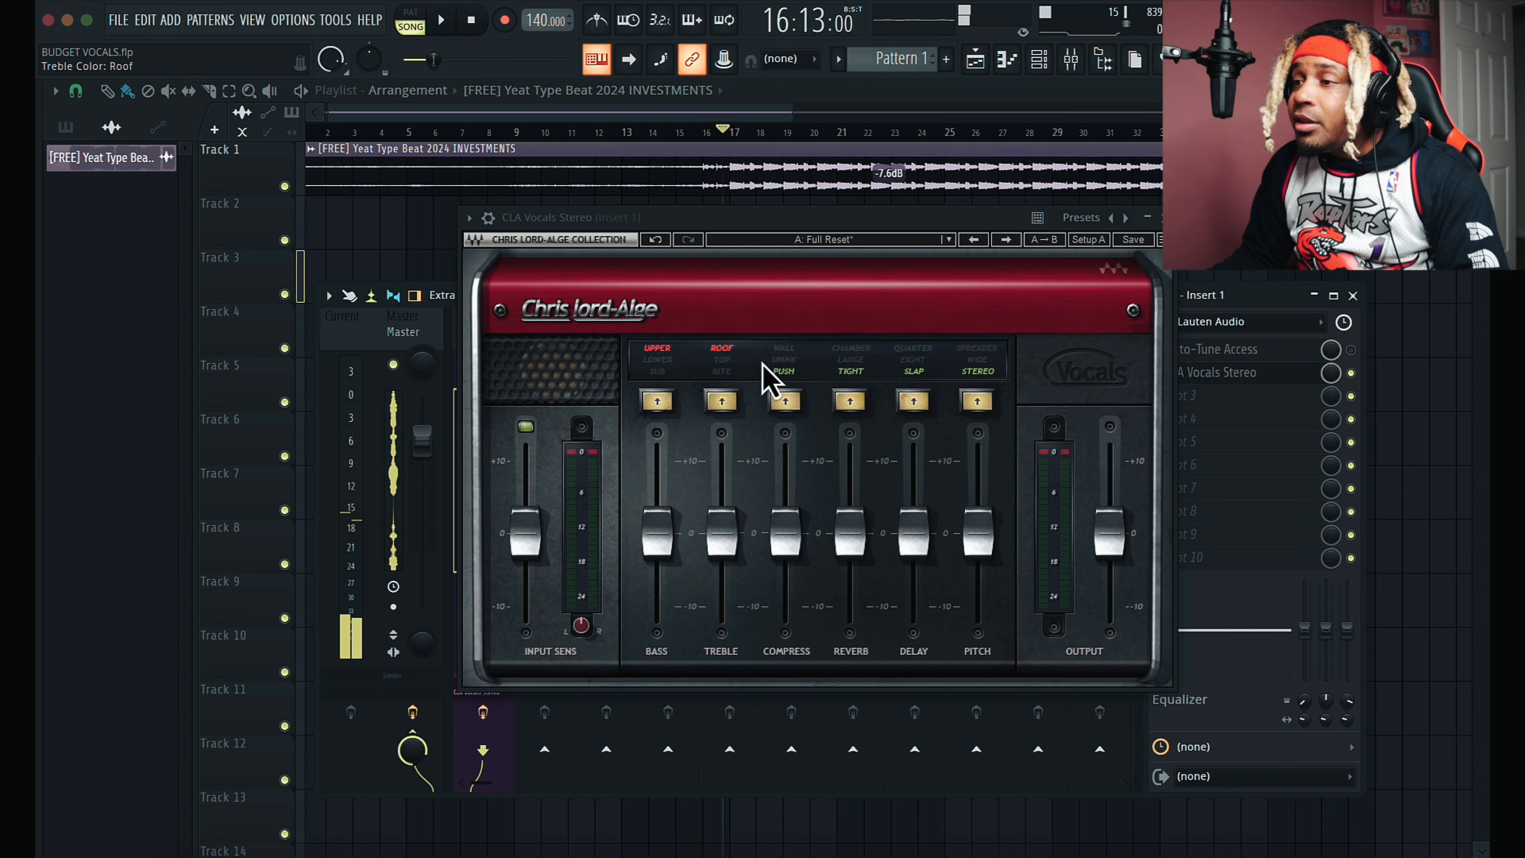
click(791, 353)
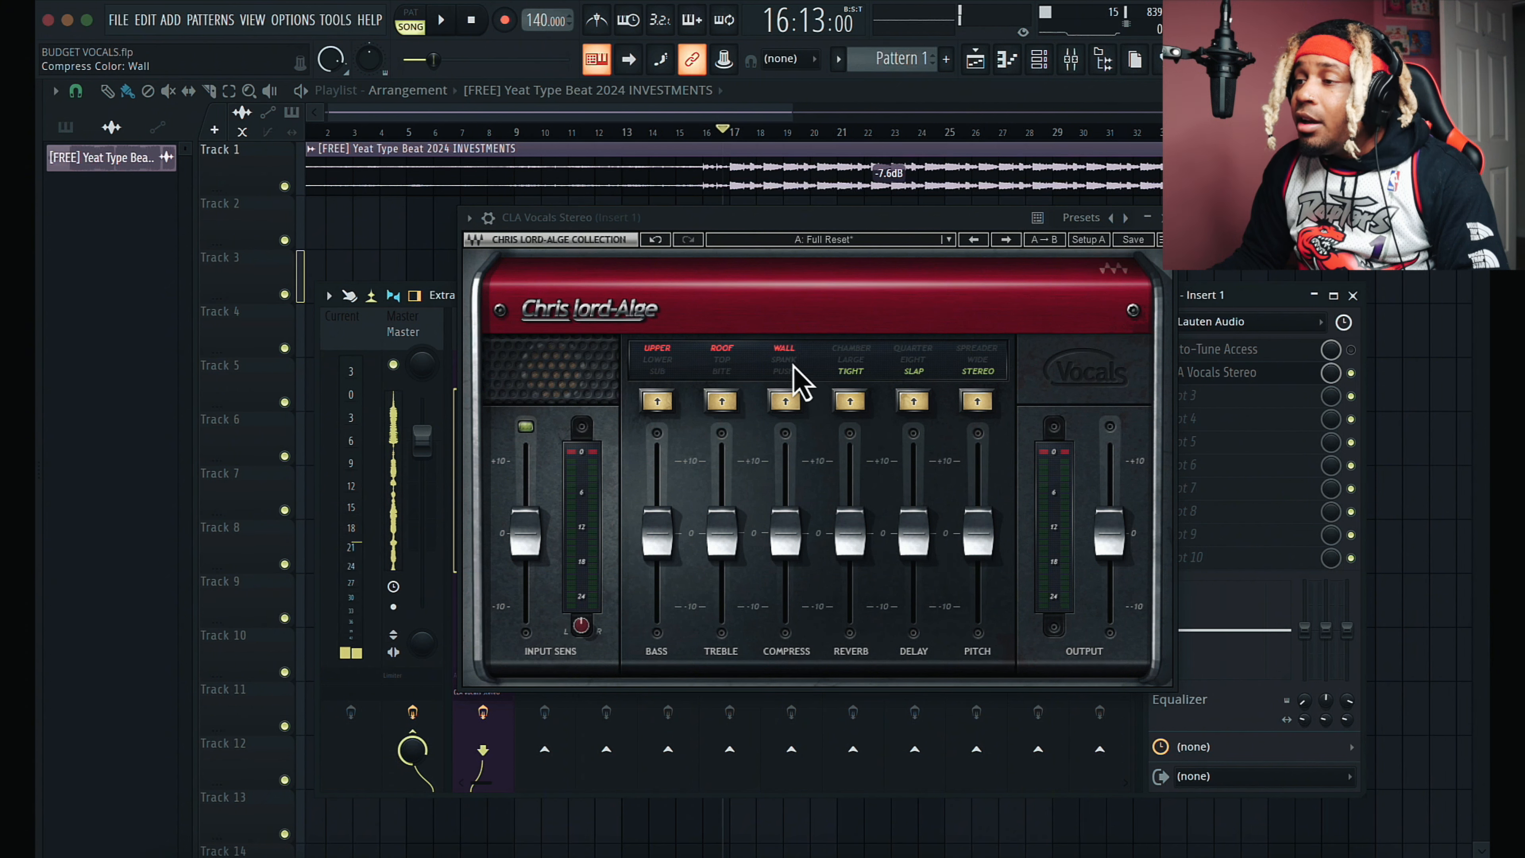
click(787, 354)
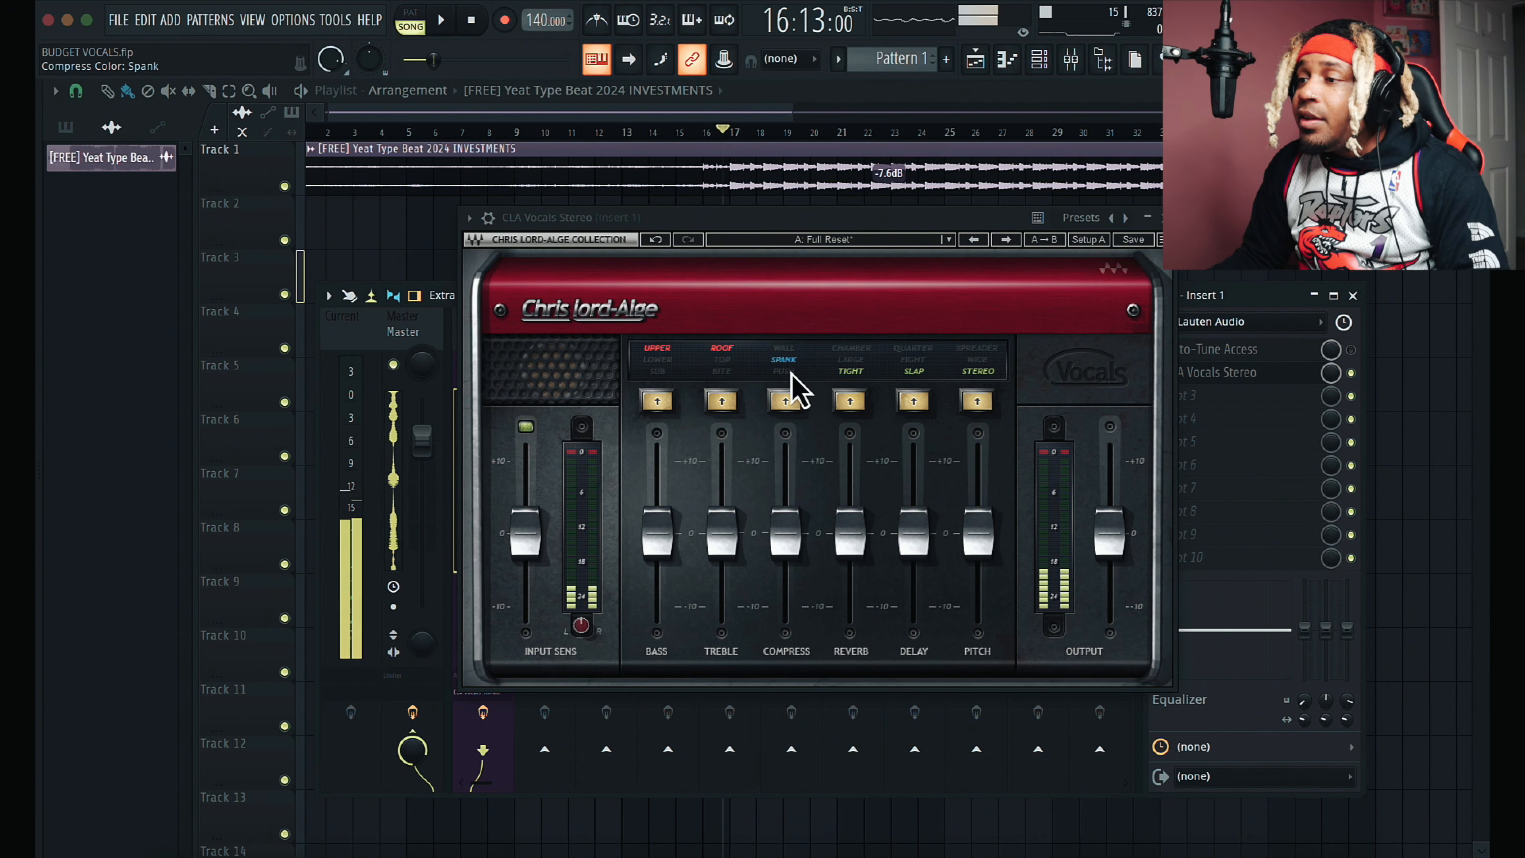
click(731, 370)
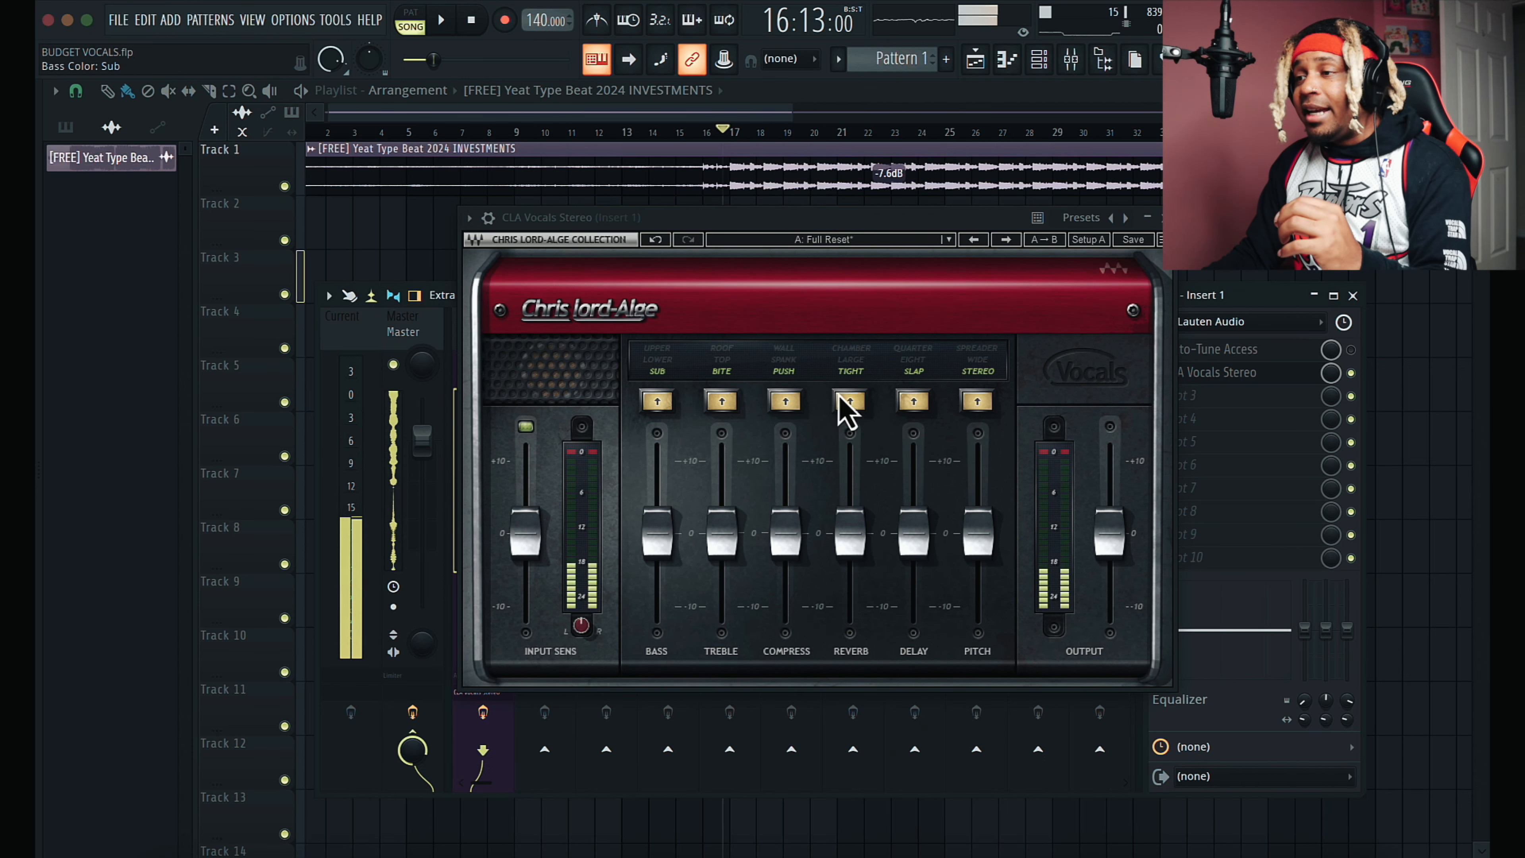
Step: Lower the reverb, delay and pitch faders to -10 and bypass all three effects
drag(868, 540, 870, 625)
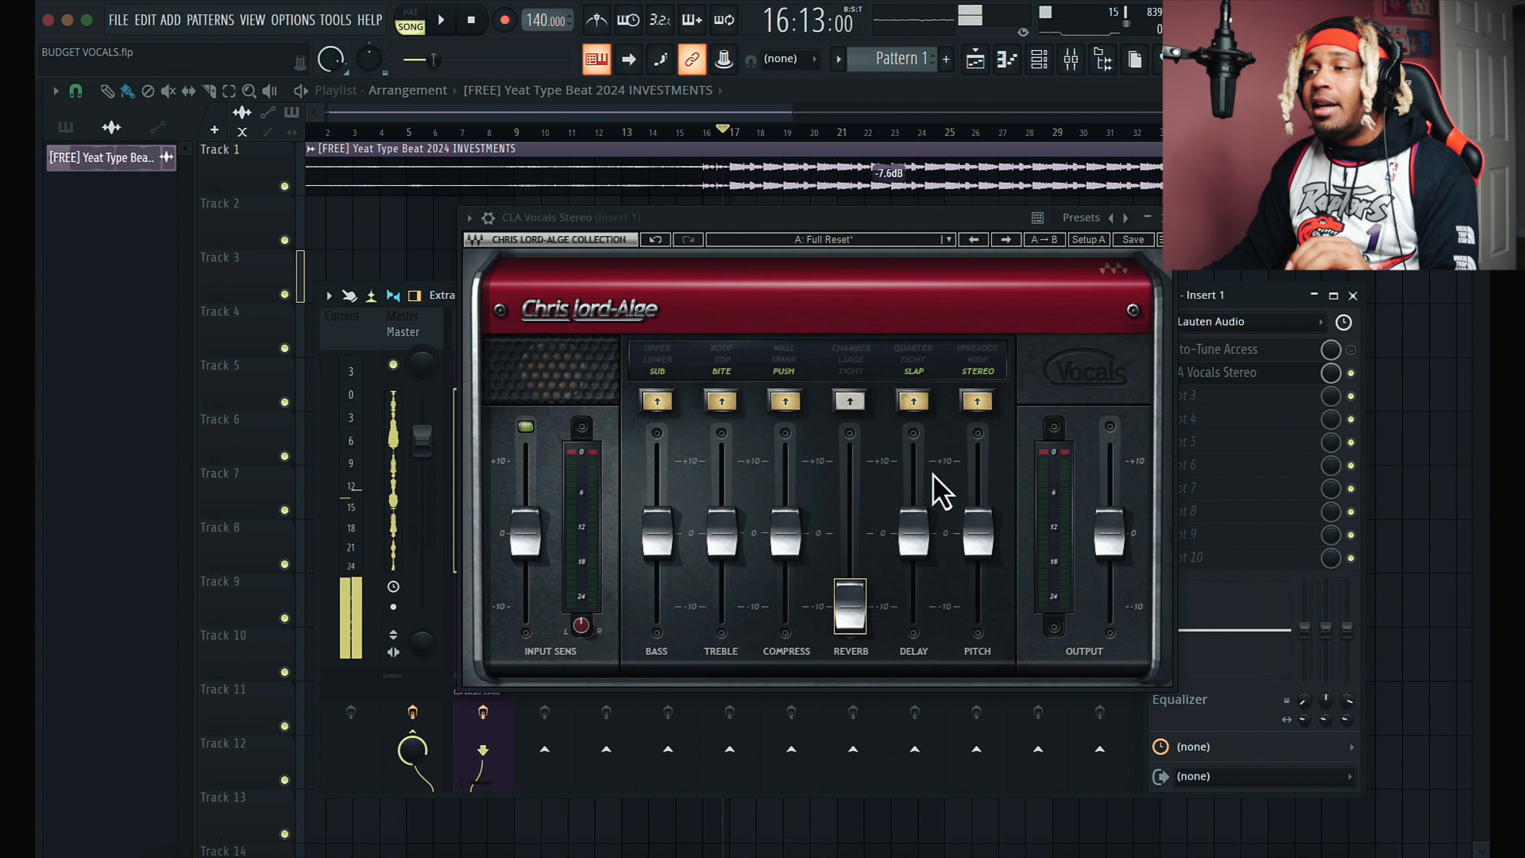
drag(912, 534, 963, 801)
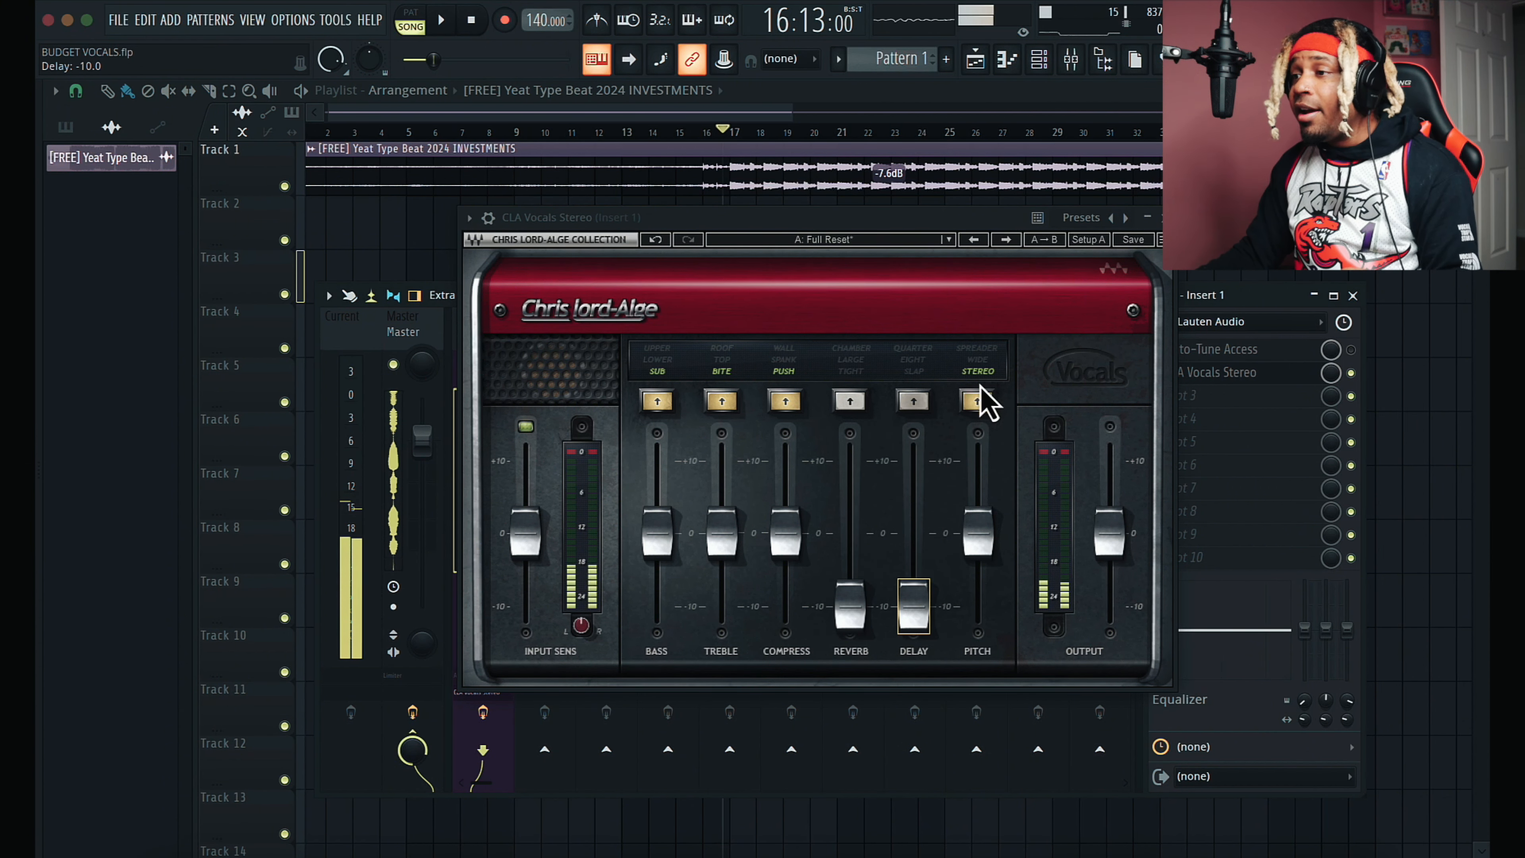
drag(978, 533, 985, 450)
click(977, 401)
click(979, 401)
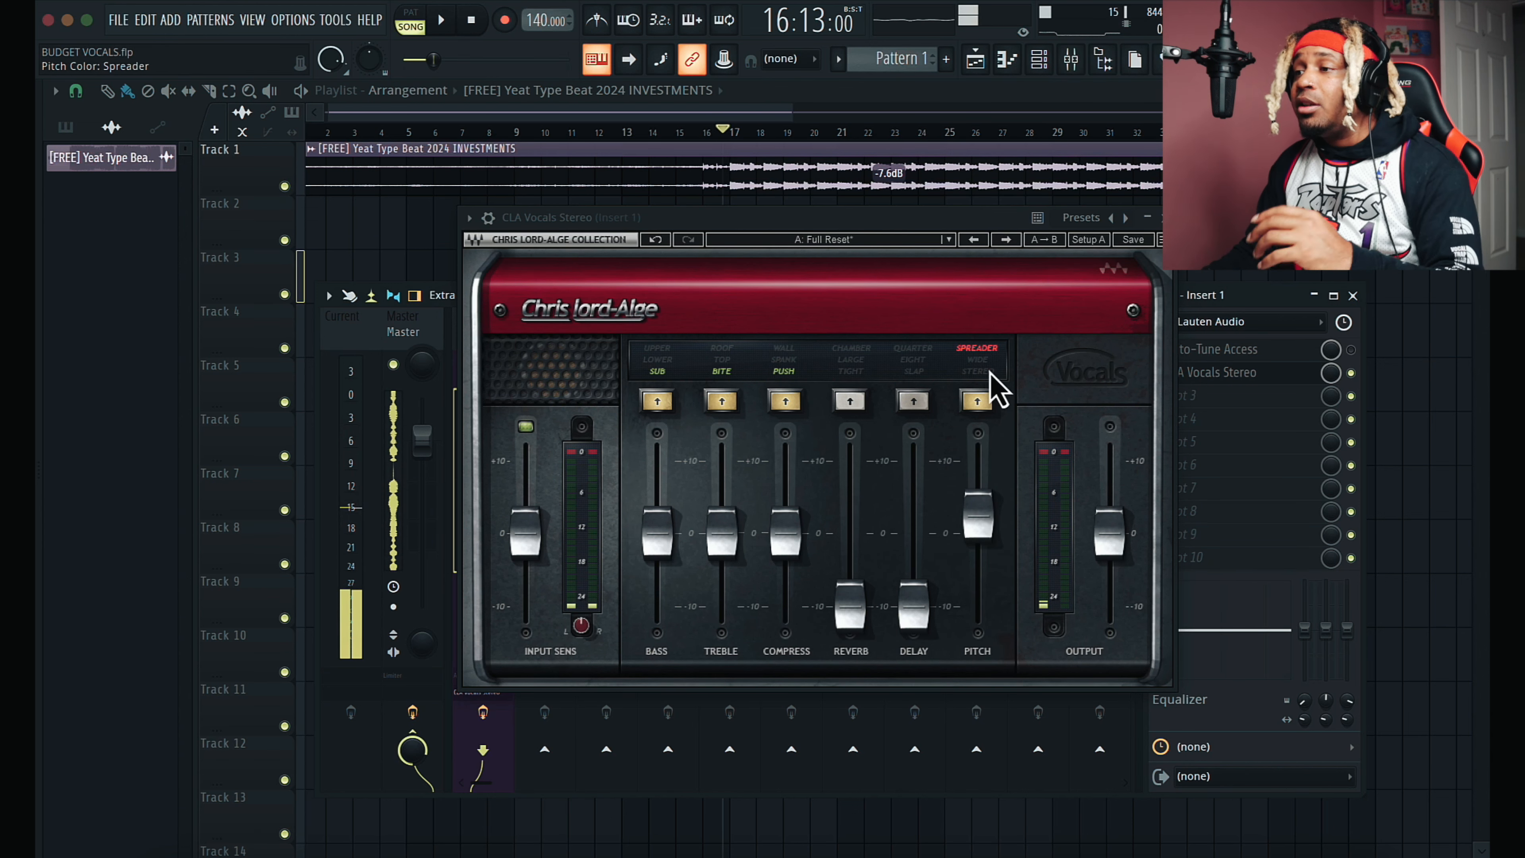
drag(978, 508, 1015, 721)
click(989, 350)
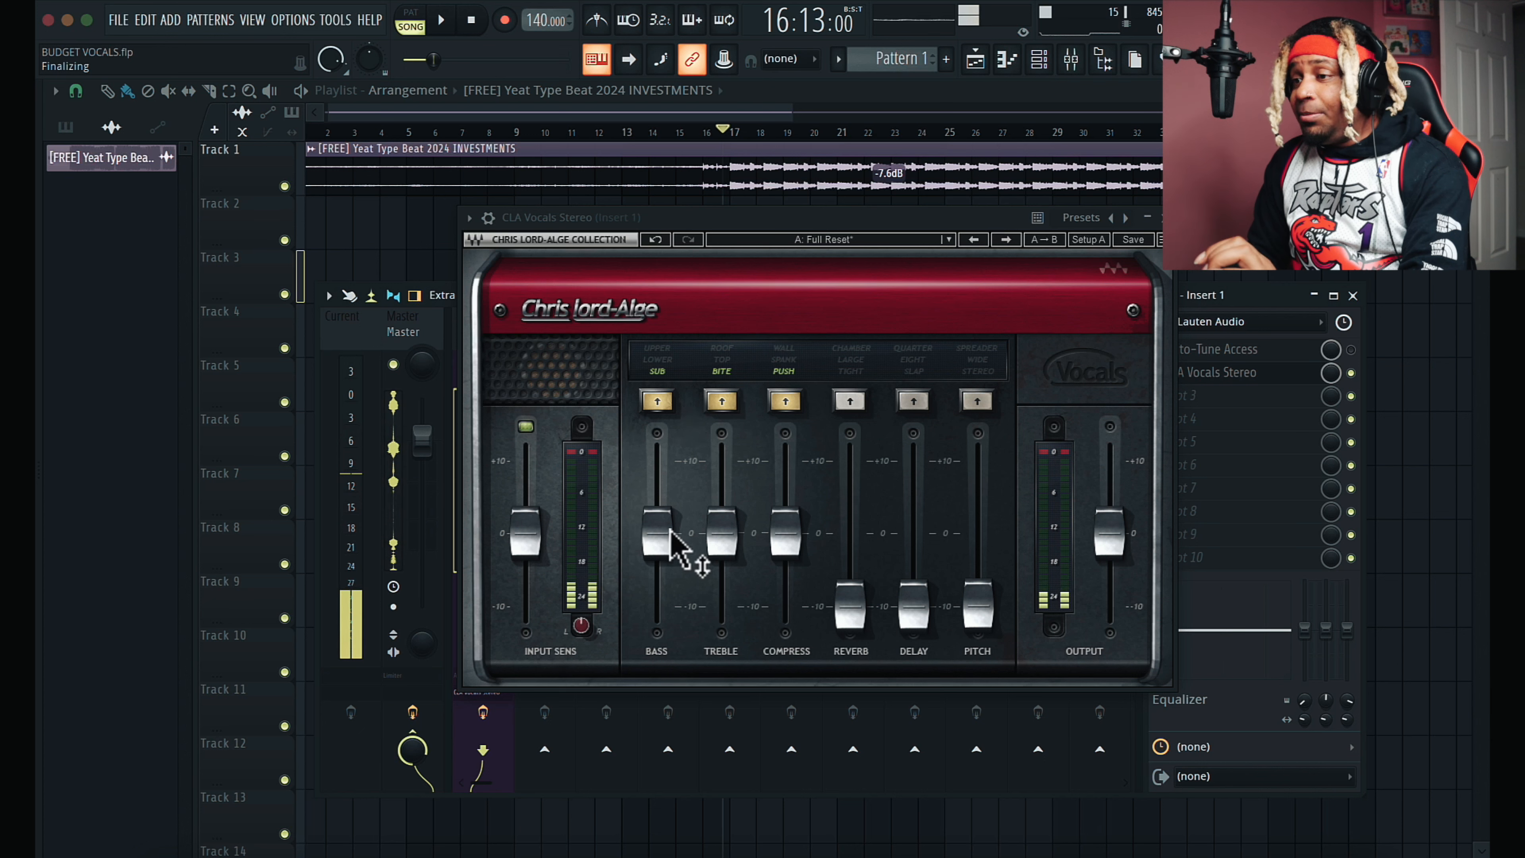
Step: Try the bass fader at 5.1, -10 and 10 with the Sub and Upper colors, and restore it to 0 with Sub
mouse_move(672, 532)
mouse_down()
mouse_move(649, 398)
mouse_move(675, 516)
mouse_up()
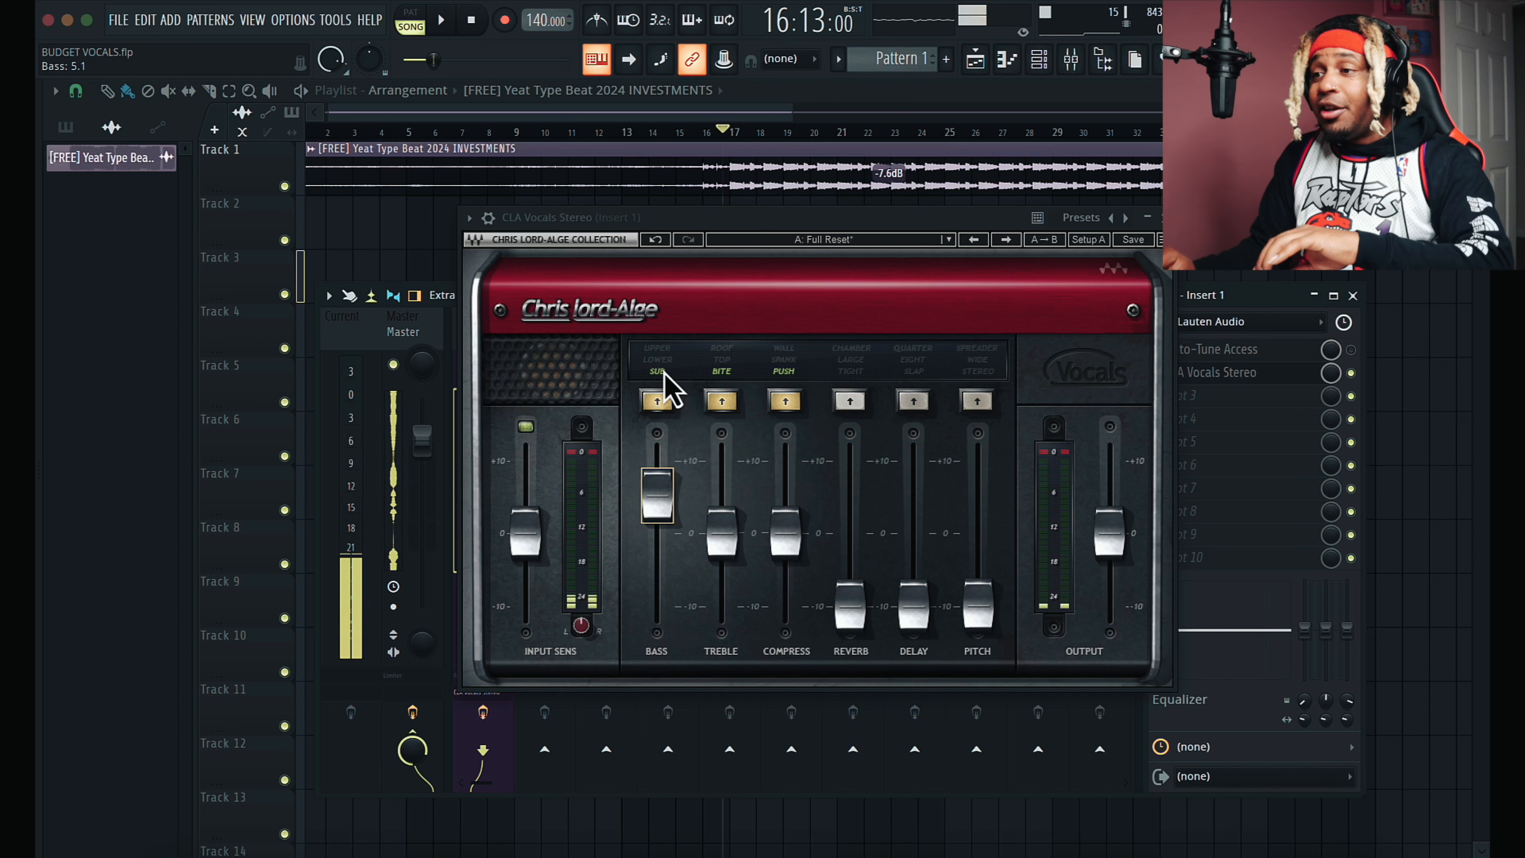
drag(666, 457, 685, 586)
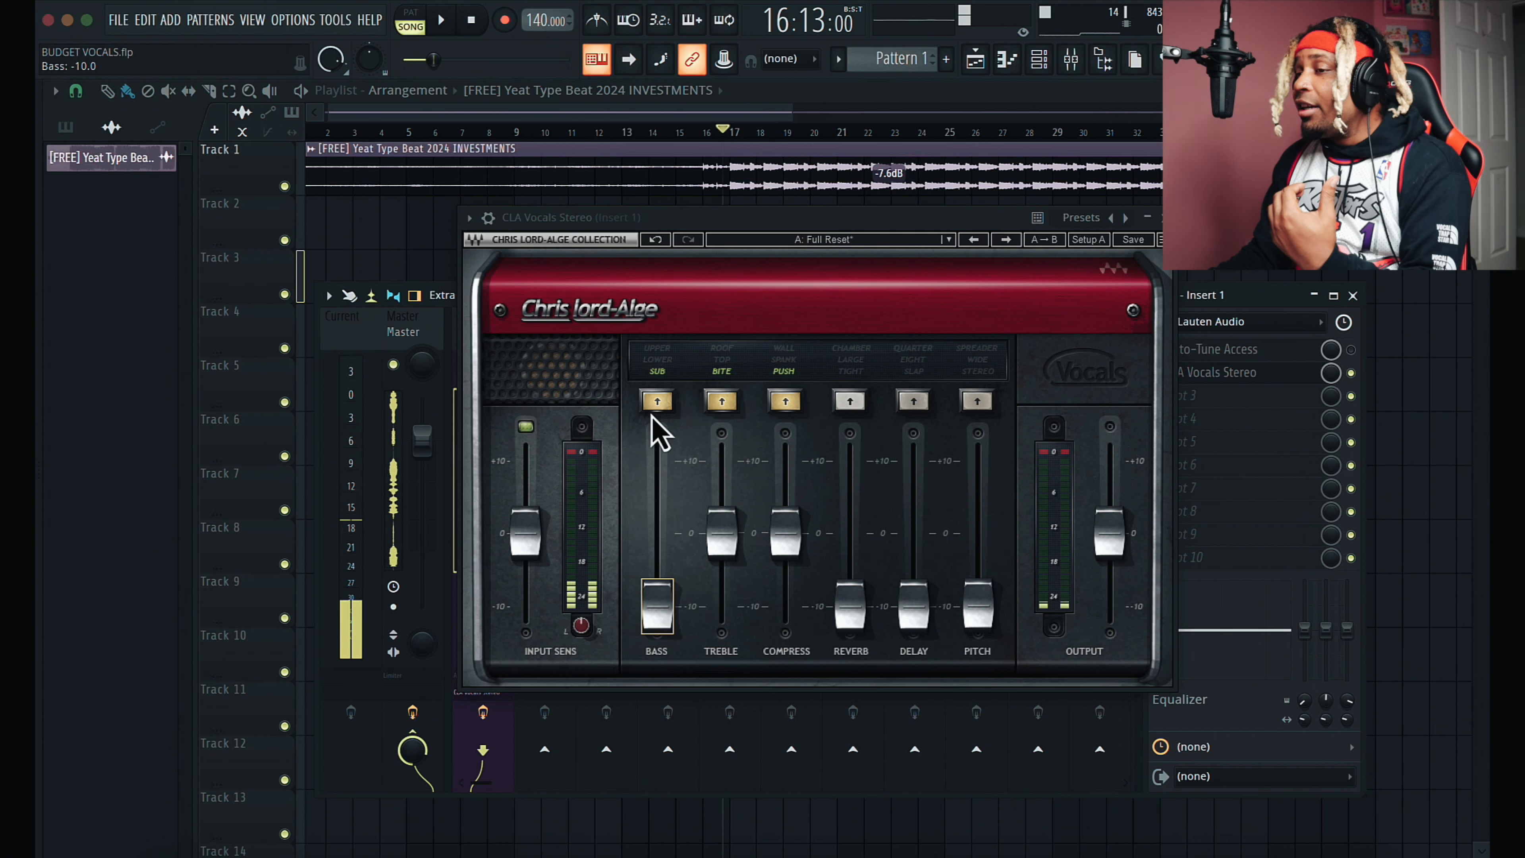
click(664, 360)
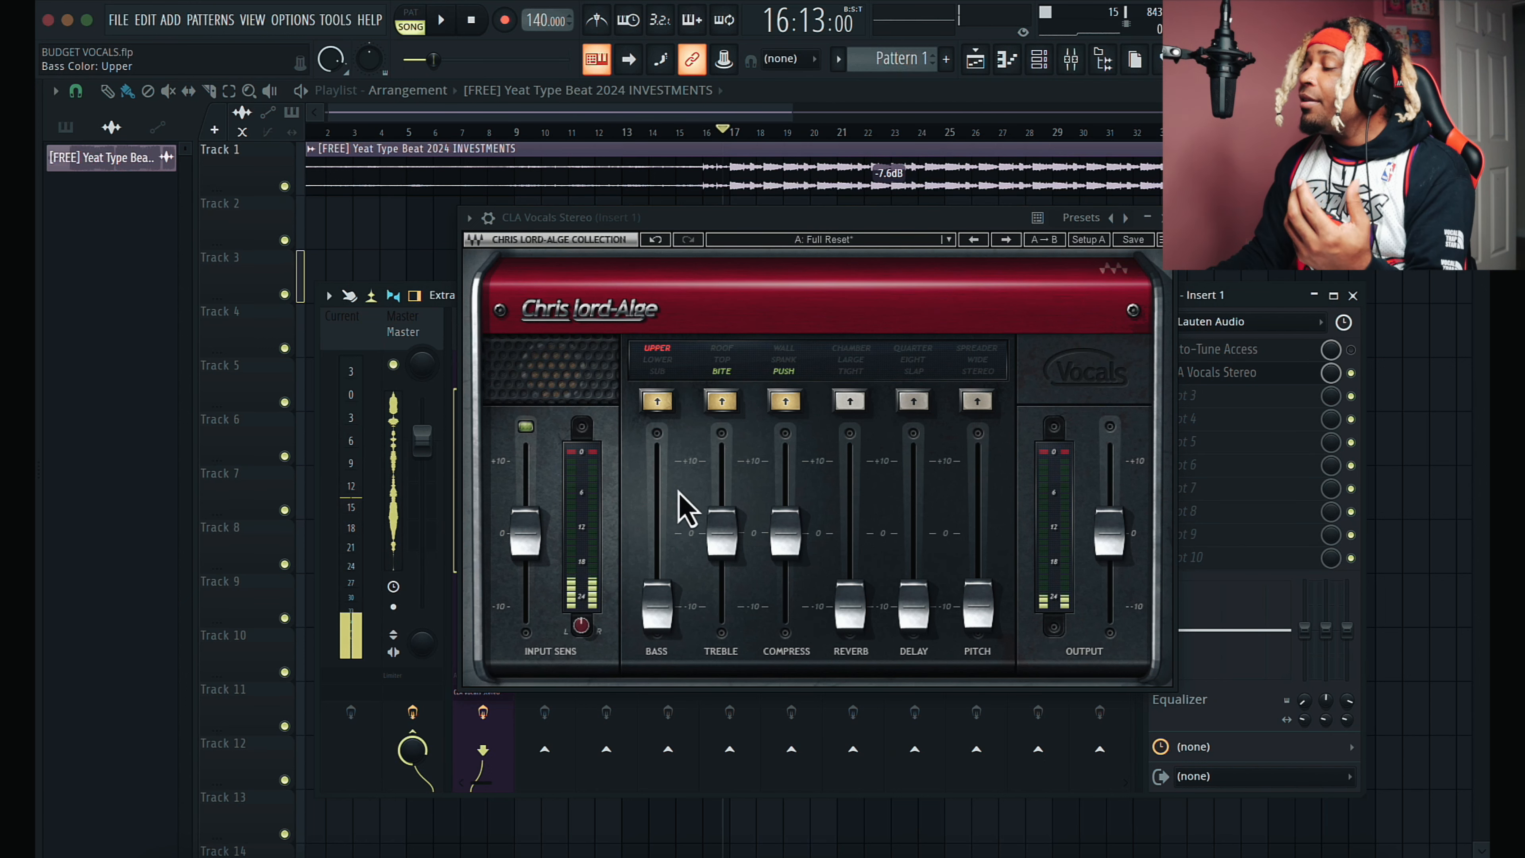
drag(664, 622, 673, 378)
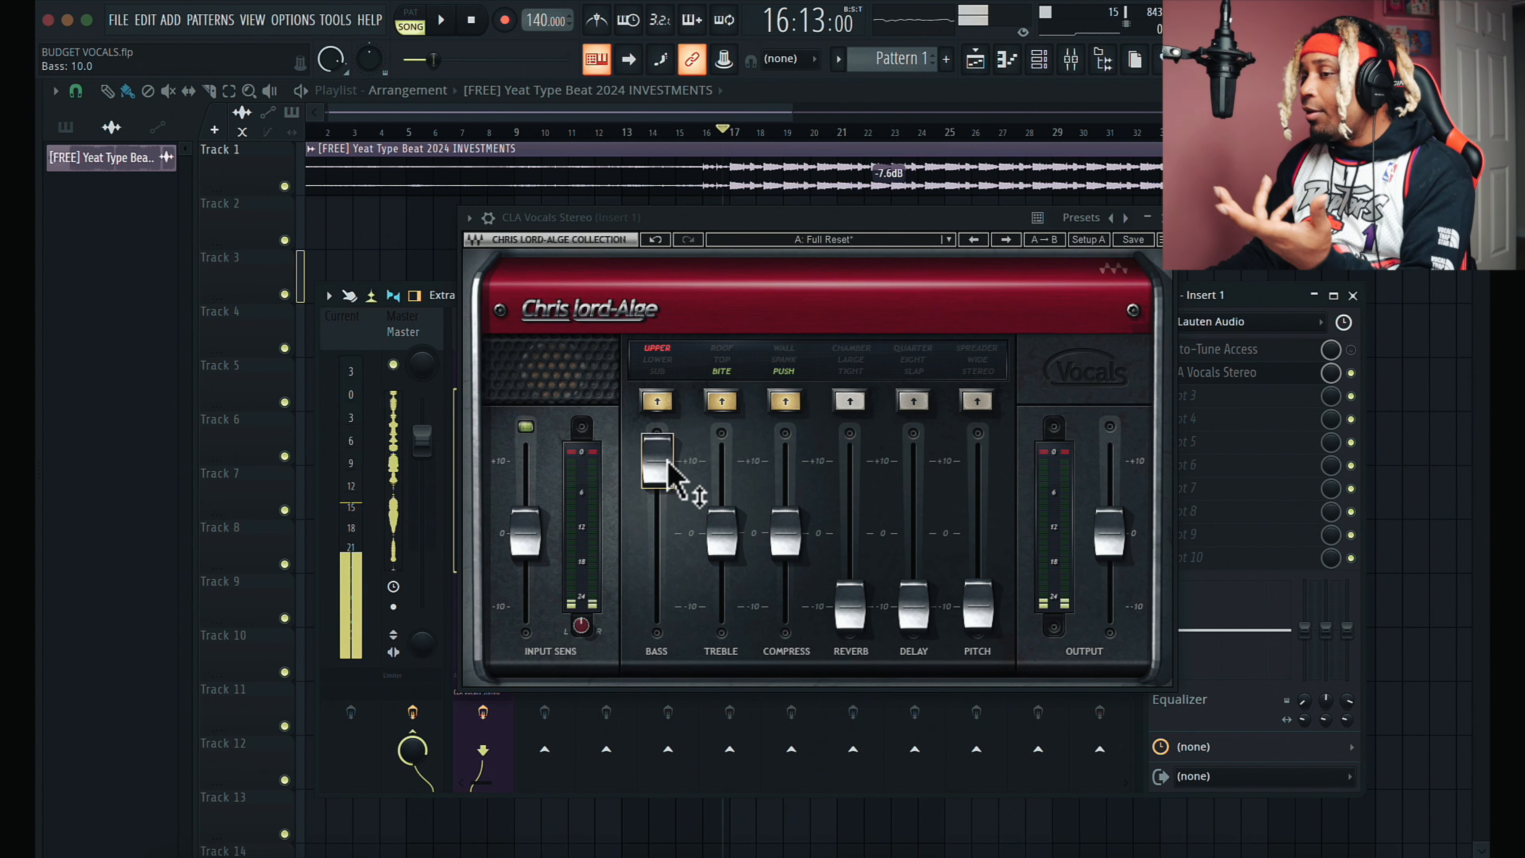
drag(672, 480, 671, 545)
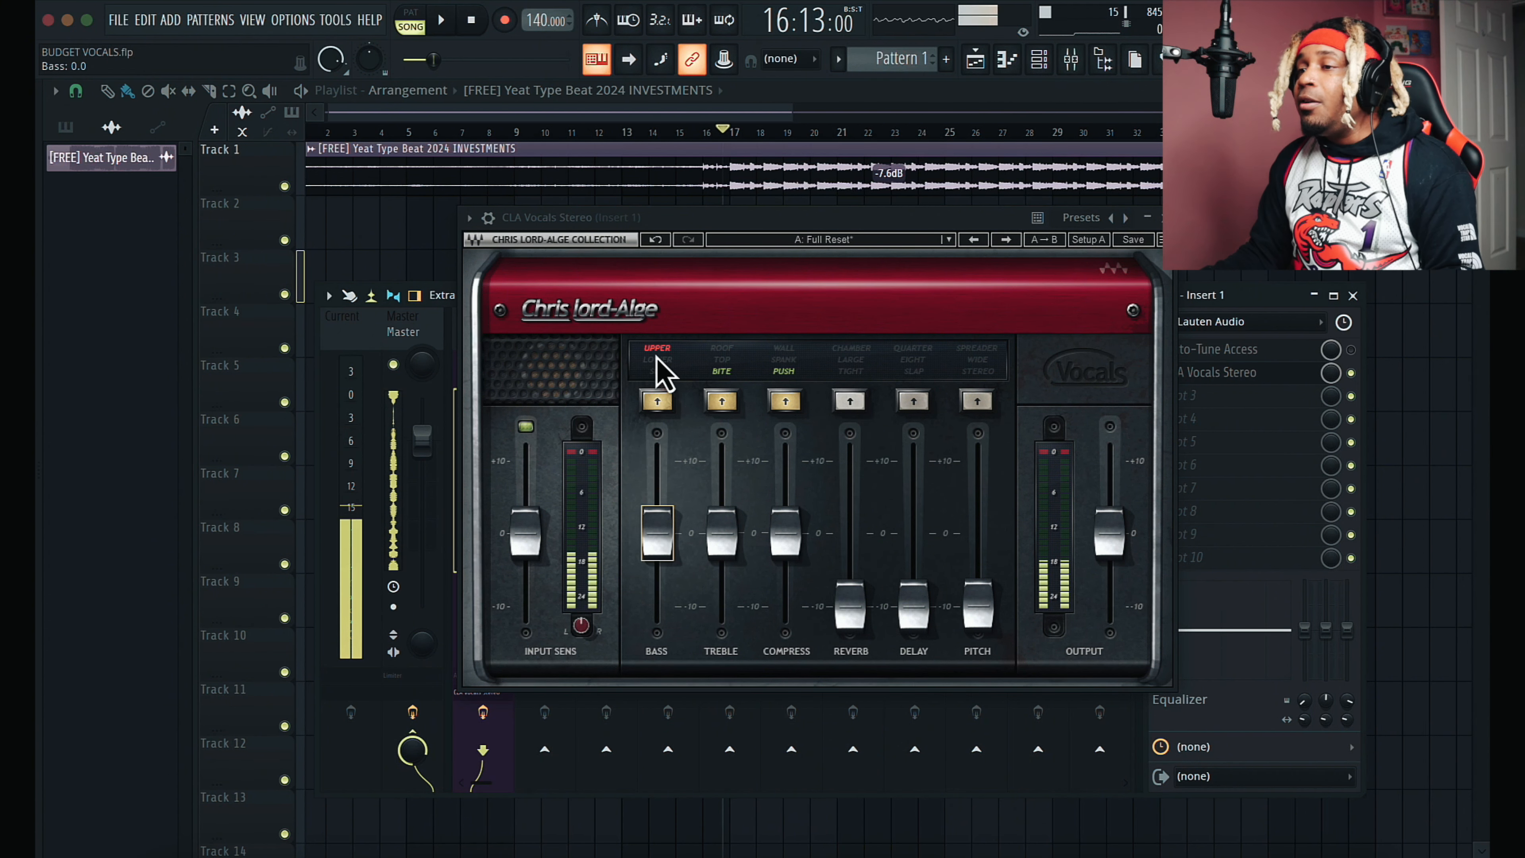
click(667, 404)
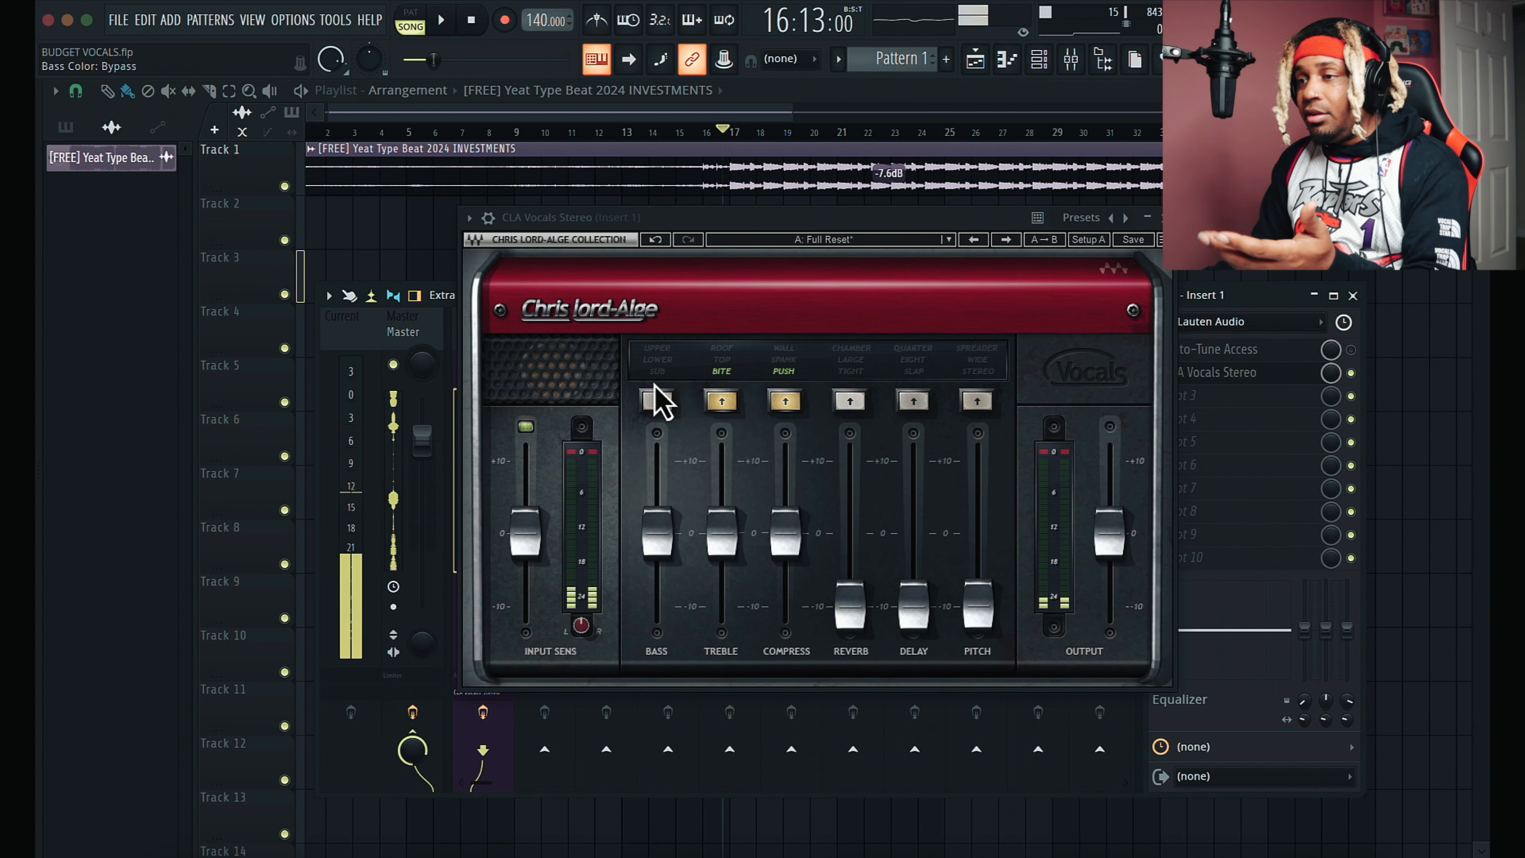
click(660, 403)
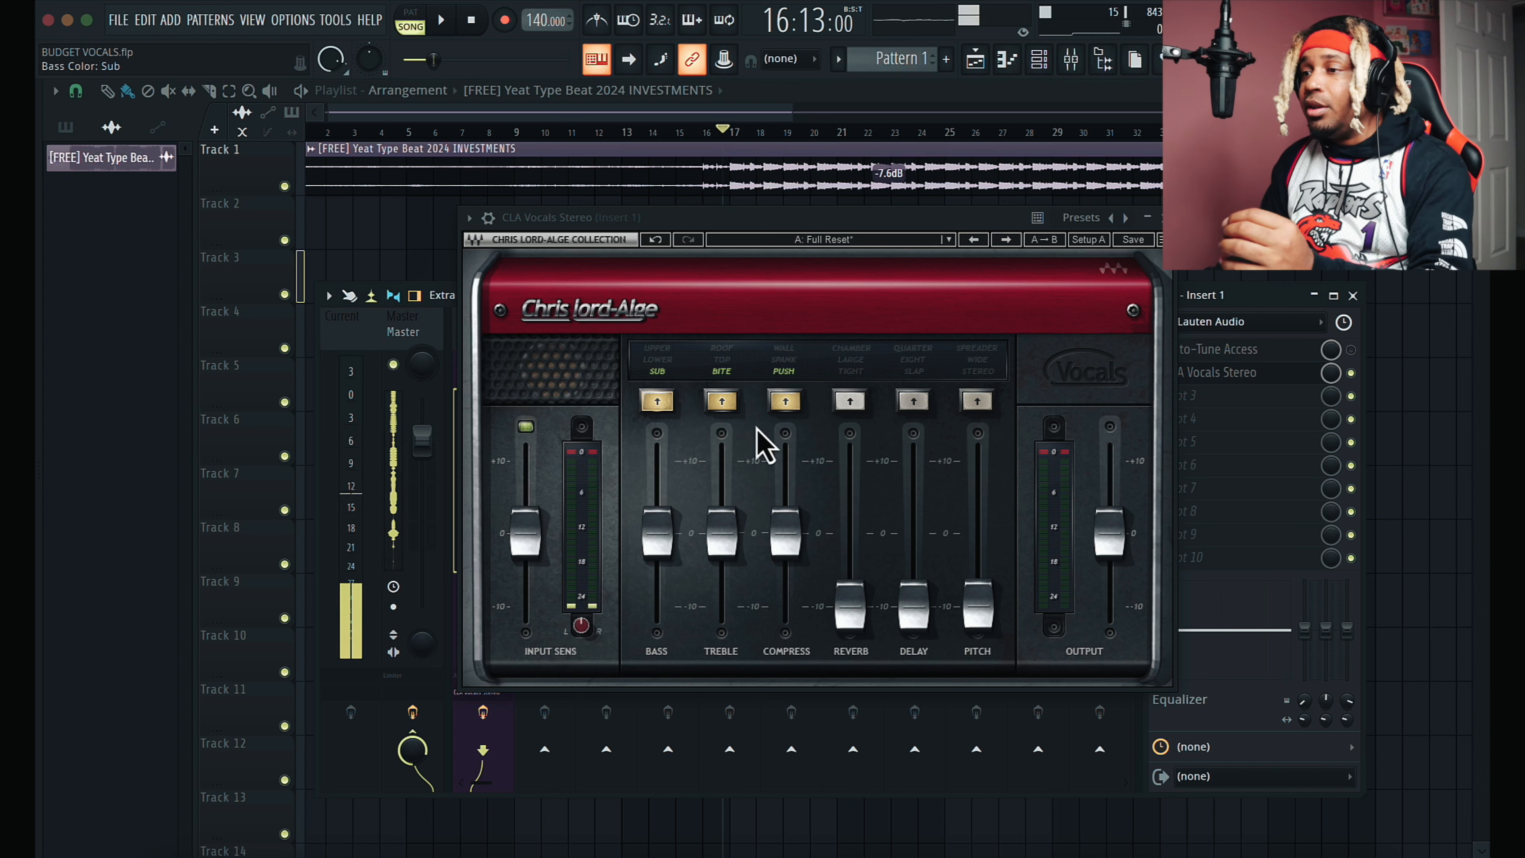
Step: Try the treble fader at -10 and 3.0 with the Roof color, and switch the color back to Bite
drag(722, 544, 696, 805)
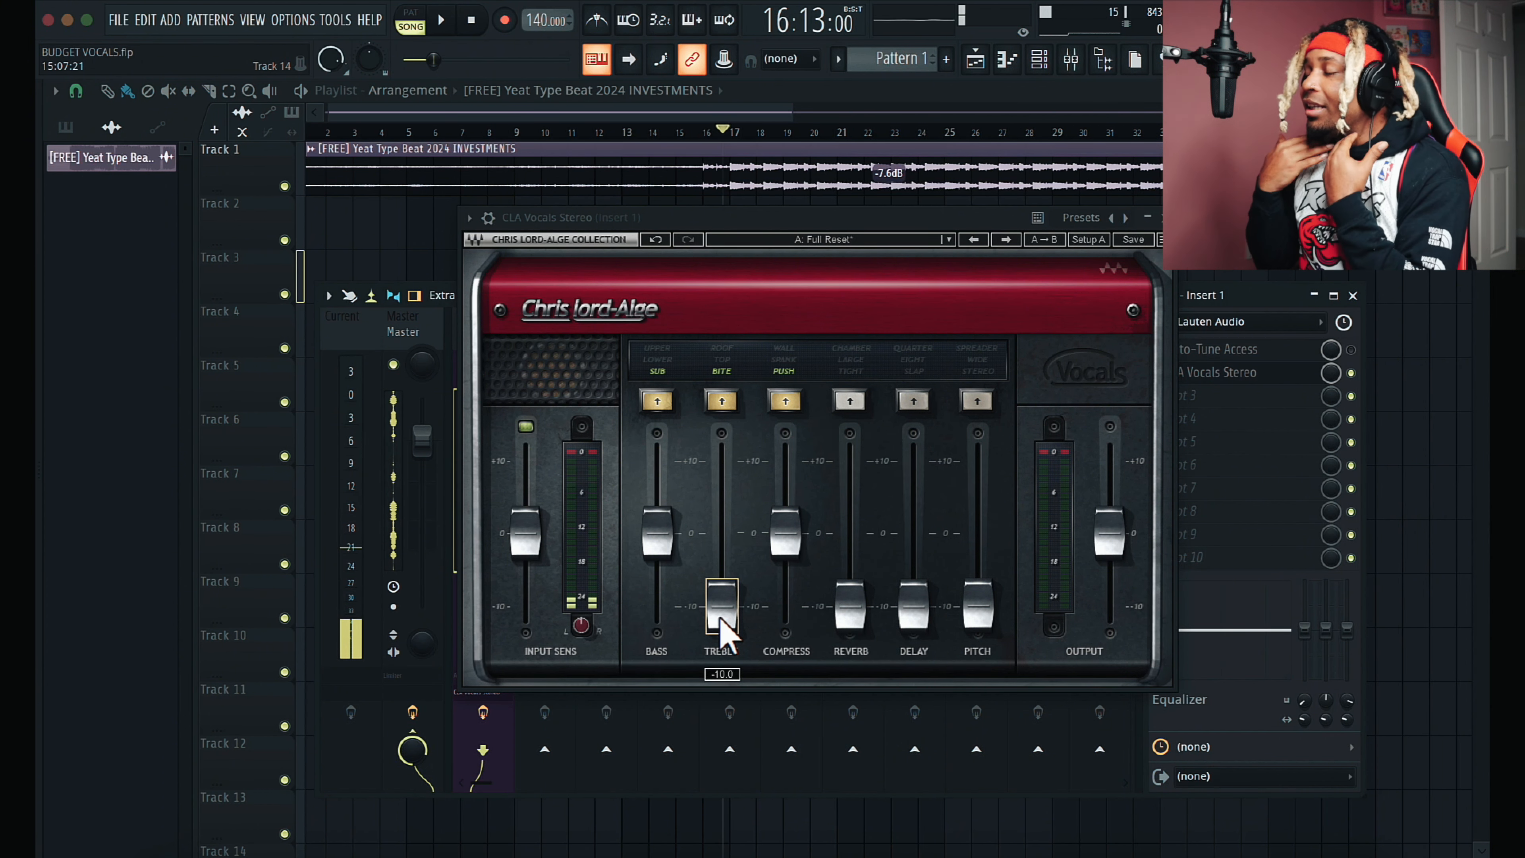
drag(724, 627, 742, 516)
click(720, 373)
click(722, 368)
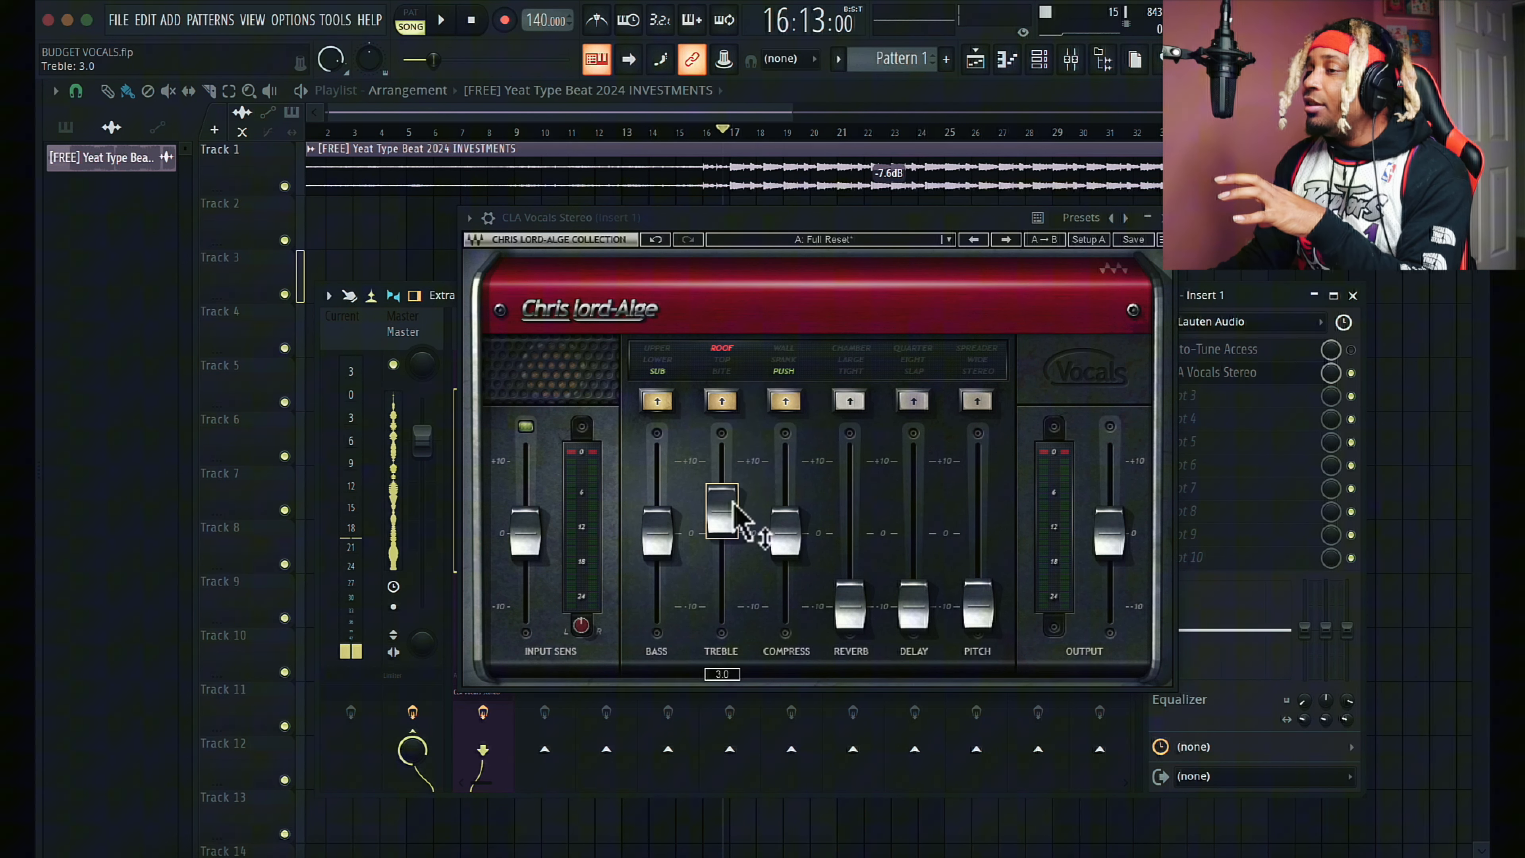
click(724, 369)
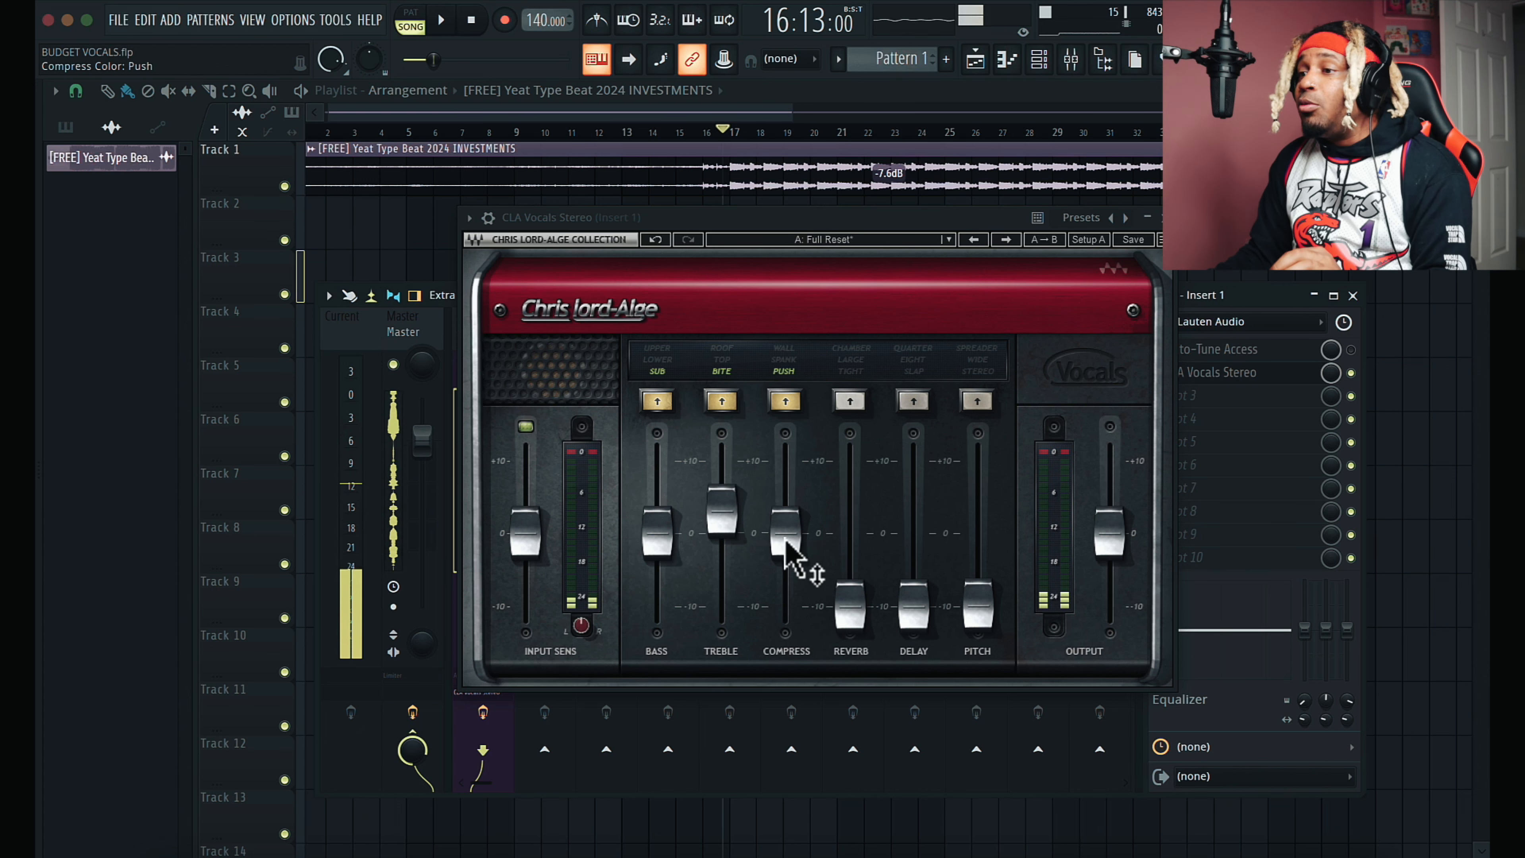
Step: Try compression at 5.2 with the Push color, and at 1.9 and 3.7 with the Wall color
drag(785, 541, 786, 583)
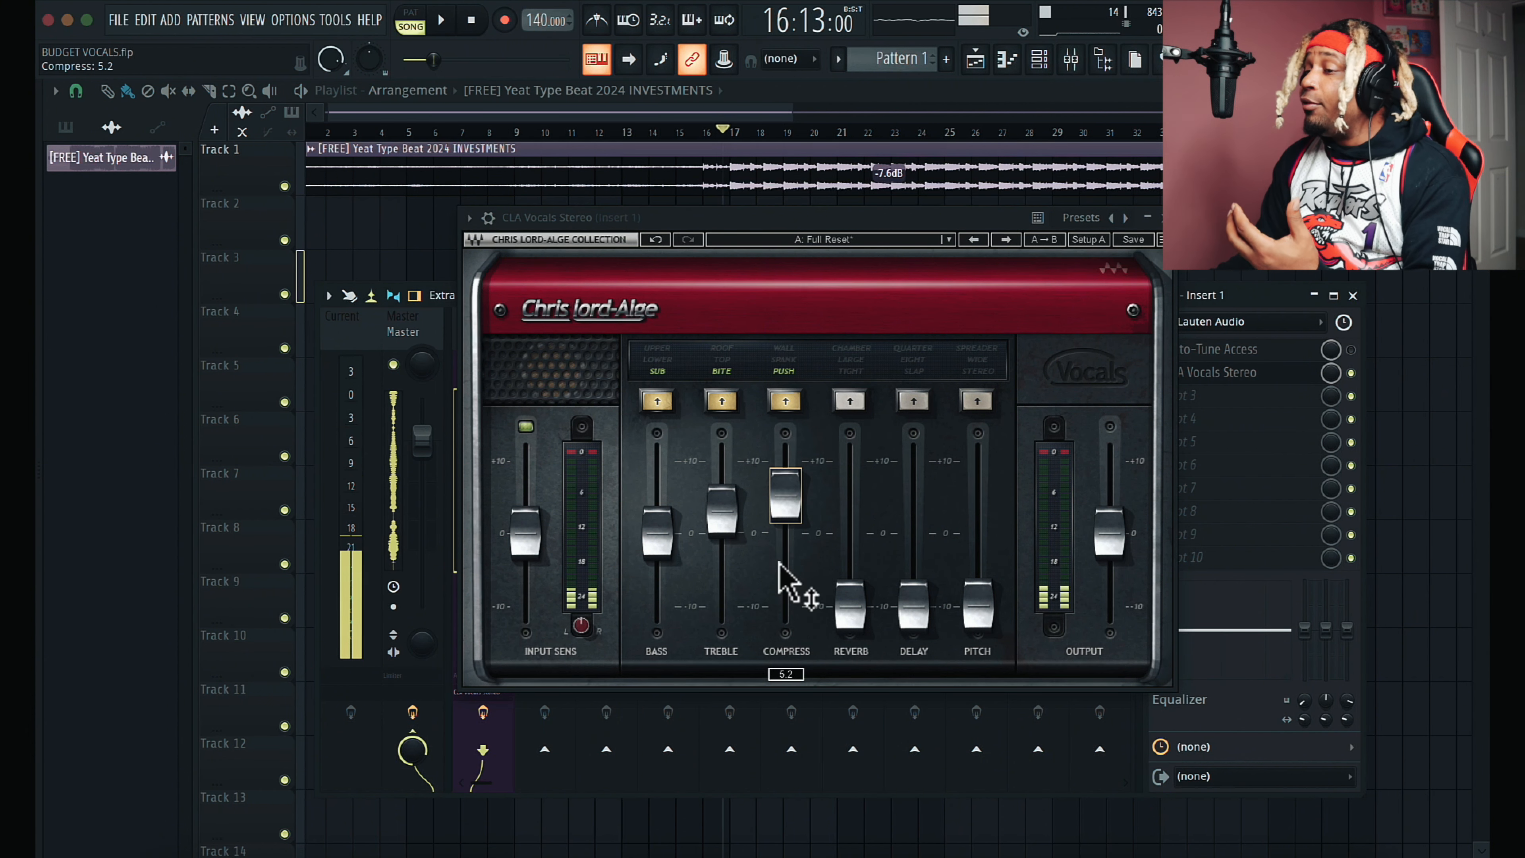
click(786, 374)
mouse_move(796, 525)
mouse_down()
mouse_move(780, 446)
mouse_move(801, 558)
mouse_move(792, 546)
mouse_up()
click(788, 363)
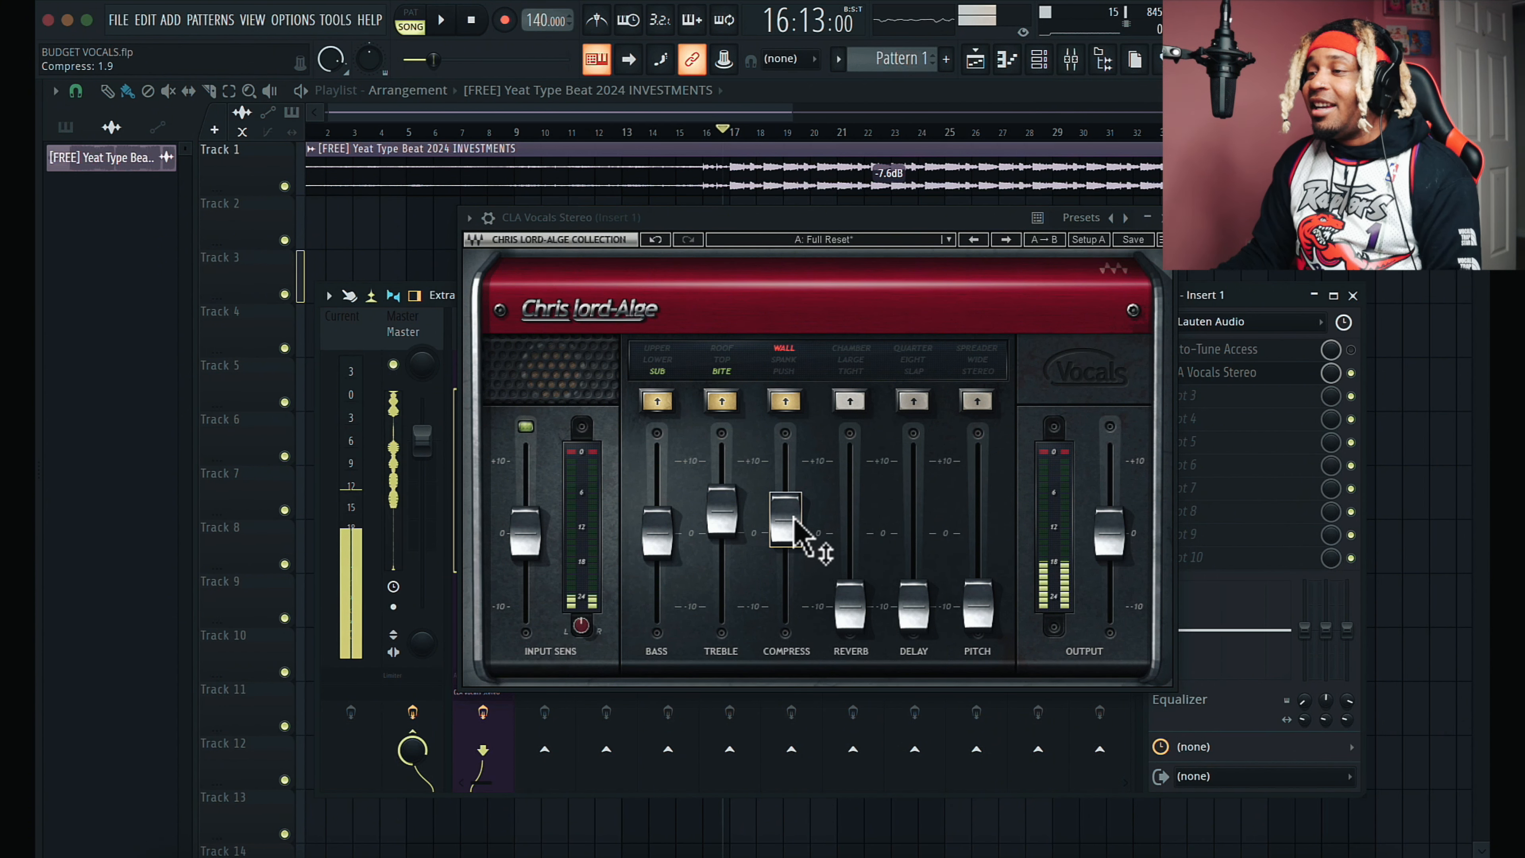
mouse_move(791, 514)
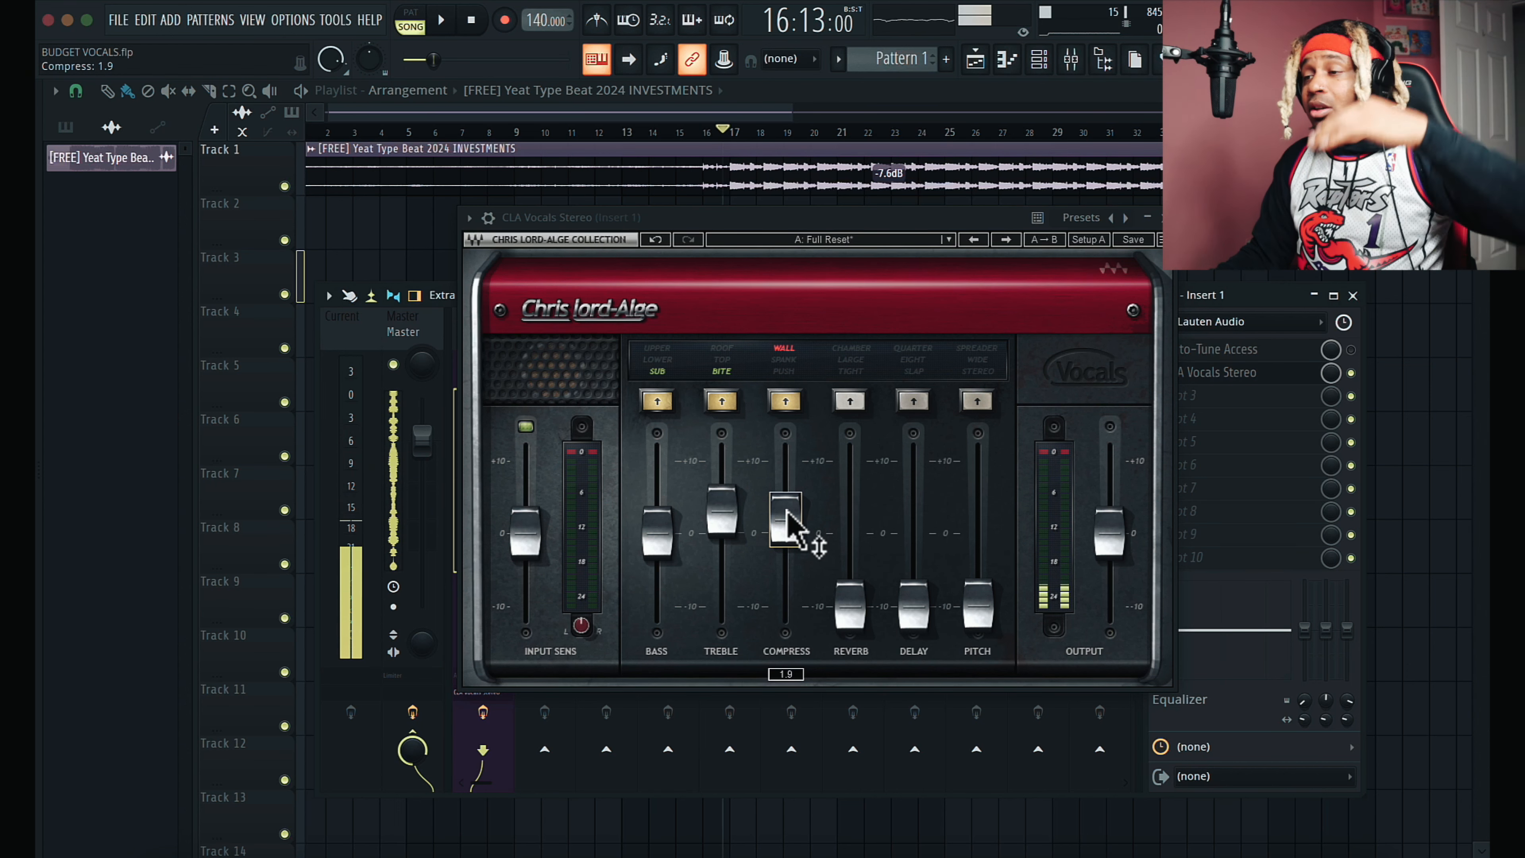
drag(792, 523, 826, 445)
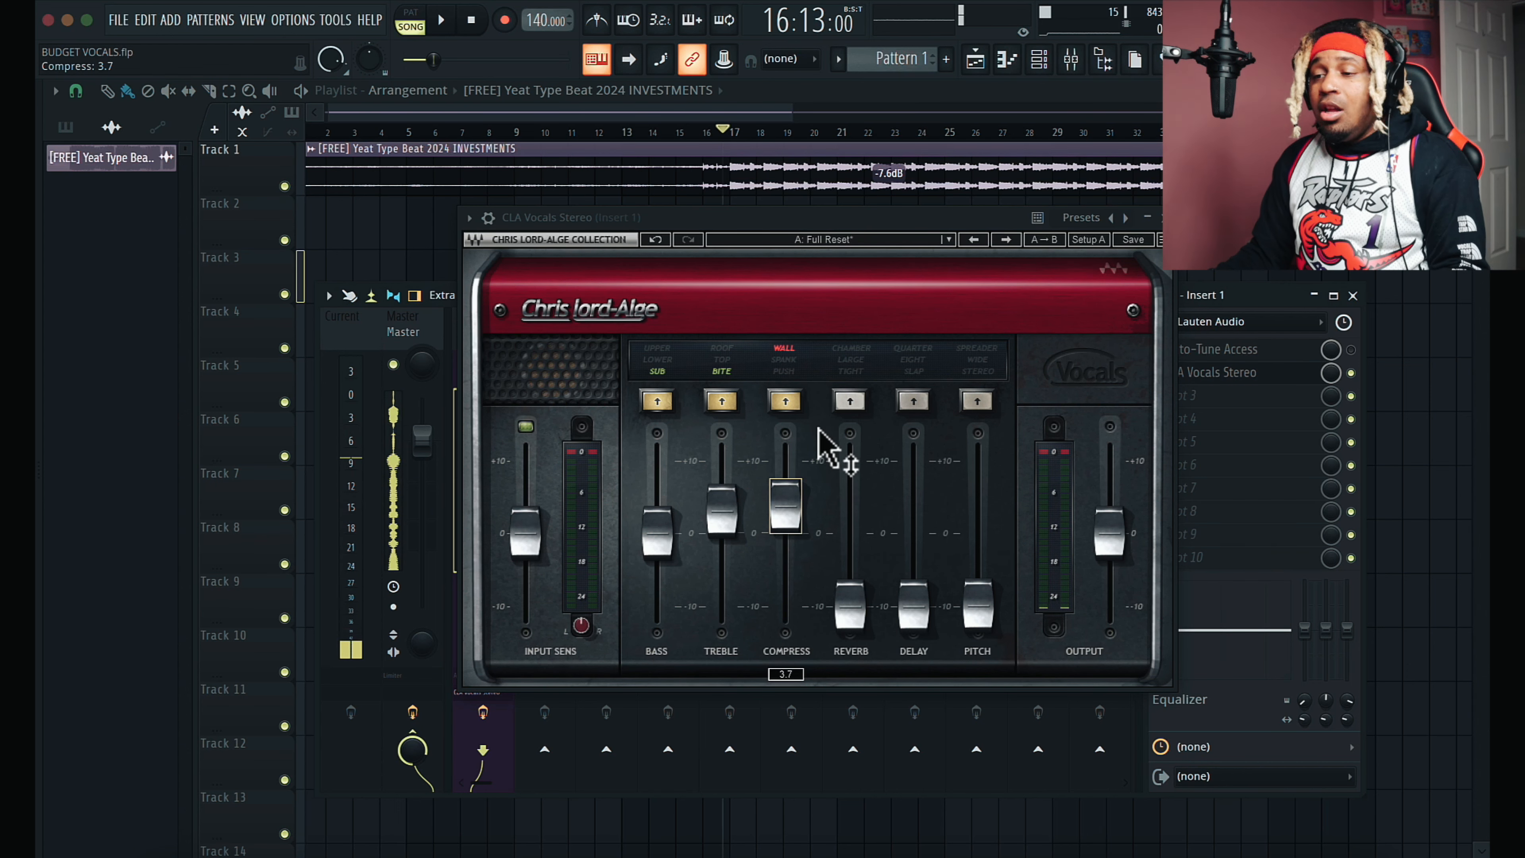
Step: Reset the compress and treble faders to 0 and return the compress color to Push
double_click(792, 504)
double_click(735, 505)
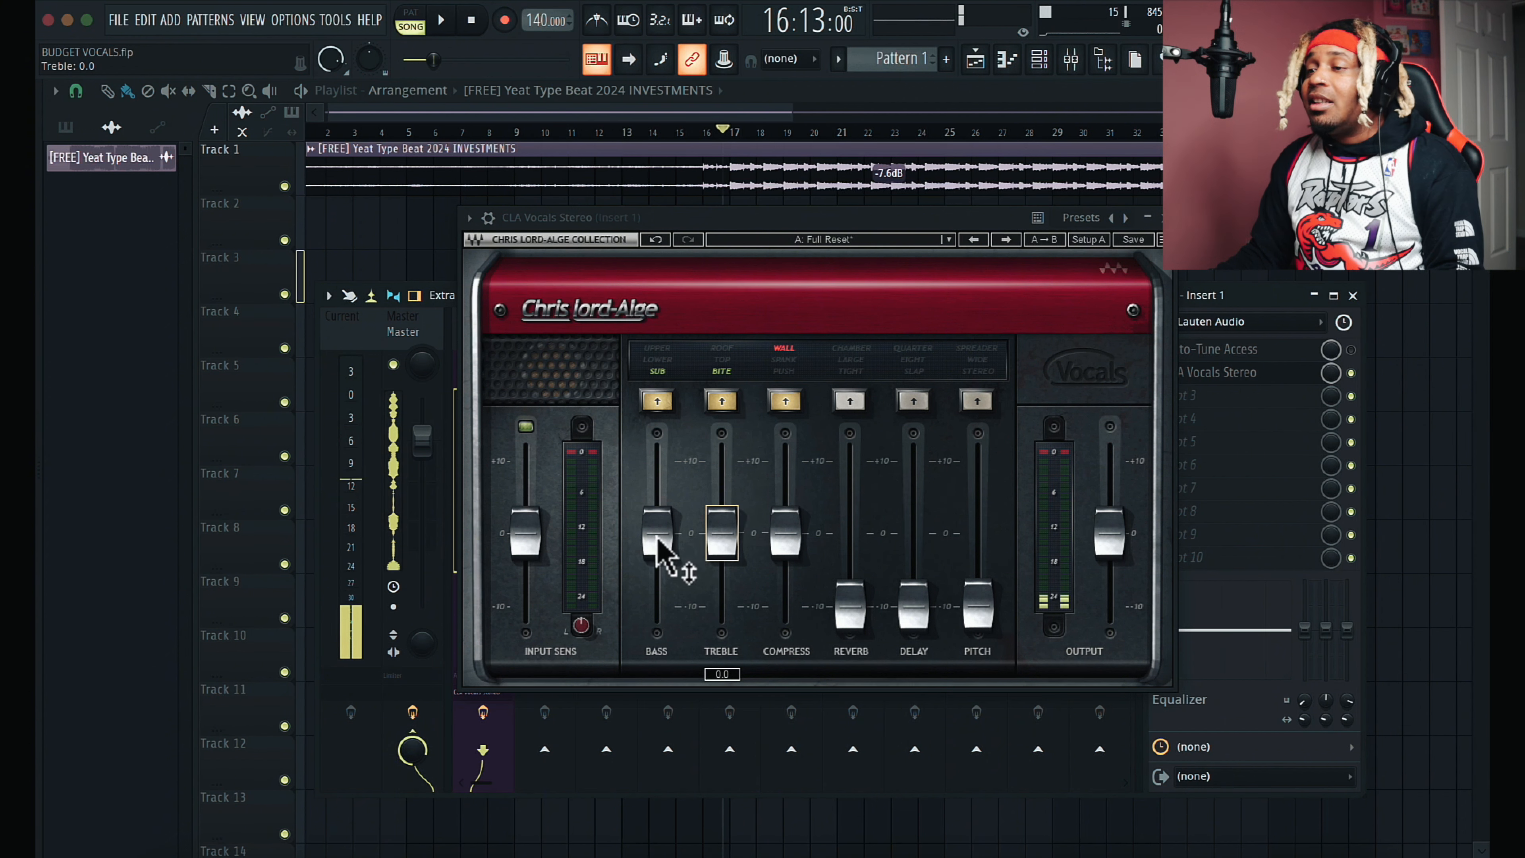
click(785, 375)
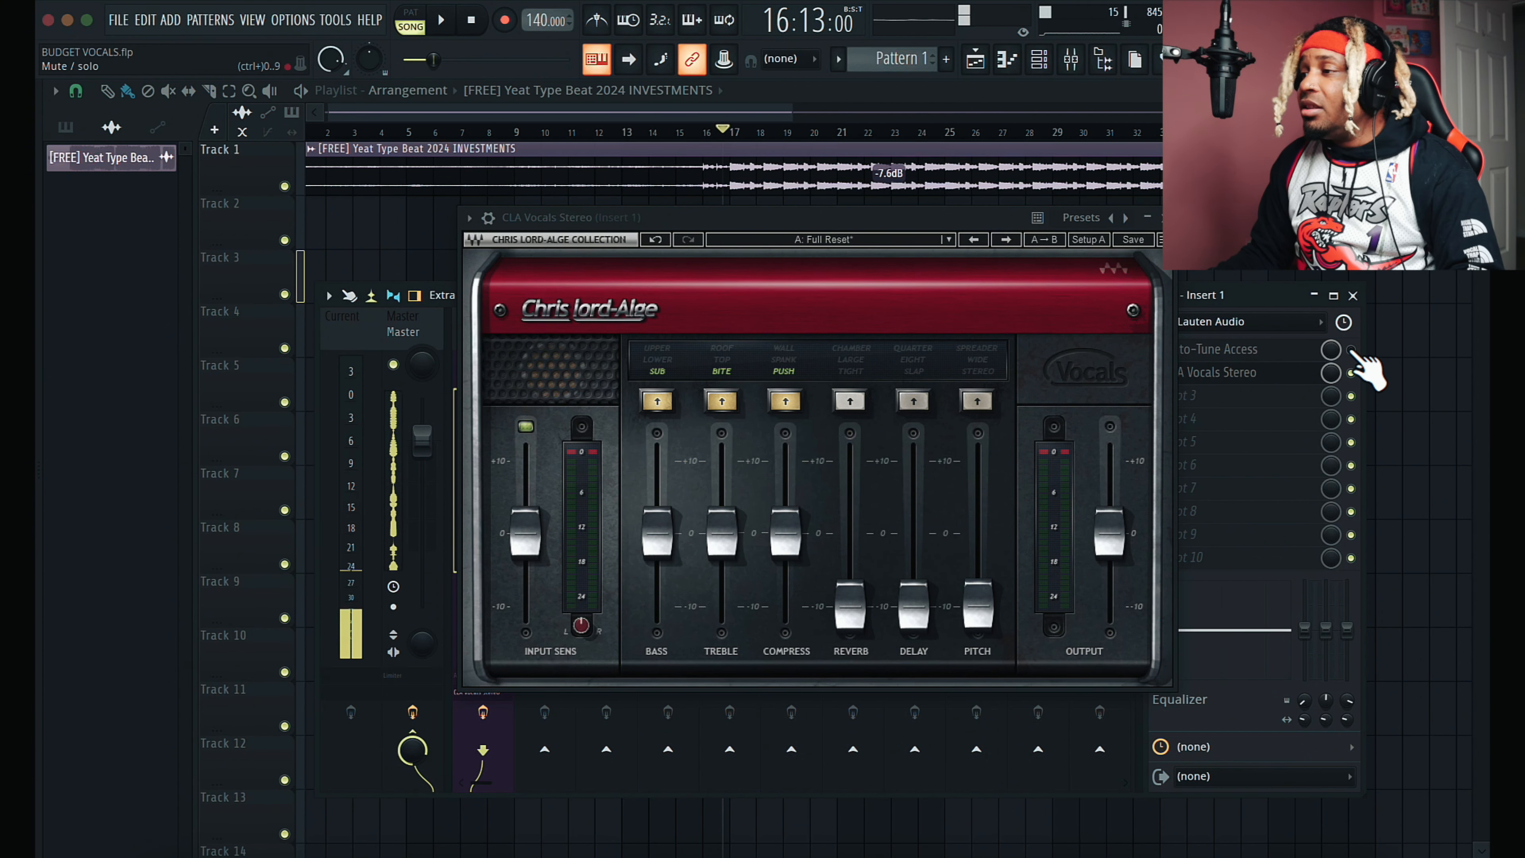
Step: Play the song from bar 15, setting bass slightly below 0, treble slightly above 0 and compress to 3.6
click(682, 132)
click(1073, 59)
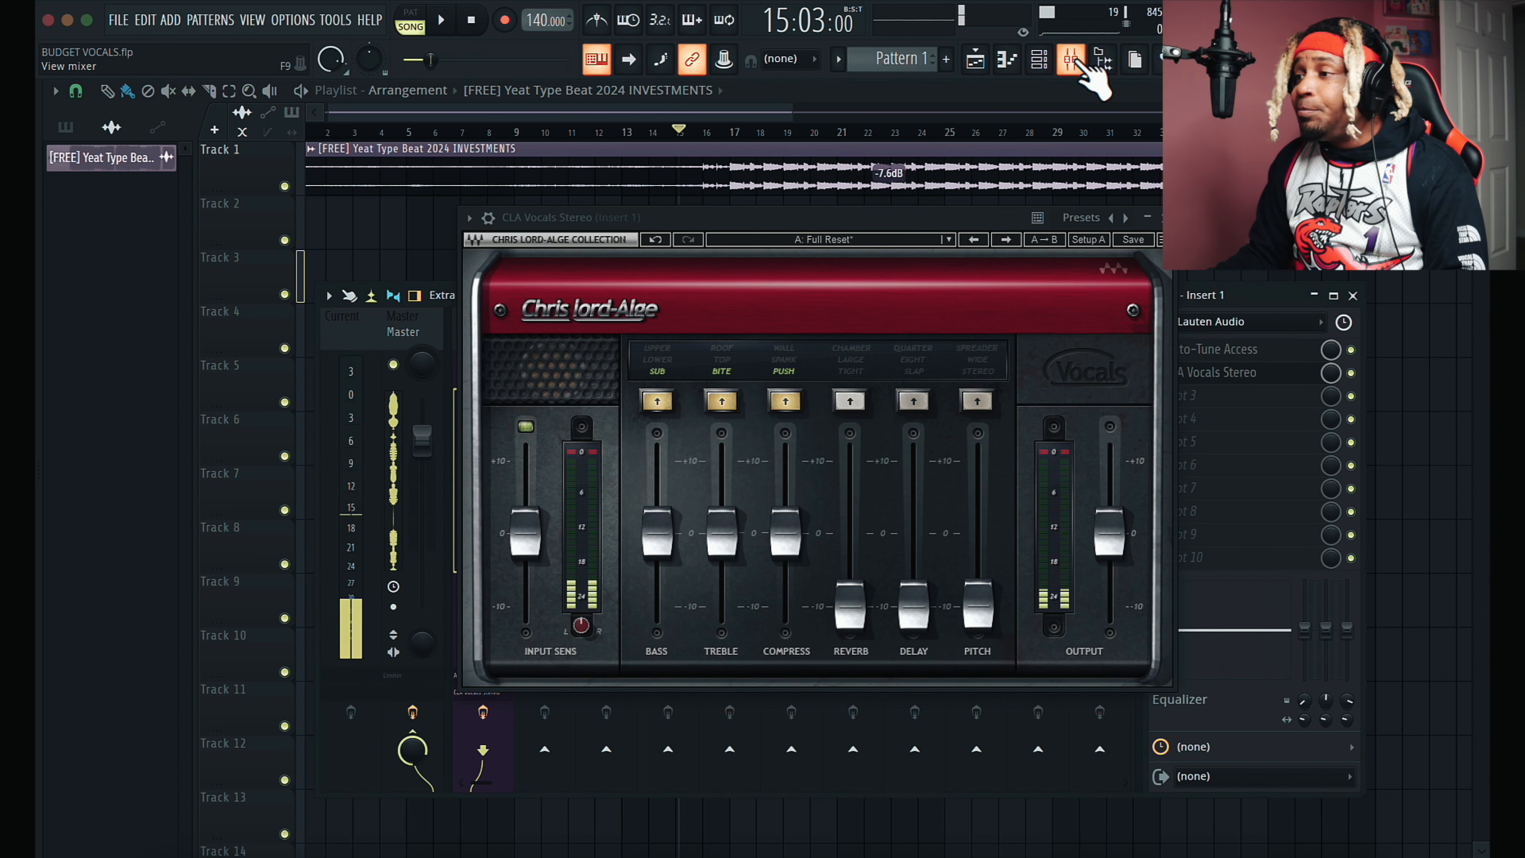
key(space)
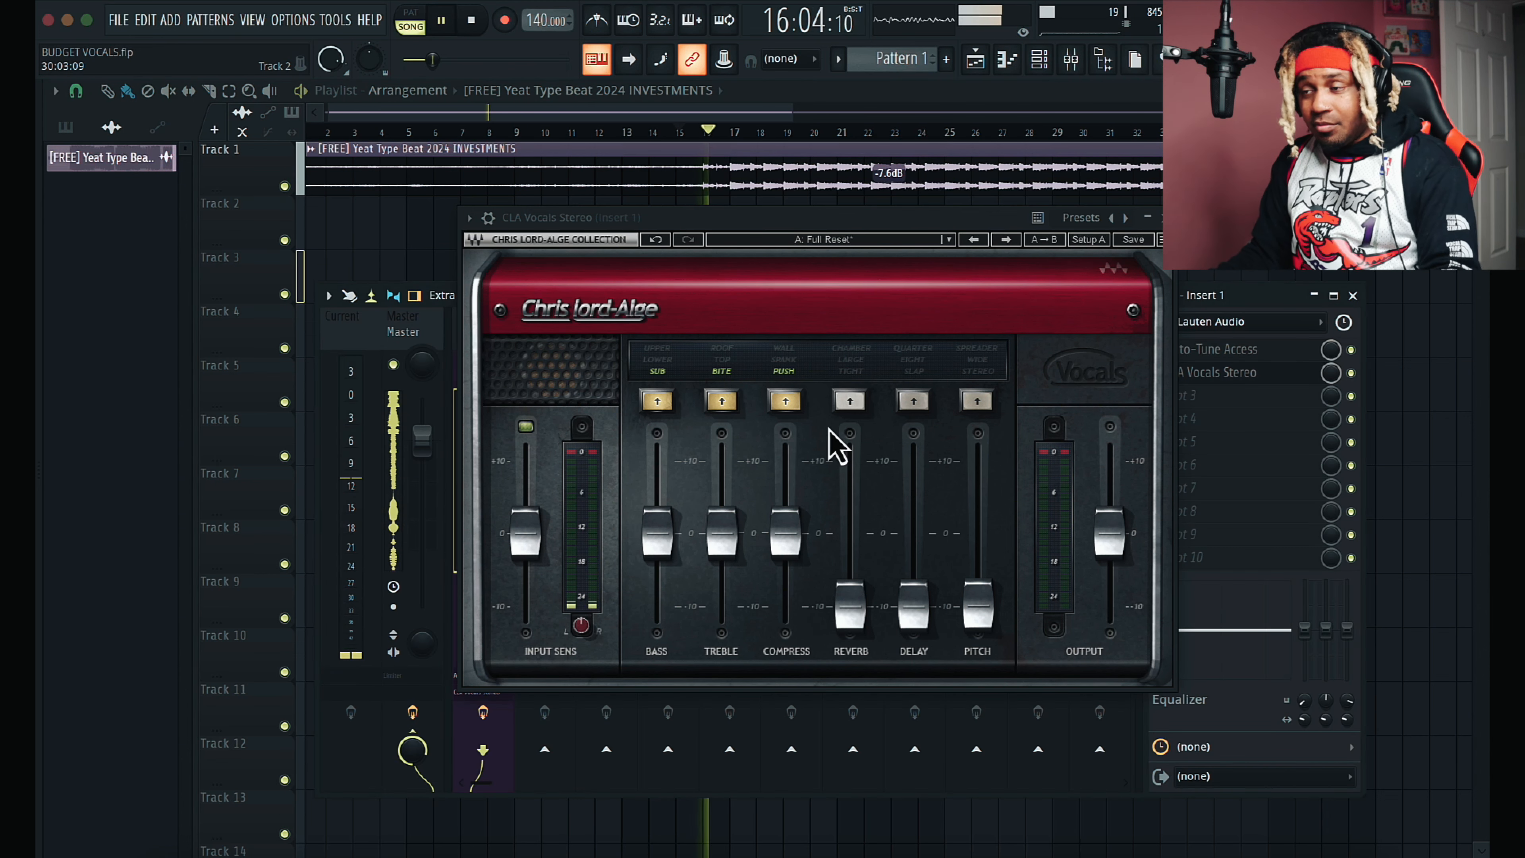
drag(657, 532, 788, 449)
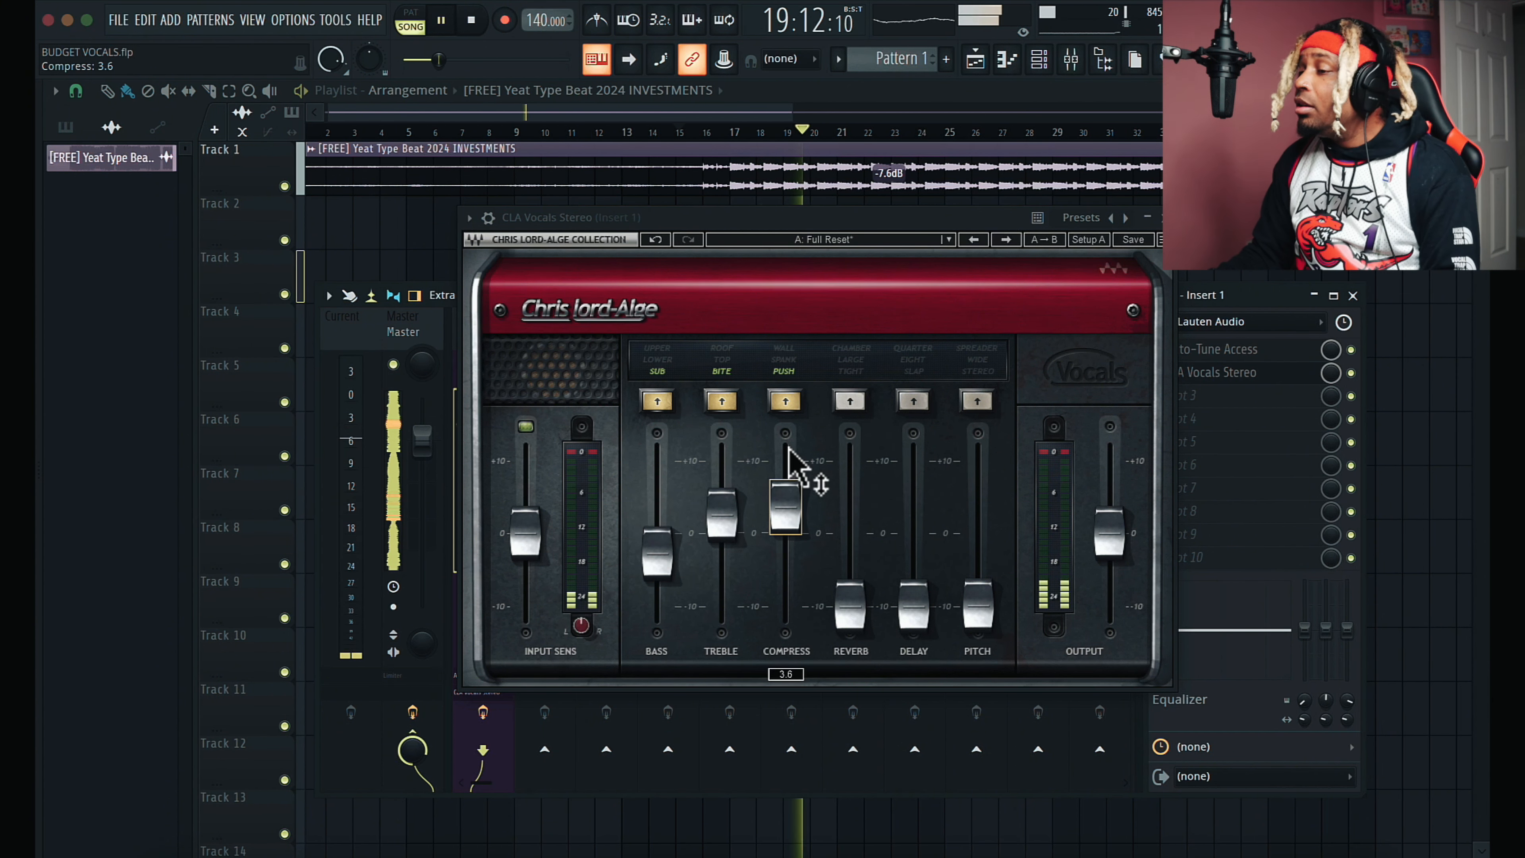
Step: Turn on the Large reverb at -2.6 and the Quarter delay at 2.9 during playback
click(859, 396)
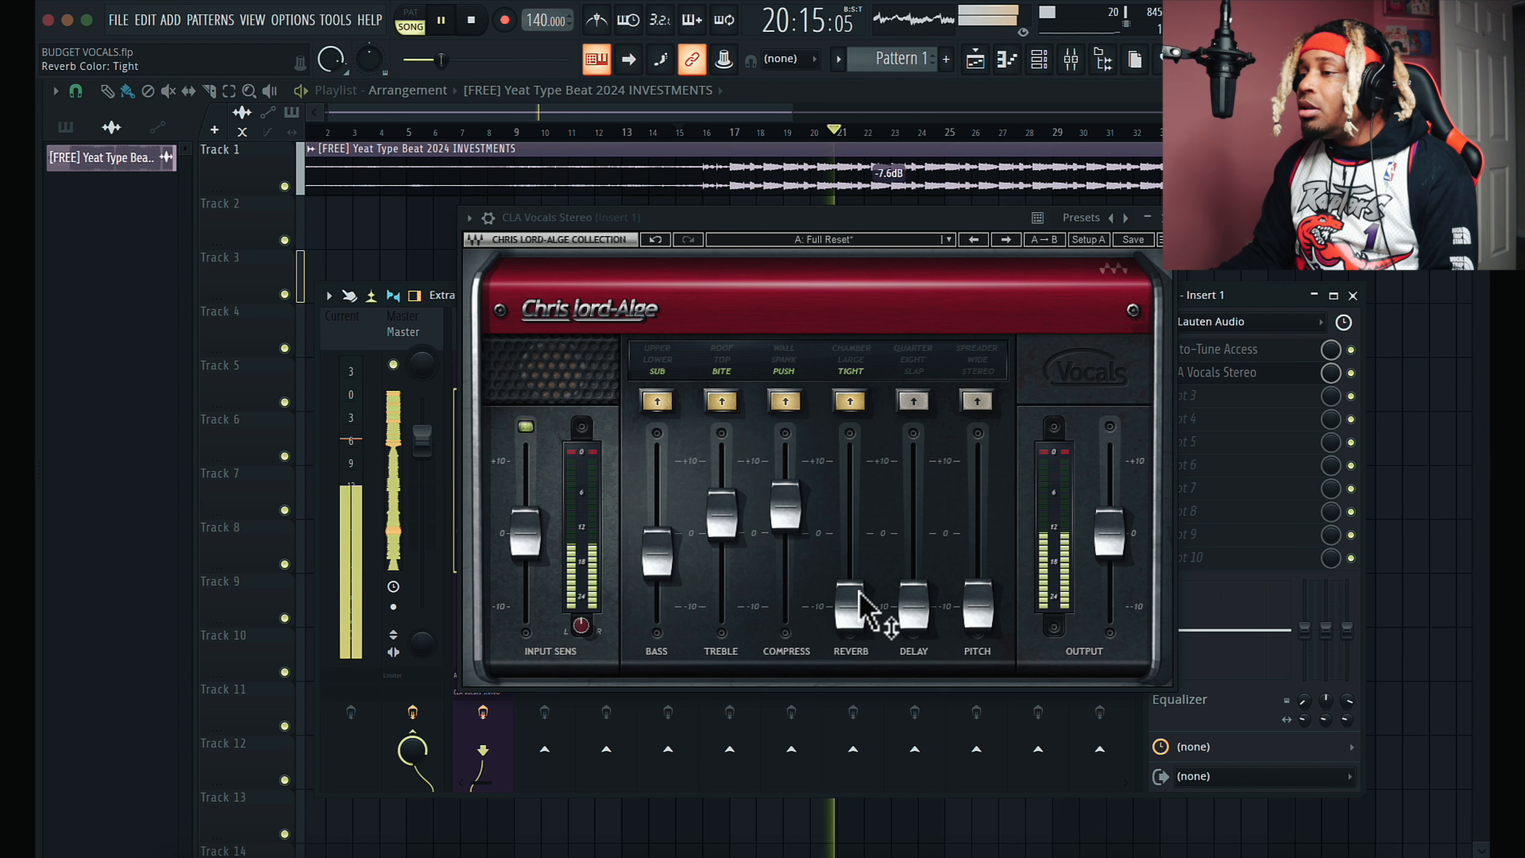
drag(860, 597, 900, 561)
click(849, 388)
click(913, 398)
drag(915, 576, 936, 536)
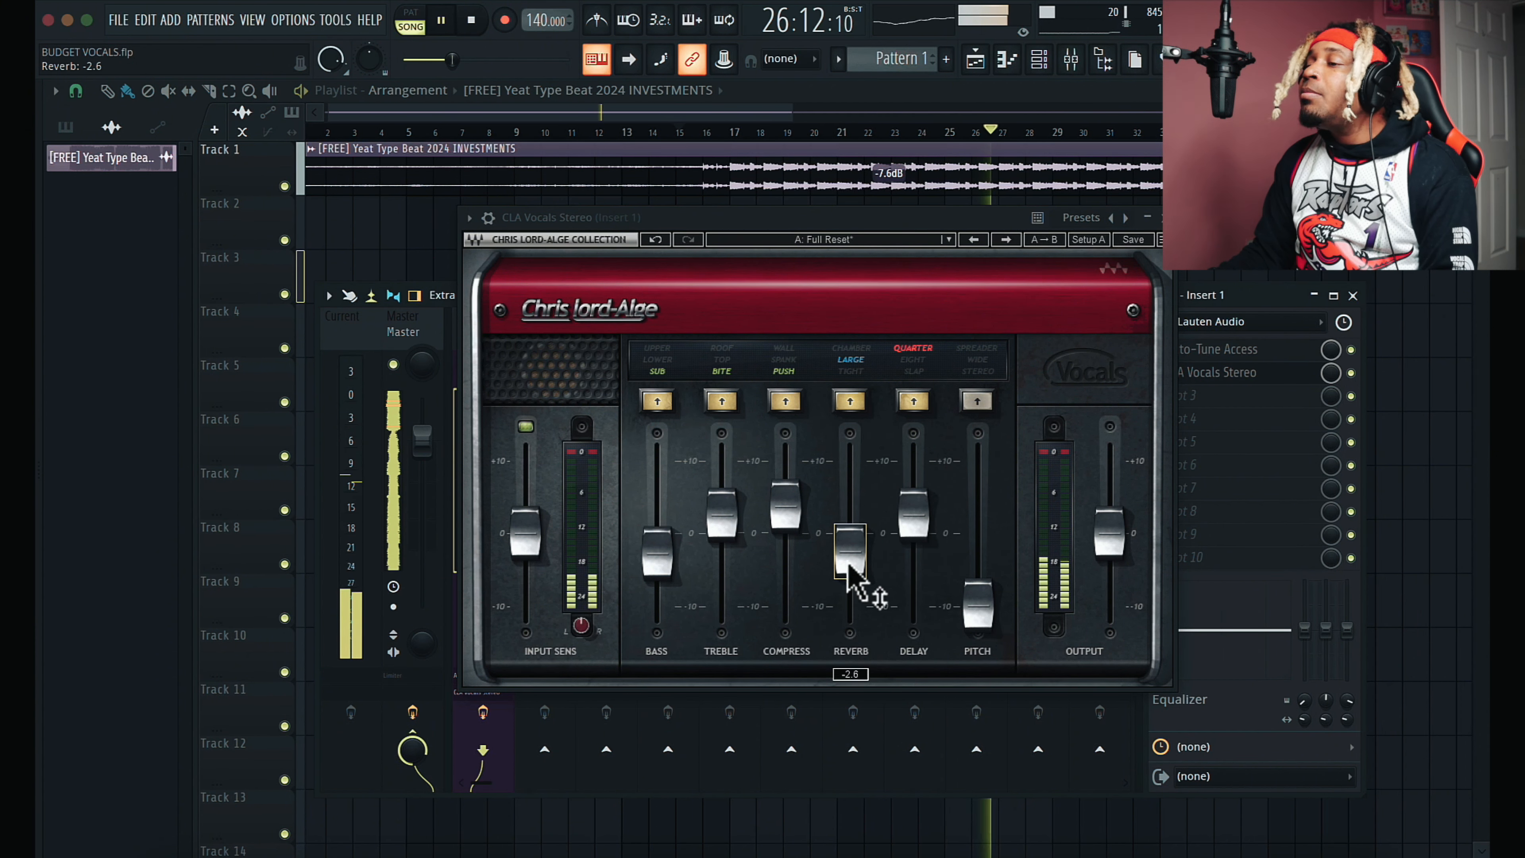
drag(913, 541, 918, 523)
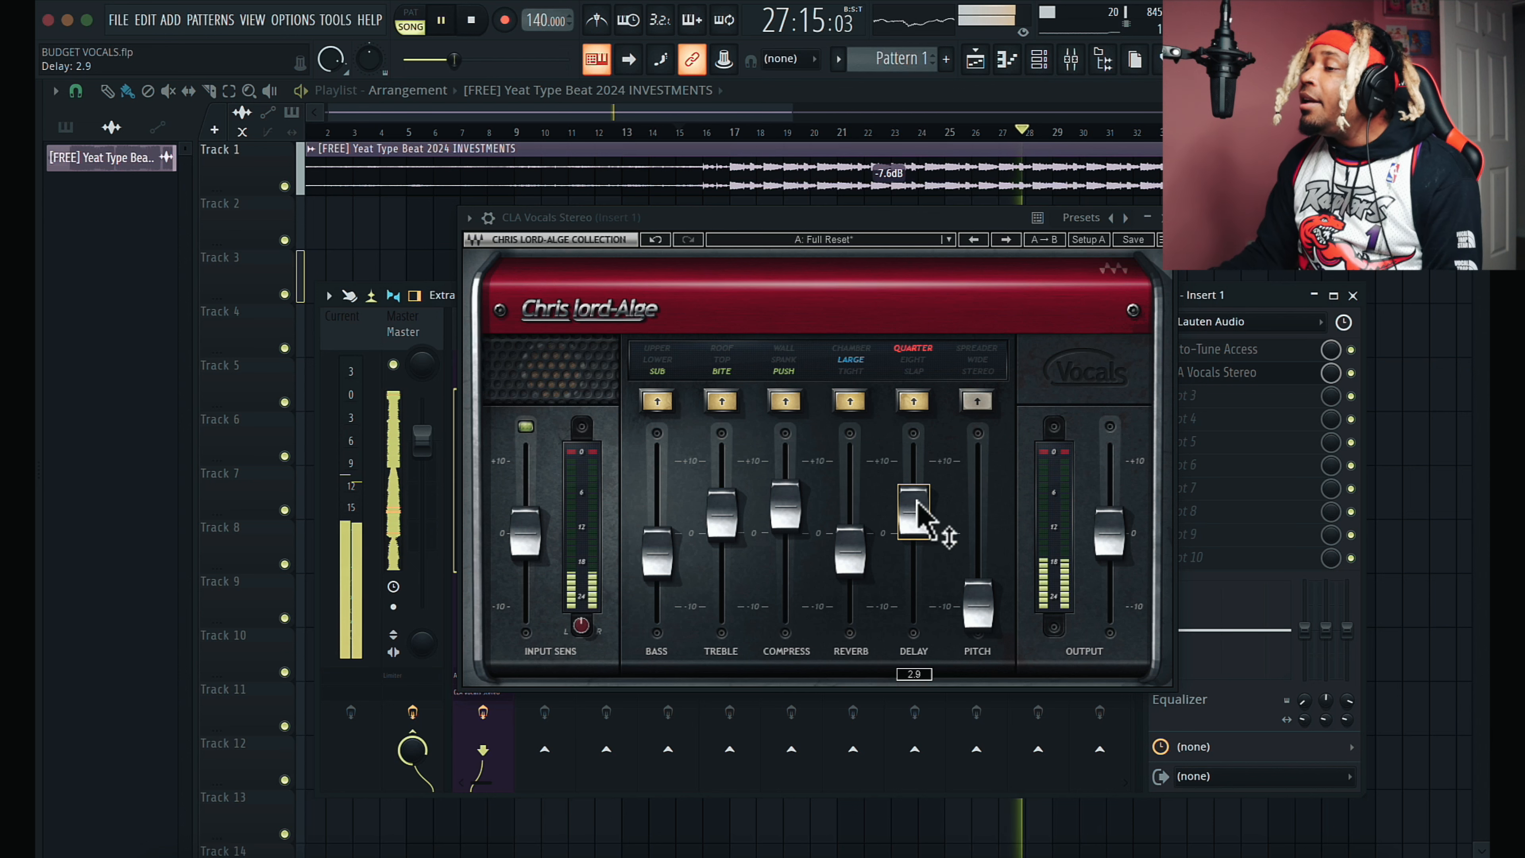
Step: Set treble to 3.4 in CLA Vocals, raising bass to about -2 and compress to about 5.5 during playback
drag(788, 511, 787, 498)
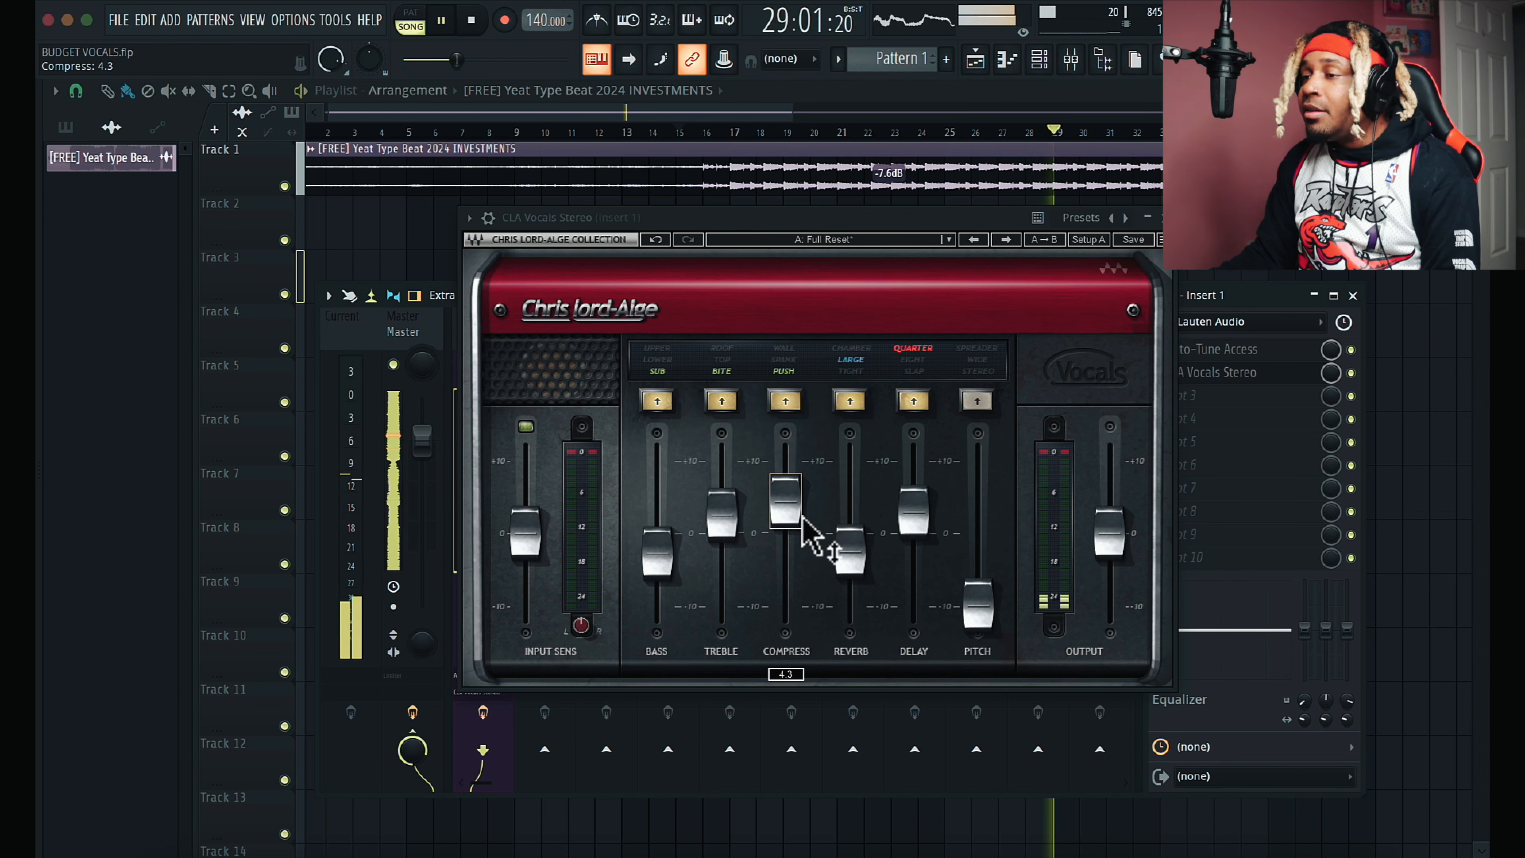
mouse_move(677, 535)
mouse_down()
mouse_move(671, 556)
mouse_move(661, 545)
mouse_up()
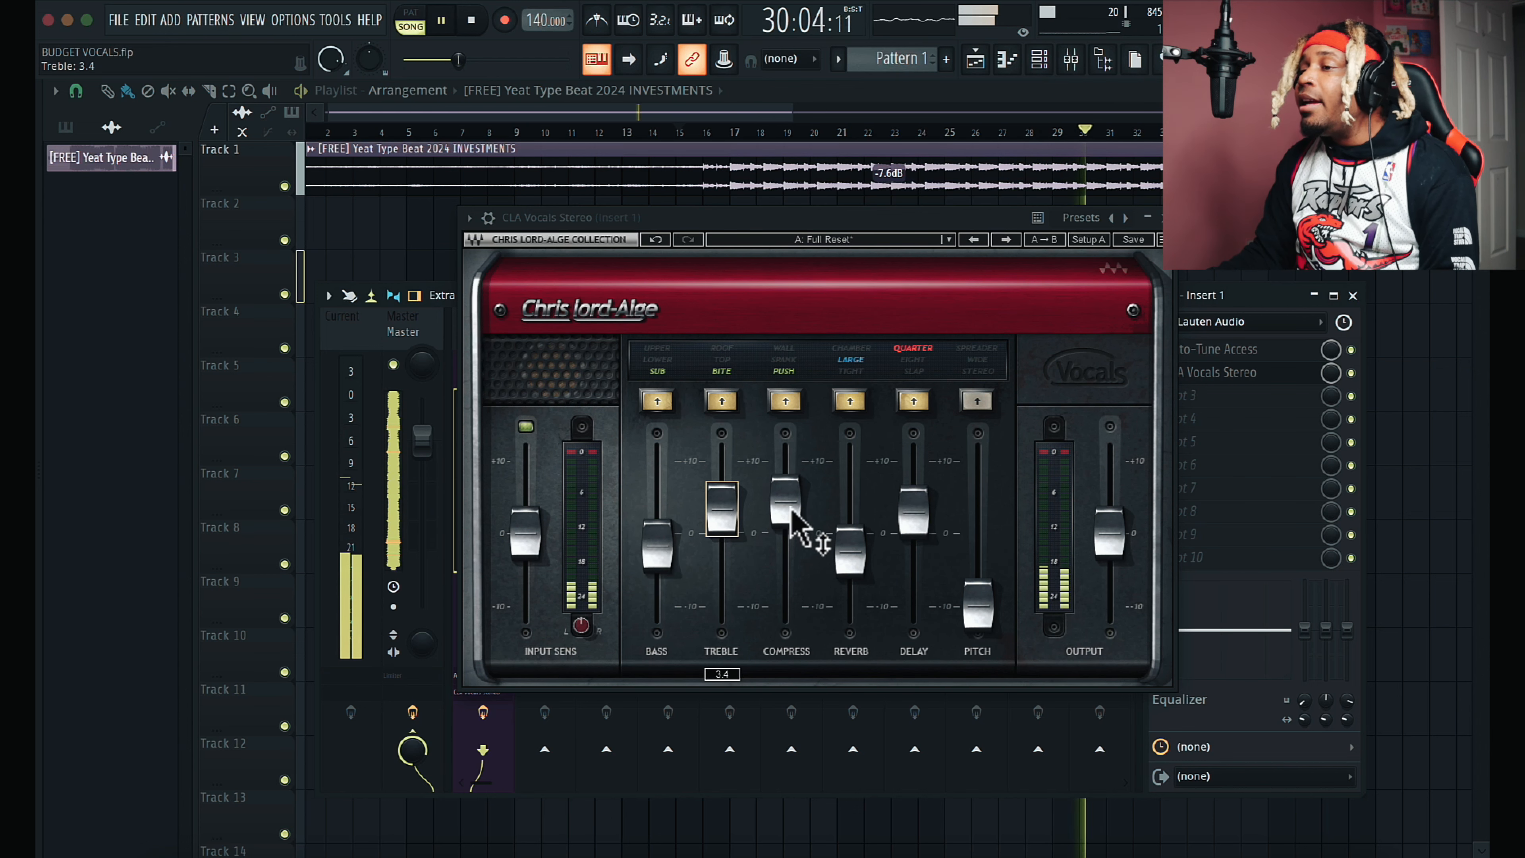
mouse_move(787, 511)
mouse_down()
mouse_move(779, 487)
mouse_move(790, 520)
mouse_up()
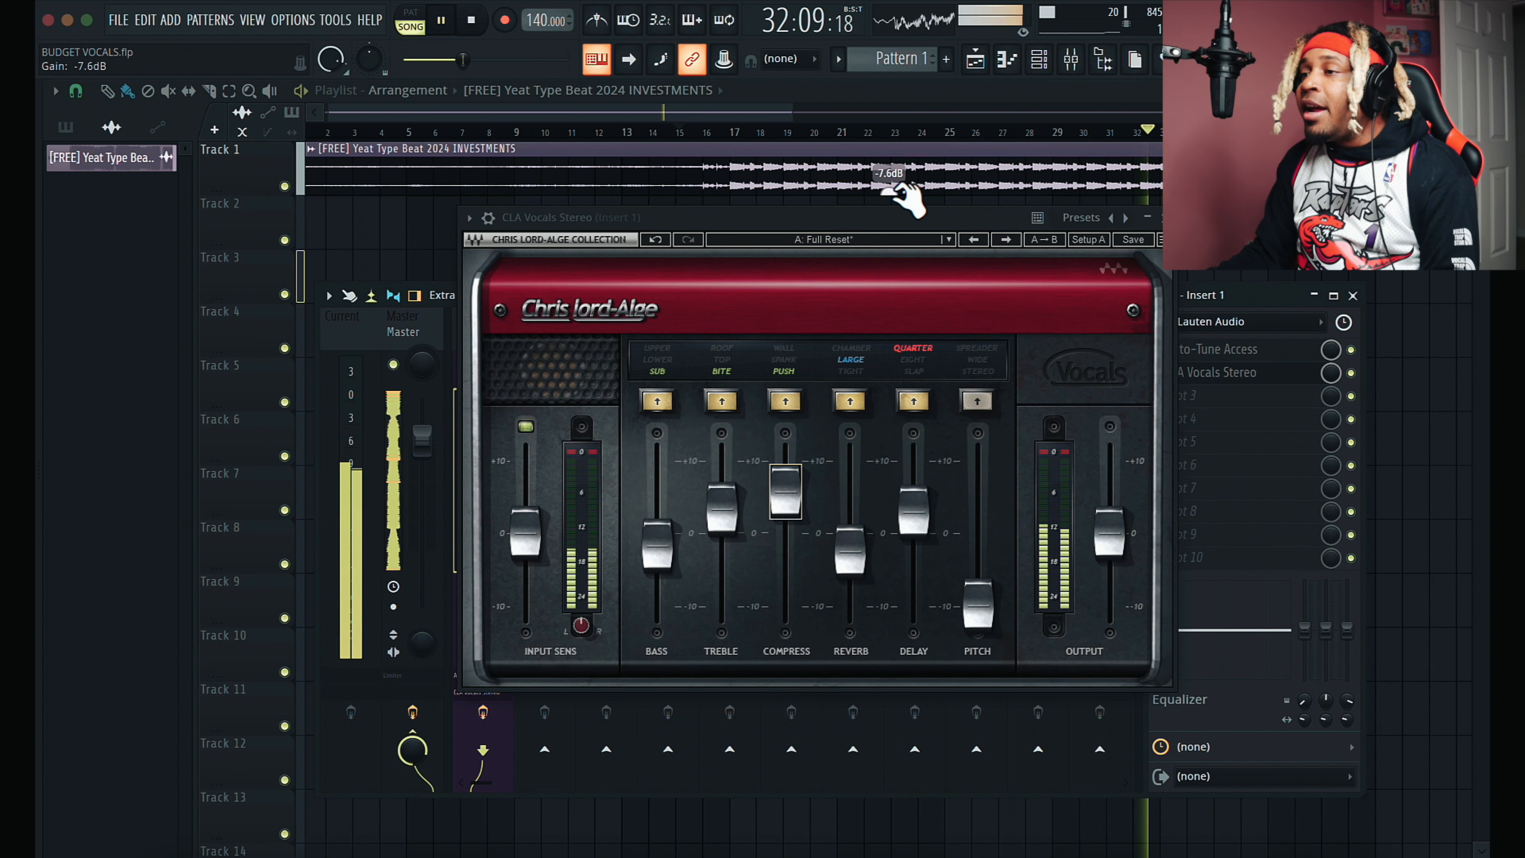
Step: Lower the beat clip's gain to -8.6 dB in the playlist and show the mixer again
drag(891, 185, 891, 191)
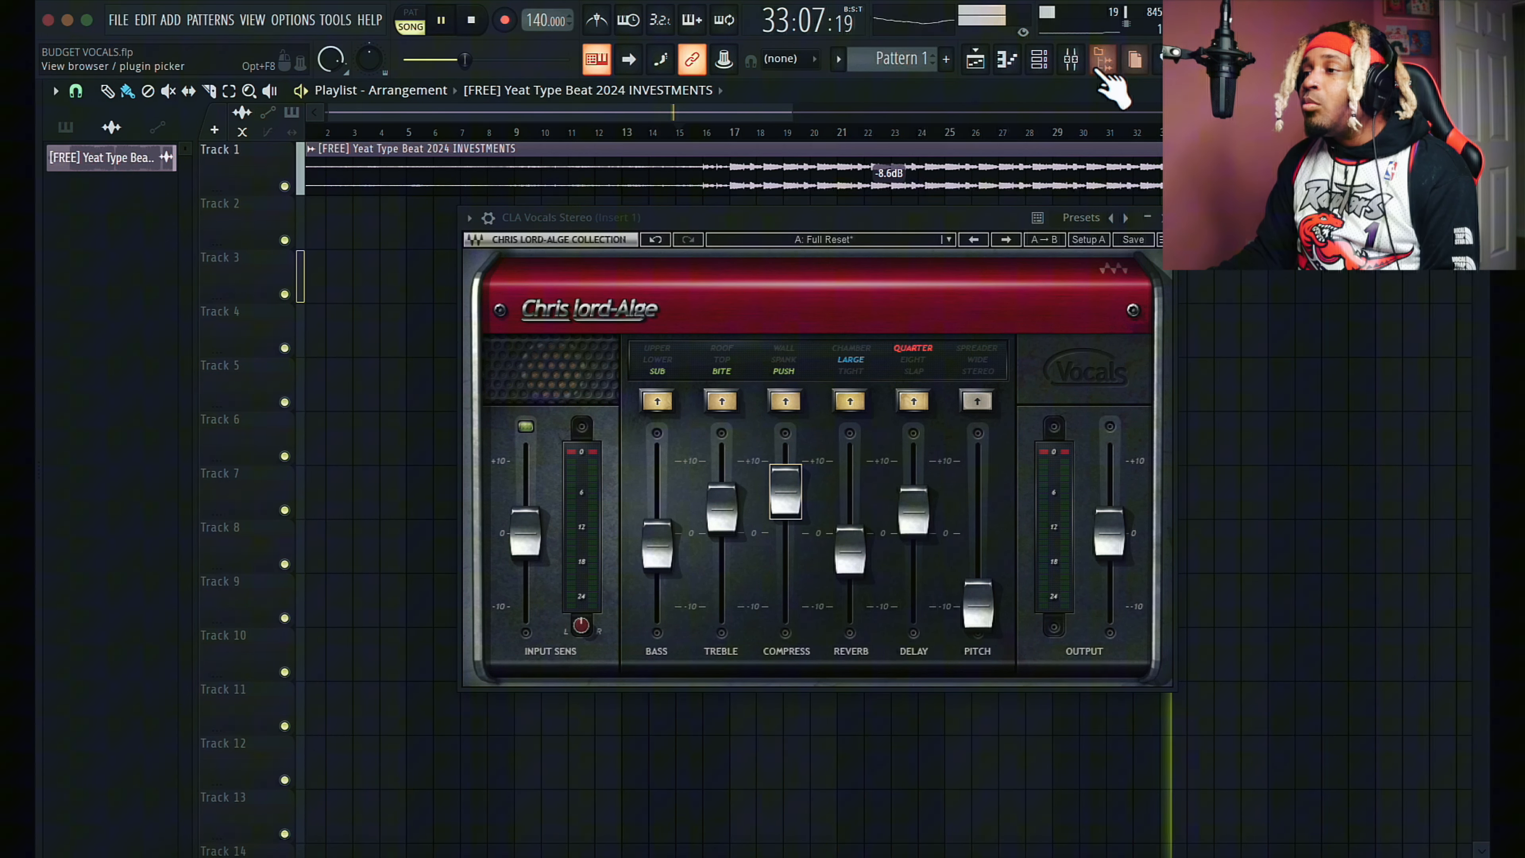
click(1071, 59)
Step: Lower the CLA Vocals reverb to about -6 and delay to about -3, and turn on the Spreader pitch at 5.4
drag(916, 529, 860, 625)
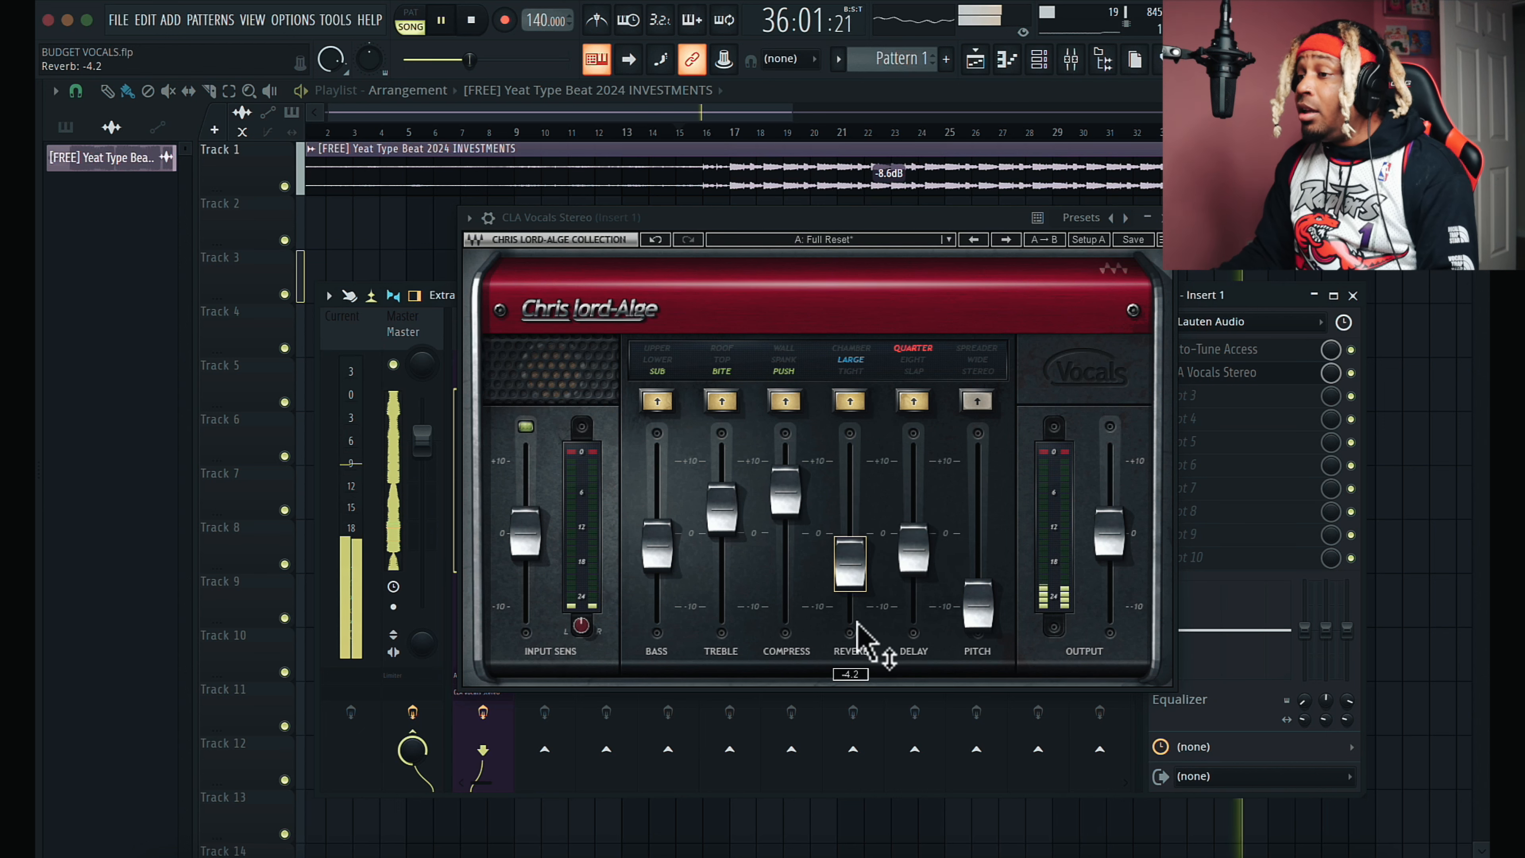
drag(862, 569, 991, 442)
click(987, 352)
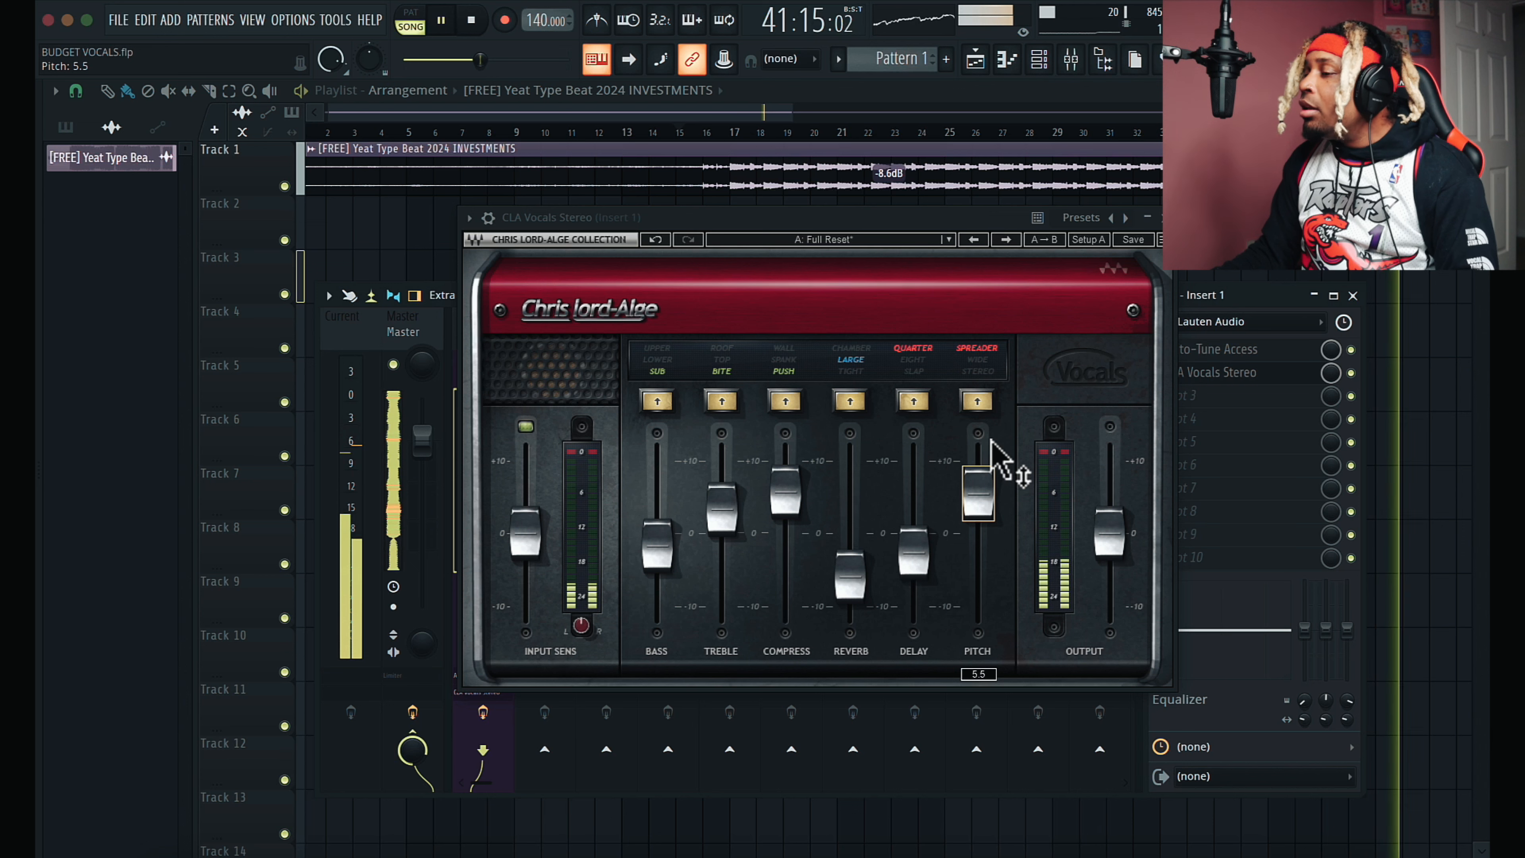
drag(980, 507, 980, 509)
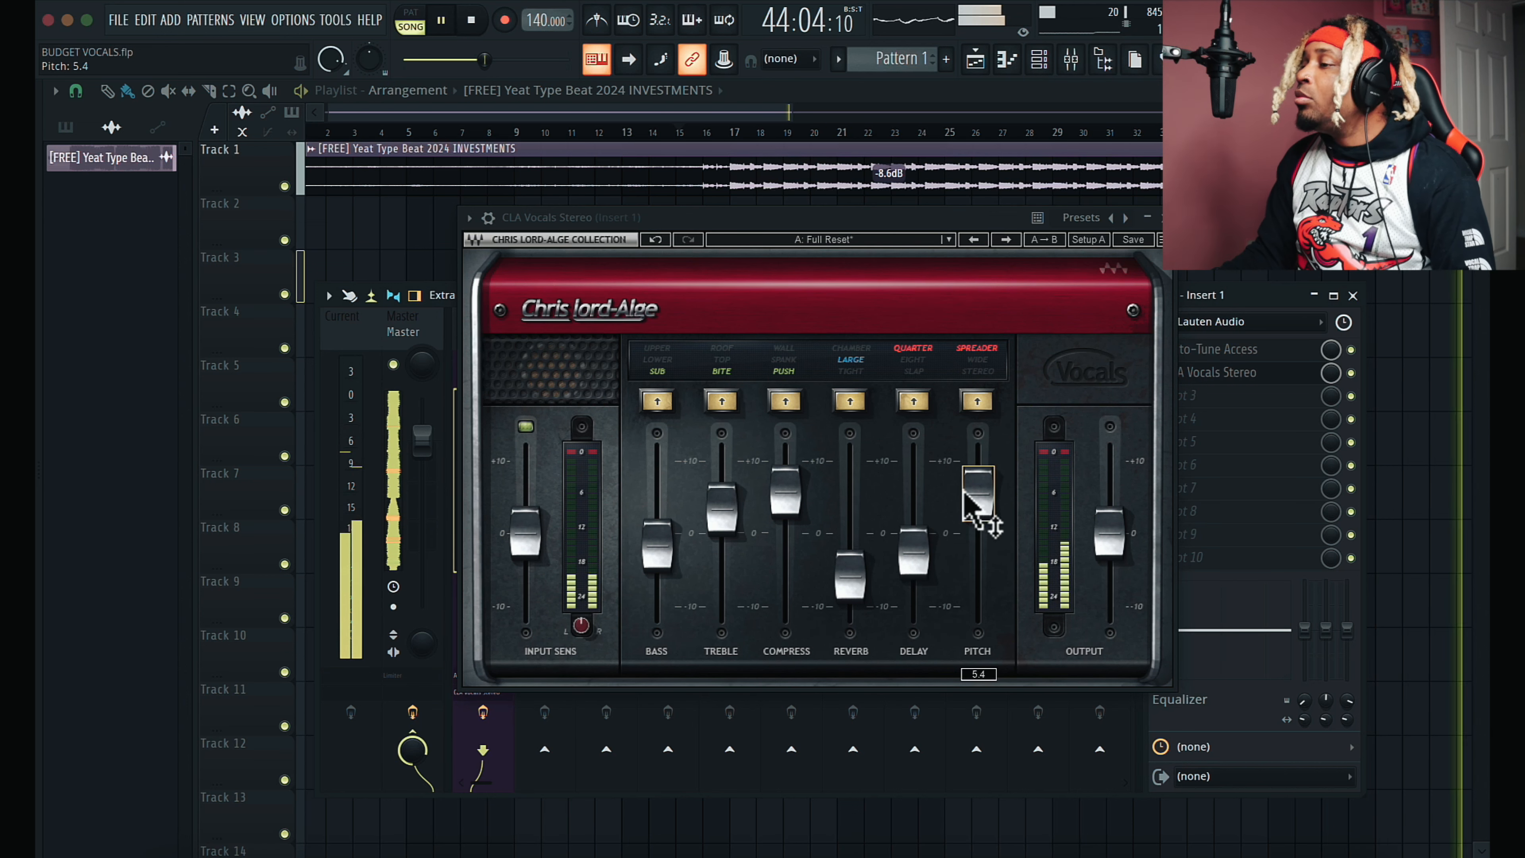
drag(874, 228, 810, 223)
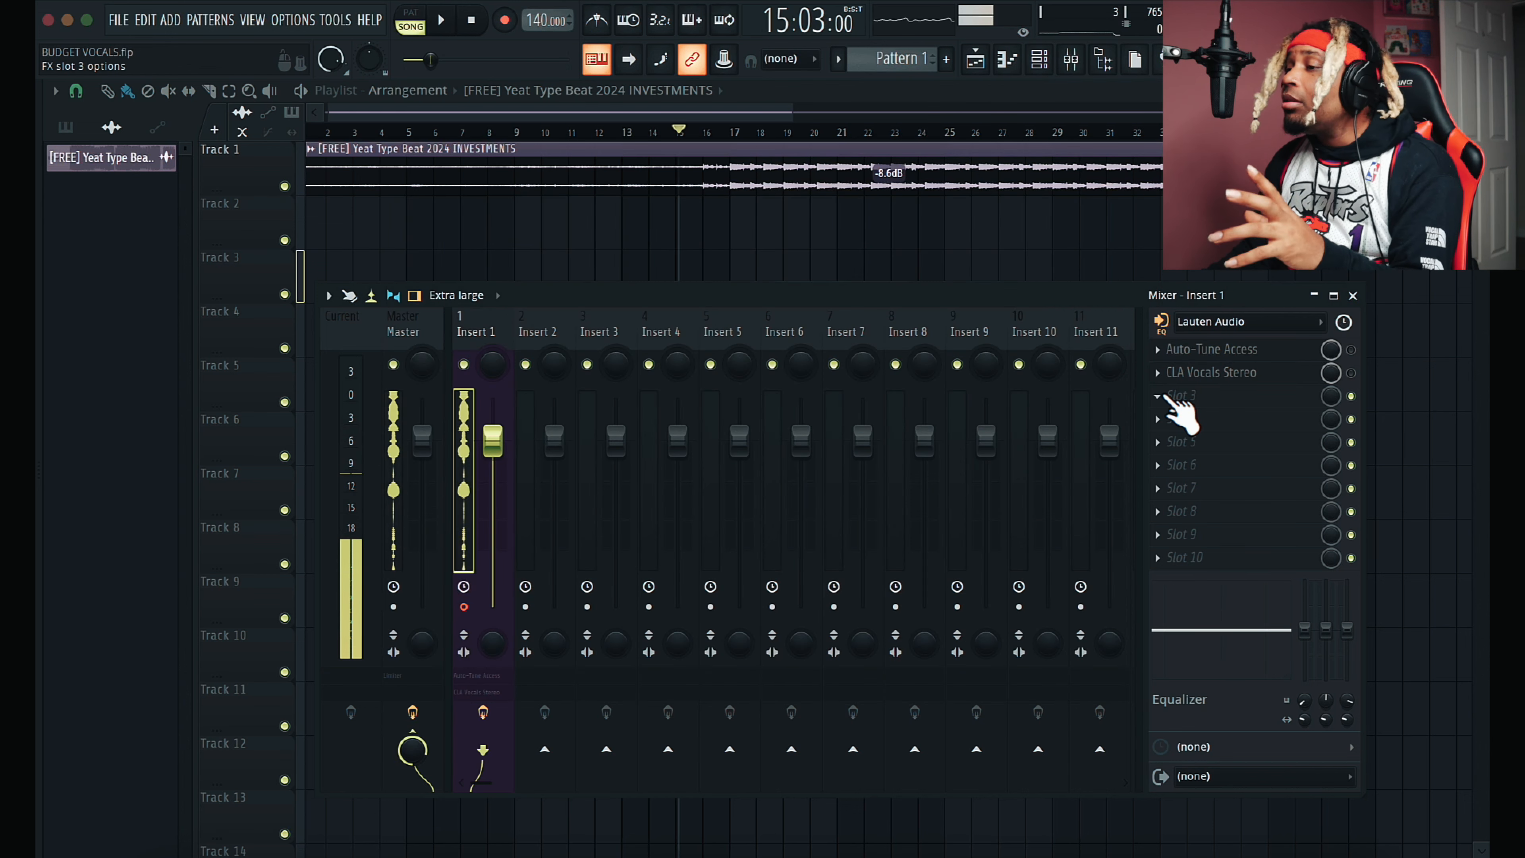
Step: Load CLA Effects Stereo into slot 3 of Insert 1 and close its window
click(1167, 396)
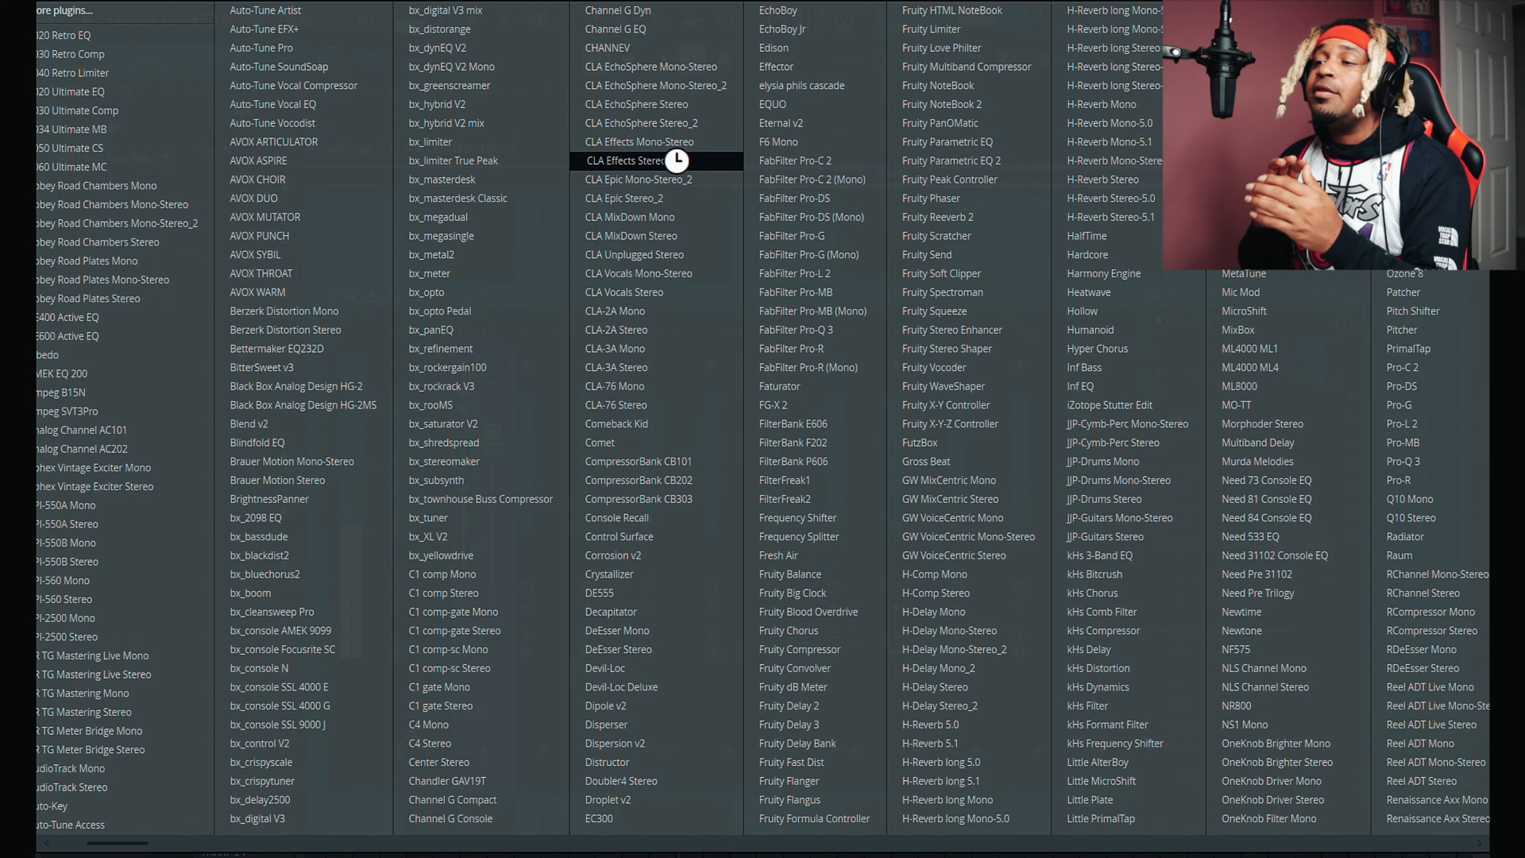
click(624, 161)
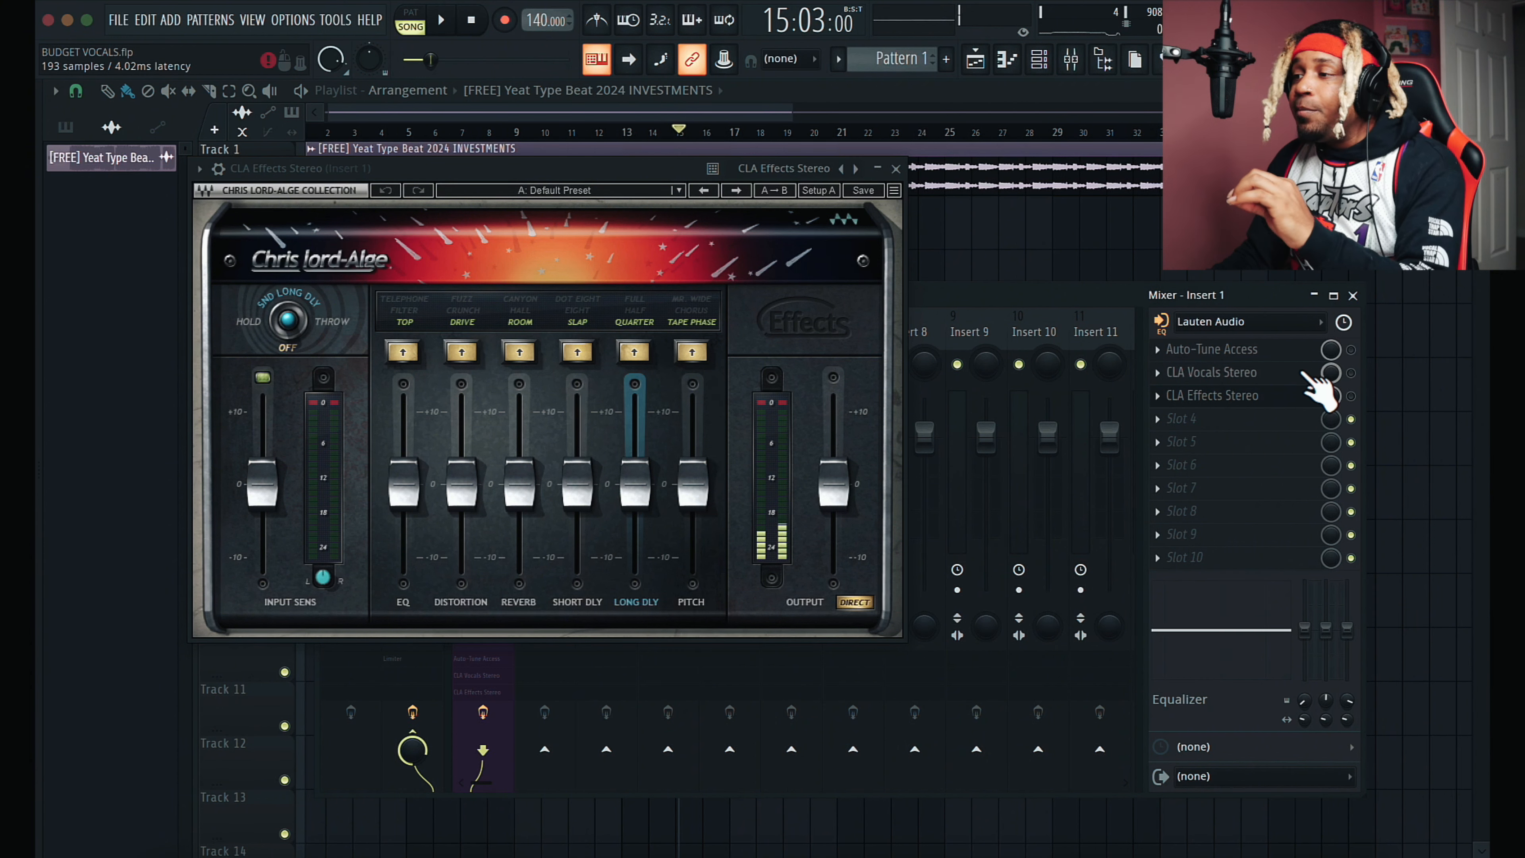
click(896, 169)
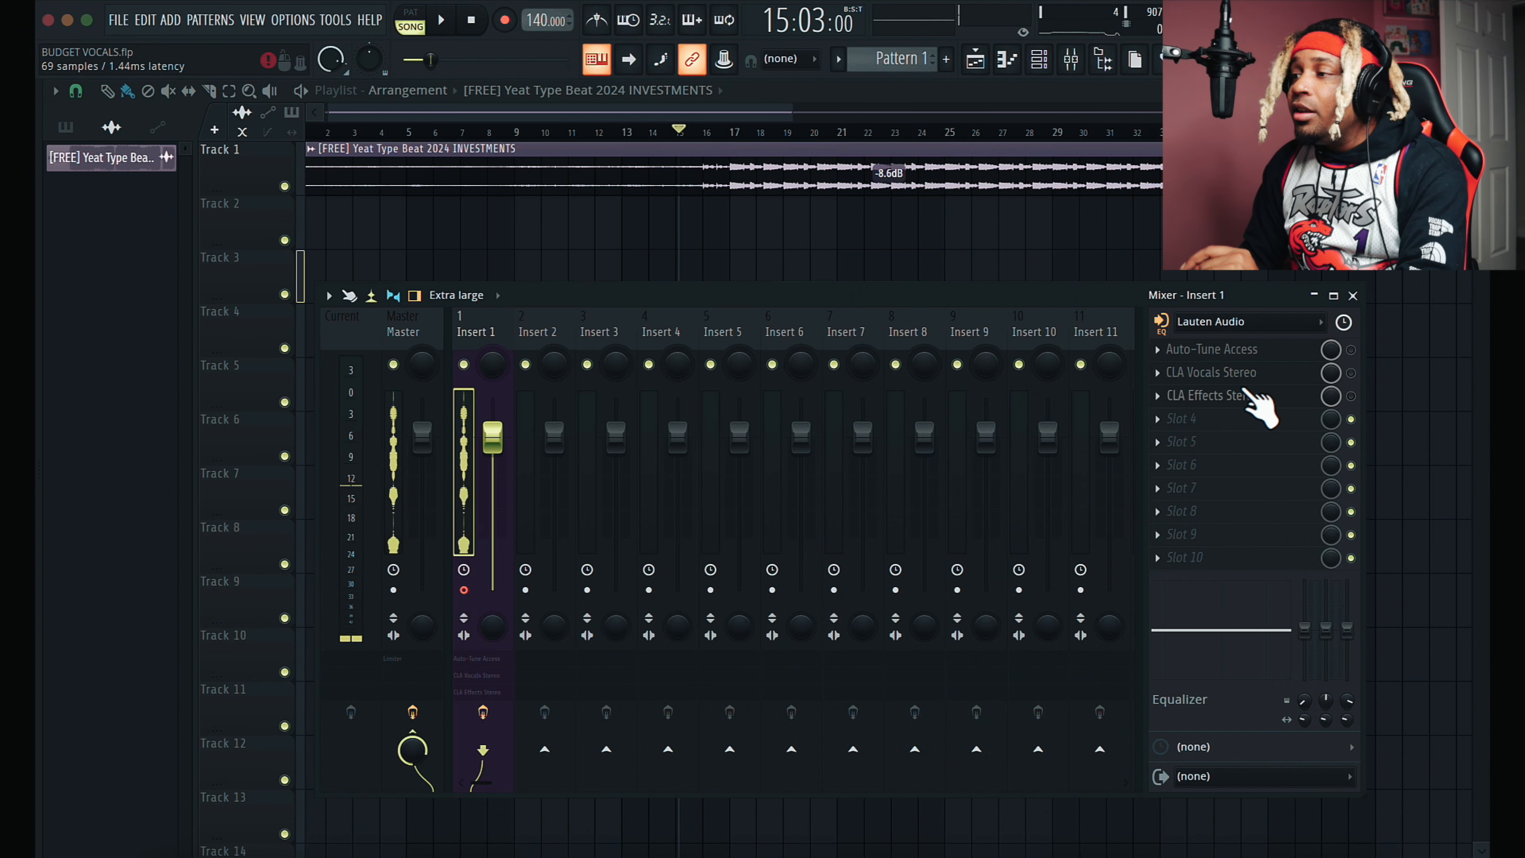
Step: Enable CLA Vocals on Insert 1, pull its pitch, delay and reverb faders to the minimum and cycle the reverb color
click(1352, 373)
click(1285, 375)
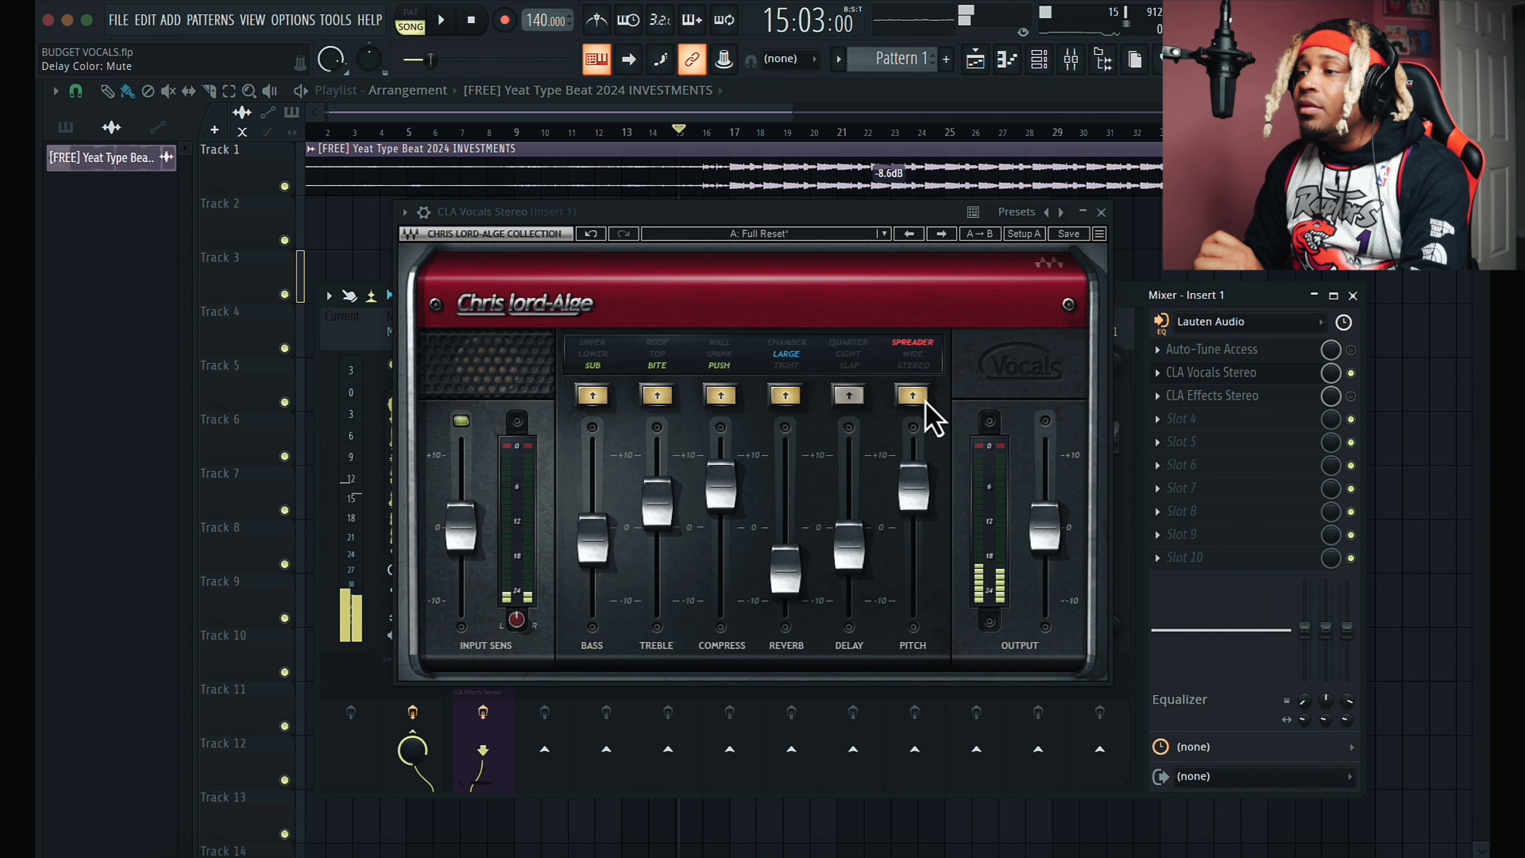
drag(914, 488, 919, 757)
drag(848, 544, 850, 671)
drag(785, 567, 790, 634)
click(785, 395)
click(786, 400)
click(1101, 213)
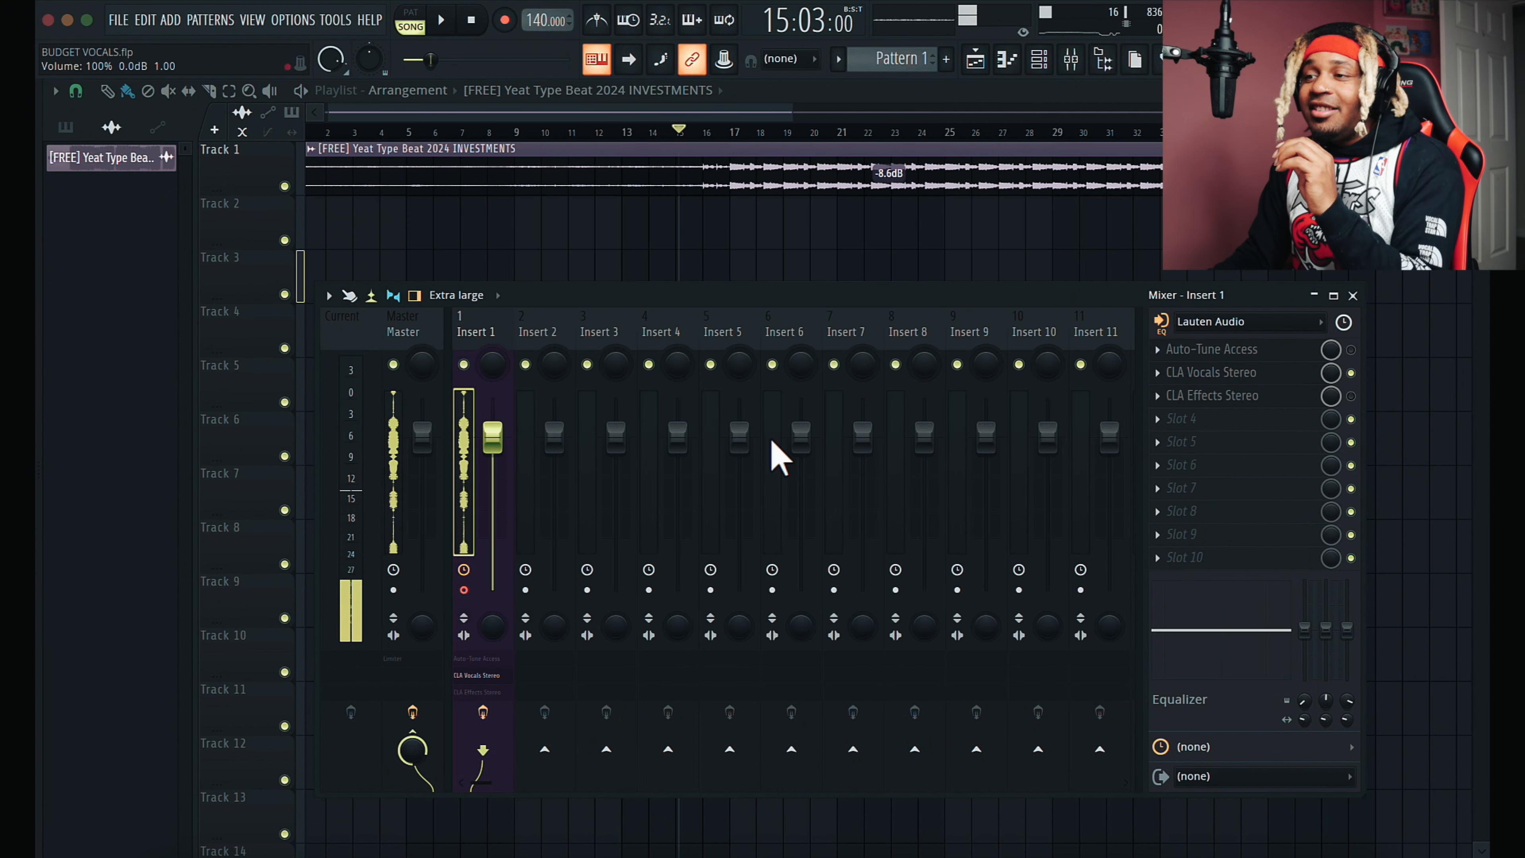
Step: Copy CLA Effects Stereo from Insert 1 to Insert 4 and send Insert 1 to Insert 4 at 48%
click(1156, 396)
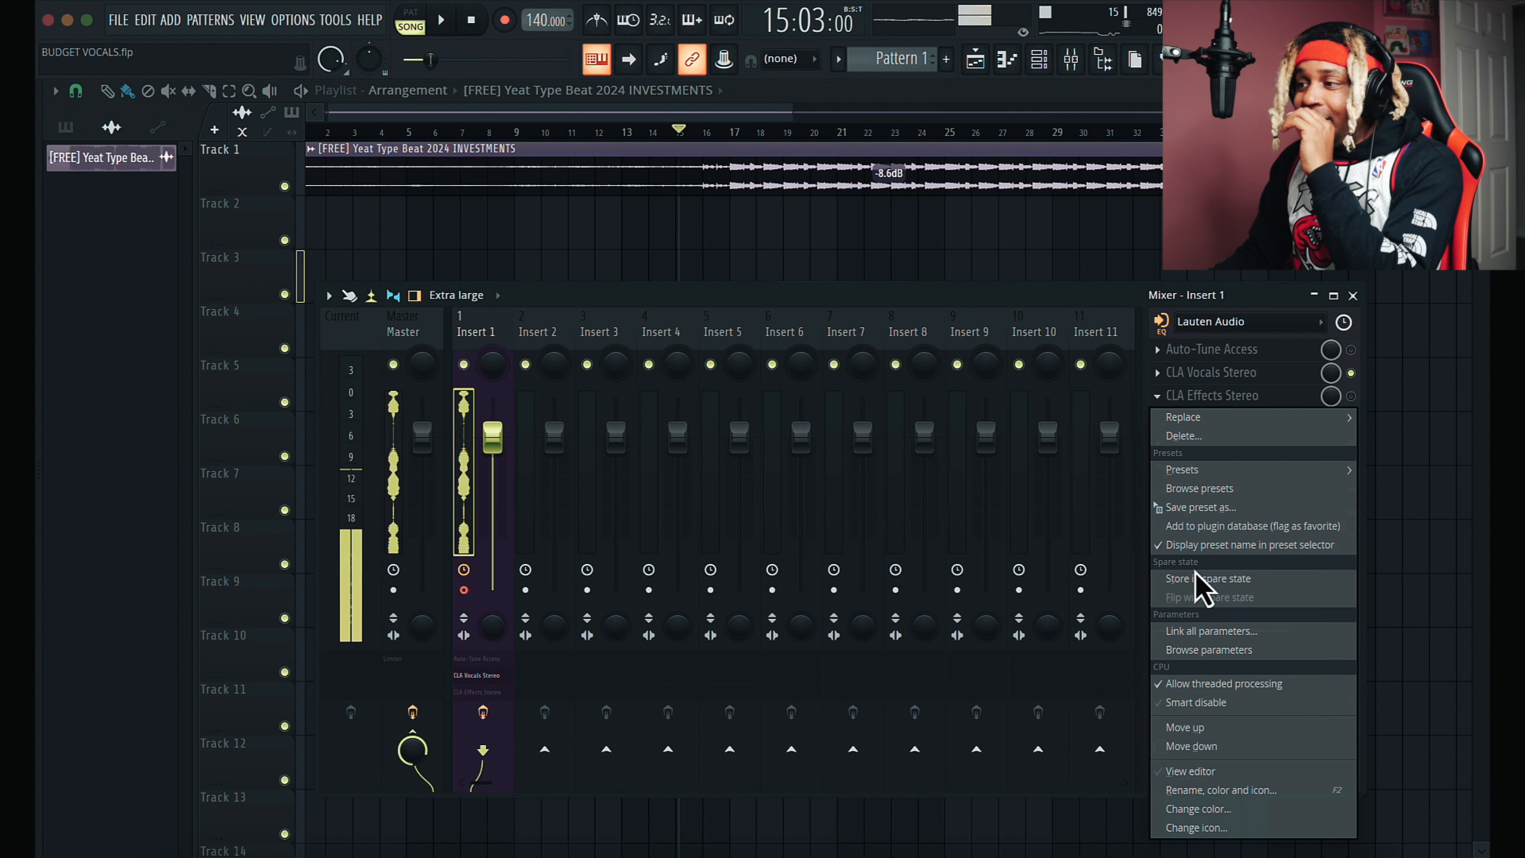
drag(1209, 513, 660, 333)
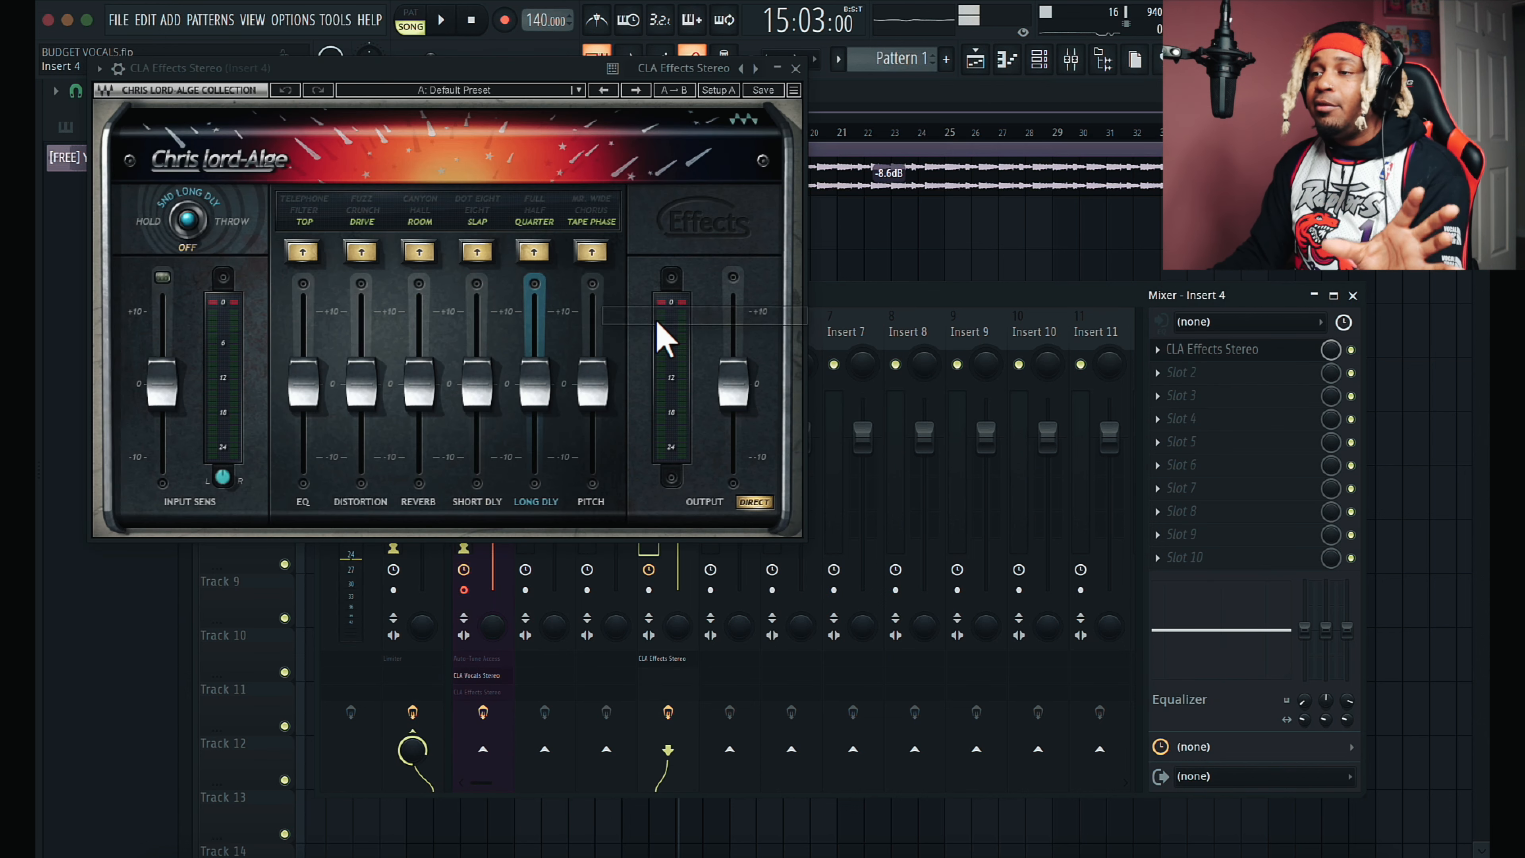
click(796, 68)
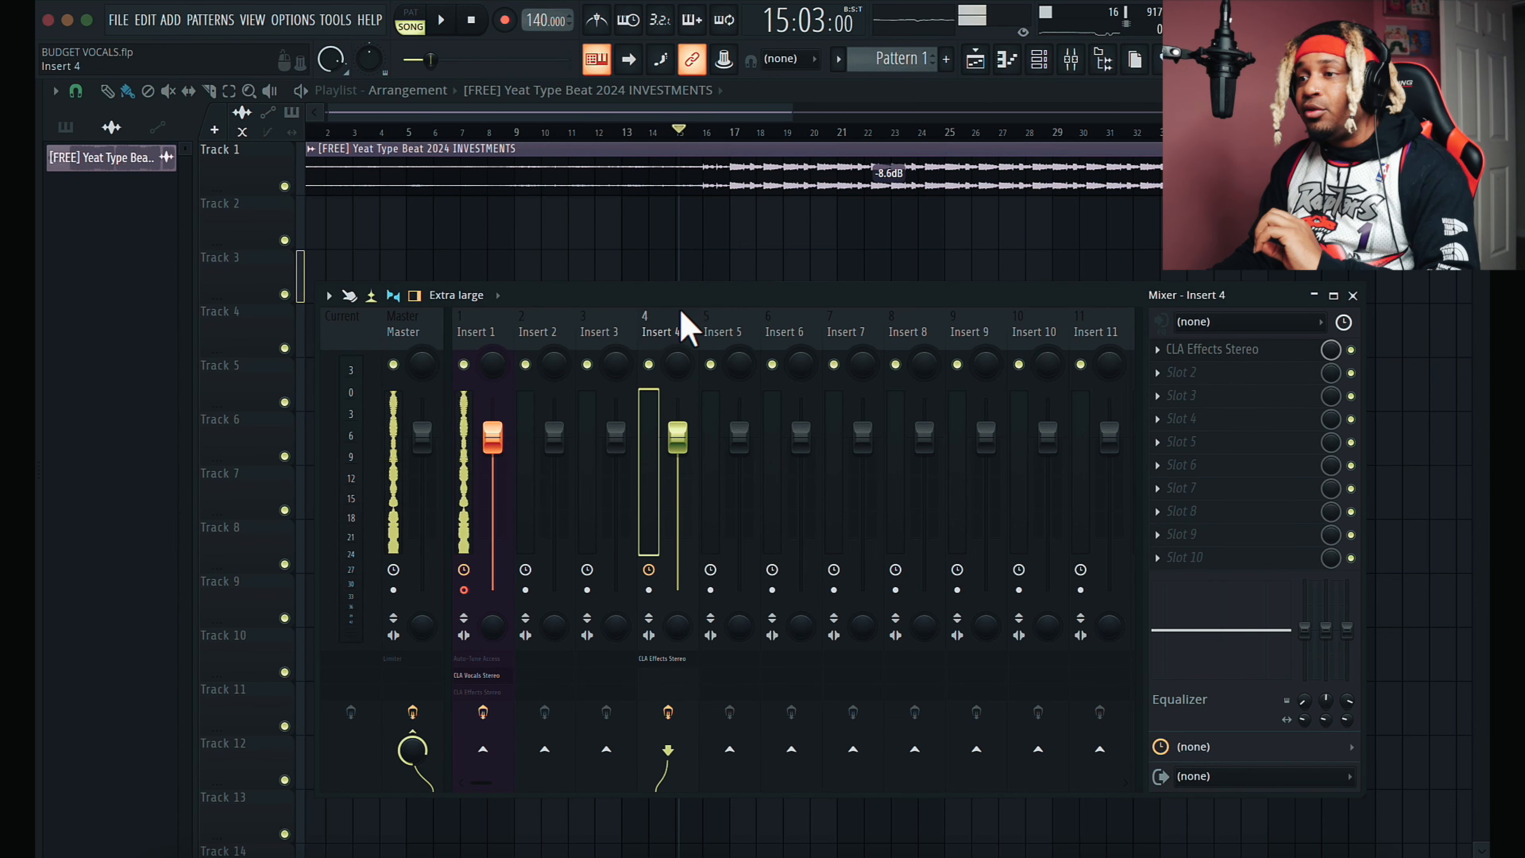
click(488, 338)
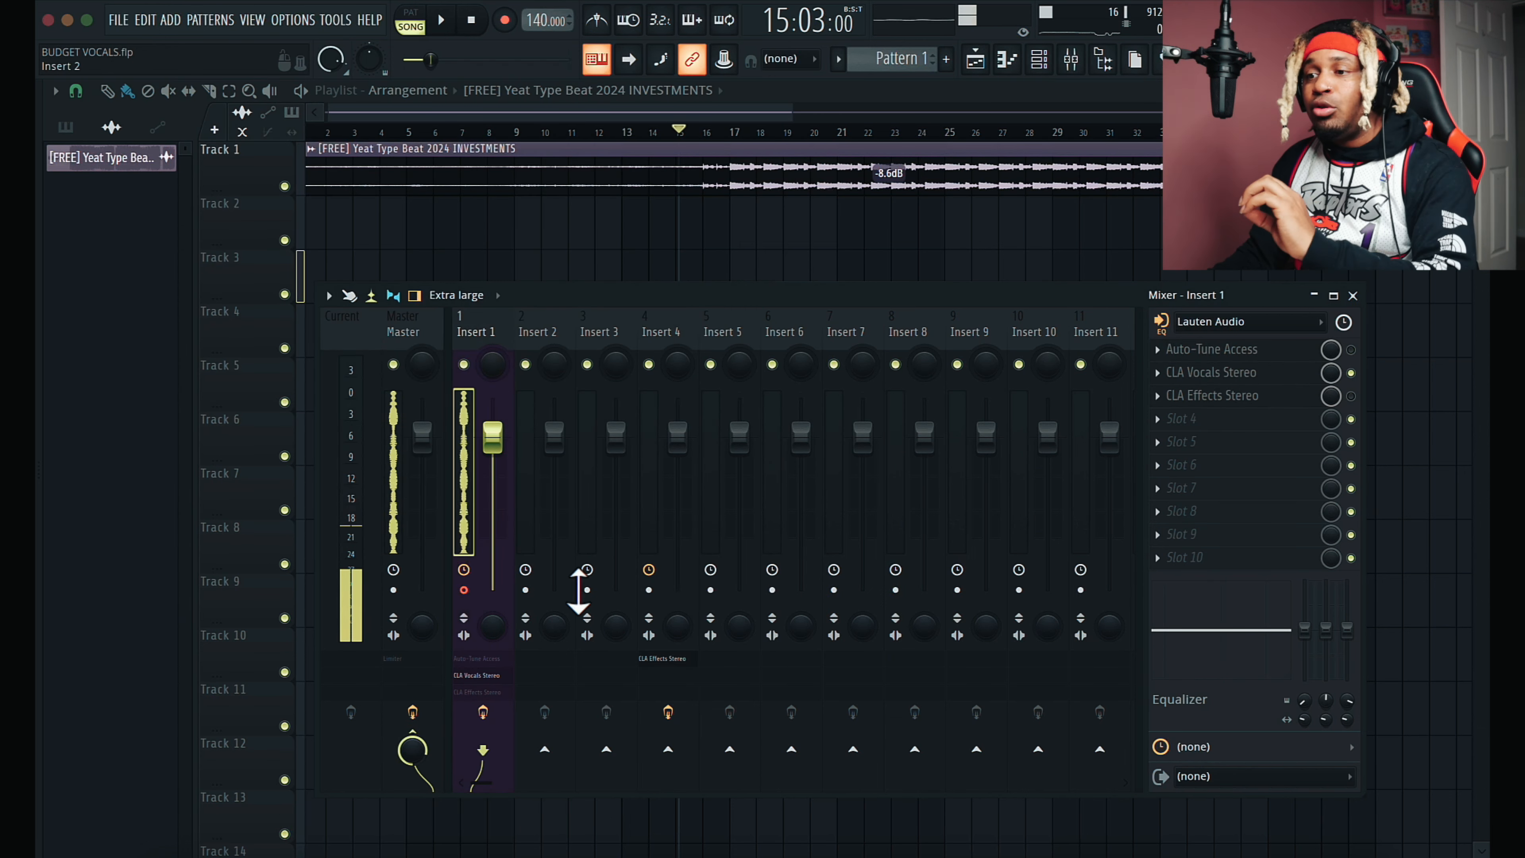
click(676, 757)
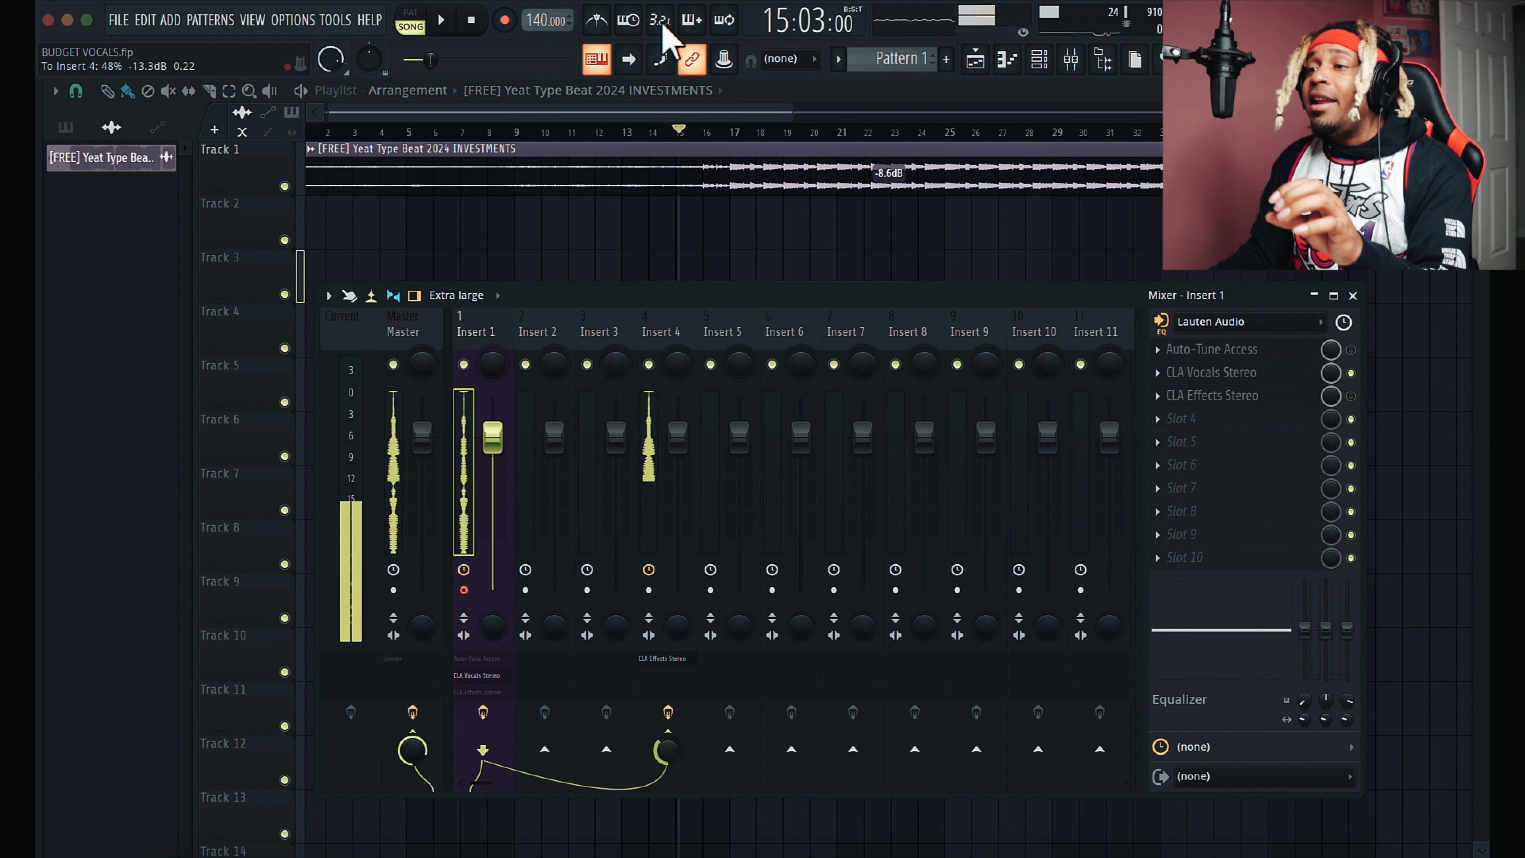
Step: Try the Telephone EQ at -4.6 in Insert 4's CLA Effects, reset the fader to 0 and close the window
click(664, 337)
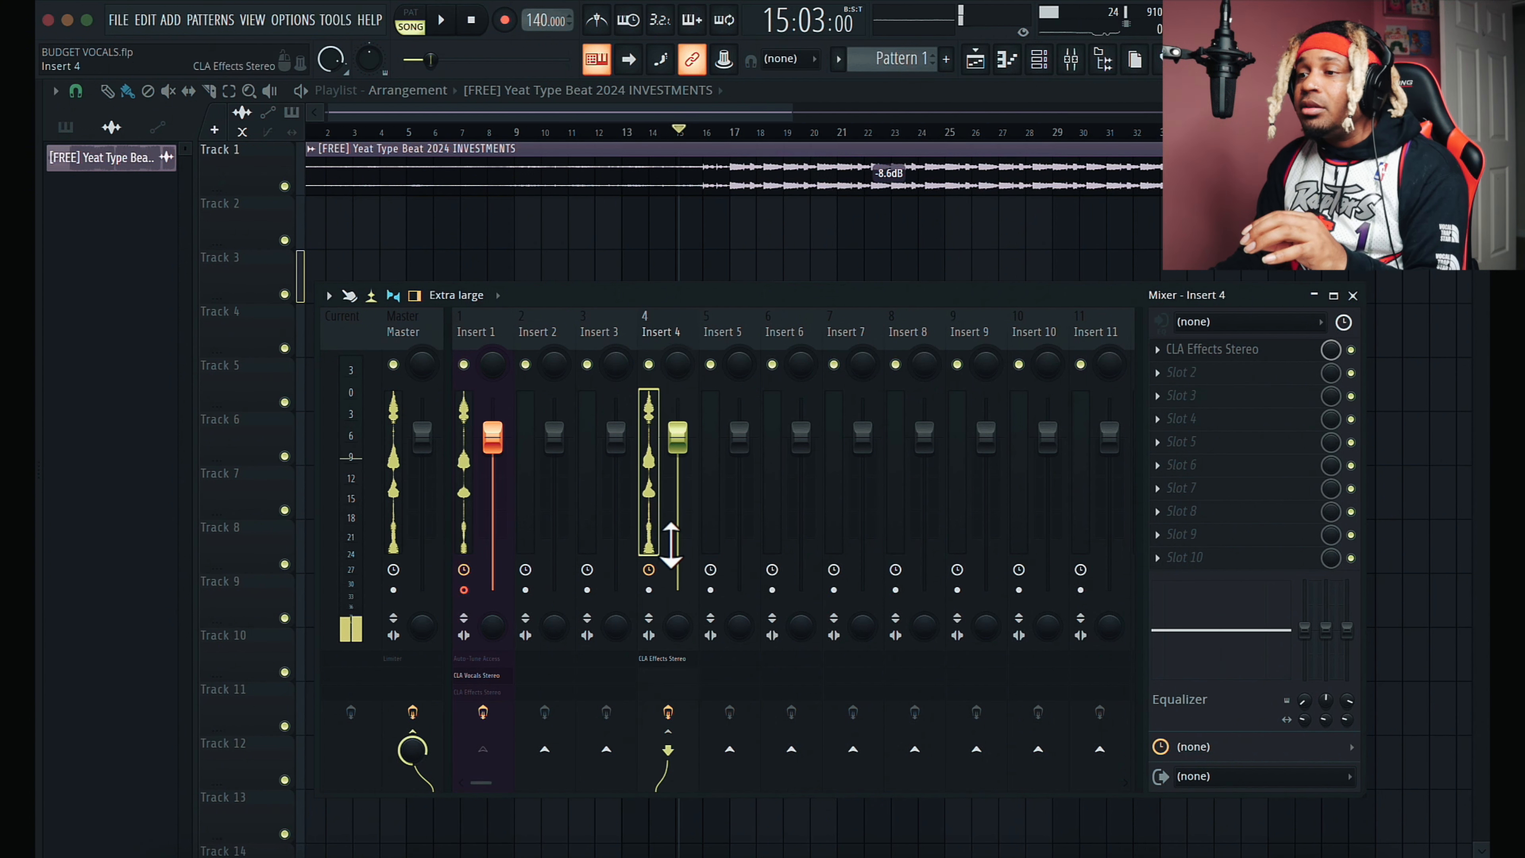
click(1228, 349)
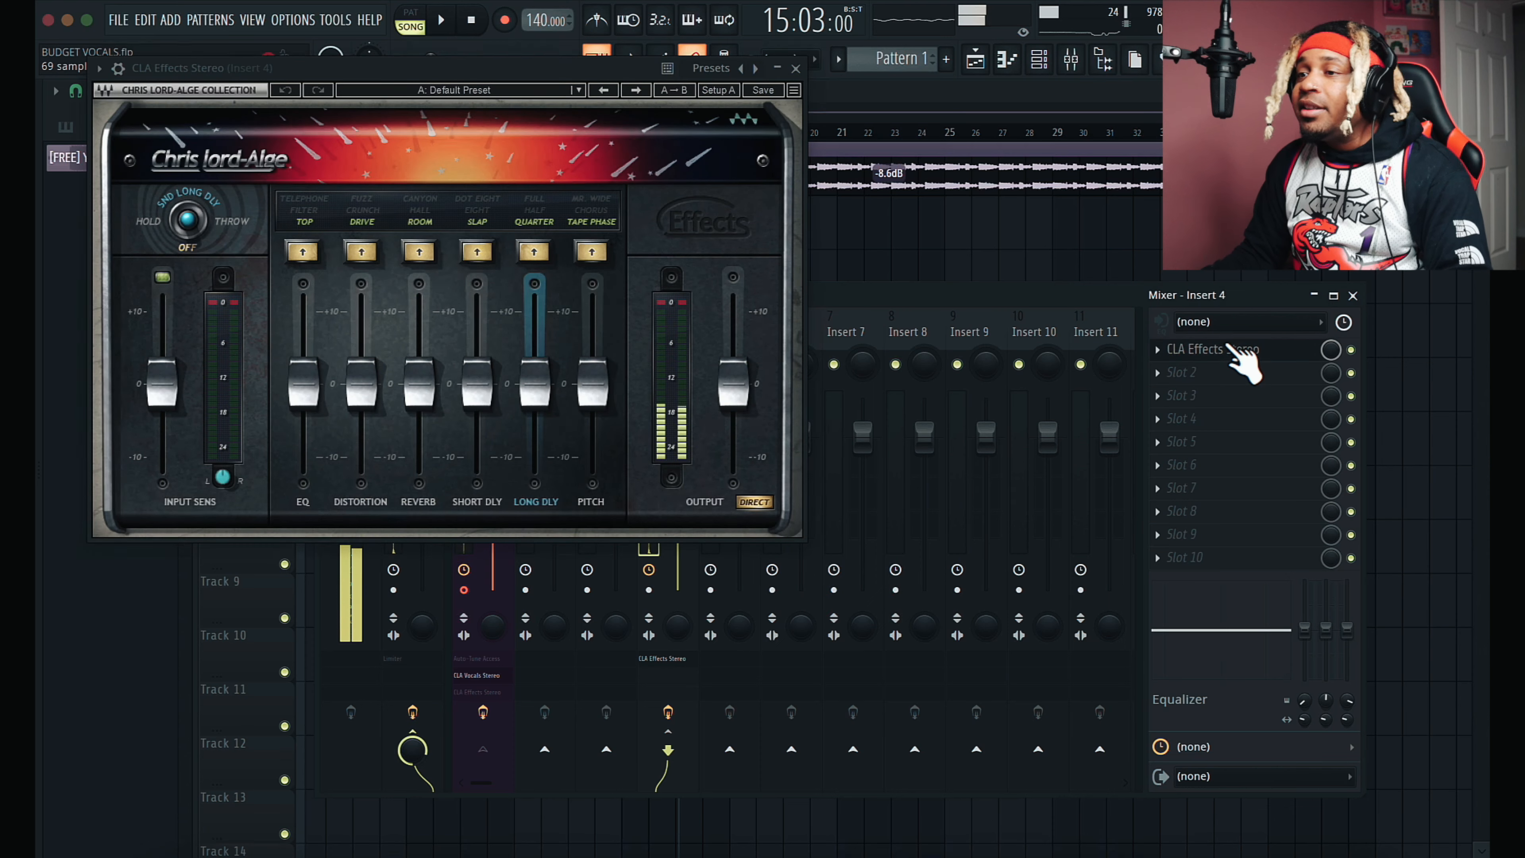
drag(535, 71, 985, 253)
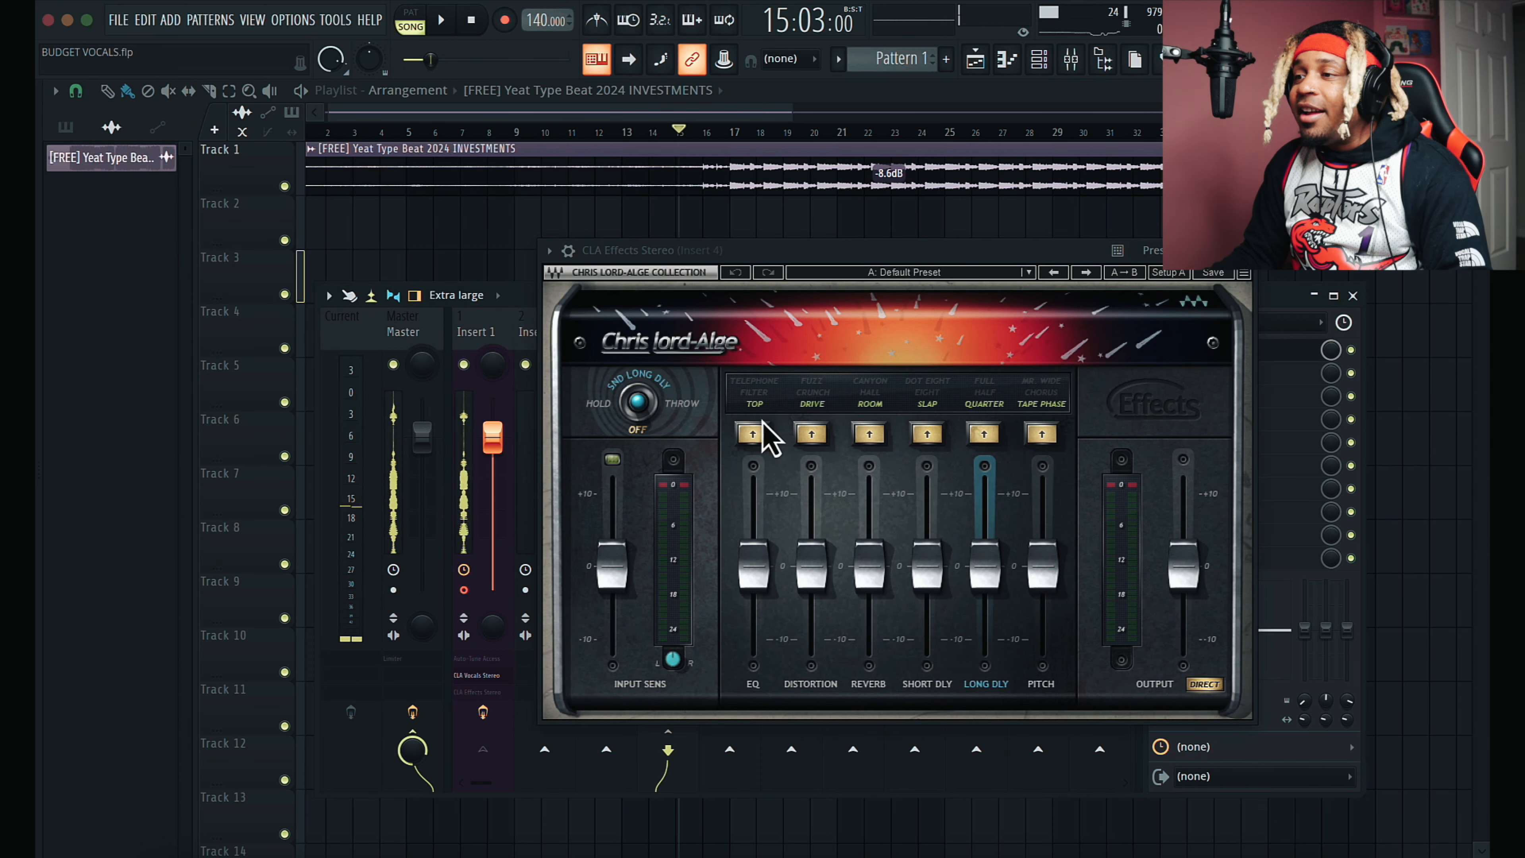
drag(756, 553, 753, 607)
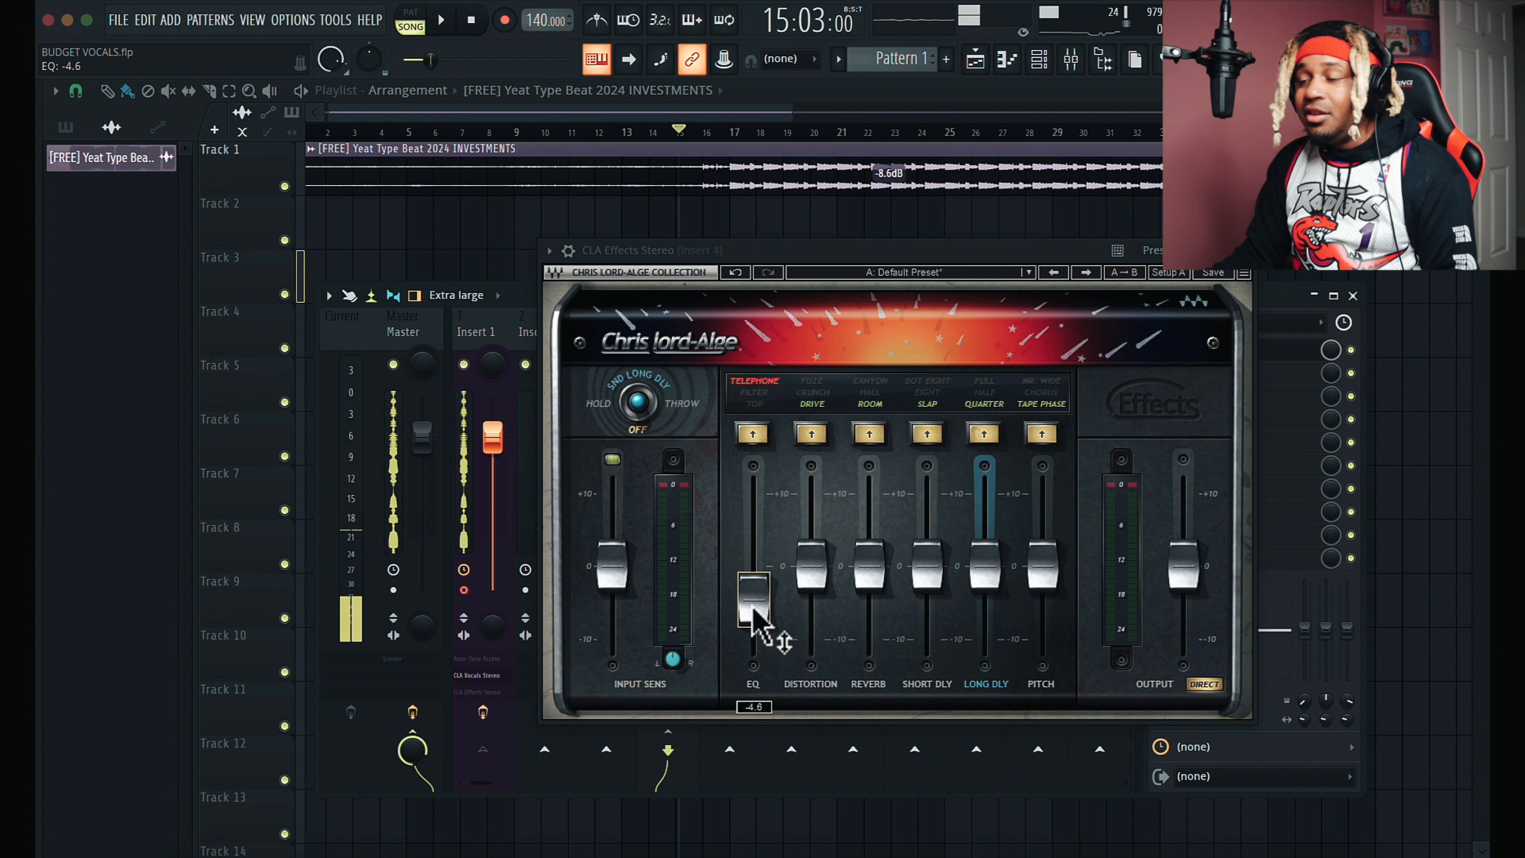
double_click(753, 607)
click(1239, 252)
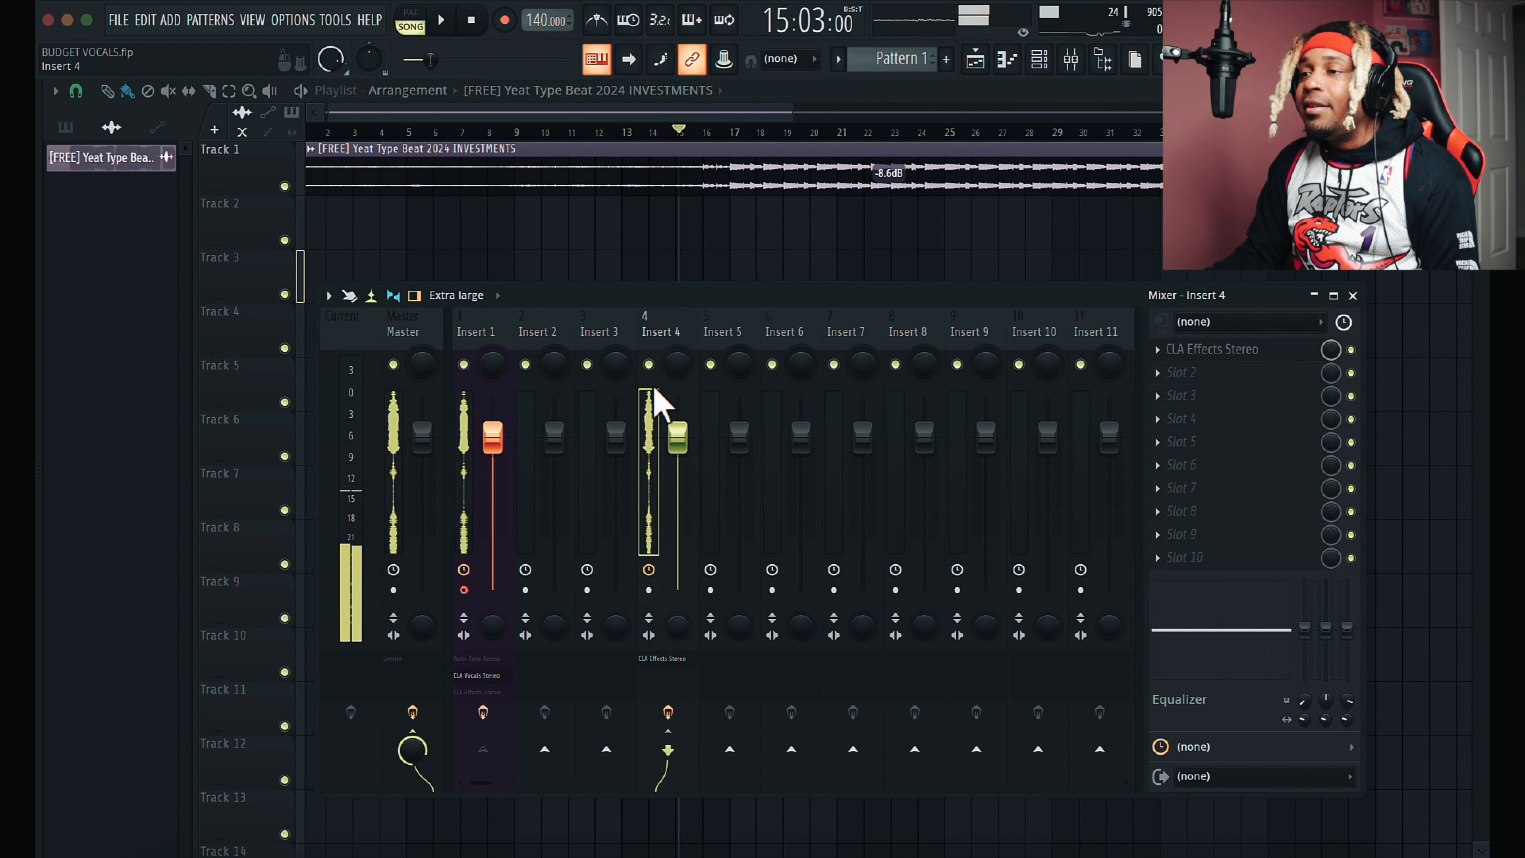
Step: Raise the send from Insert 1 to Insert 4 to 125%, and lower it slightly
click(488, 360)
click(668, 749)
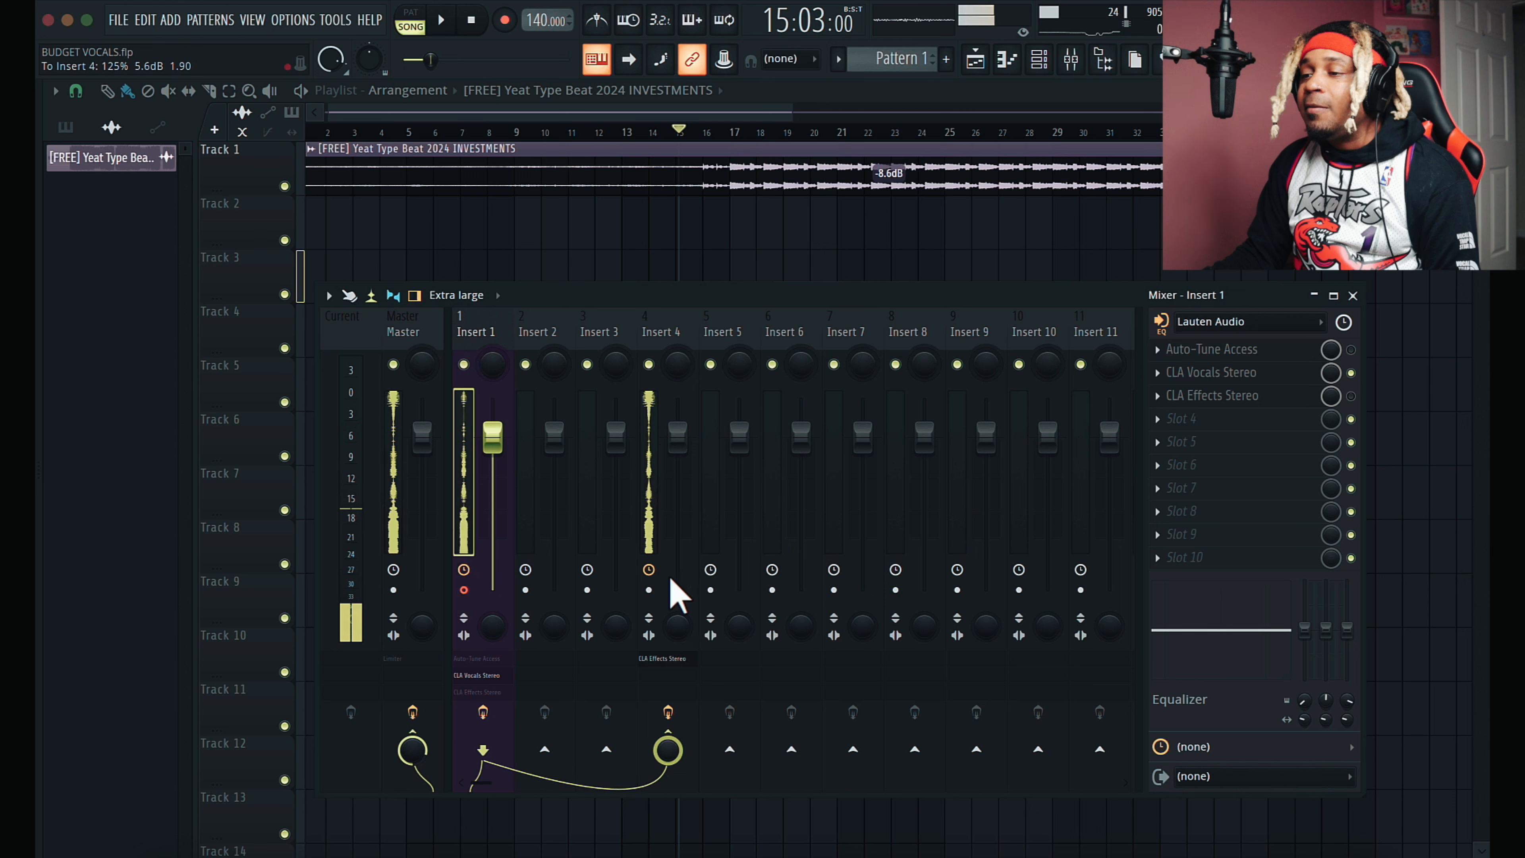
drag(676, 595, 665, 678)
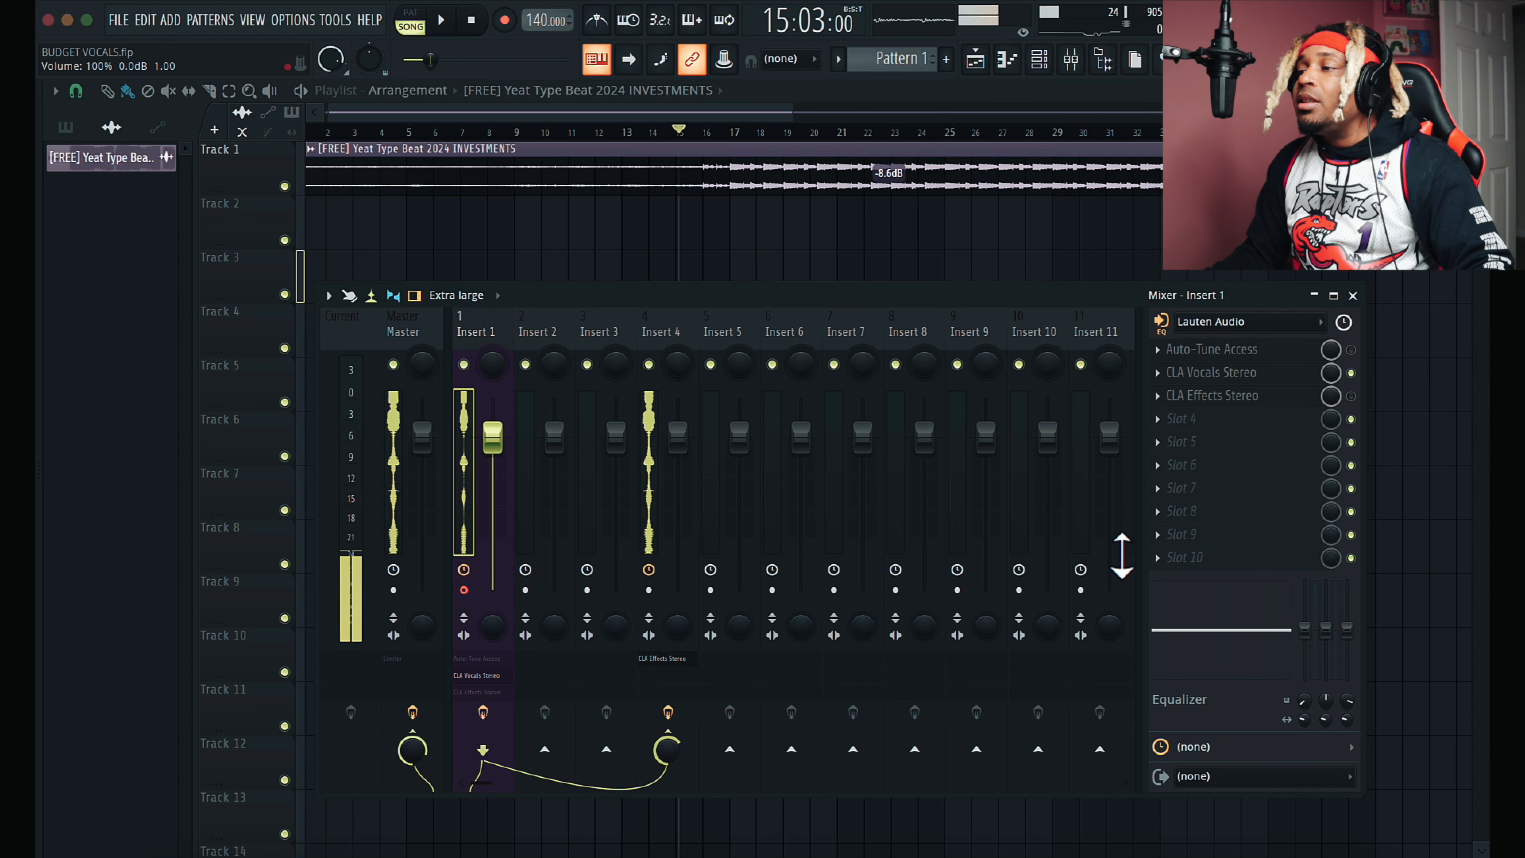
Step: Try the Filter EQ in Insert 4's CLA Effects, mute the EQ and pull its fader to the minimum
click(661, 339)
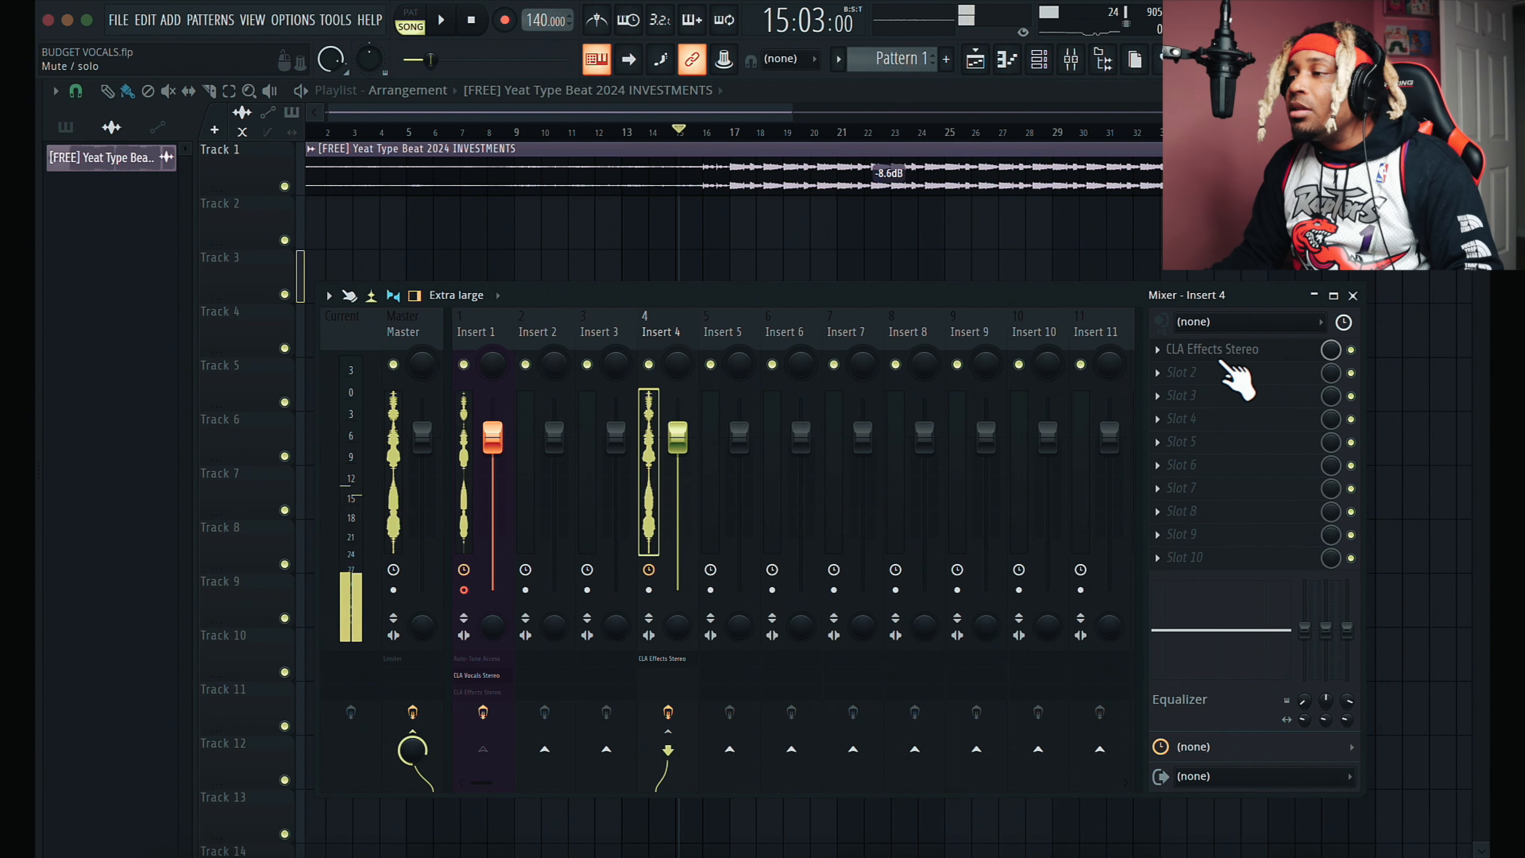
click(1236, 352)
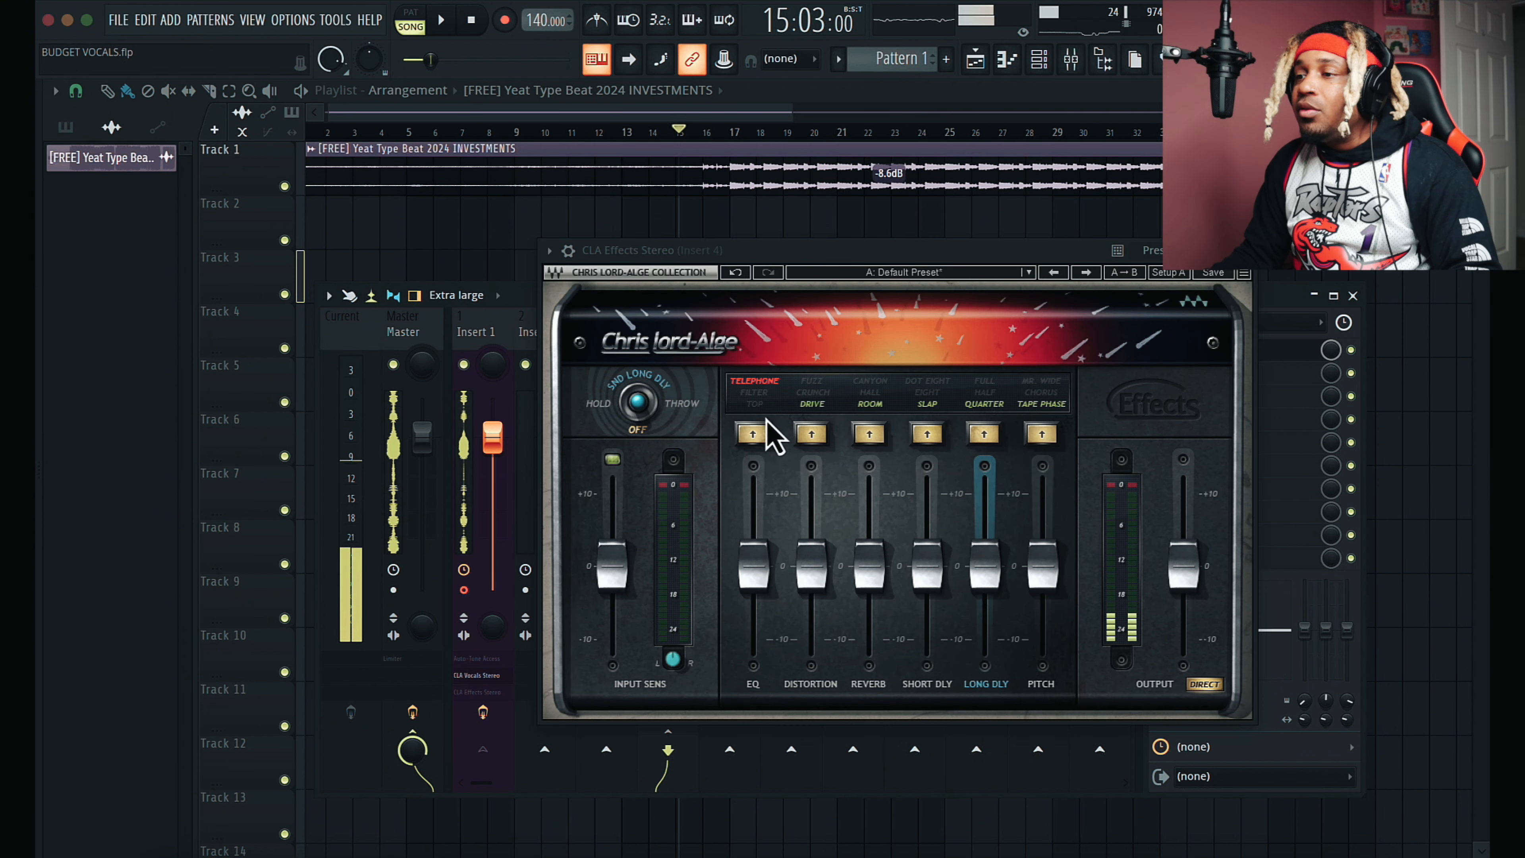
click(753, 434)
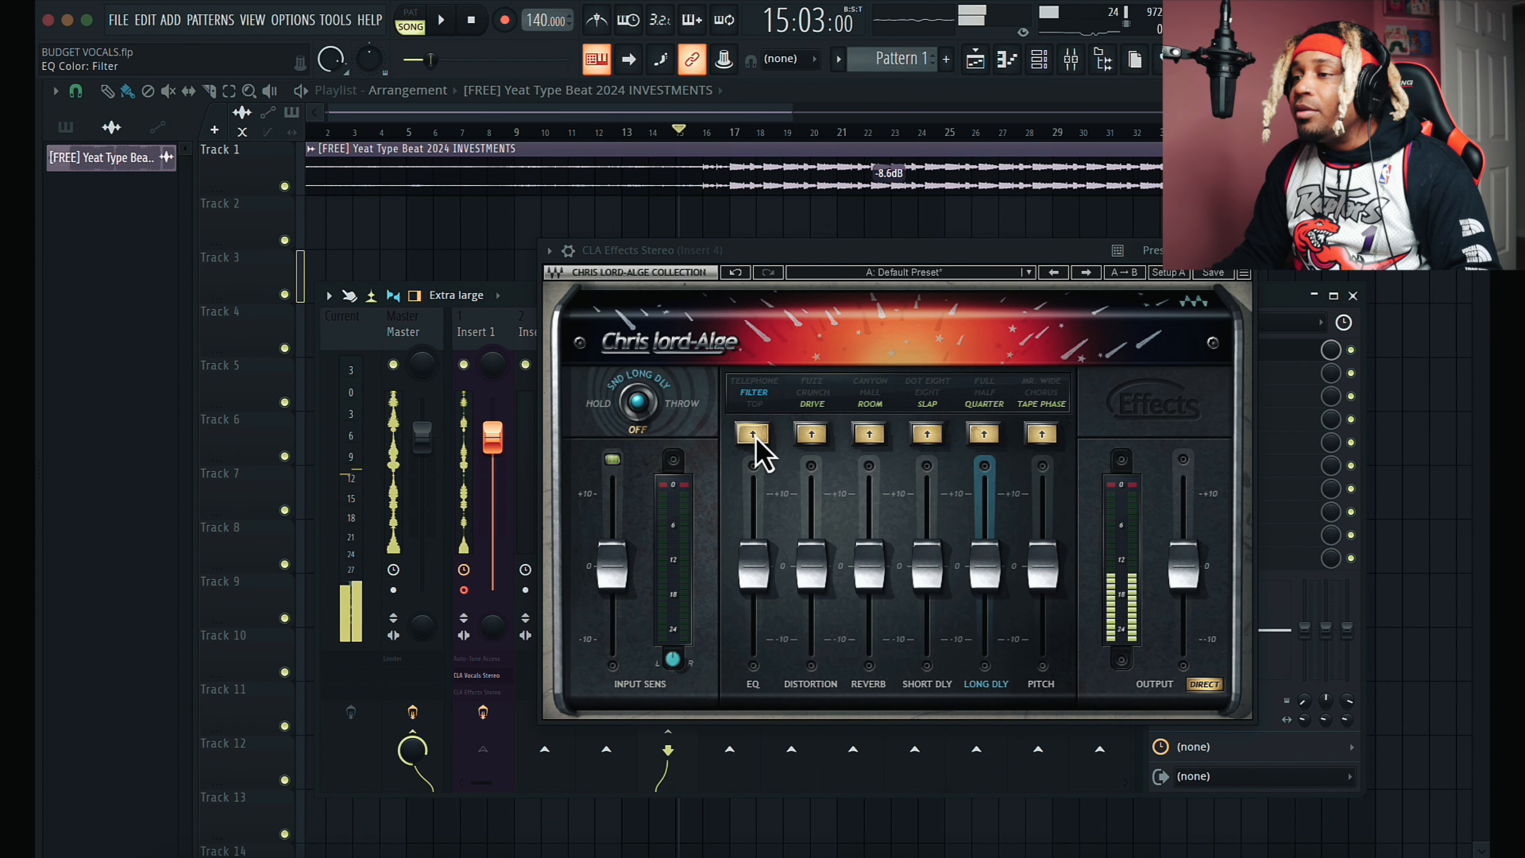
drag(756, 577, 758, 646)
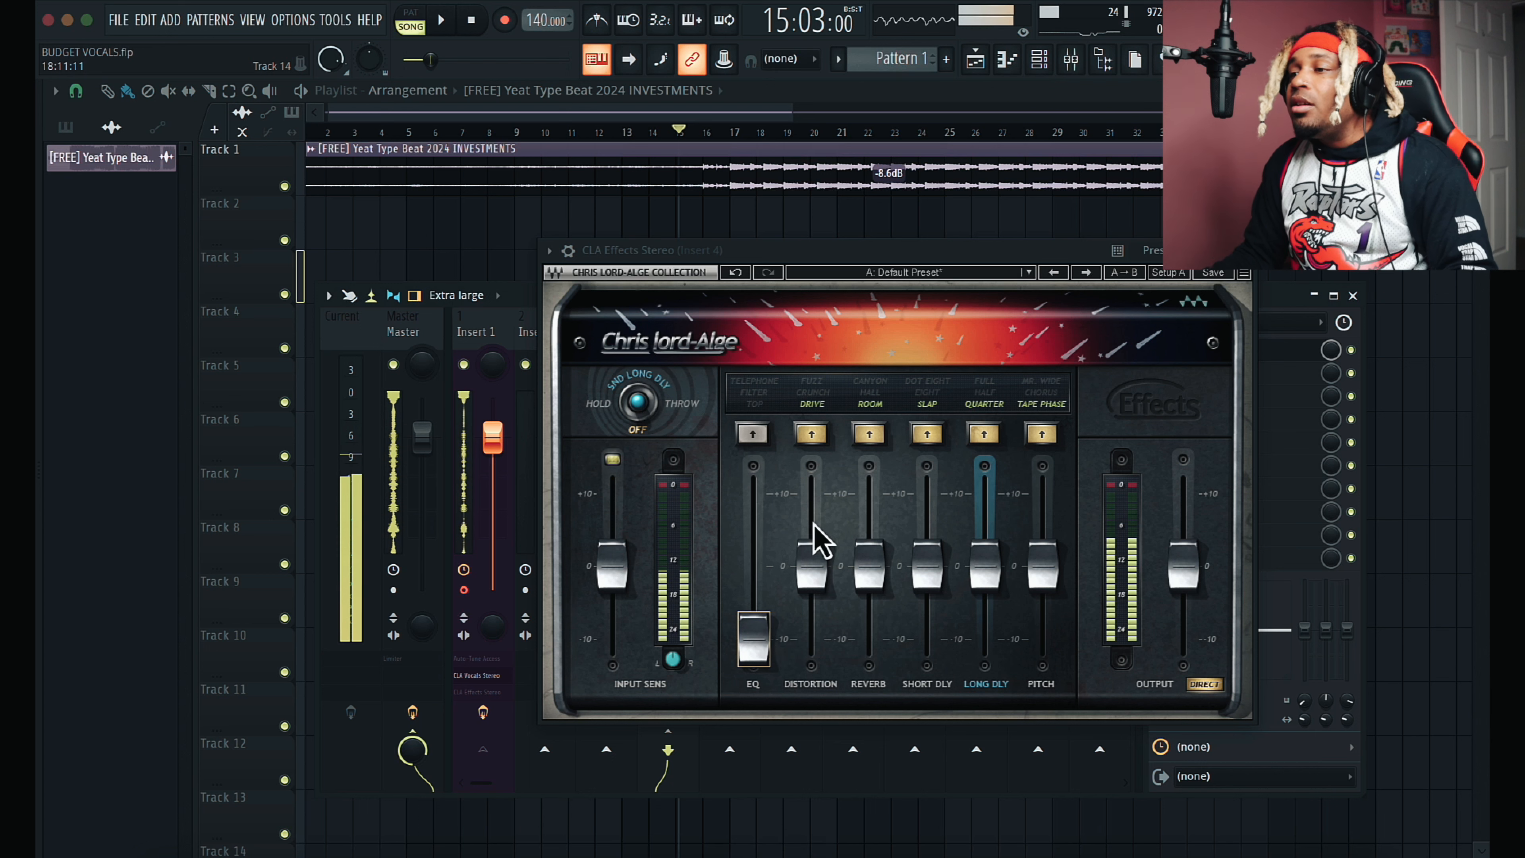
Step: Try the Crunch distortion color, mute the distortion and set its fader to -10.0
click(812, 434)
click(811, 433)
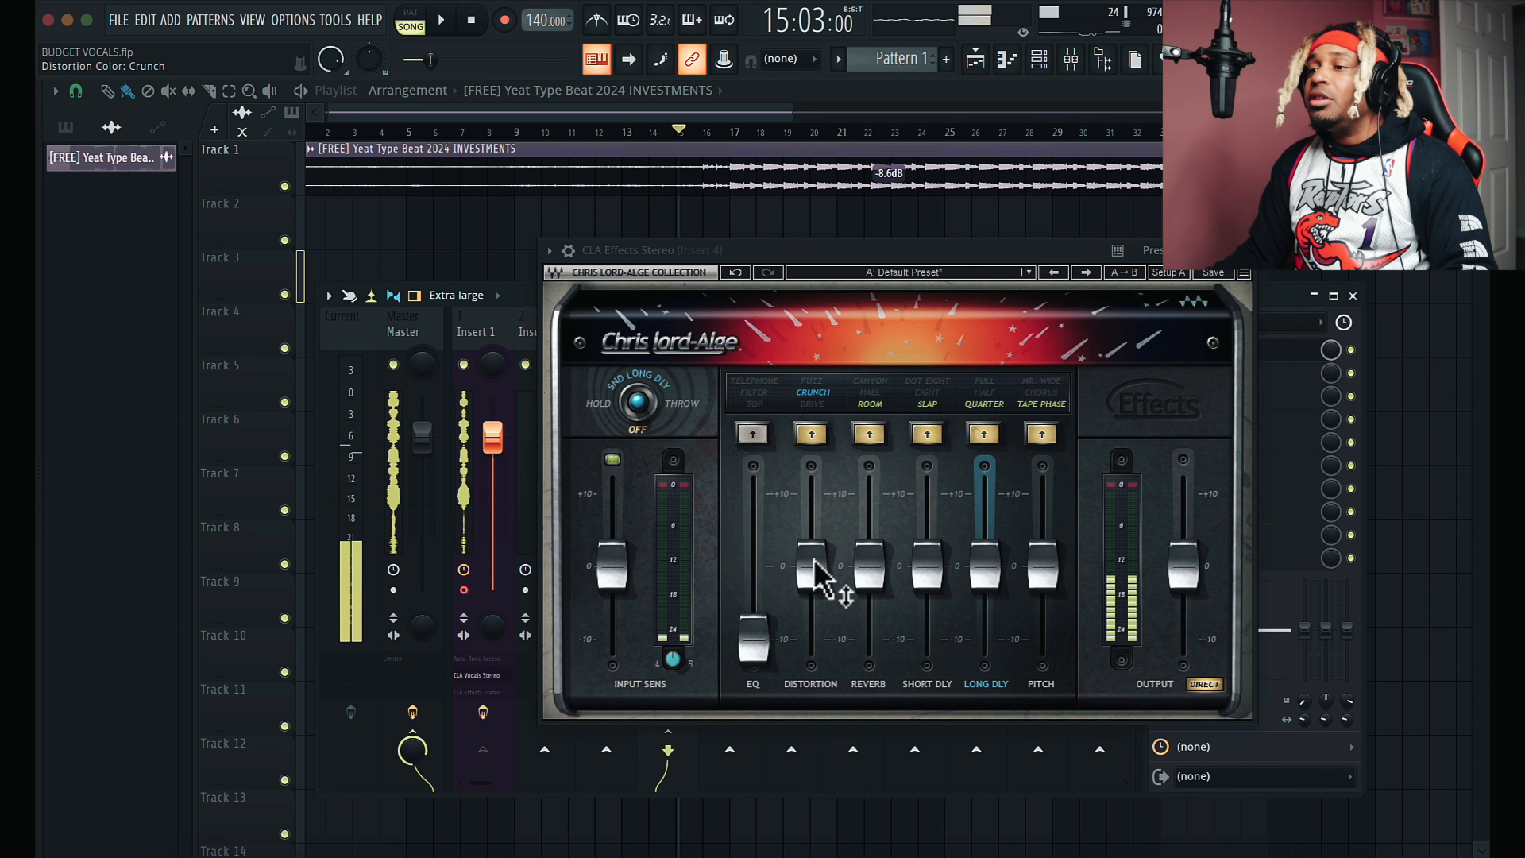
mouse_move(812, 568)
mouse_down()
mouse_move(826, 501)
mouse_move(811, 570)
mouse_up()
click(811, 434)
click(804, 431)
drag(817, 504, 845, 756)
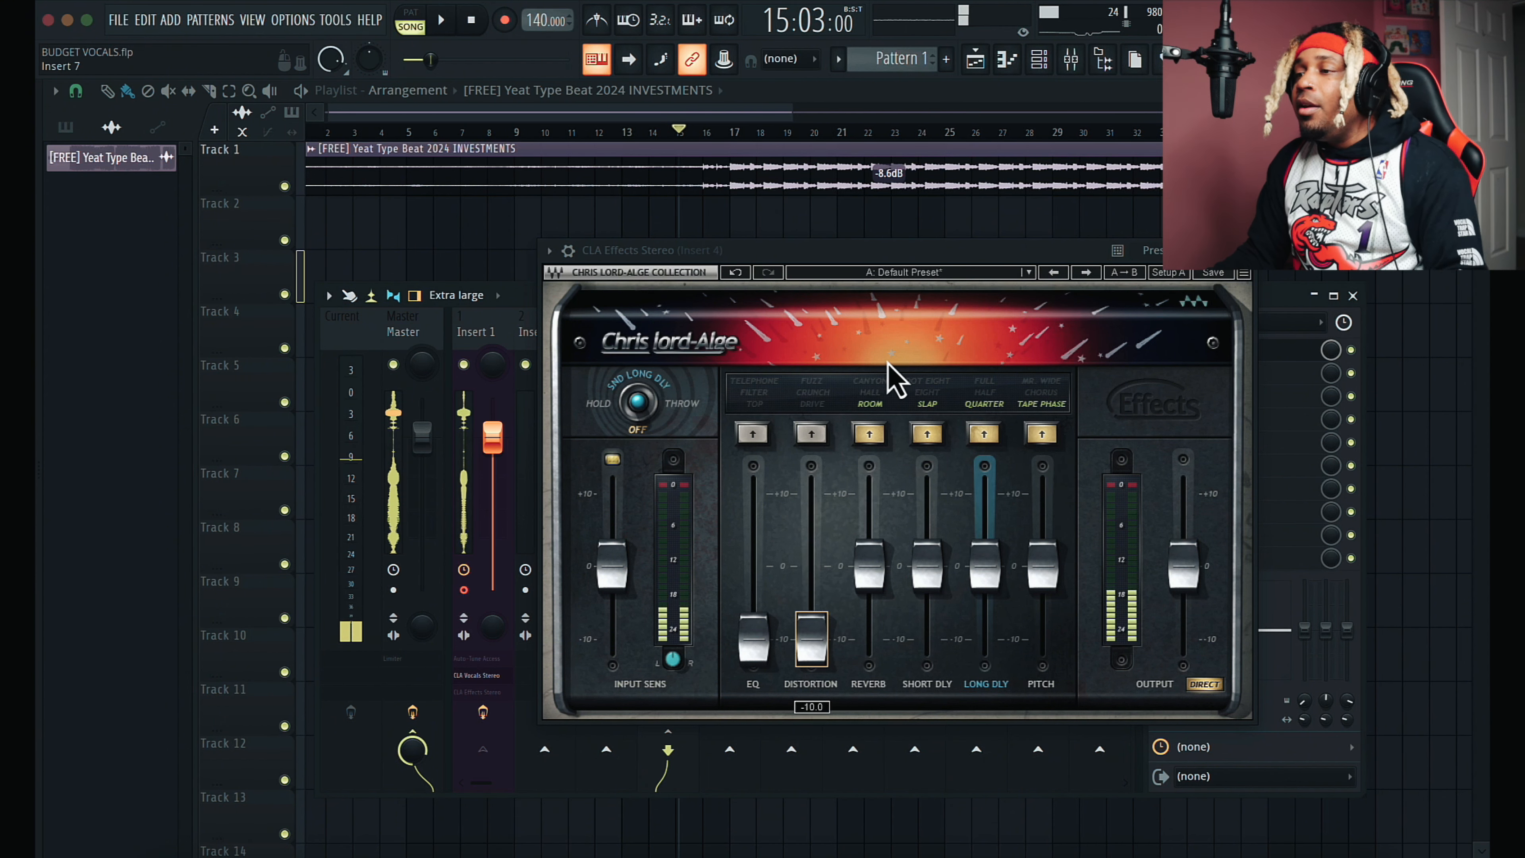
Step: Set the CLA Effects reverb to Canyon and raise its fader to about 10
click(870, 393)
drag(864, 573, 866, 509)
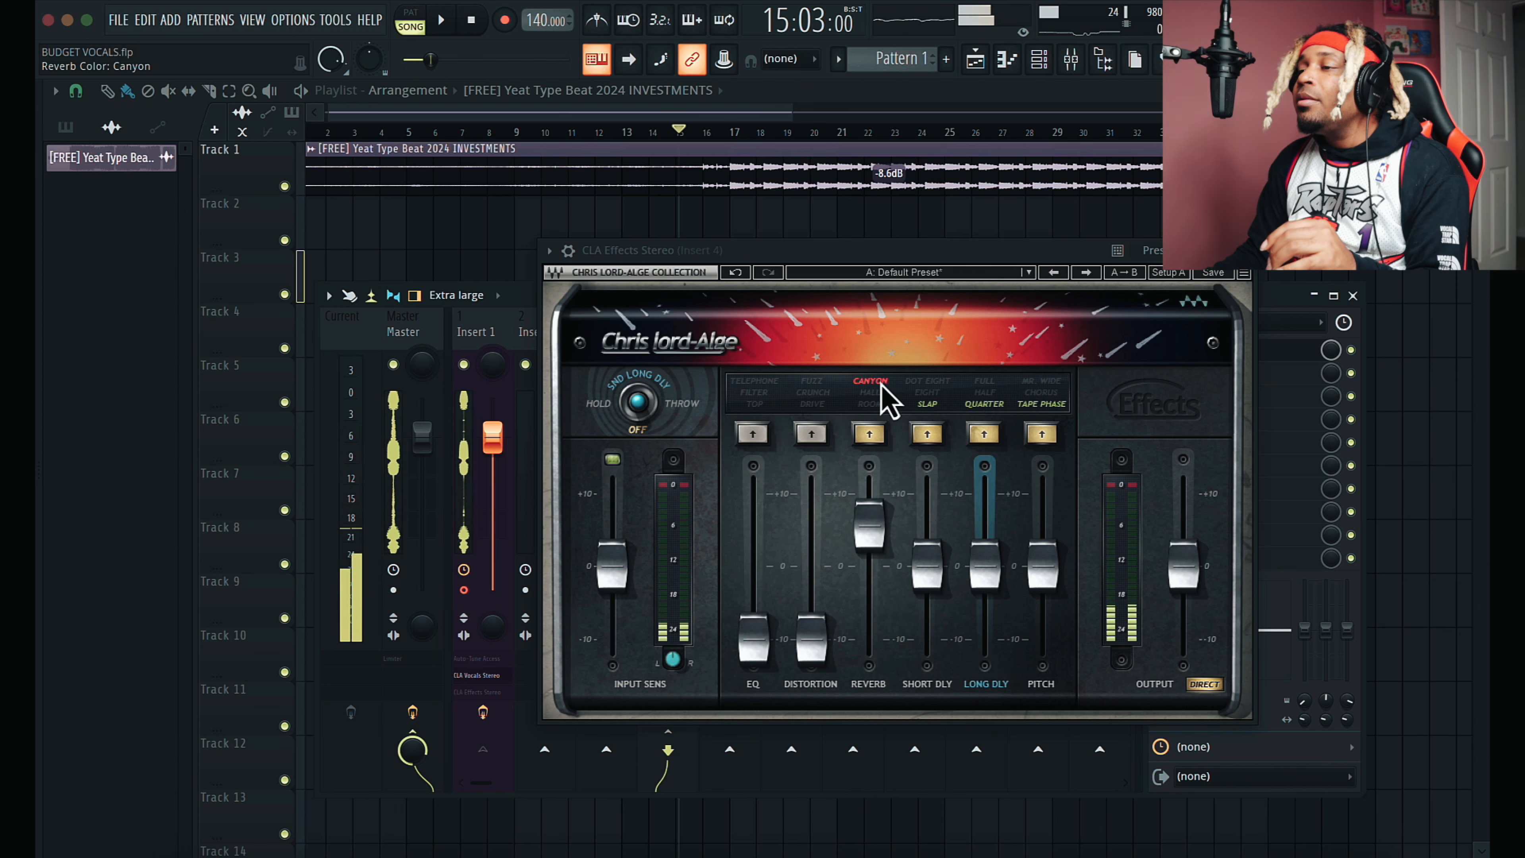
drag(871, 527, 889, 476)
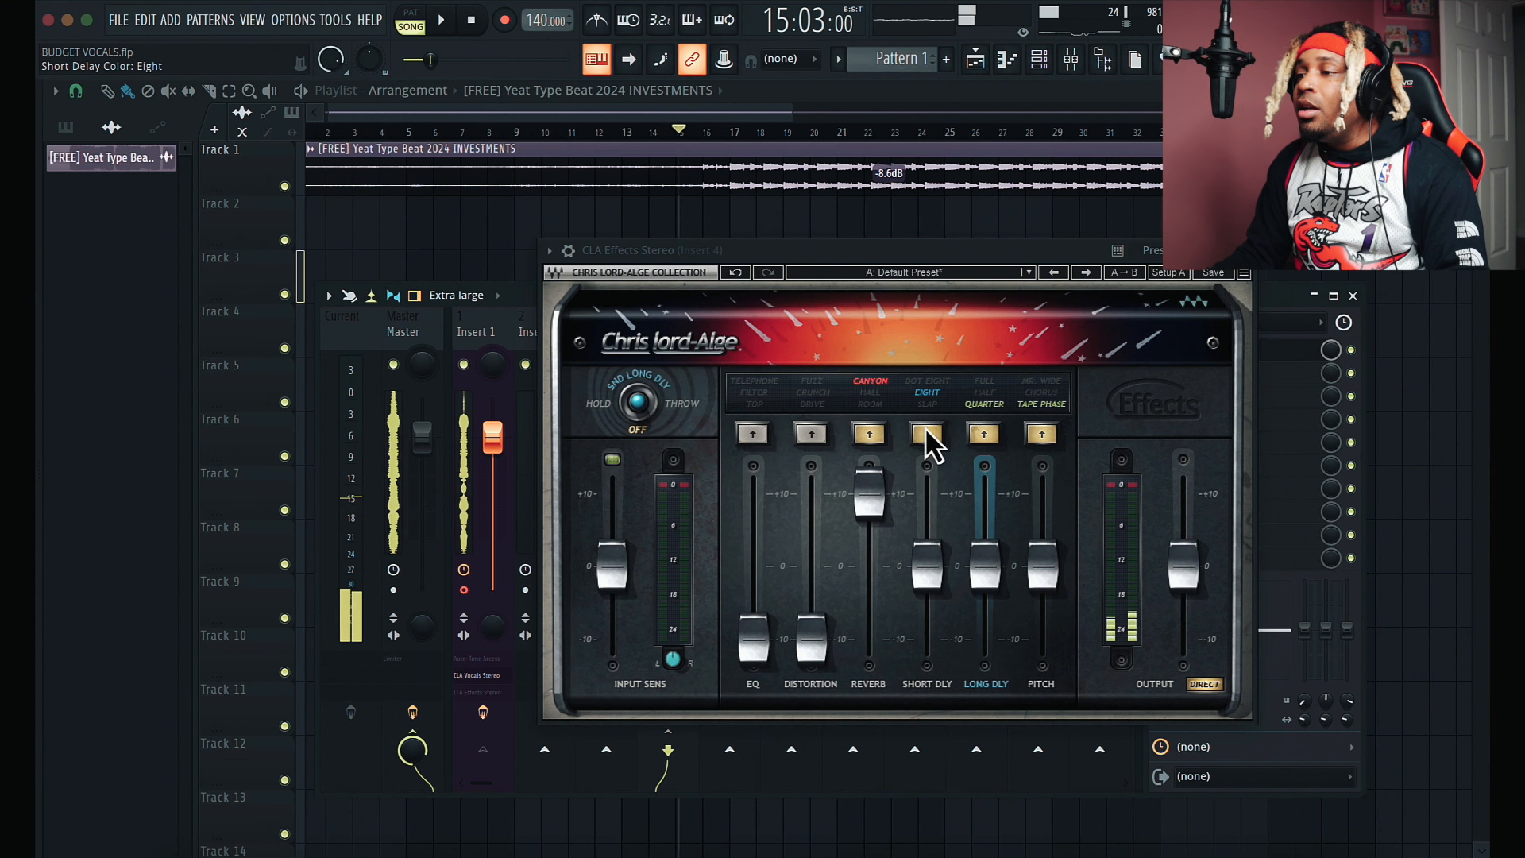
Step: Try the Eight short delay at about 10, return it to Slap and pull the fader to the minimum
click(931, 393)
drag(926, 476, 924, 434)
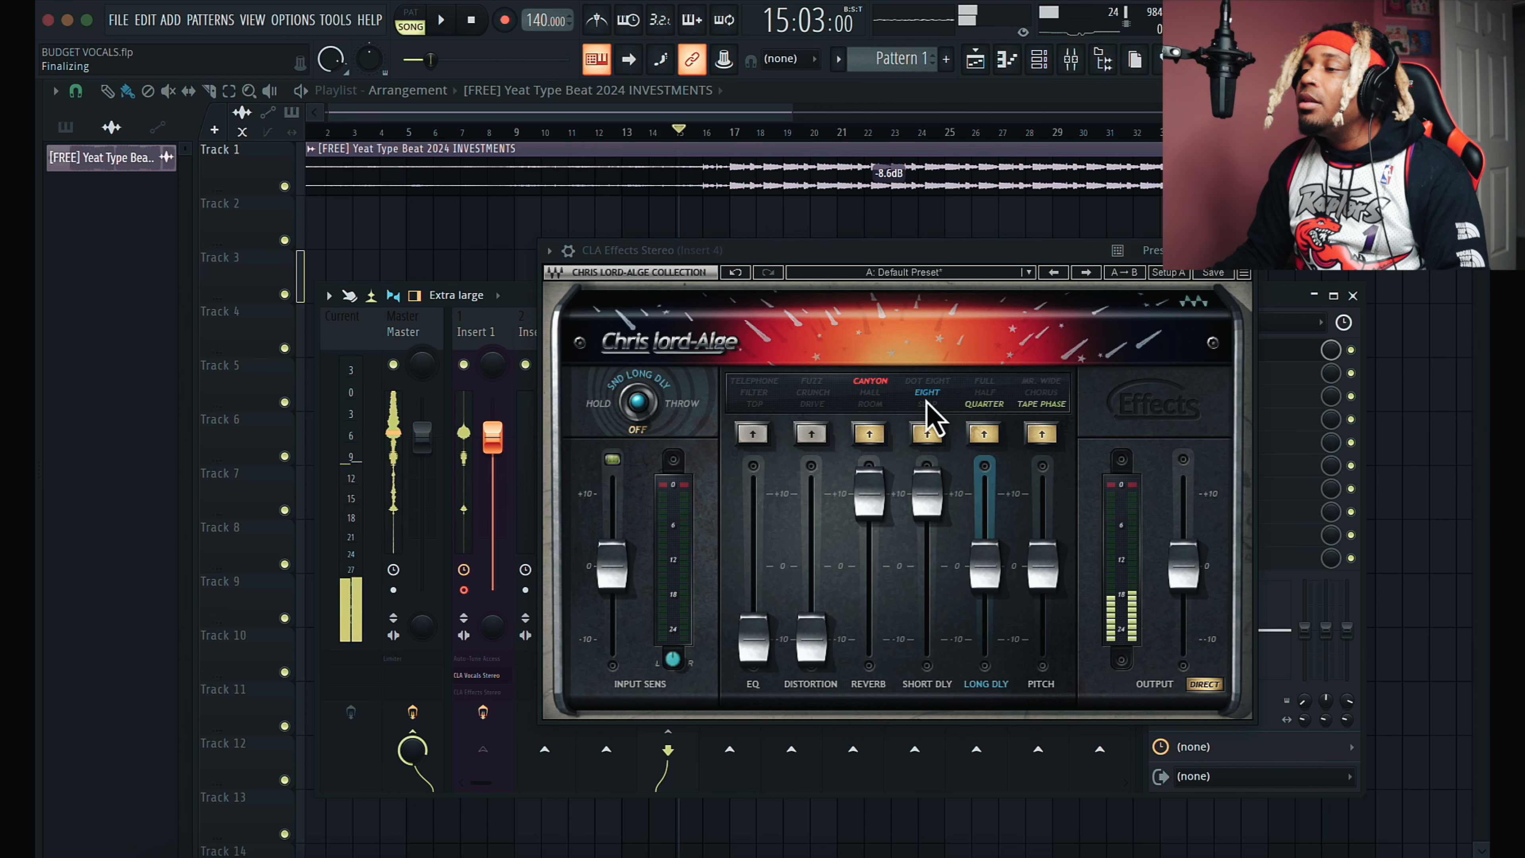
drag(927, 494, 930, 660)
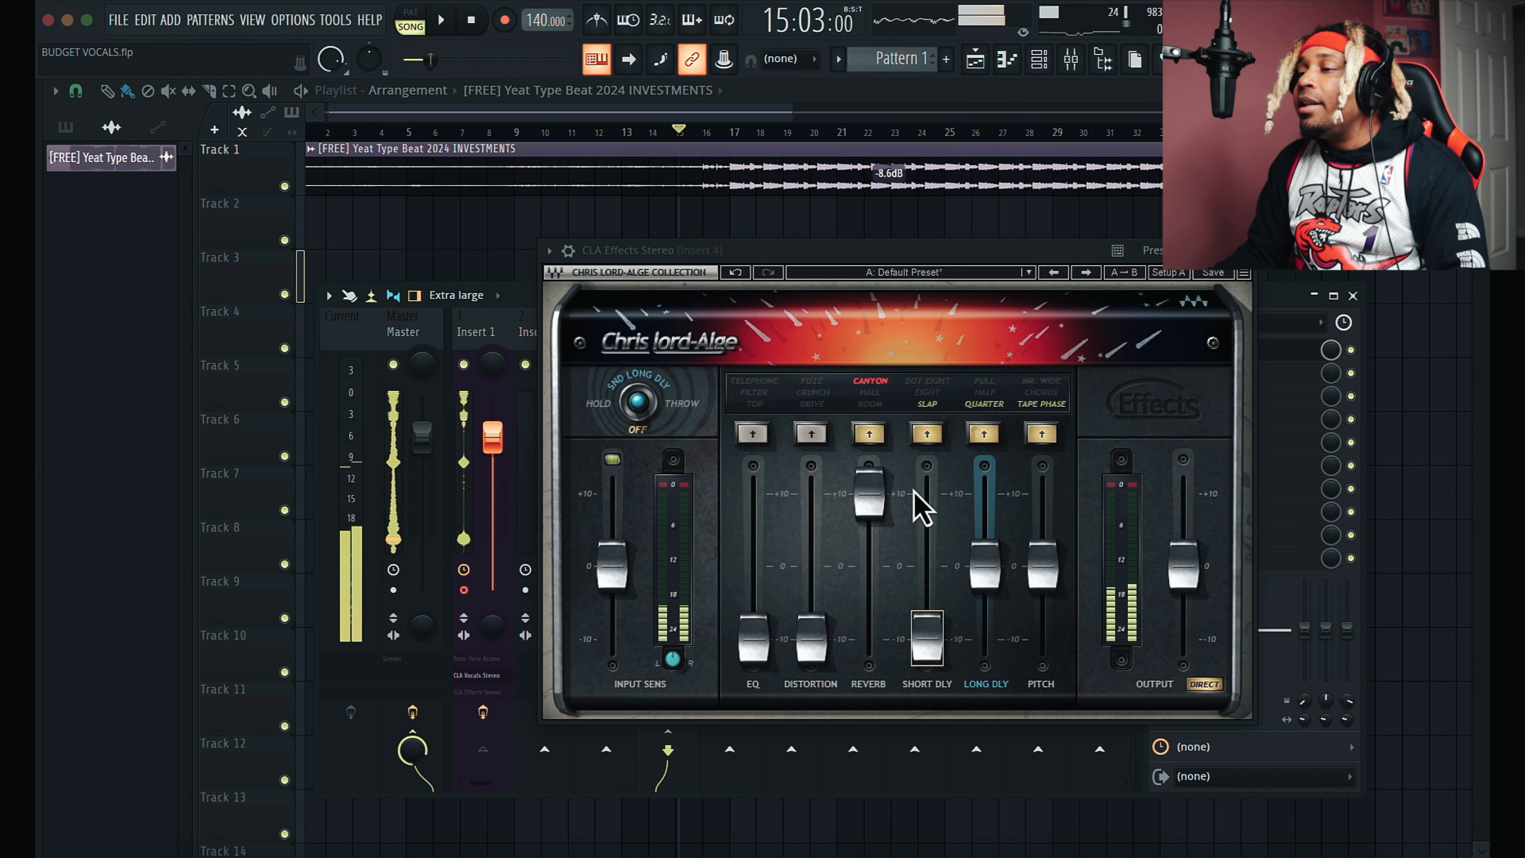
Step: Mute the short delay in CLA Effects and lower the Canyon reverb to -3.4
click(925, 405)
drag(869, 493, 865, 594)
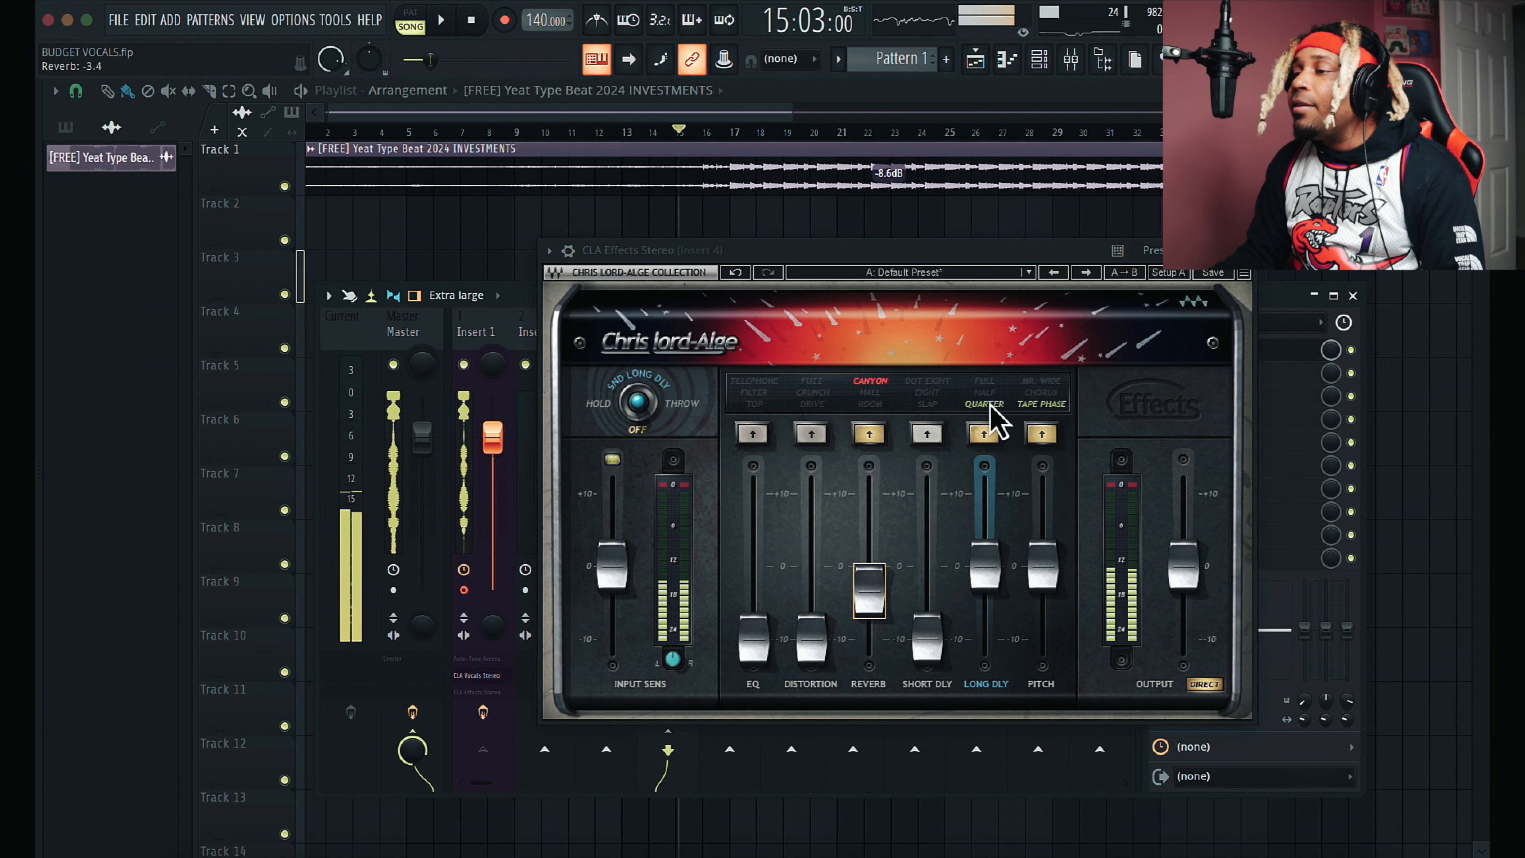
Step: Raise the long delay to 10.0 with the Half color and set its send switch to Hold
drag(987, 545, 986, 416)
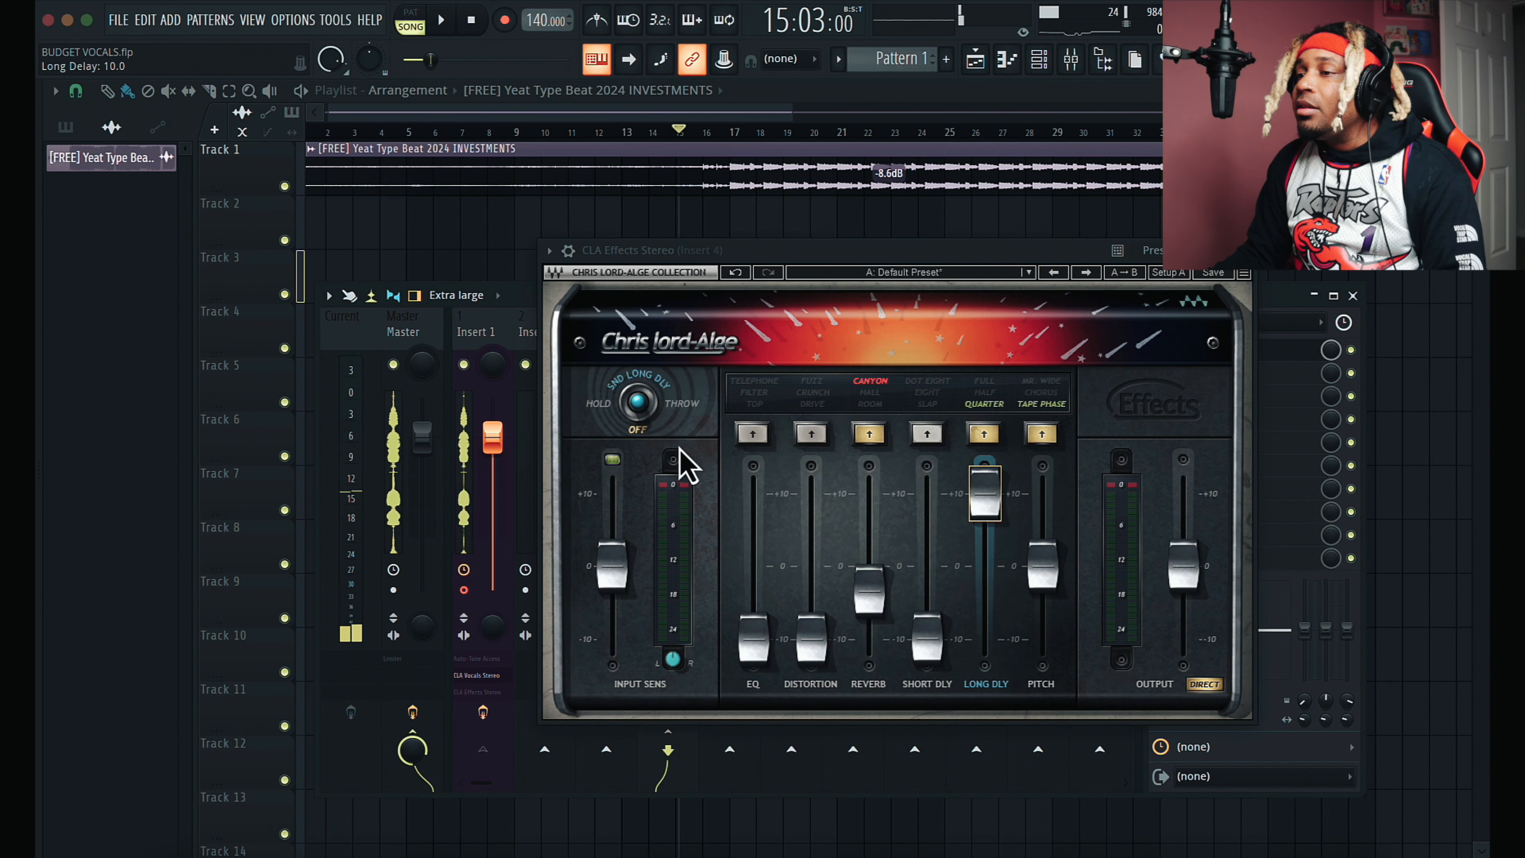
click(678, 408)
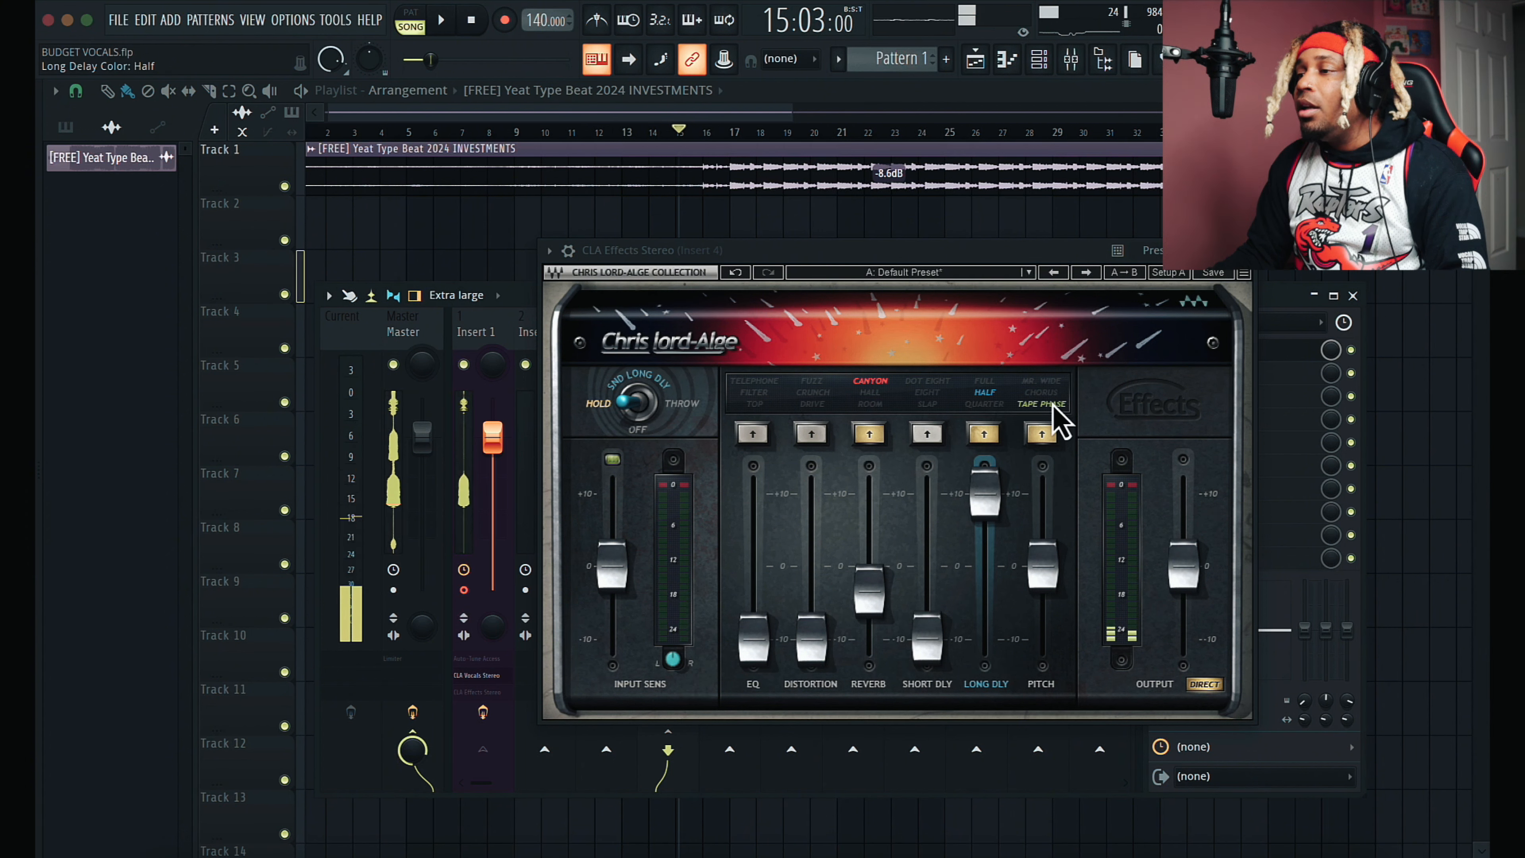
Step: Raise the pitch fader to about 10, trying the Mr. Wide color before choosing Chorus
click(1049, 394)
drag(1033, 583, 1048, 408)
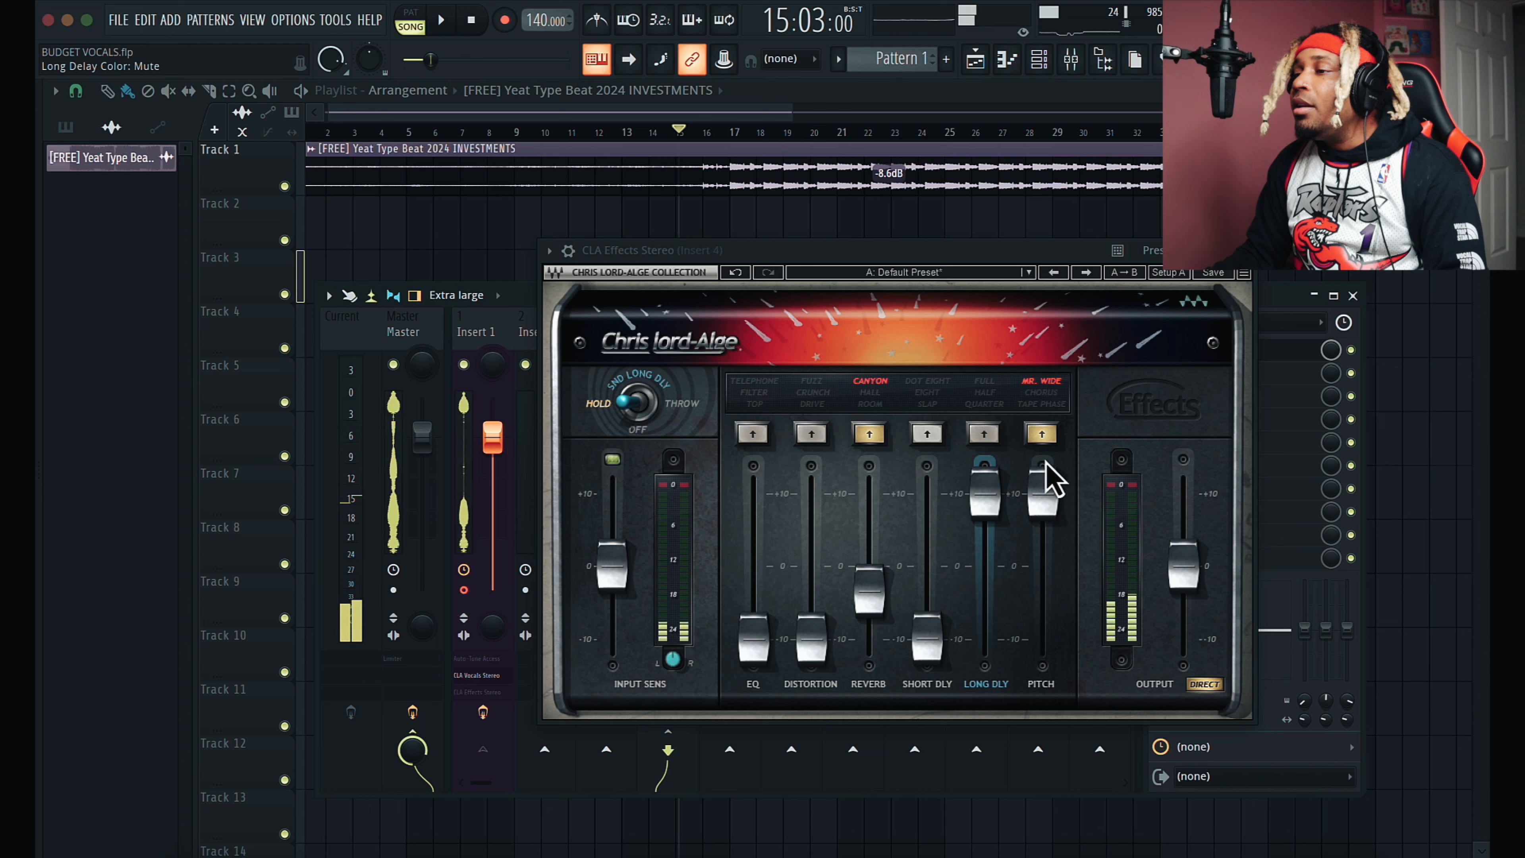
click(1060, 407)
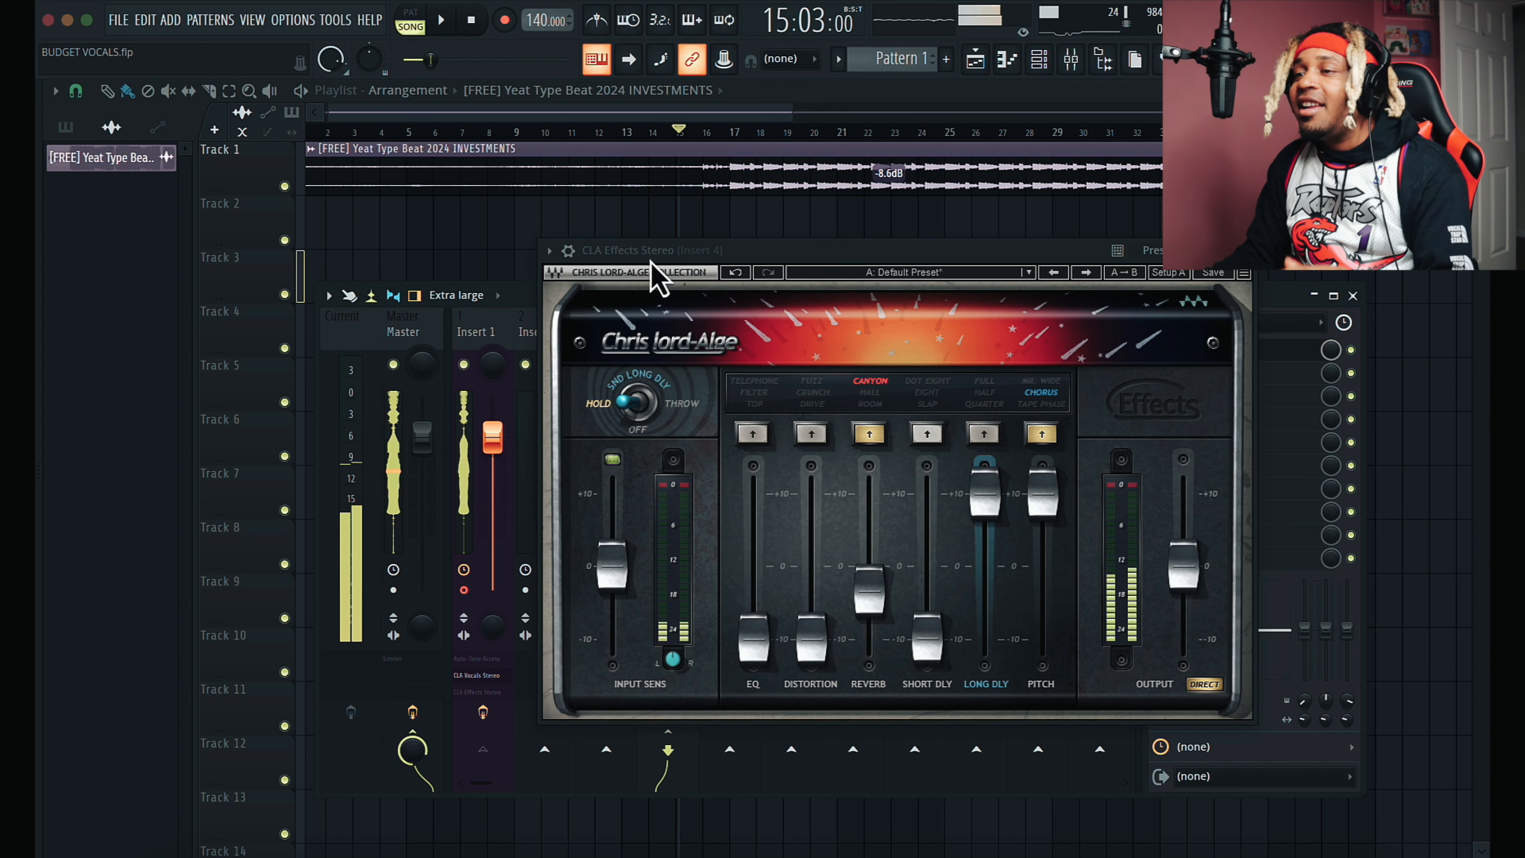
Step: Select mixer Insert 1 and start playback with the CLA Effects window moved off its effect slots
click(489, 324)
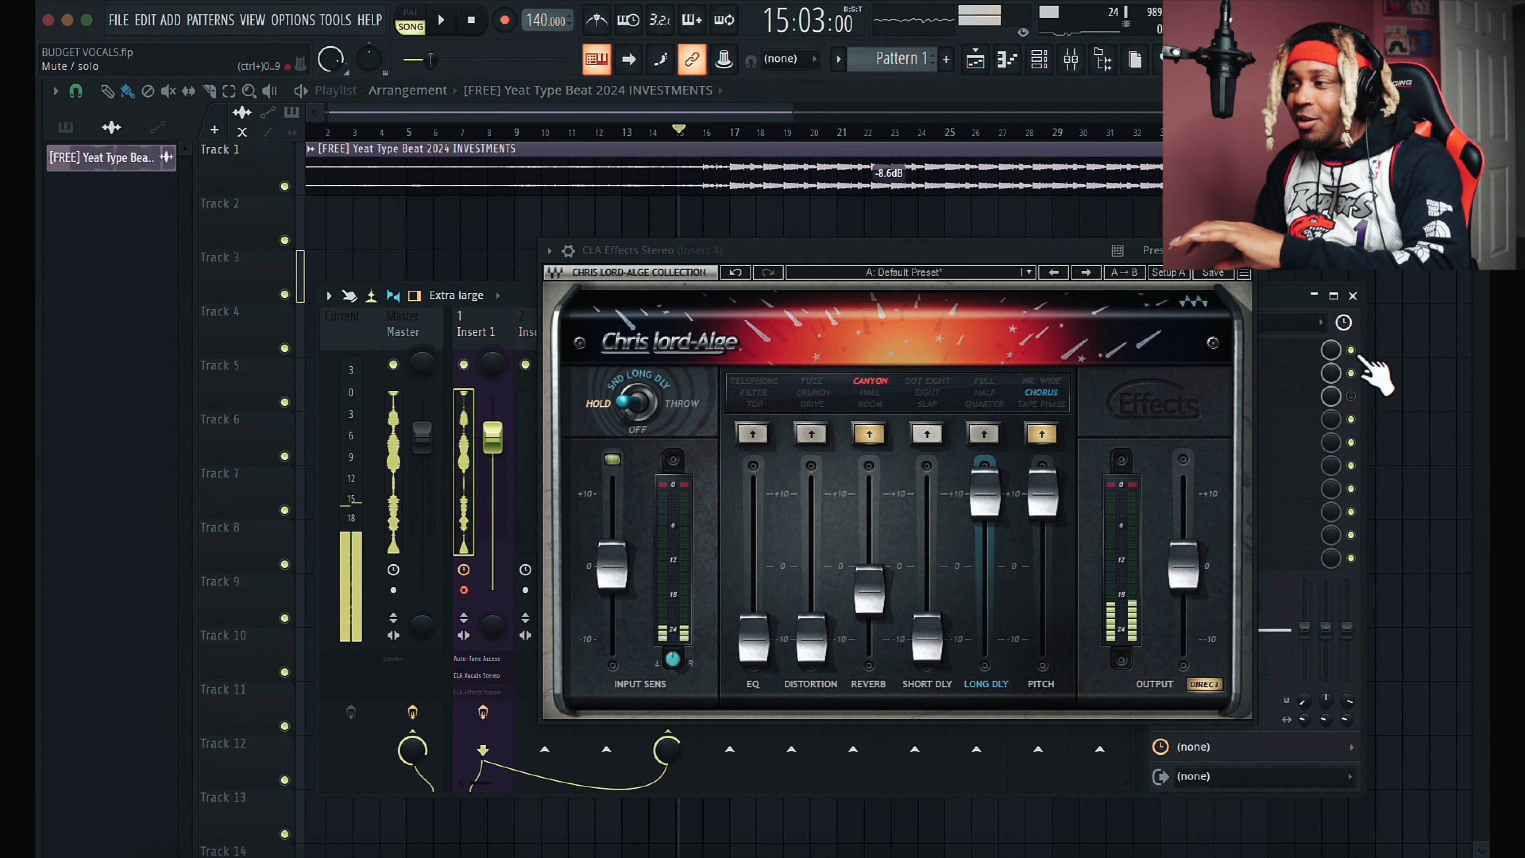
drag(1020, 252, 923, 265)
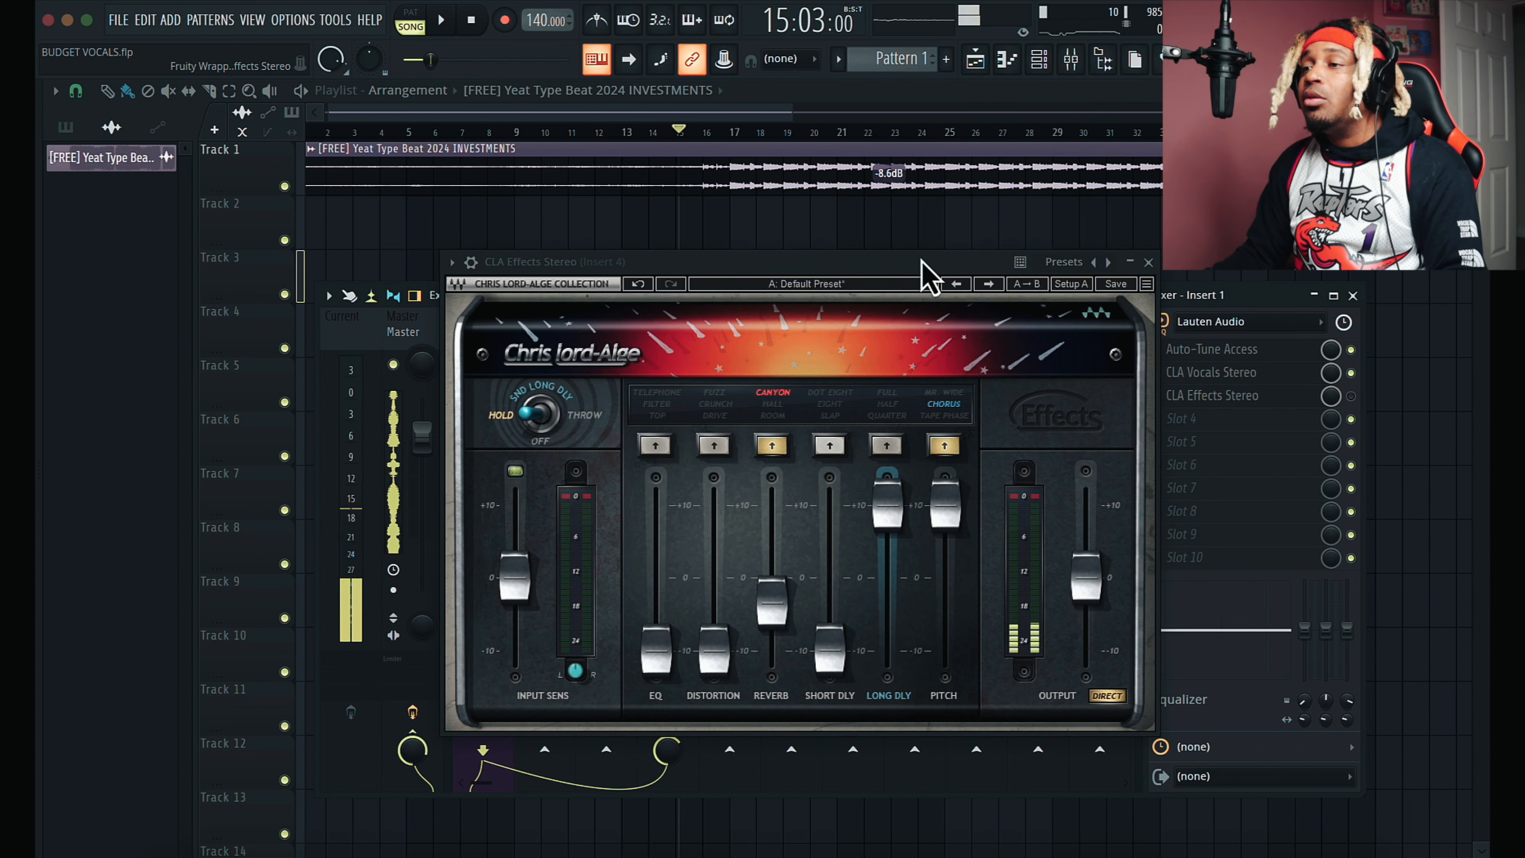
key(space)
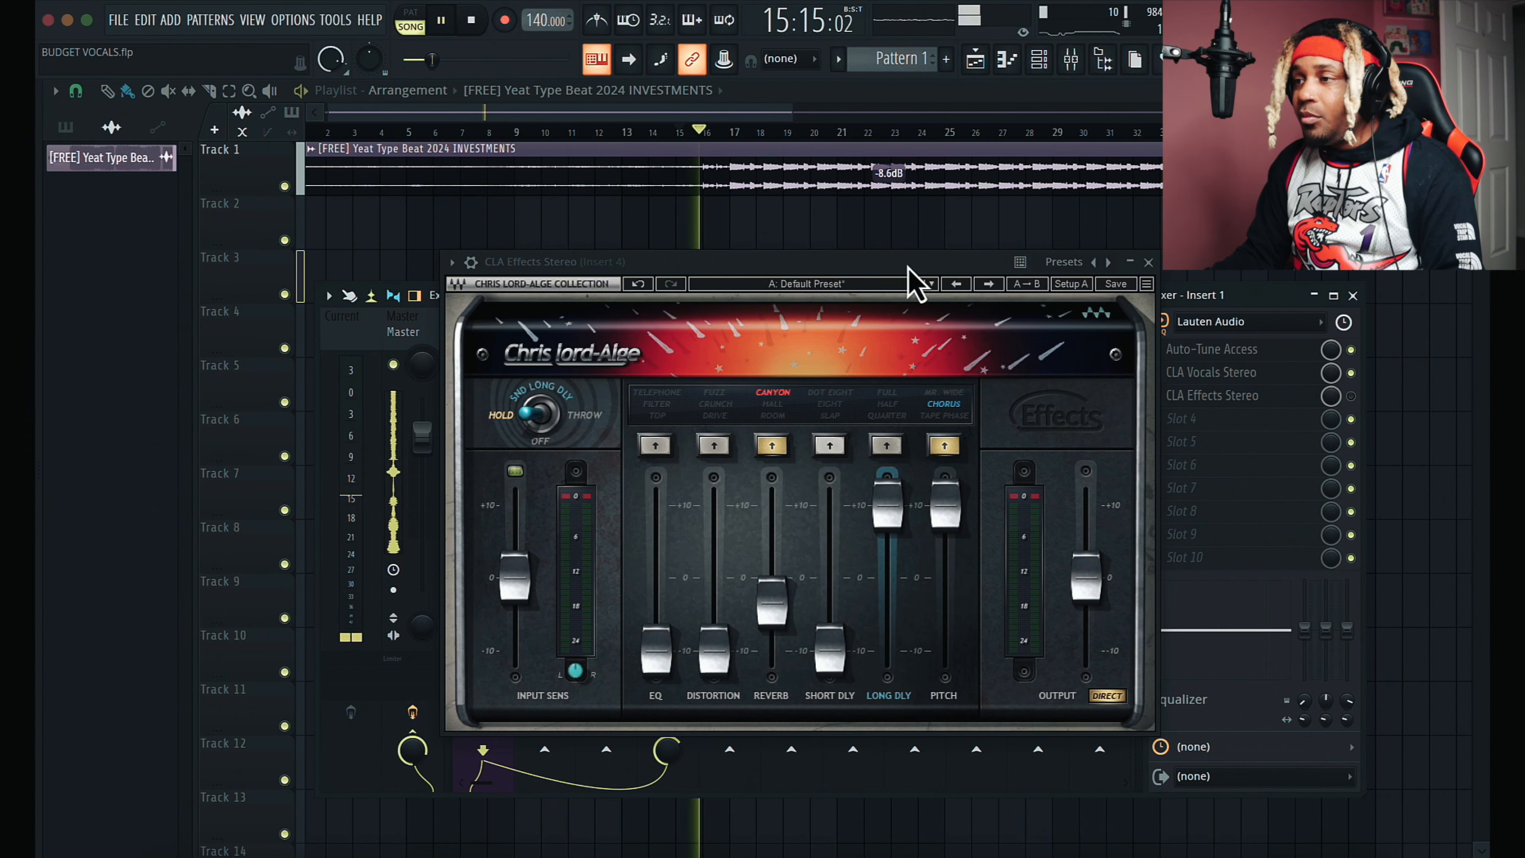
drag(908, 267, 954, 255)
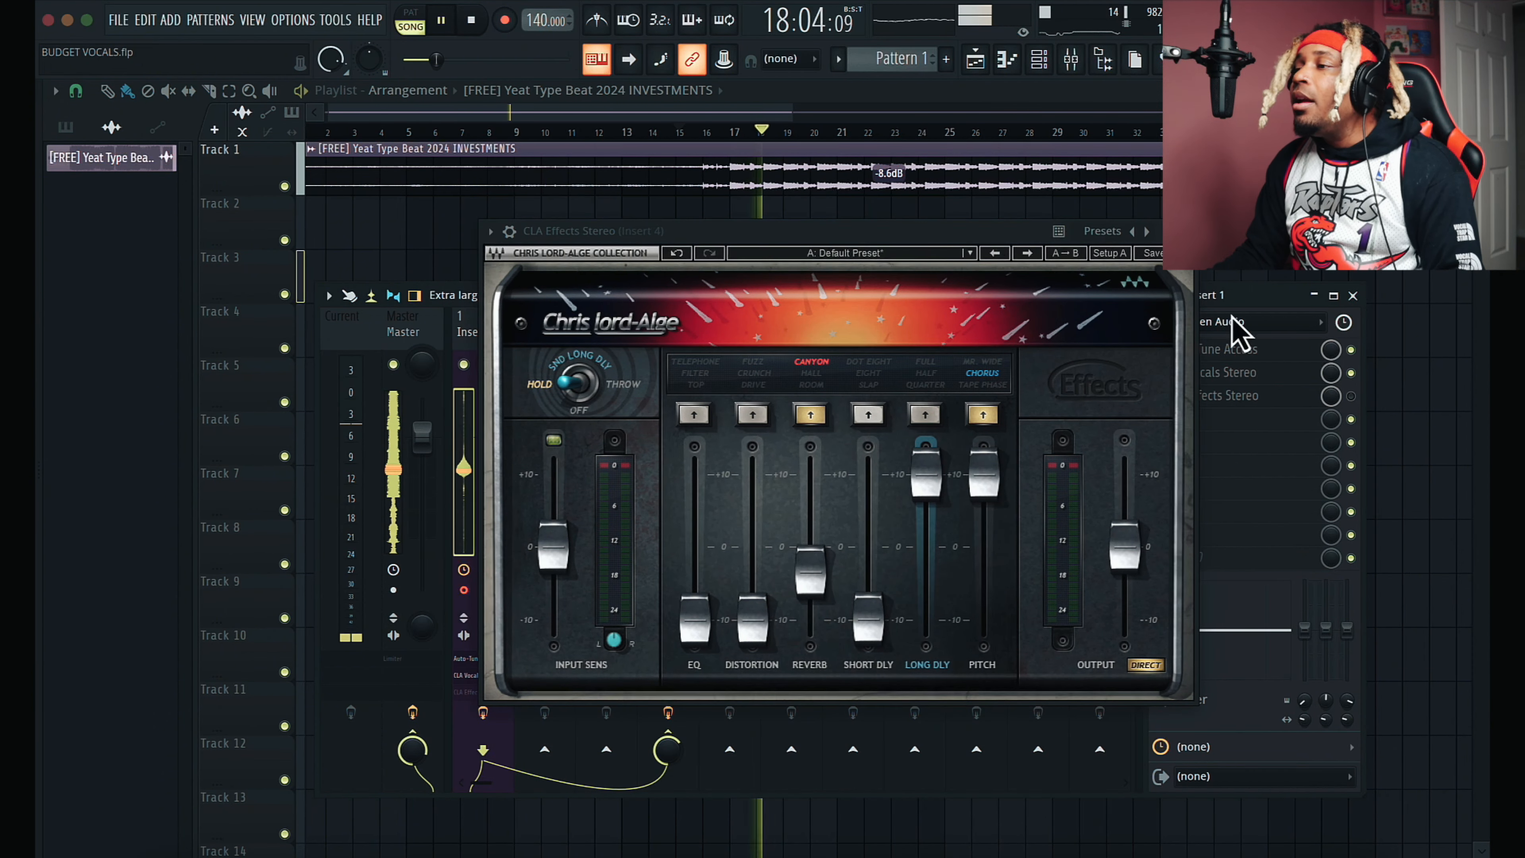
Step: Mute the pitch effect and raise the Canyon reverb to about 0
click(982, 413)
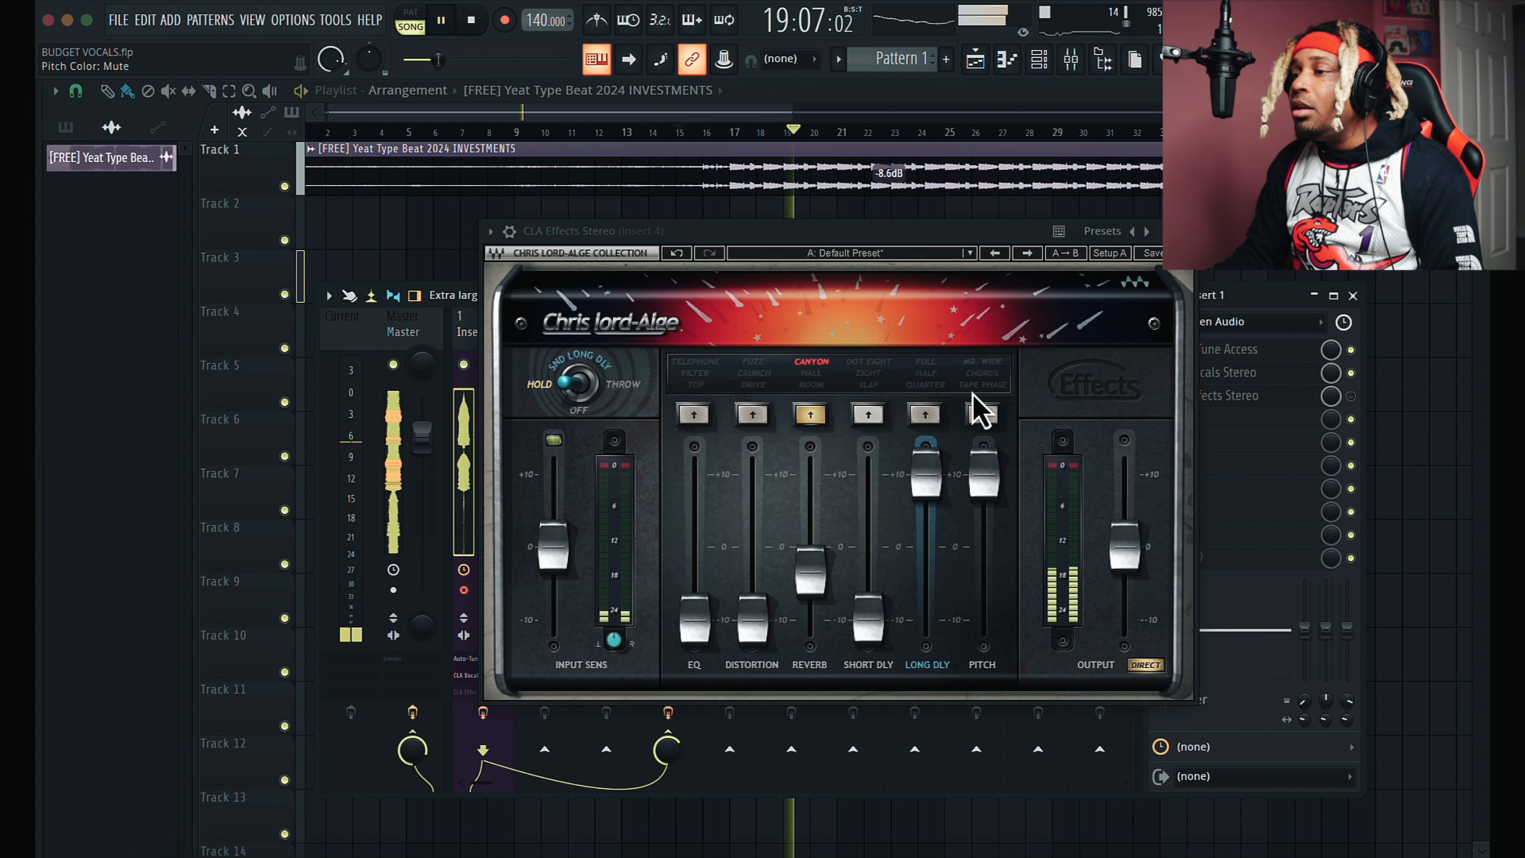
click(982, 413)
drag(823, 581, 830, 562)
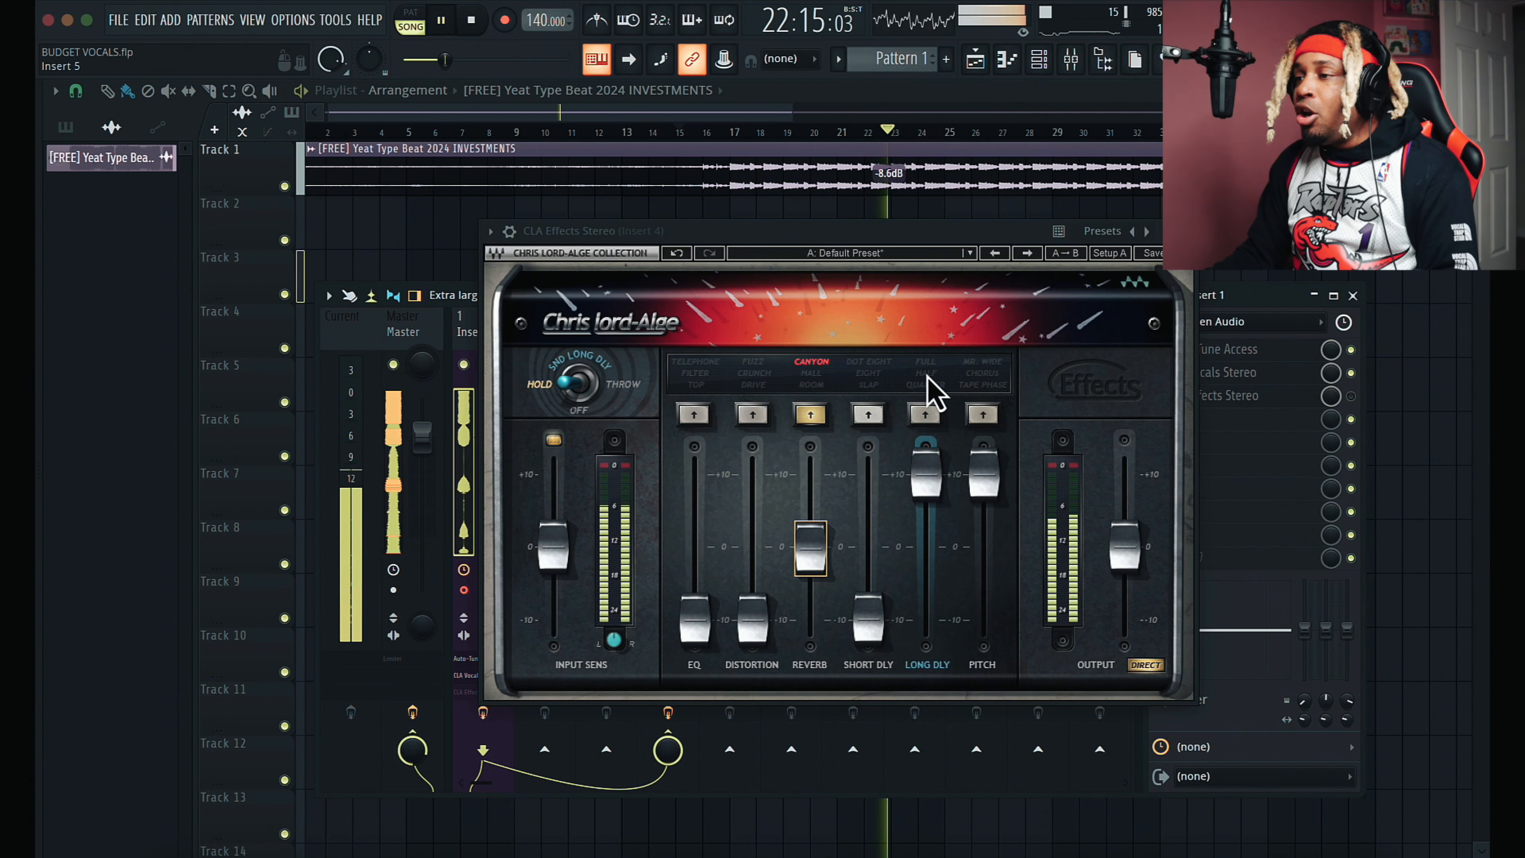
Step: Turn the Half long delay back on and set its fader to 3.2
click(925, 414)
drag(926, 477, 953, 586)
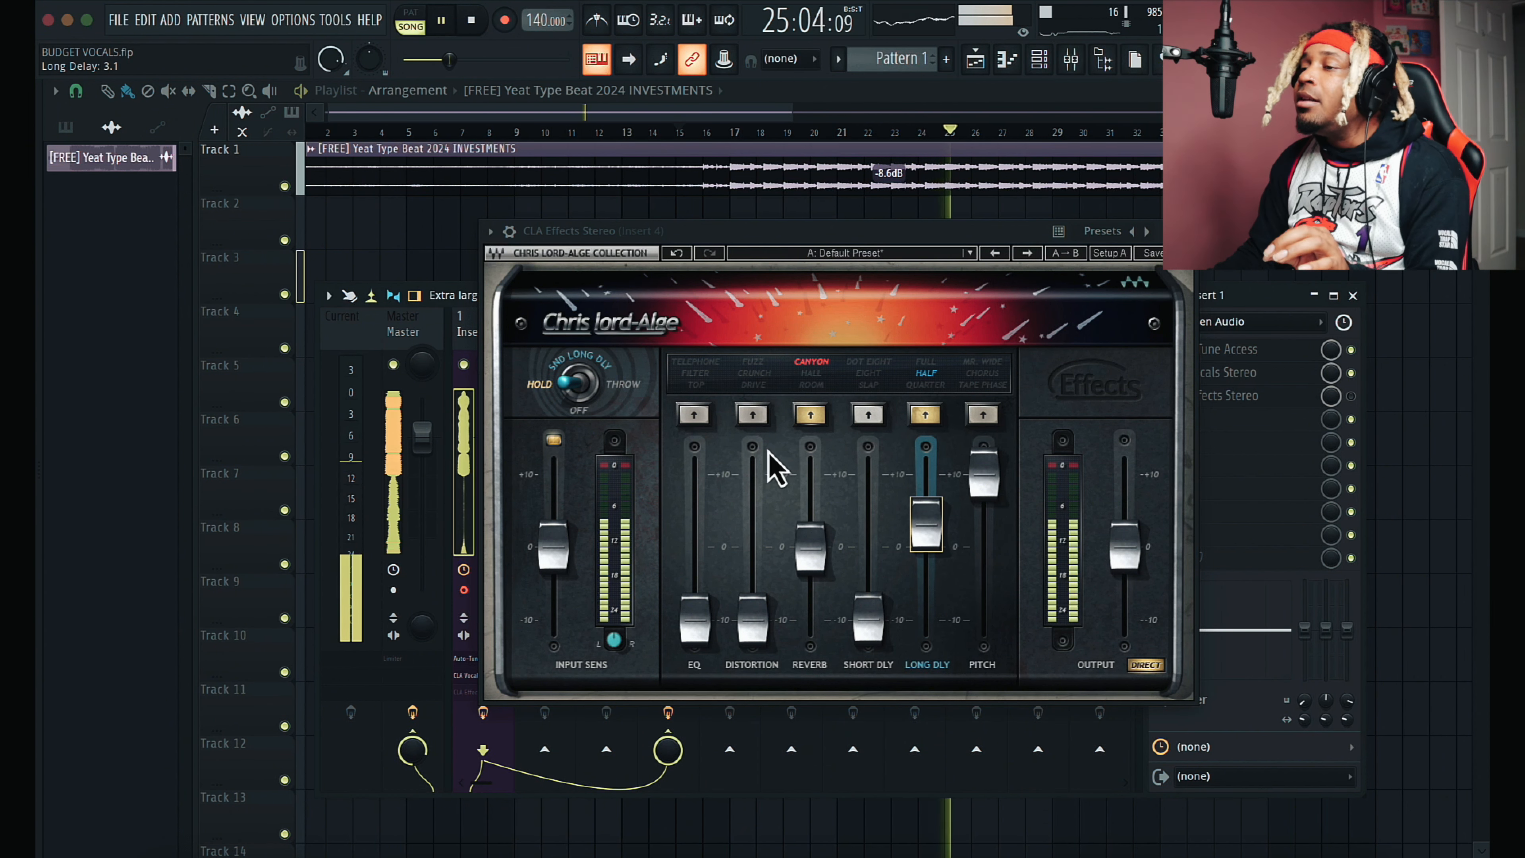
mouse_move(946, 545)
mouse_down()
mouse_move(953, 562)
mouse_move(944, 546)
mouse_up()
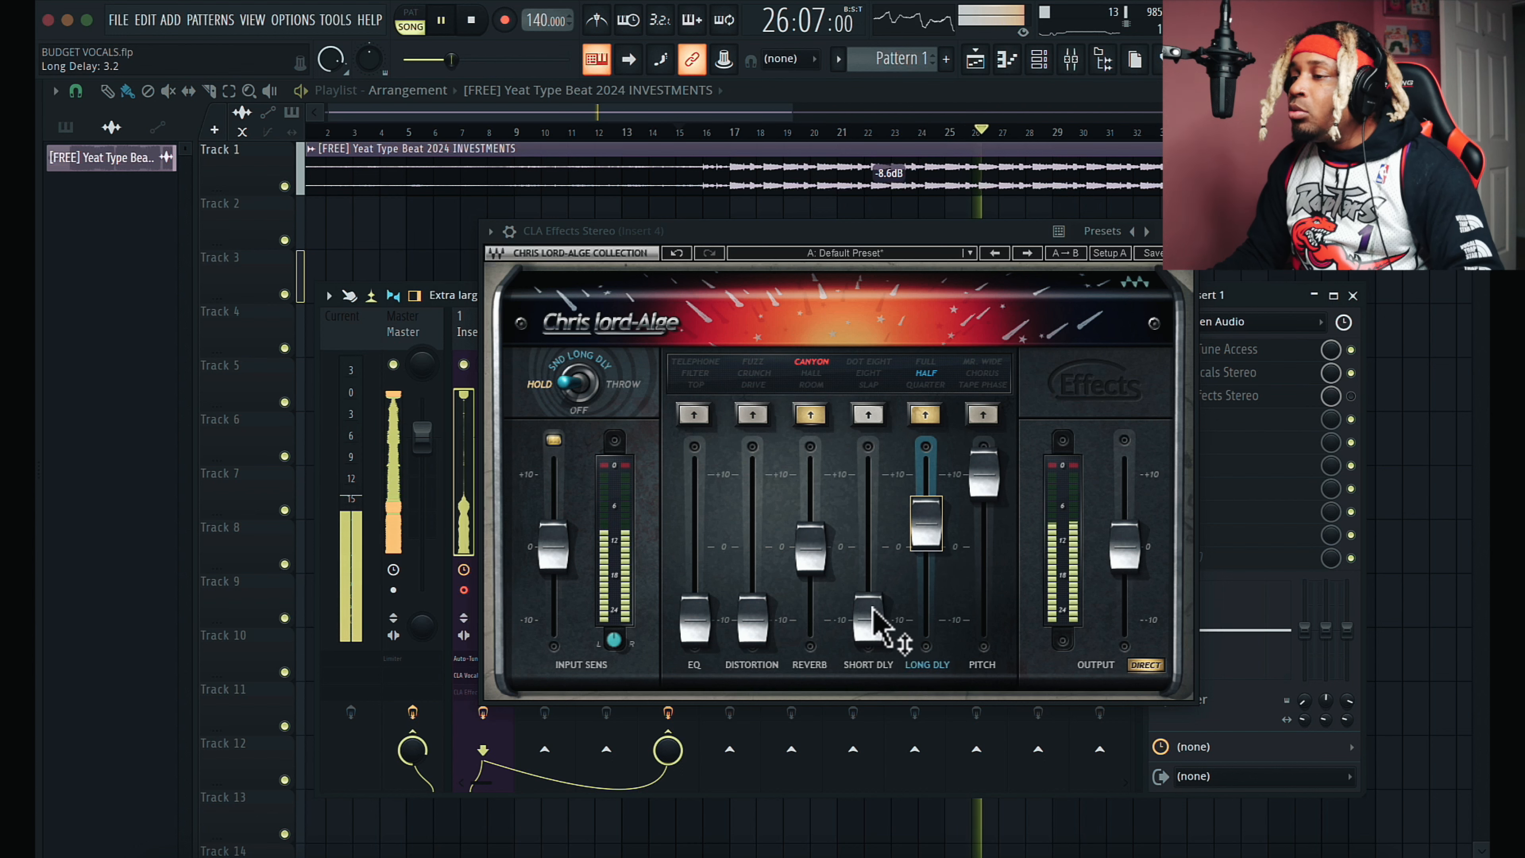
Step: Turn on the Filter EQ color and raise its fader to about 3
click(697, 379)
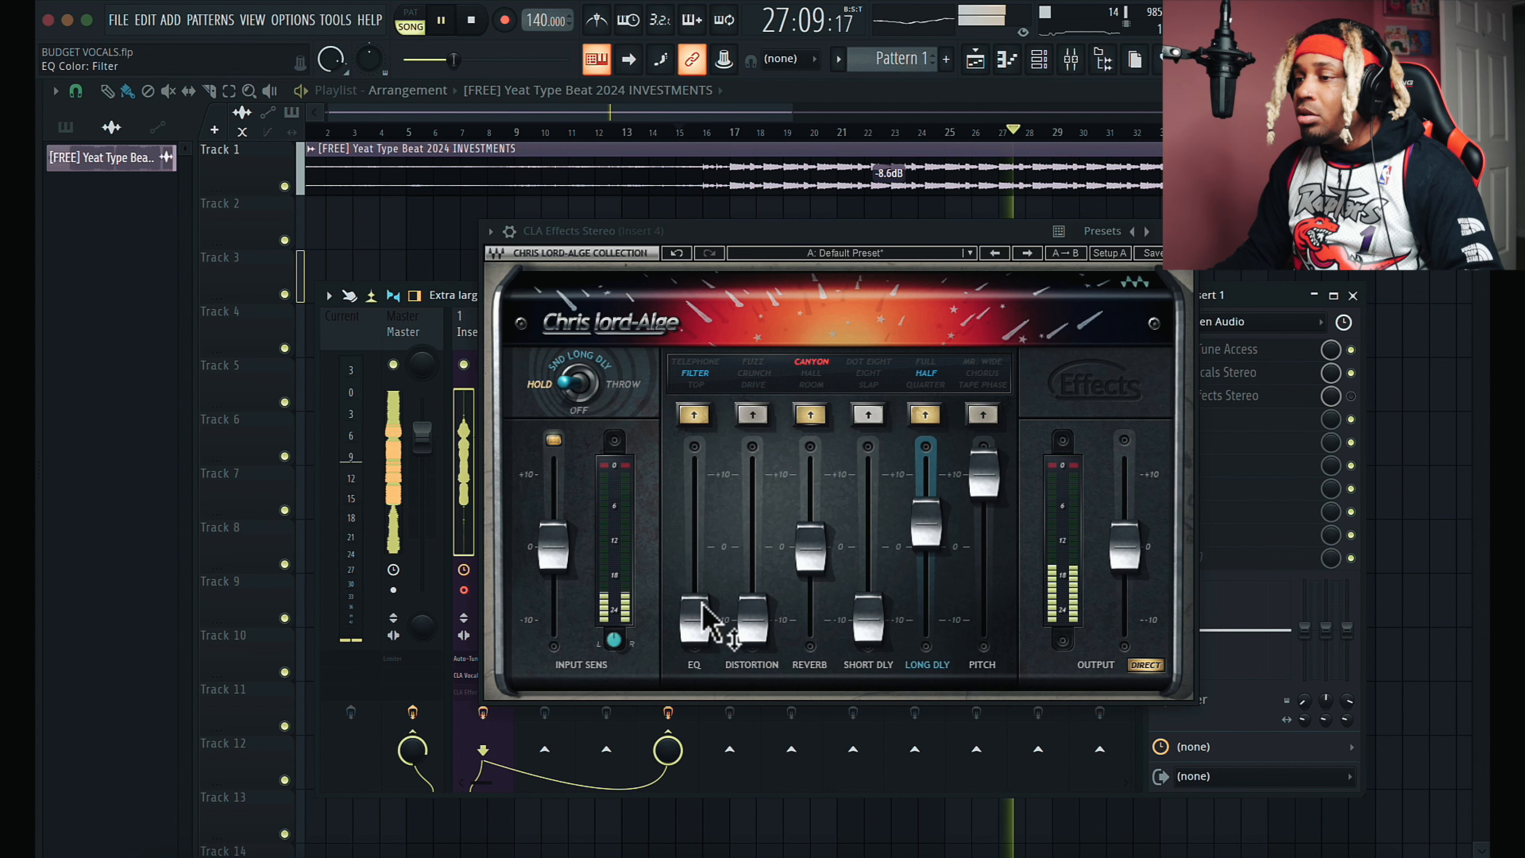
drag(698, 623, 720, 498)
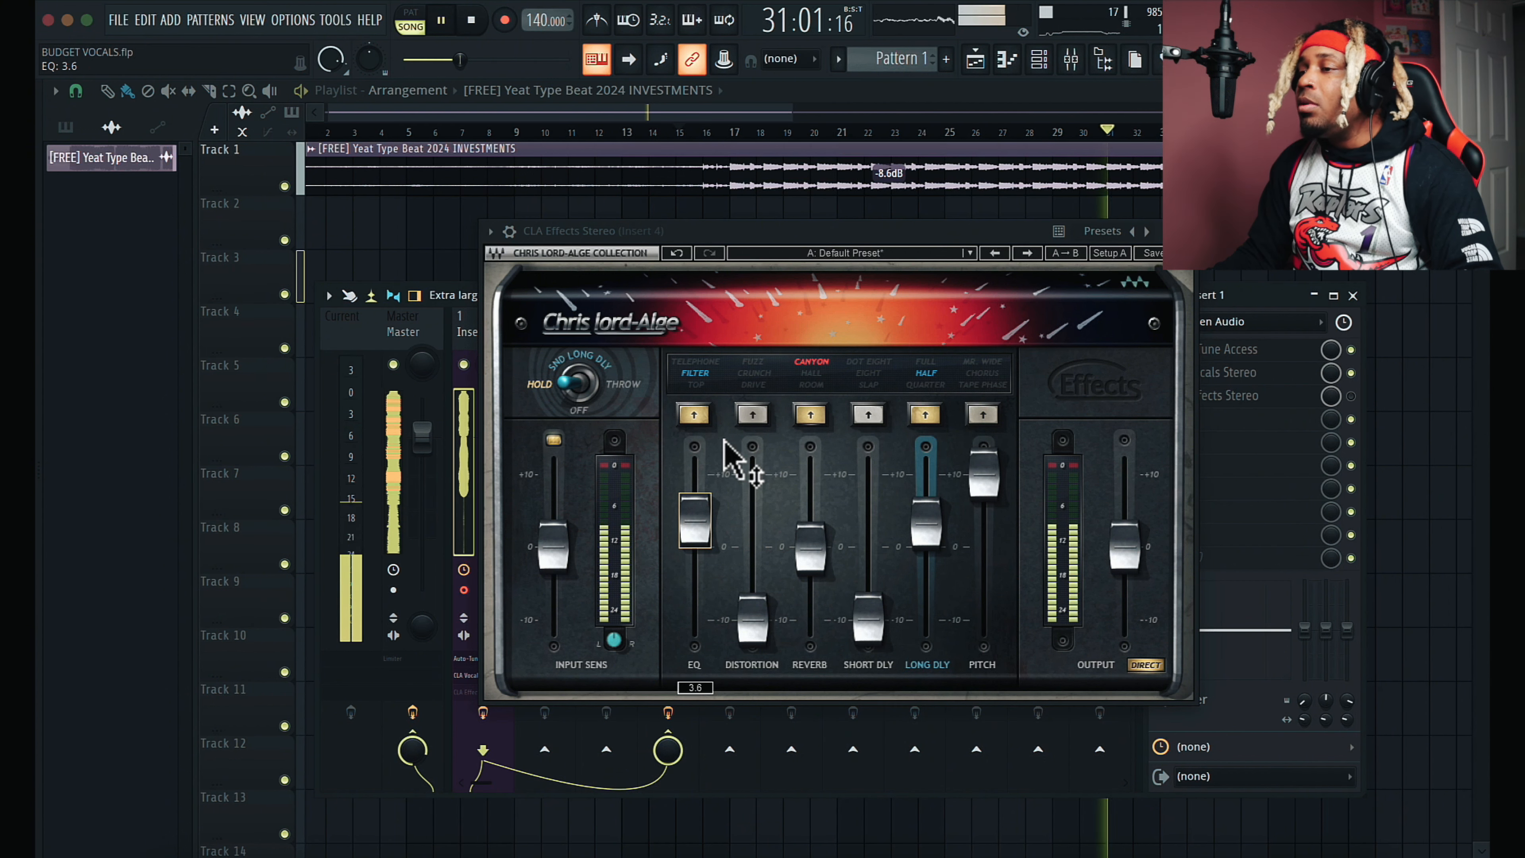
mouse_move(724, 456)
mouse_down()
mouse_move(728, 375)
mouse_move(734, 460)
mouse_up()
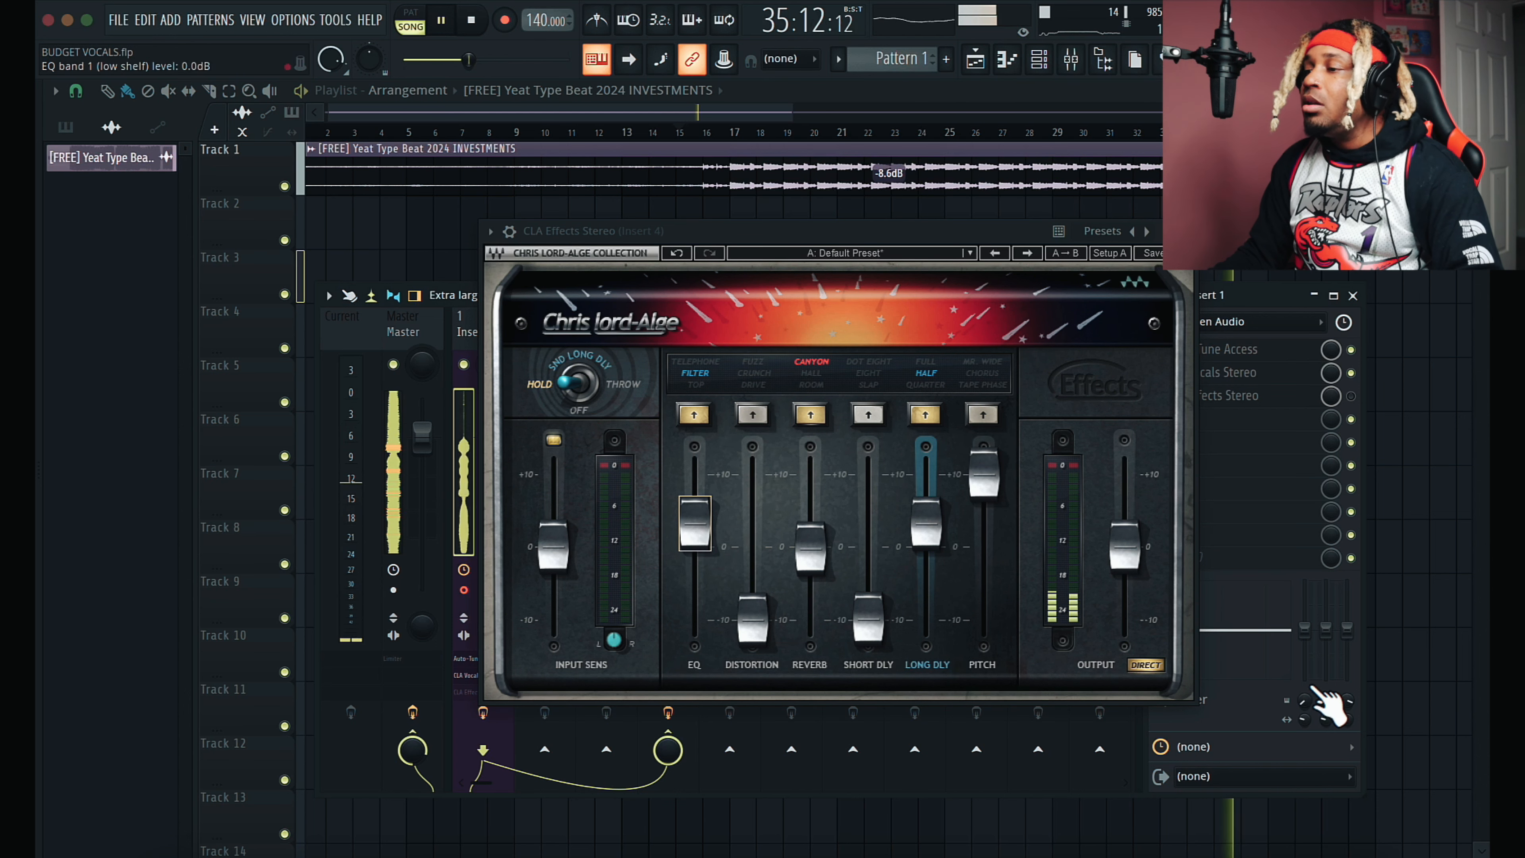
Step: Switch off Direct in CLA Effects and raise the Filter EQ to 9.0
click(1145, 665)
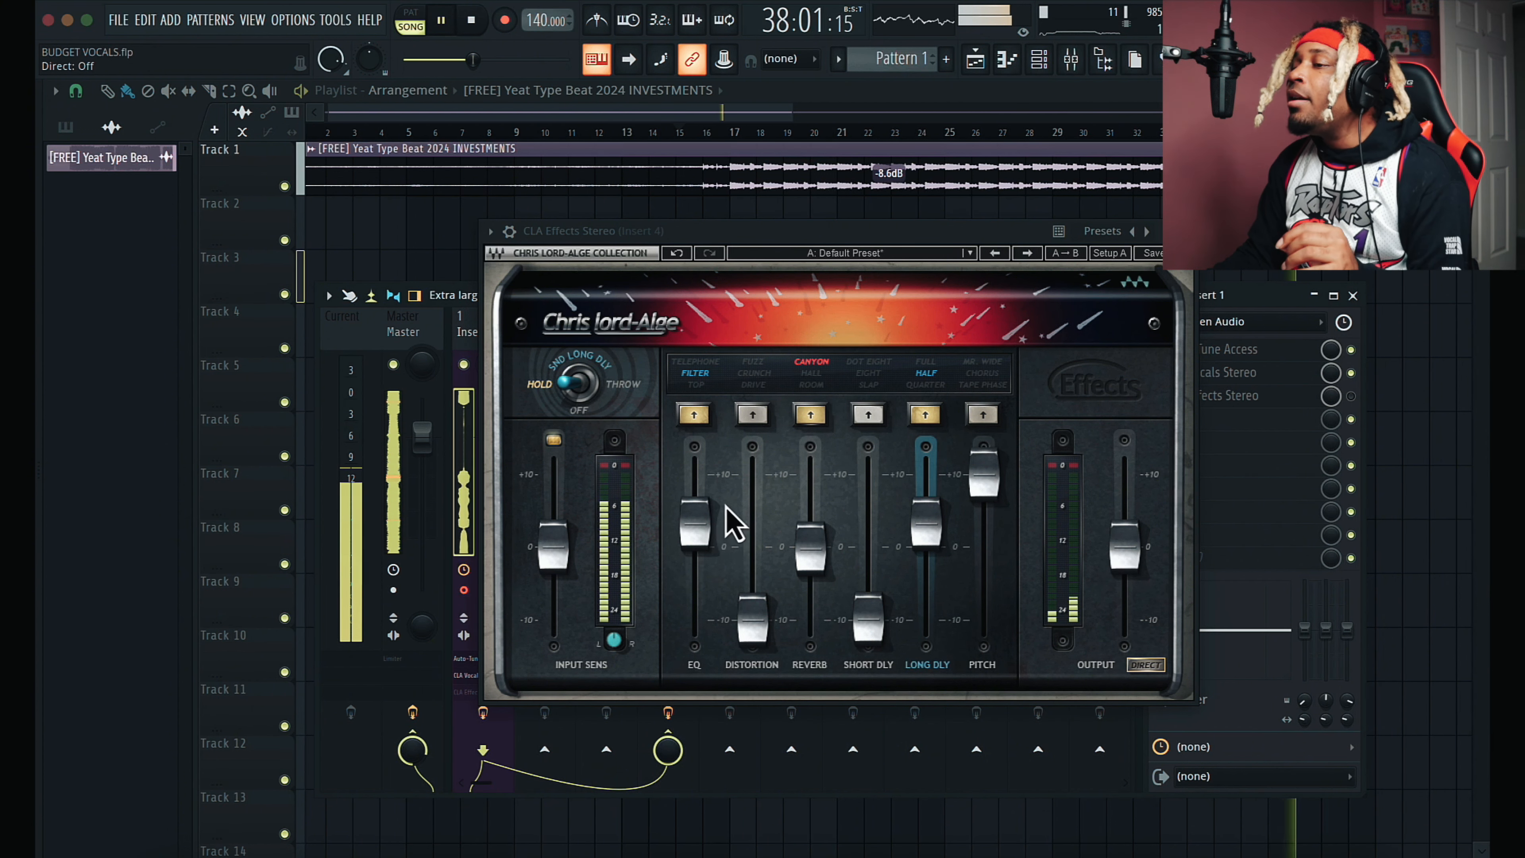
drag(708, 525, 716, 459)
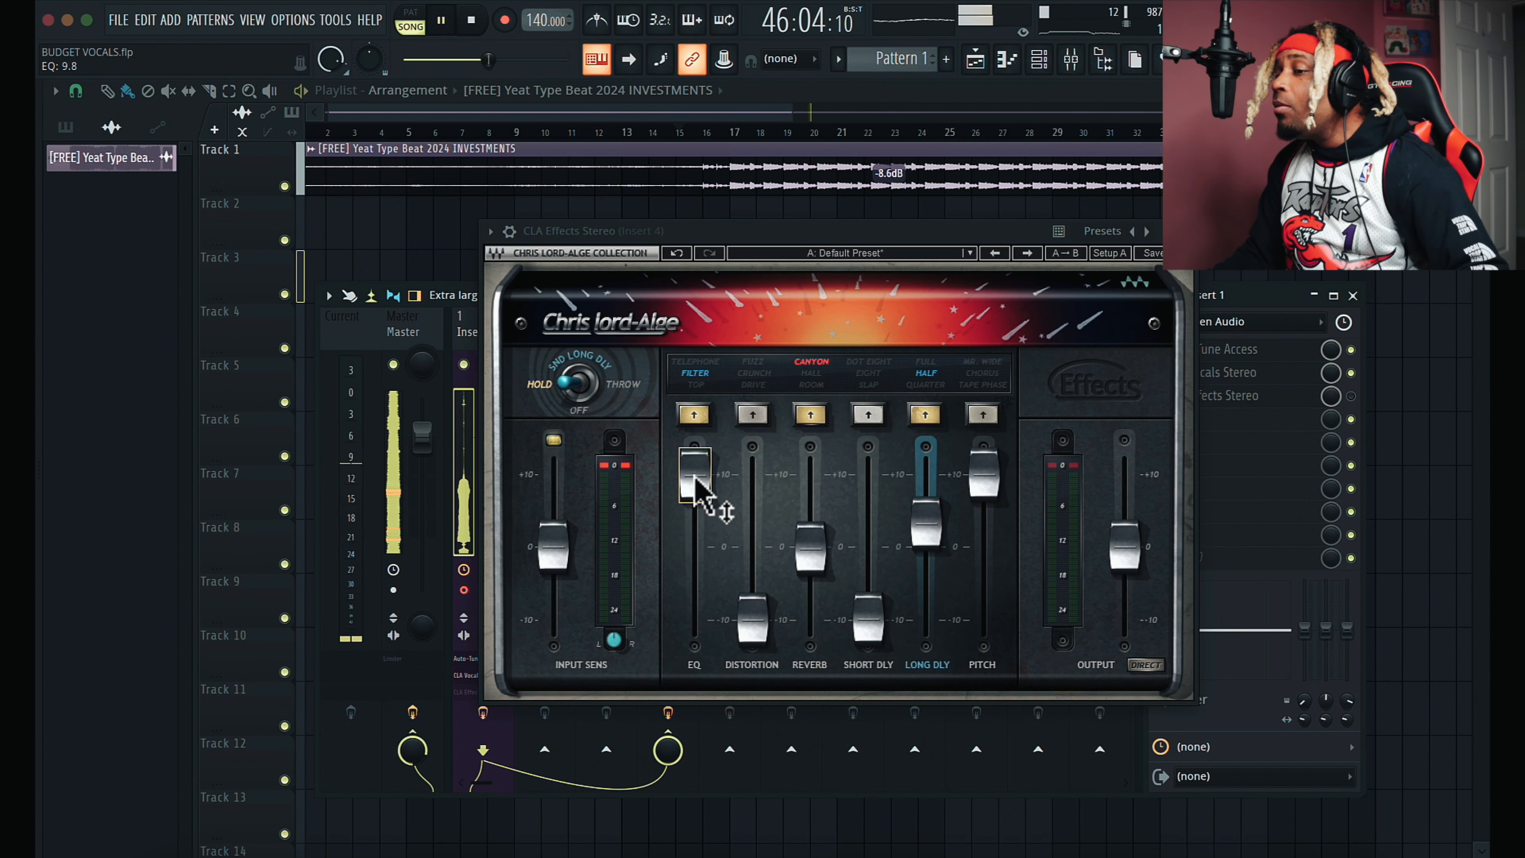
mouse_move(695, 475)
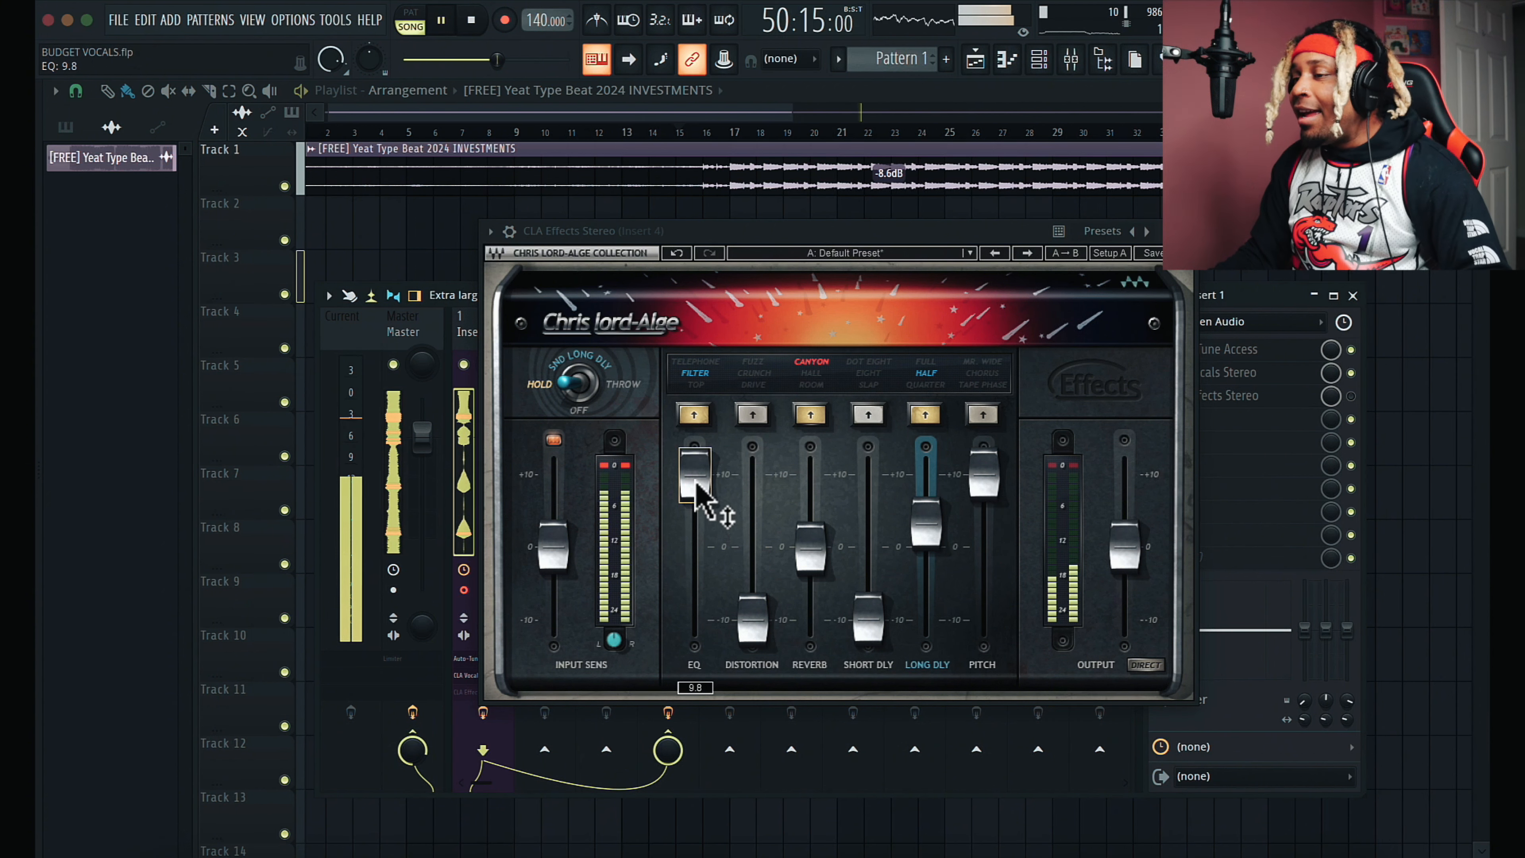
drag(695, 481, 696, 524)
Step: Set the reverb to Hall at 3.0 and turn on the Slap short delay at -8.1
mouse_move(810, 563)
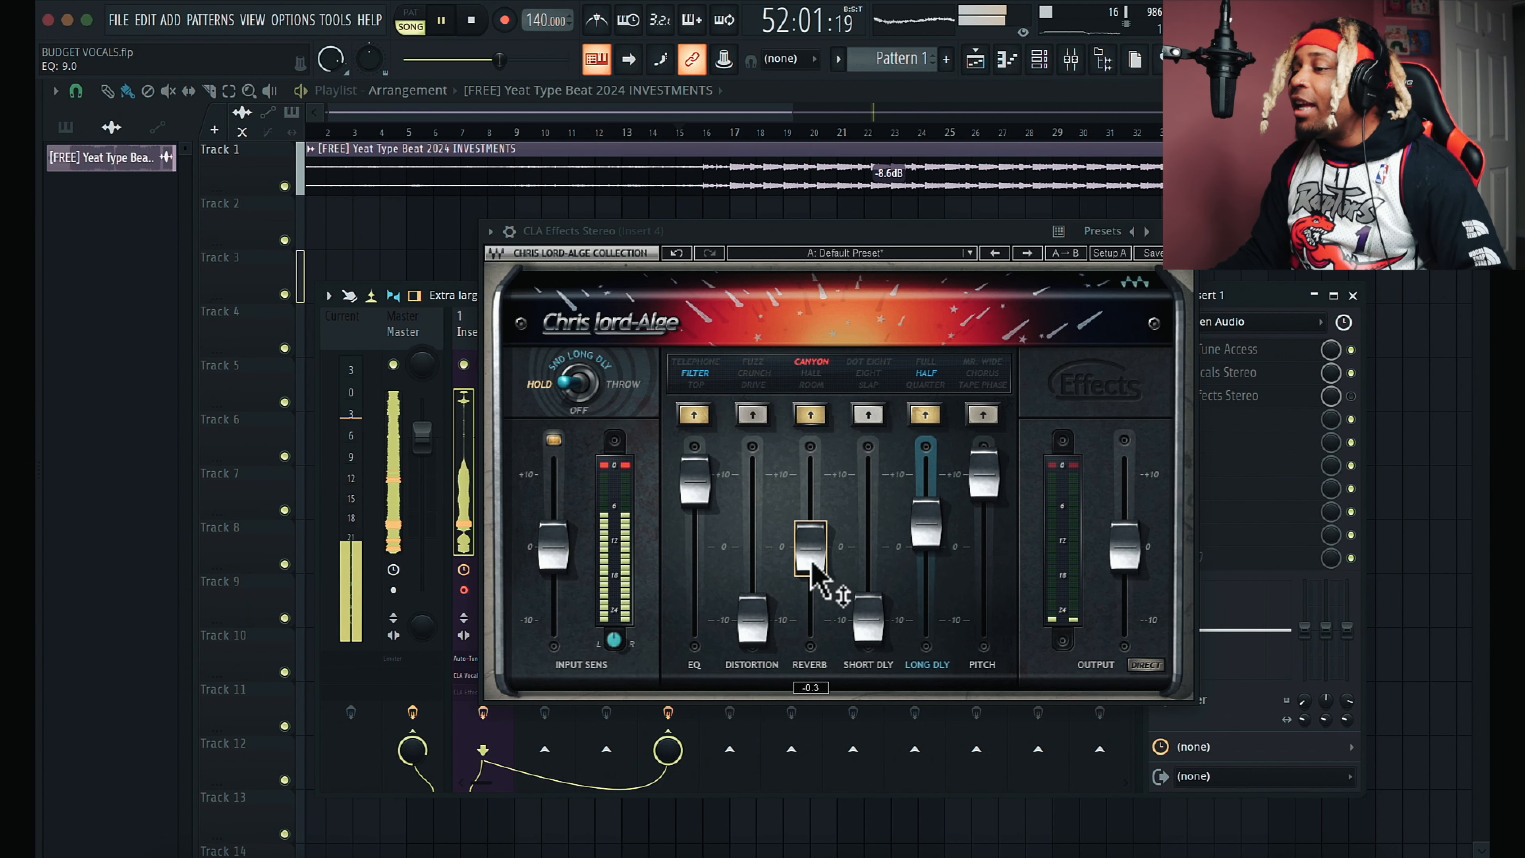
drag(812, 564, 831, 538)
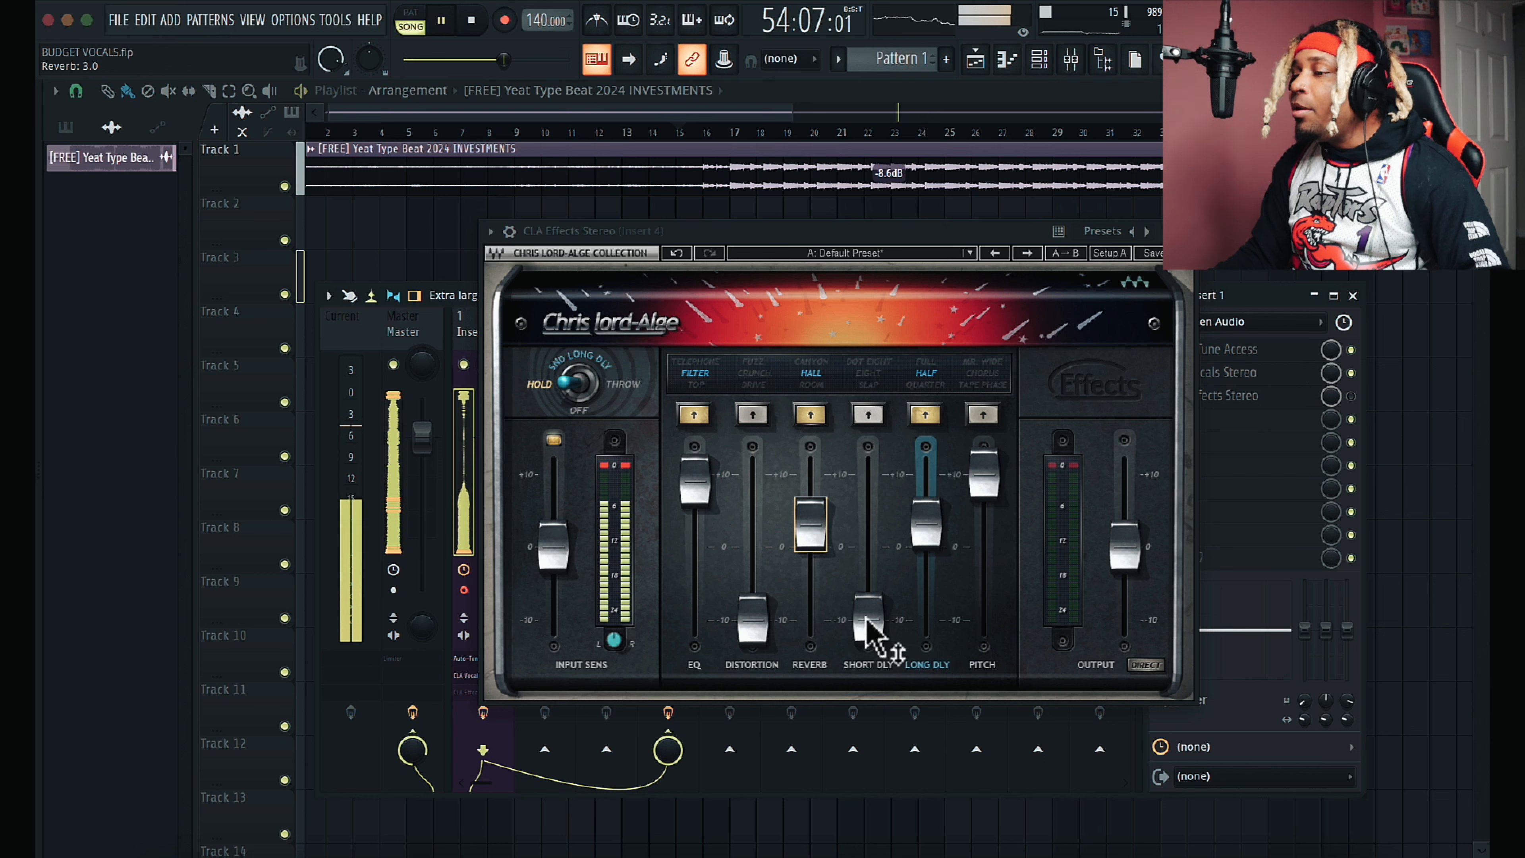
drag(869, 625, 878, 697)
click(867, 405)
click(868, 414)
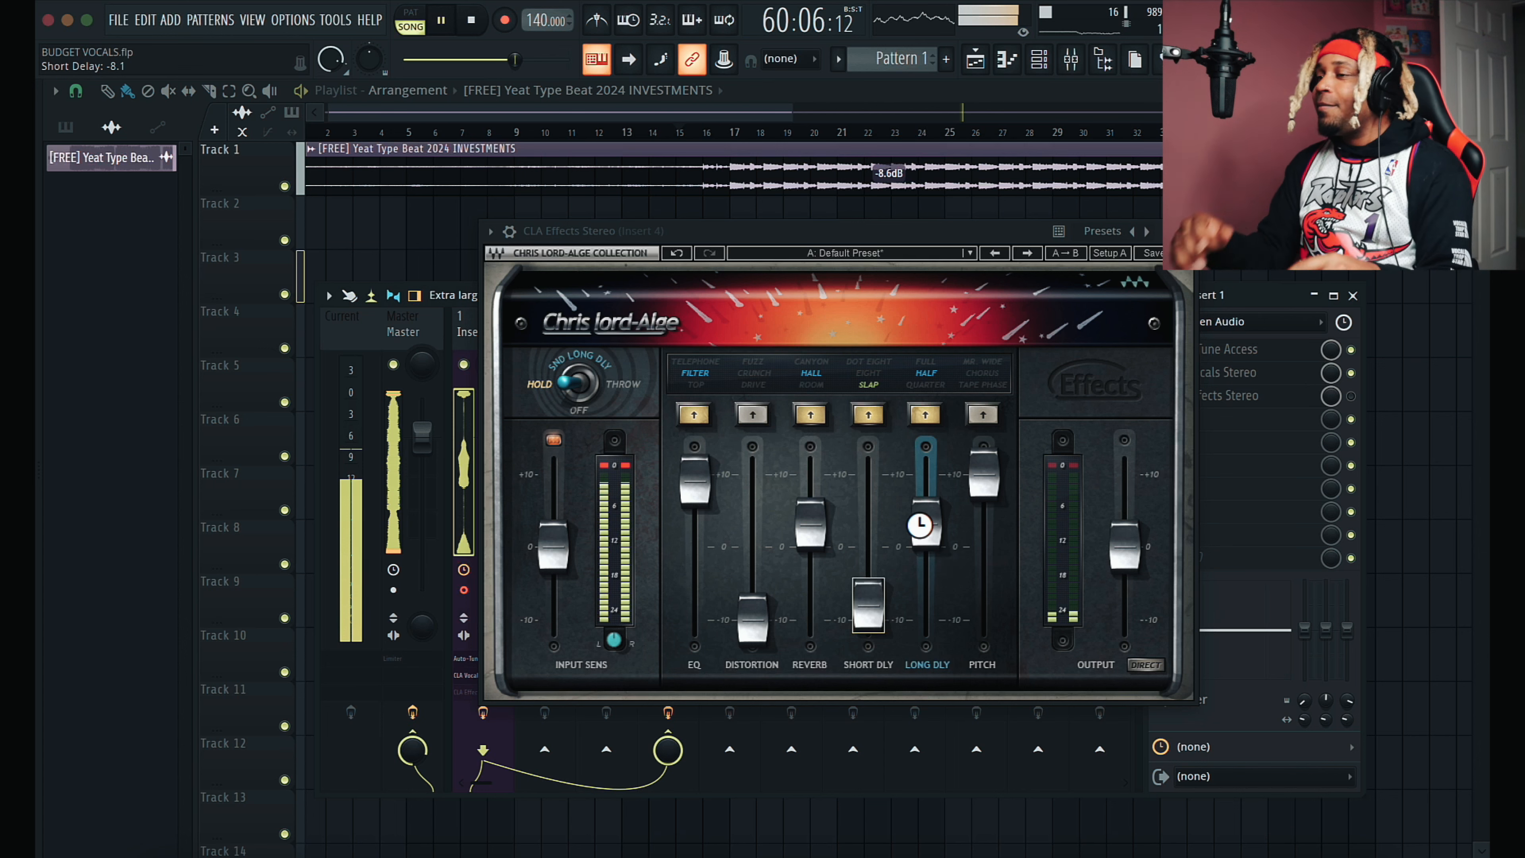
Step: Restart playback from about bar 16 with the mixer shown and lower the Half long delay to about 2
click(921, 531)
key(space)
key(space)
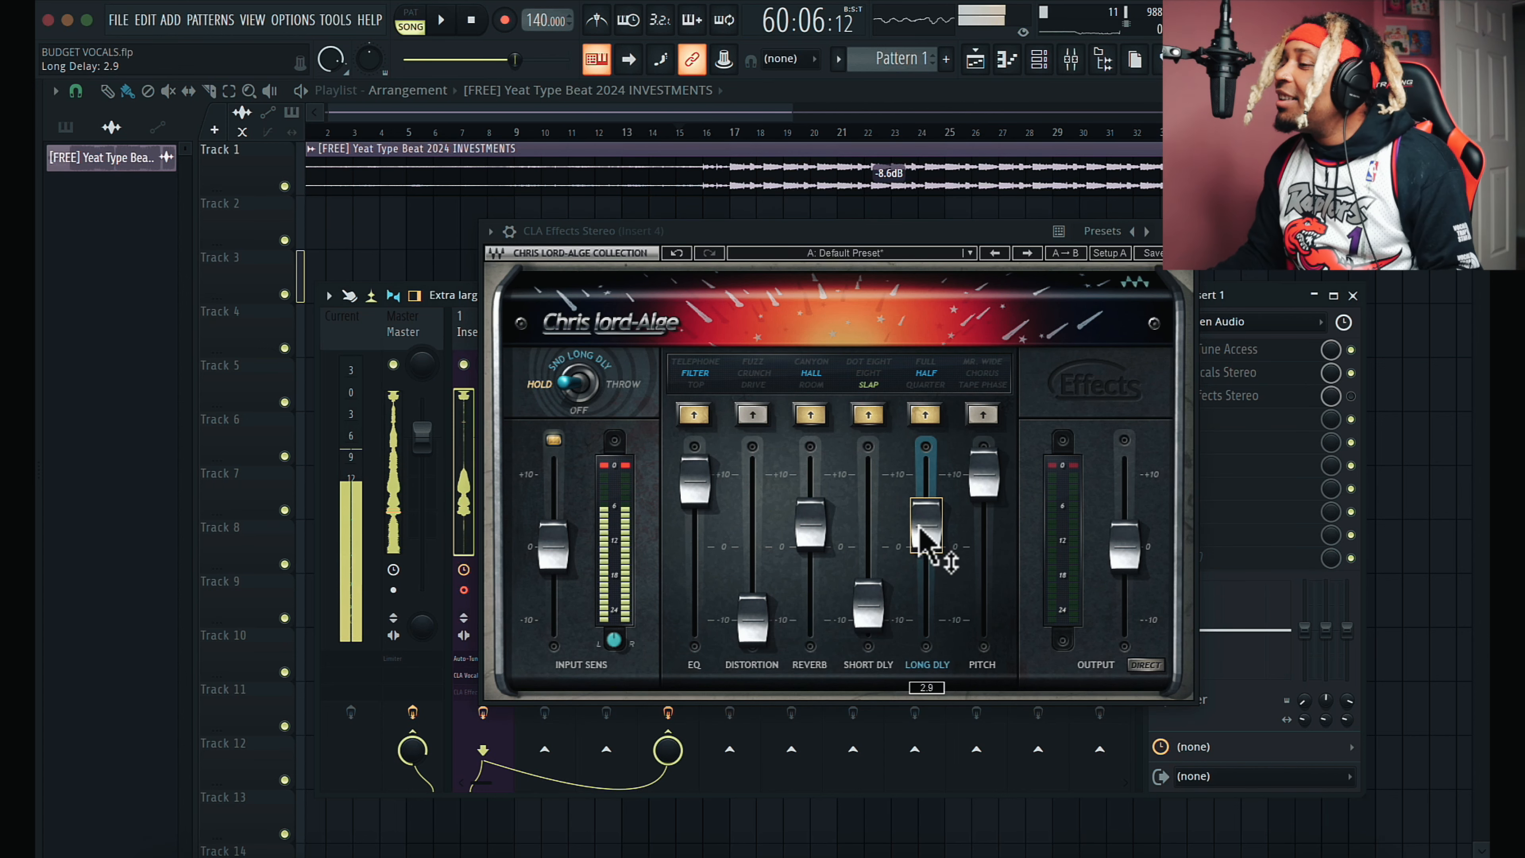
click(728, 133)
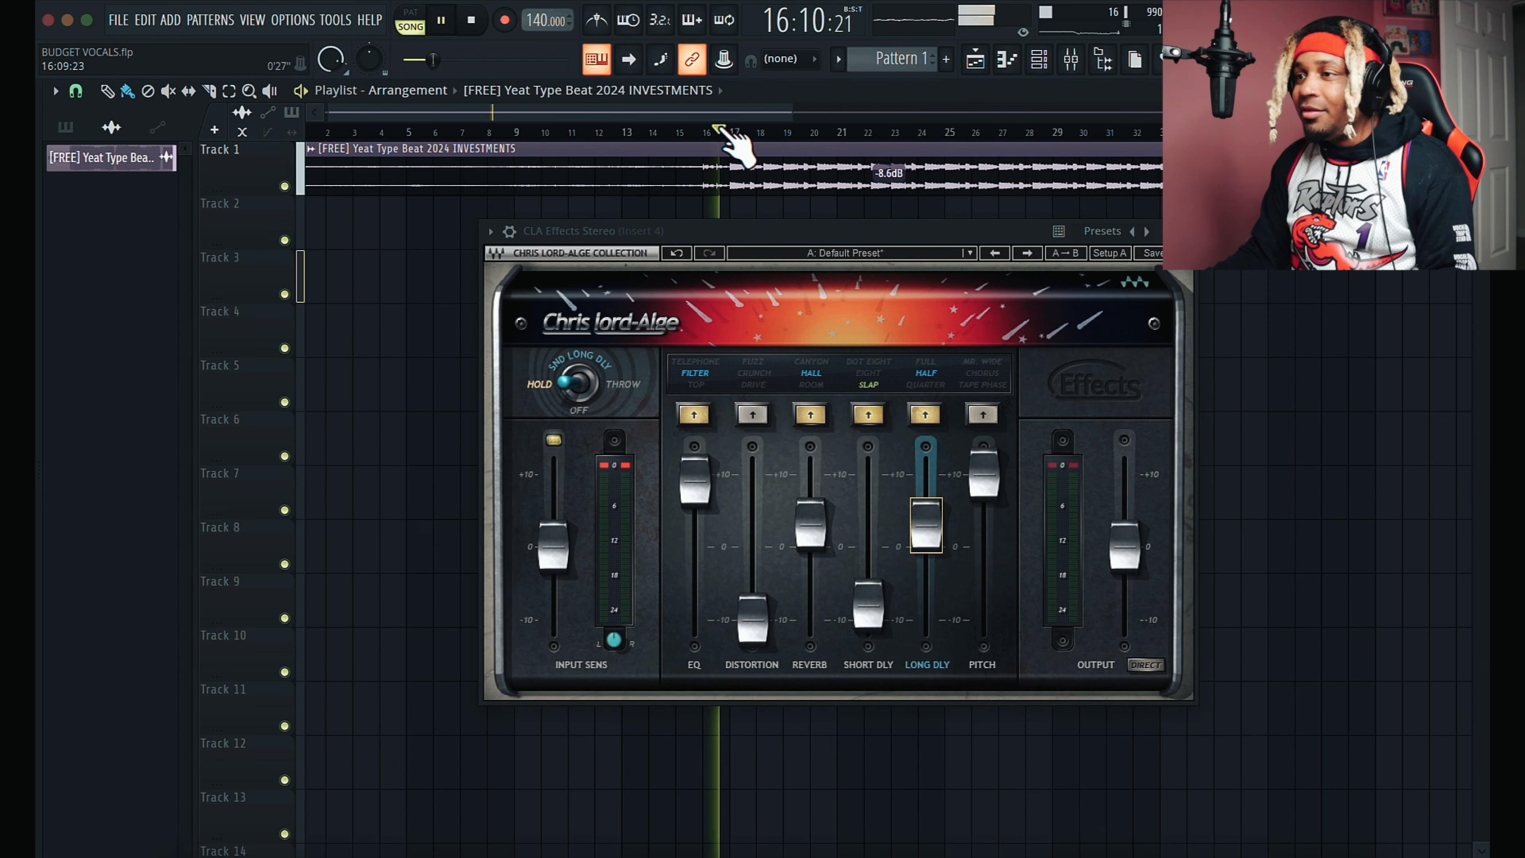
click(1072, 60)
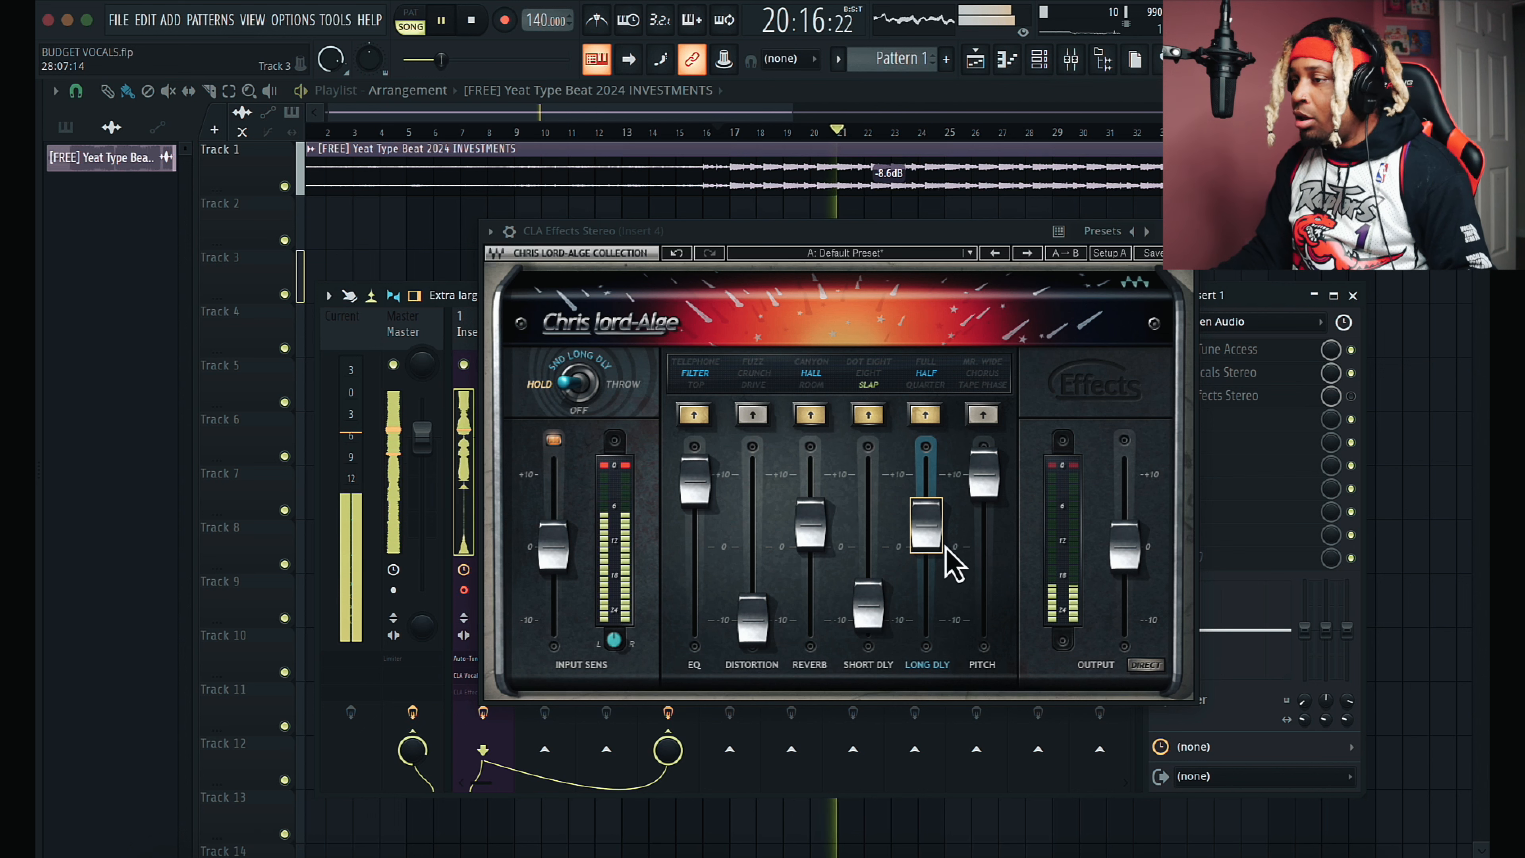
drag(953, 544, 947, 579)
Step: Lower the EQ to about 3, compare the Telephone and Top colors and return to Filter
drag(716, 476, 696, 523)
click(696, 363)
click(697, 385)
click(703, 374)
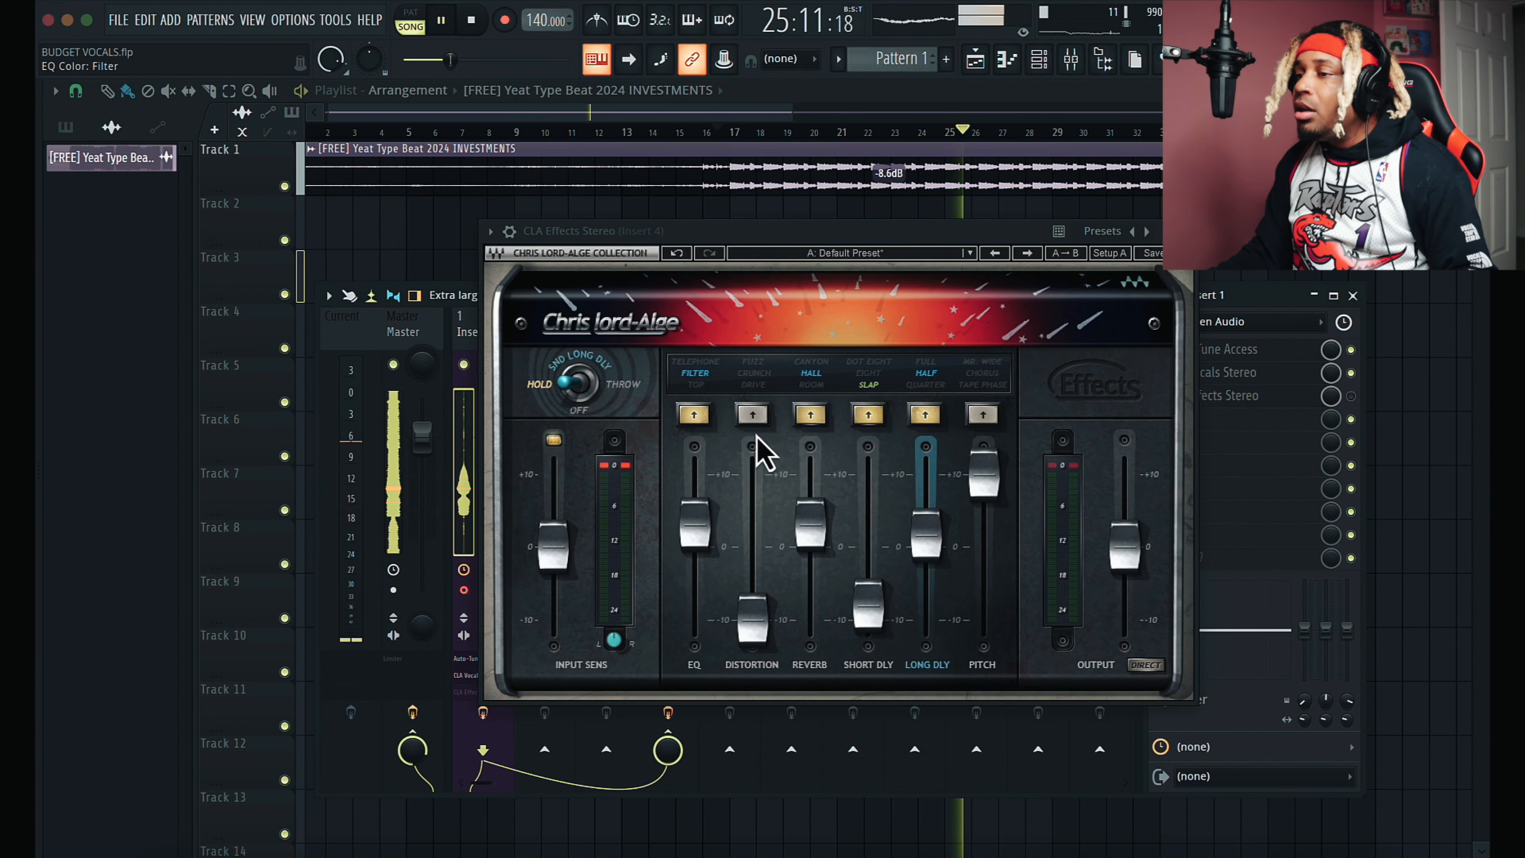
Step: Turn on the Drive distortion at -5.4 and pull the Chorus pitch fader down
click(755, 385)
drag(755, 603, 757, 581)
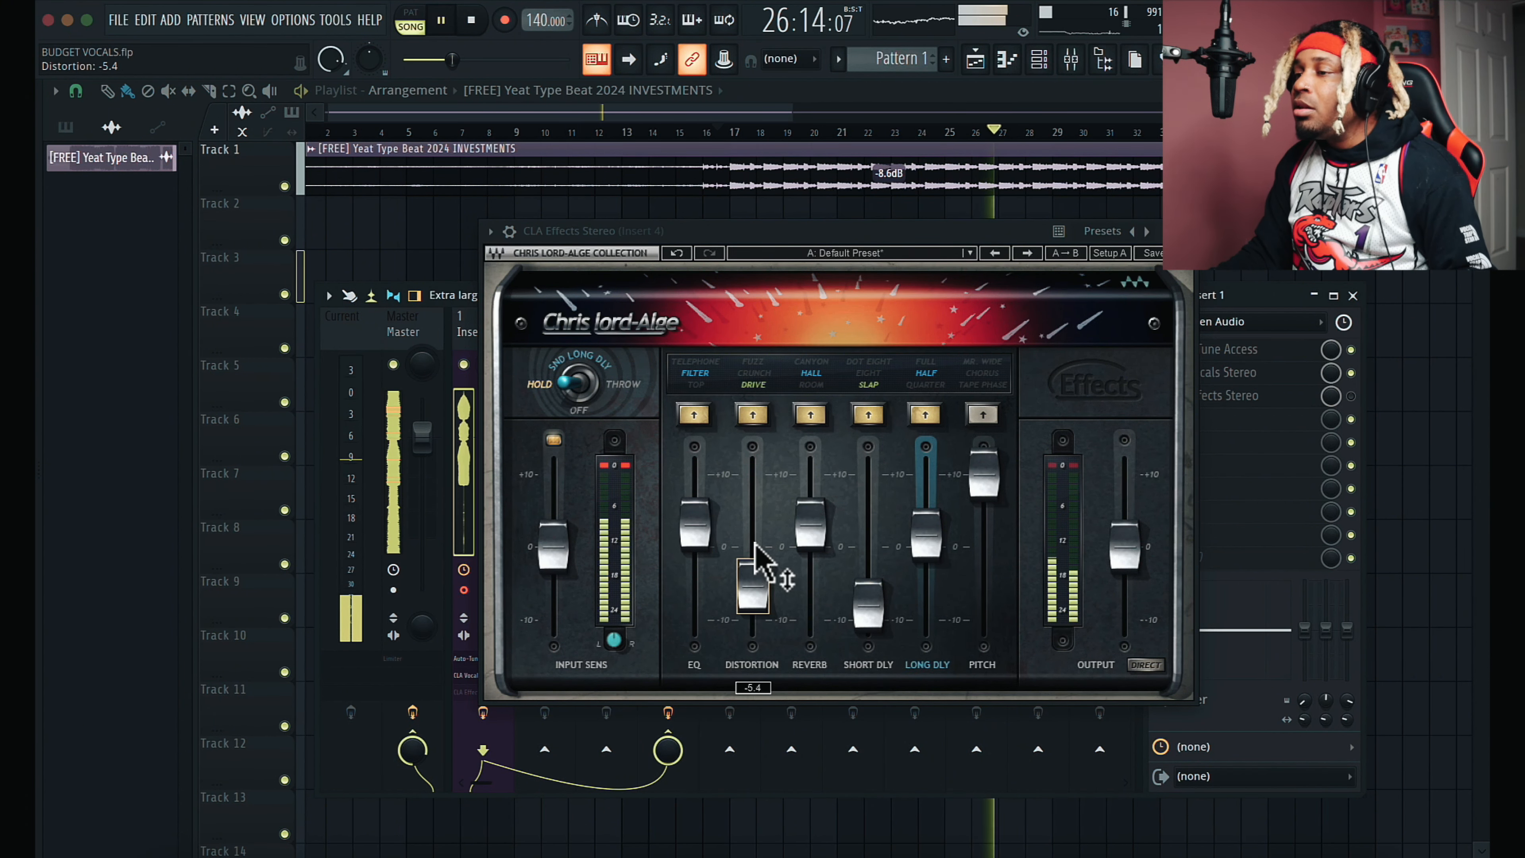
click(981, 375)
drag(983, 476, 985, 620)
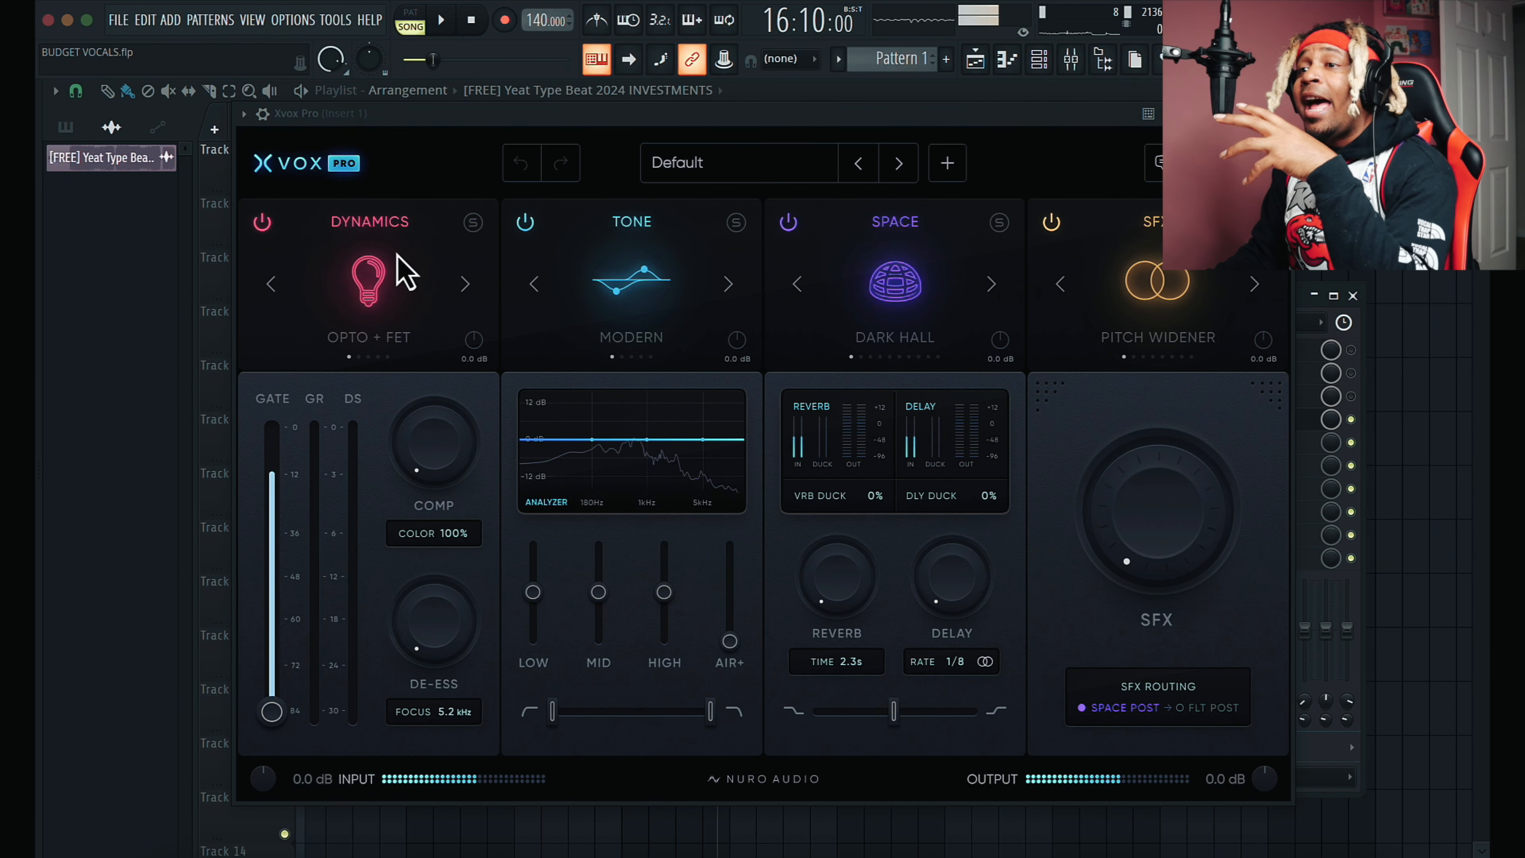
Step: Step through the Dynamics modes in Xvox Pro and return to Opto + FET
click(463, 286)
click(464, 284)
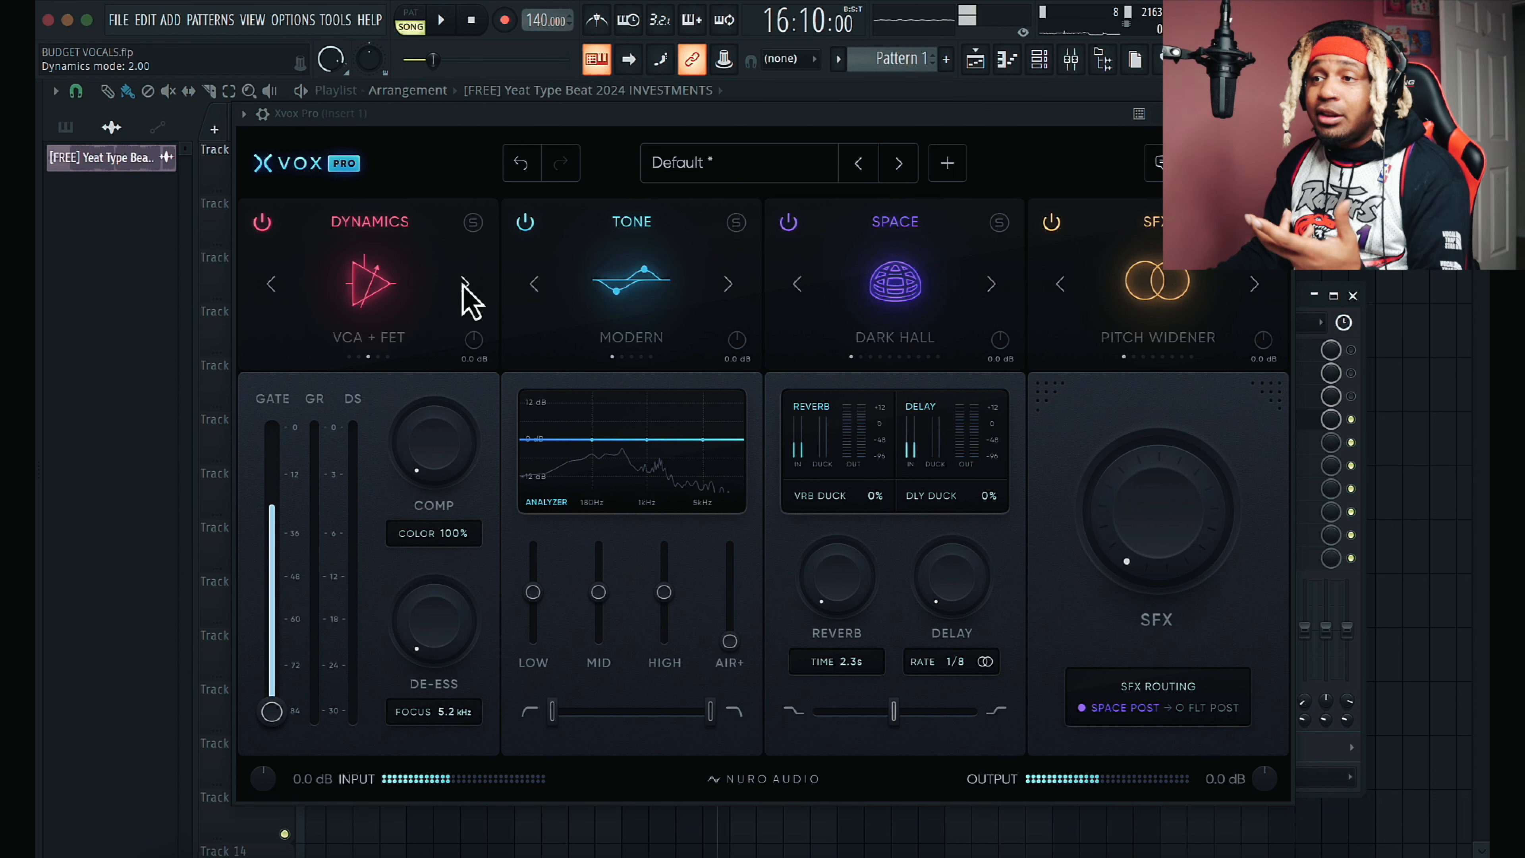
click(464, 285)
click(464, 285)
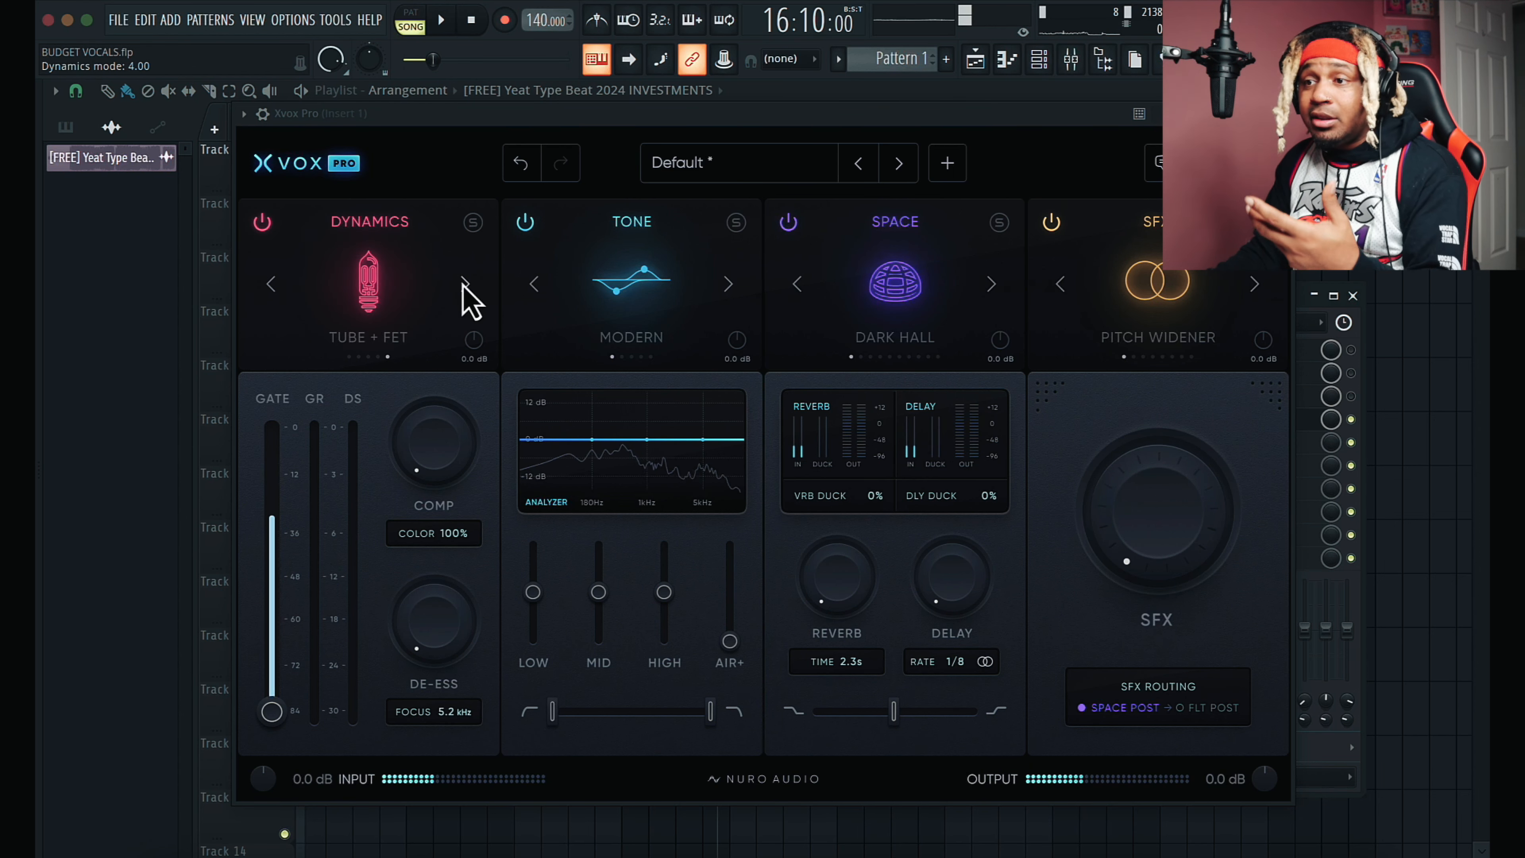
click(464, 284)
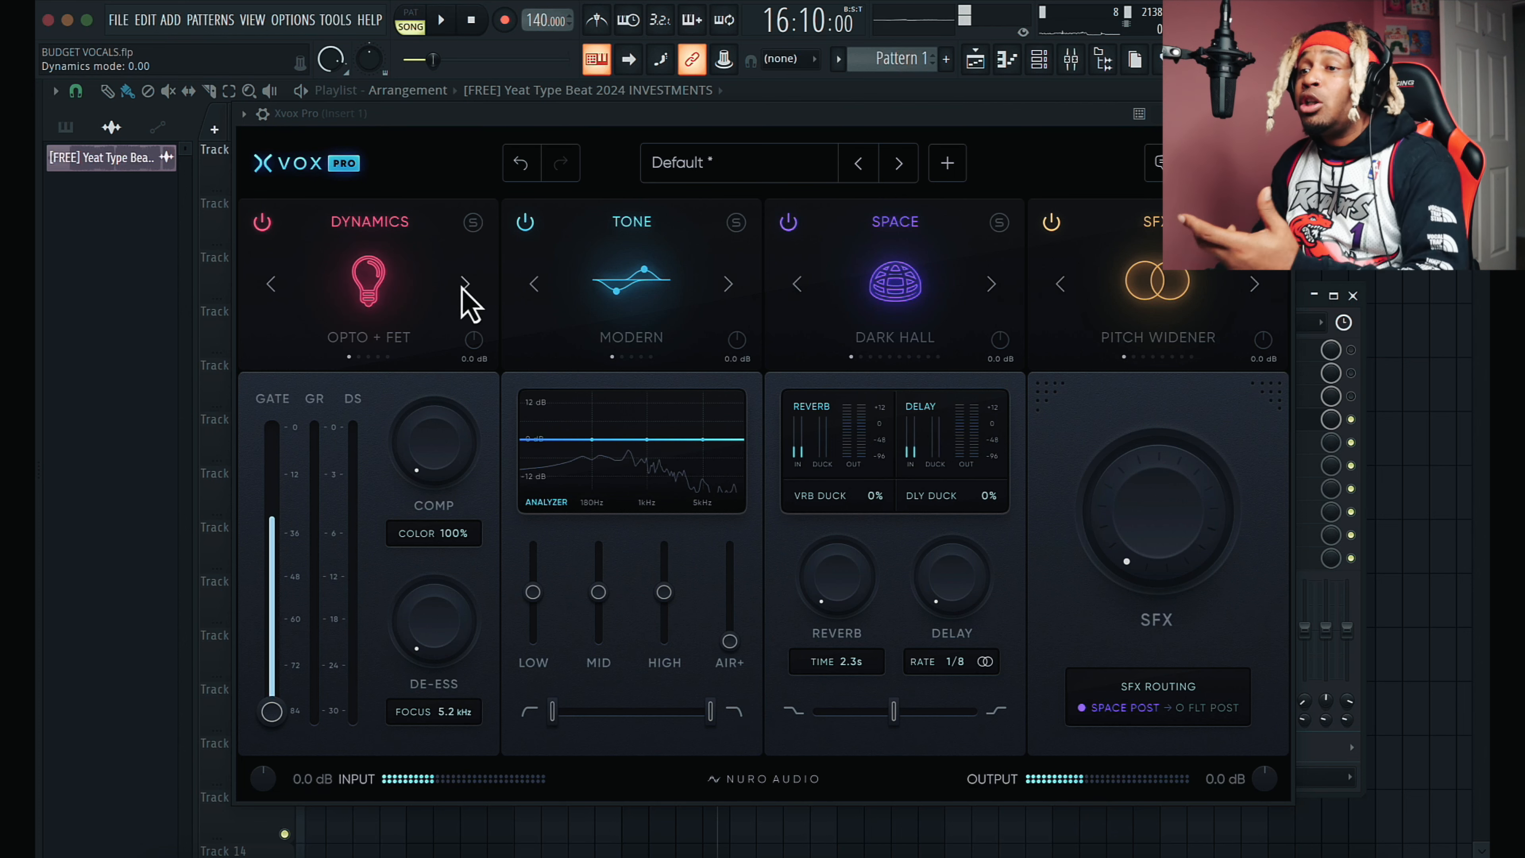
Step: Adjust the Dynamics section: add light compression with Color 162%, set De-Ess to 35% and raise the gate to near the 60 mark
drag(434, 443, 435, 385)
drag(448, 540, 464, 378)
drag(445, 633, 438, 610)
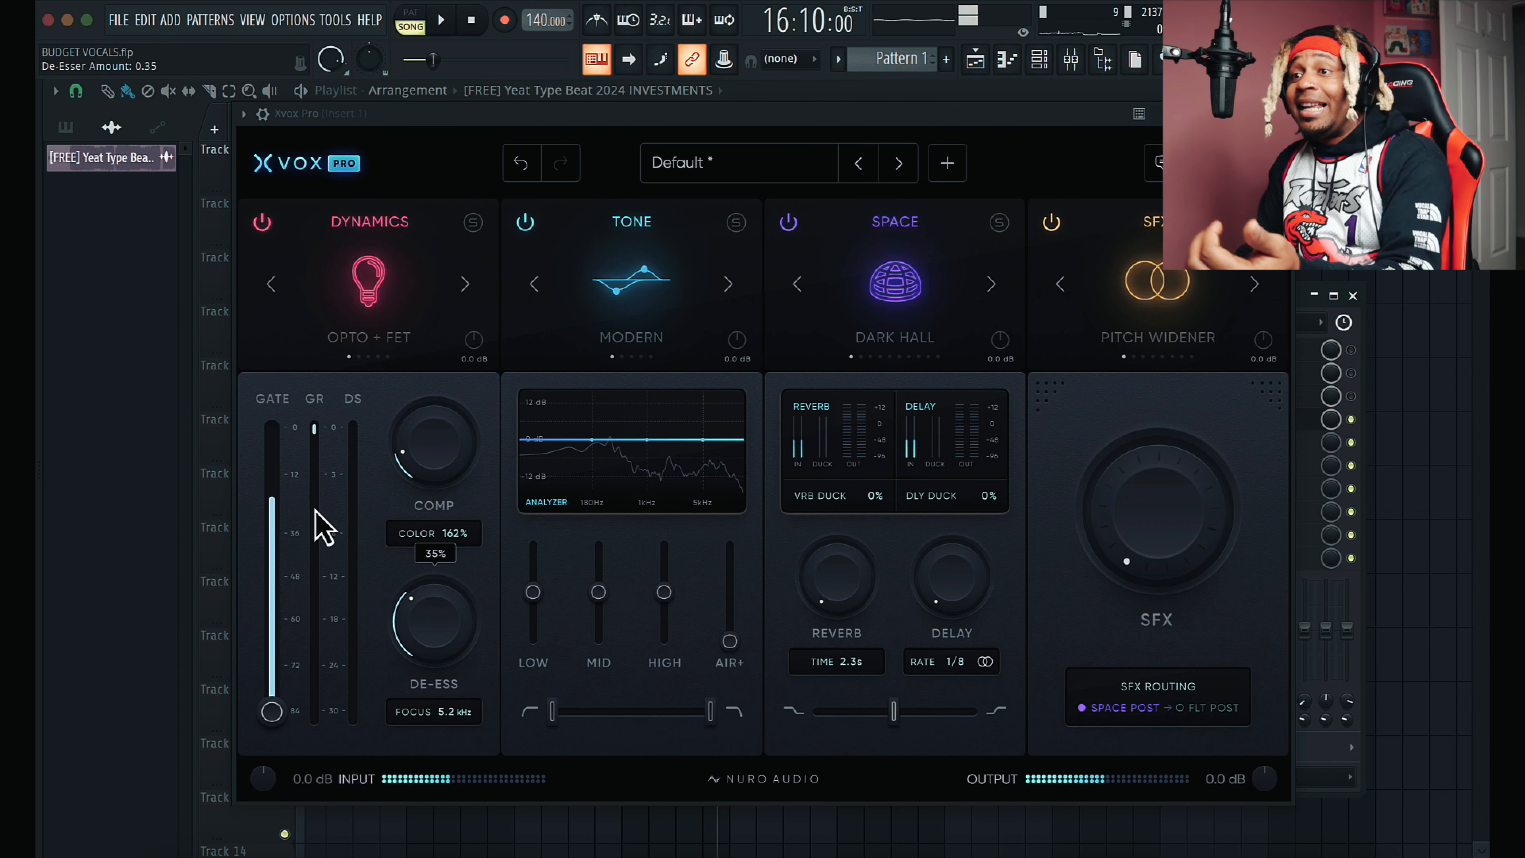
drag(281, 679, 278, 614)
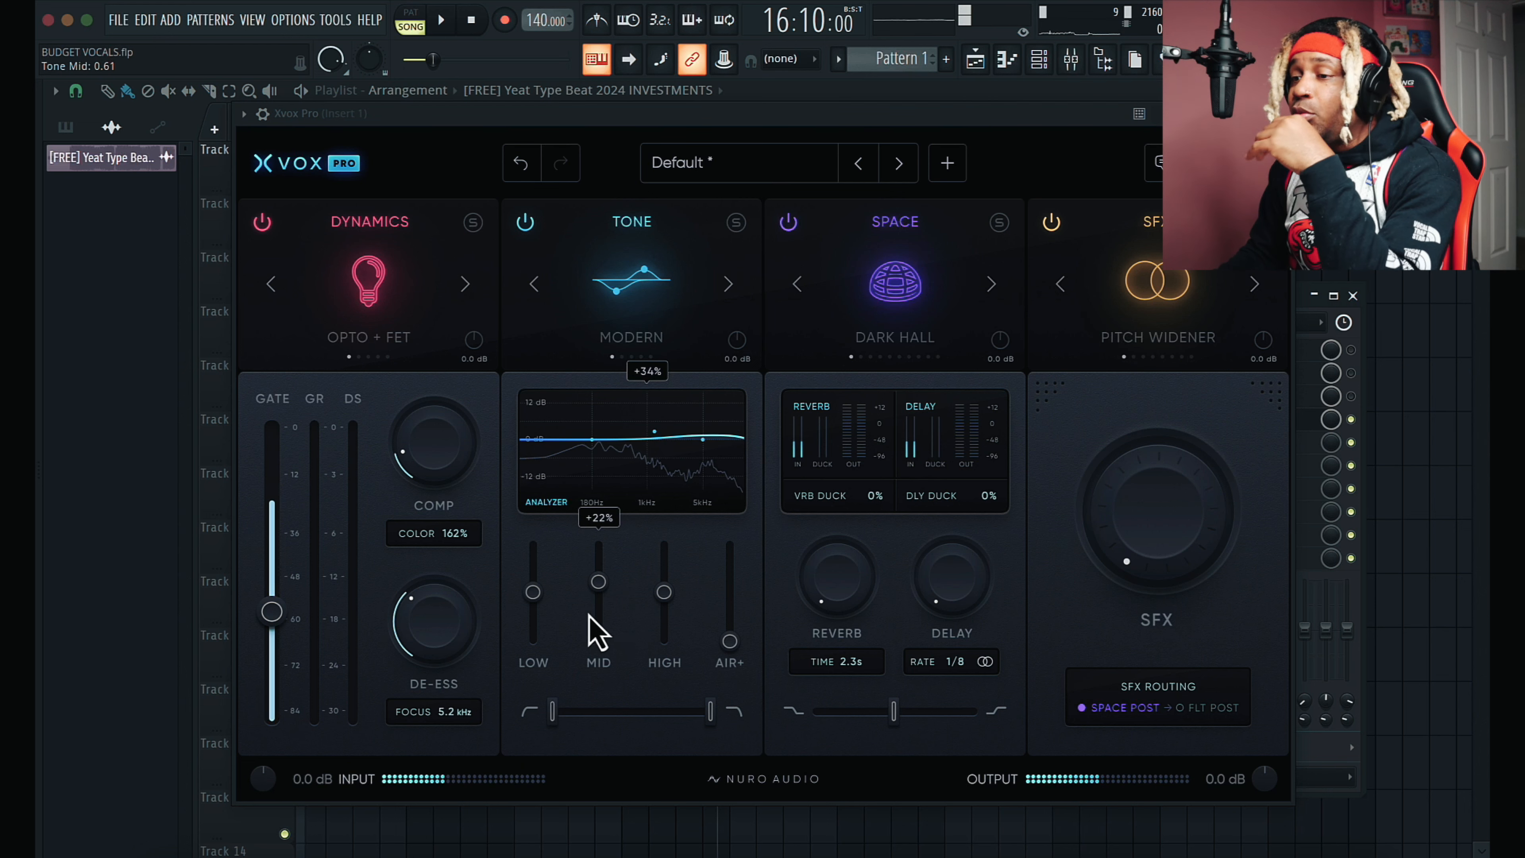
Step: Try shaping the Tone EQ with the Low and Mid faders, High at +51% and some Air+
drag(532, 592, 533, 614)
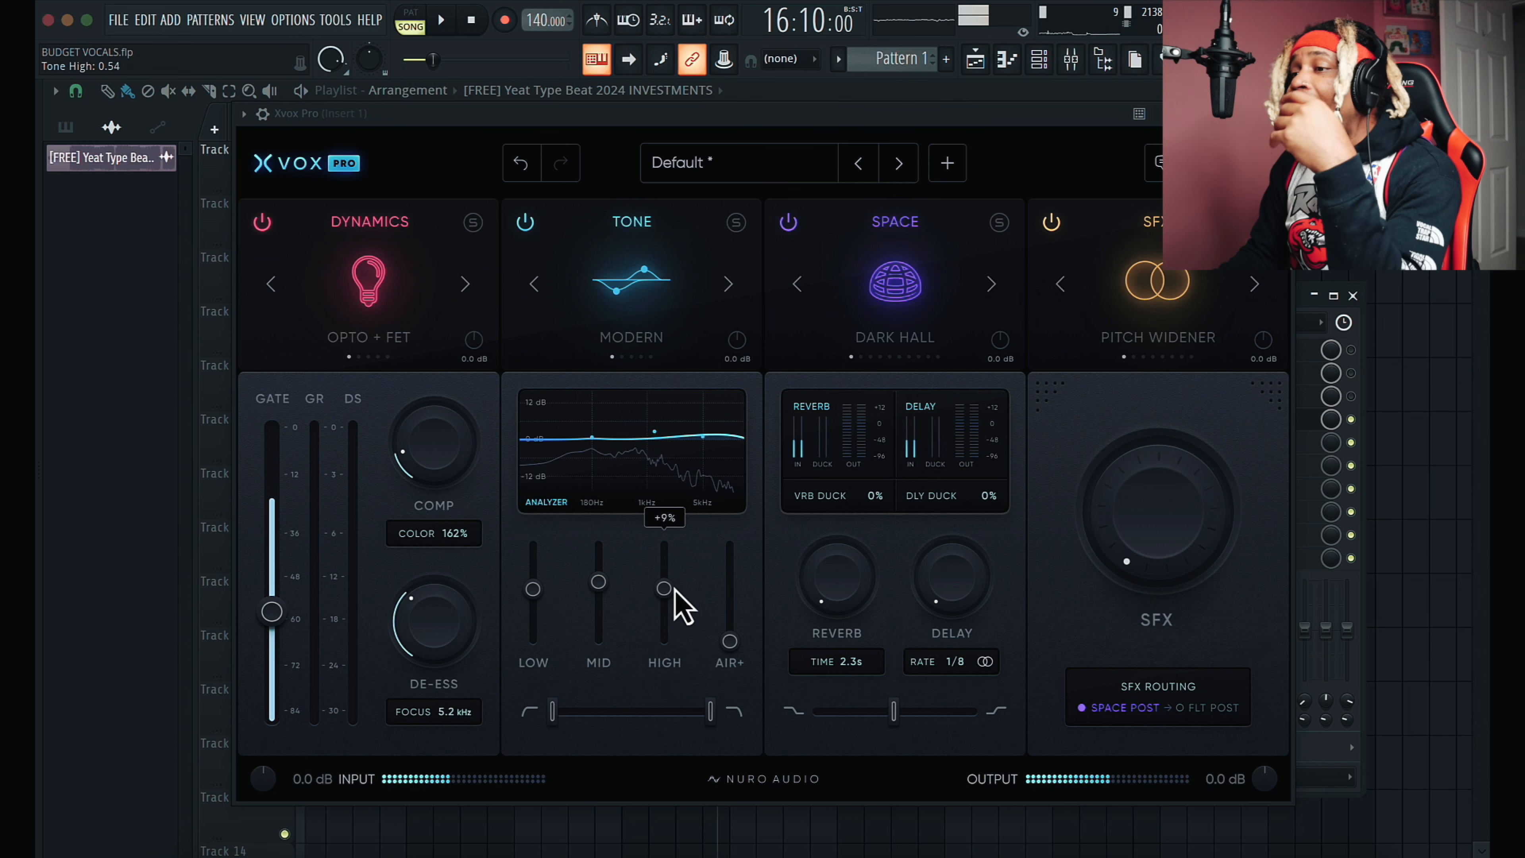
drag(674, 590, 665, 568)
drag(730, 641, 730, 588)
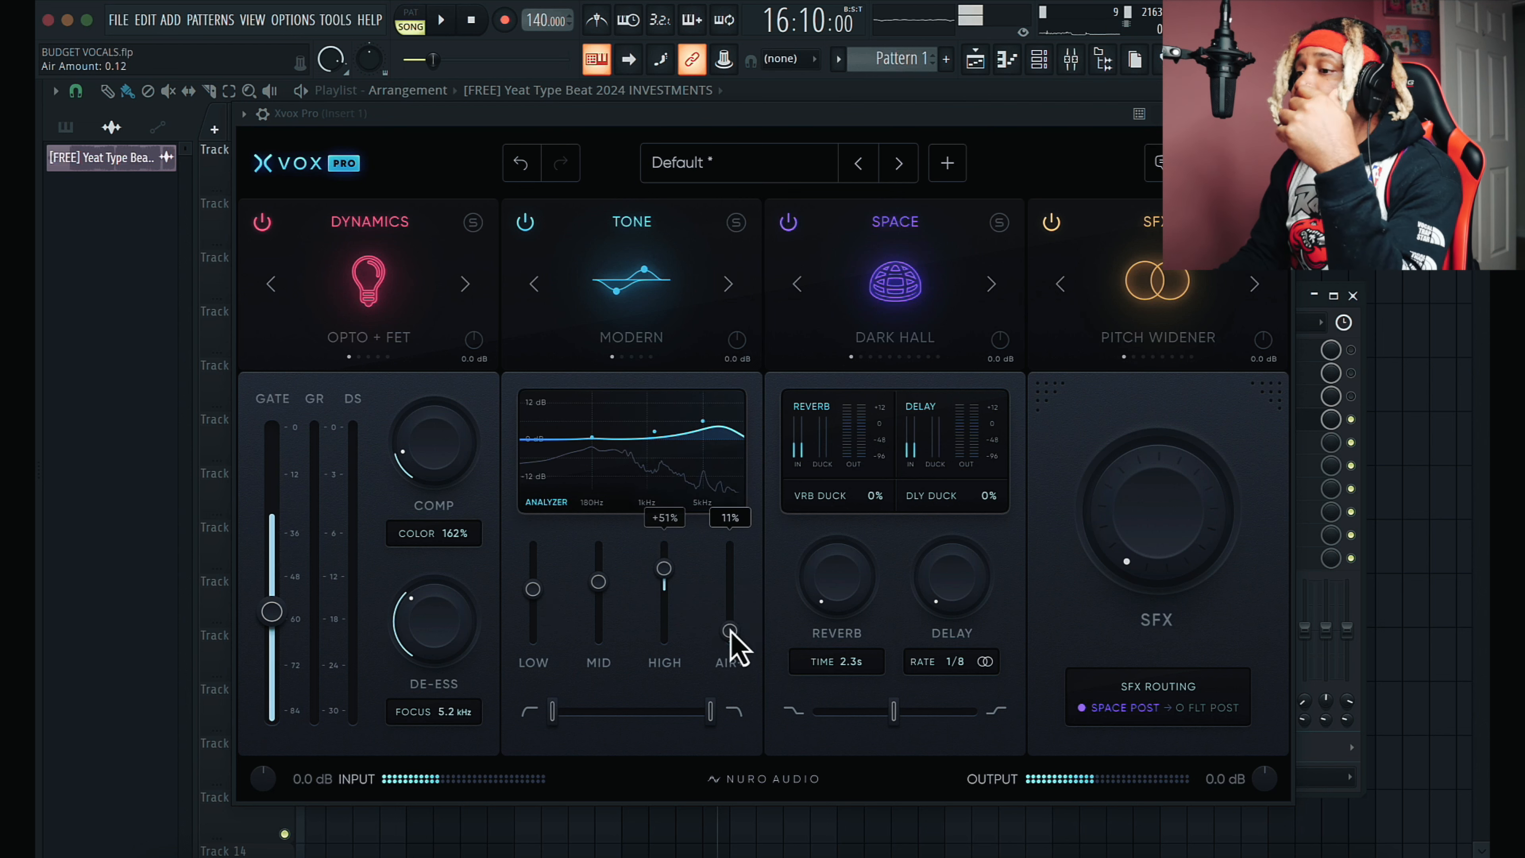
Step: Try the Tone high-pass filter at 220 Hz and sweep the low-pass filter, returning both filters and the Tone faders to neutral
drag(551, 718, 600, 719)
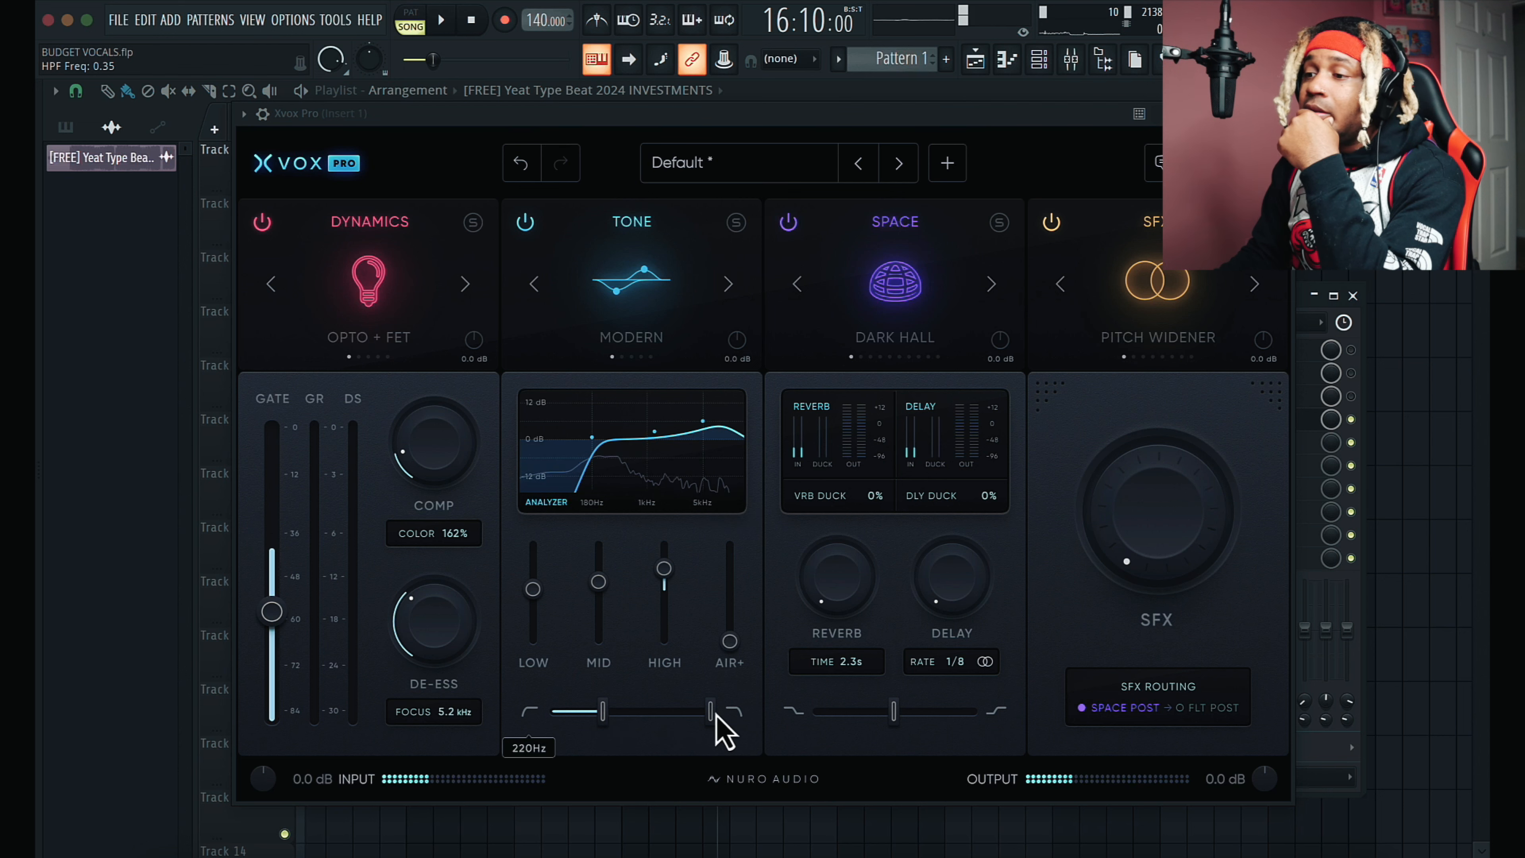
drag(715, 720, 518, 733)
drag(672, 716, 713, 718)
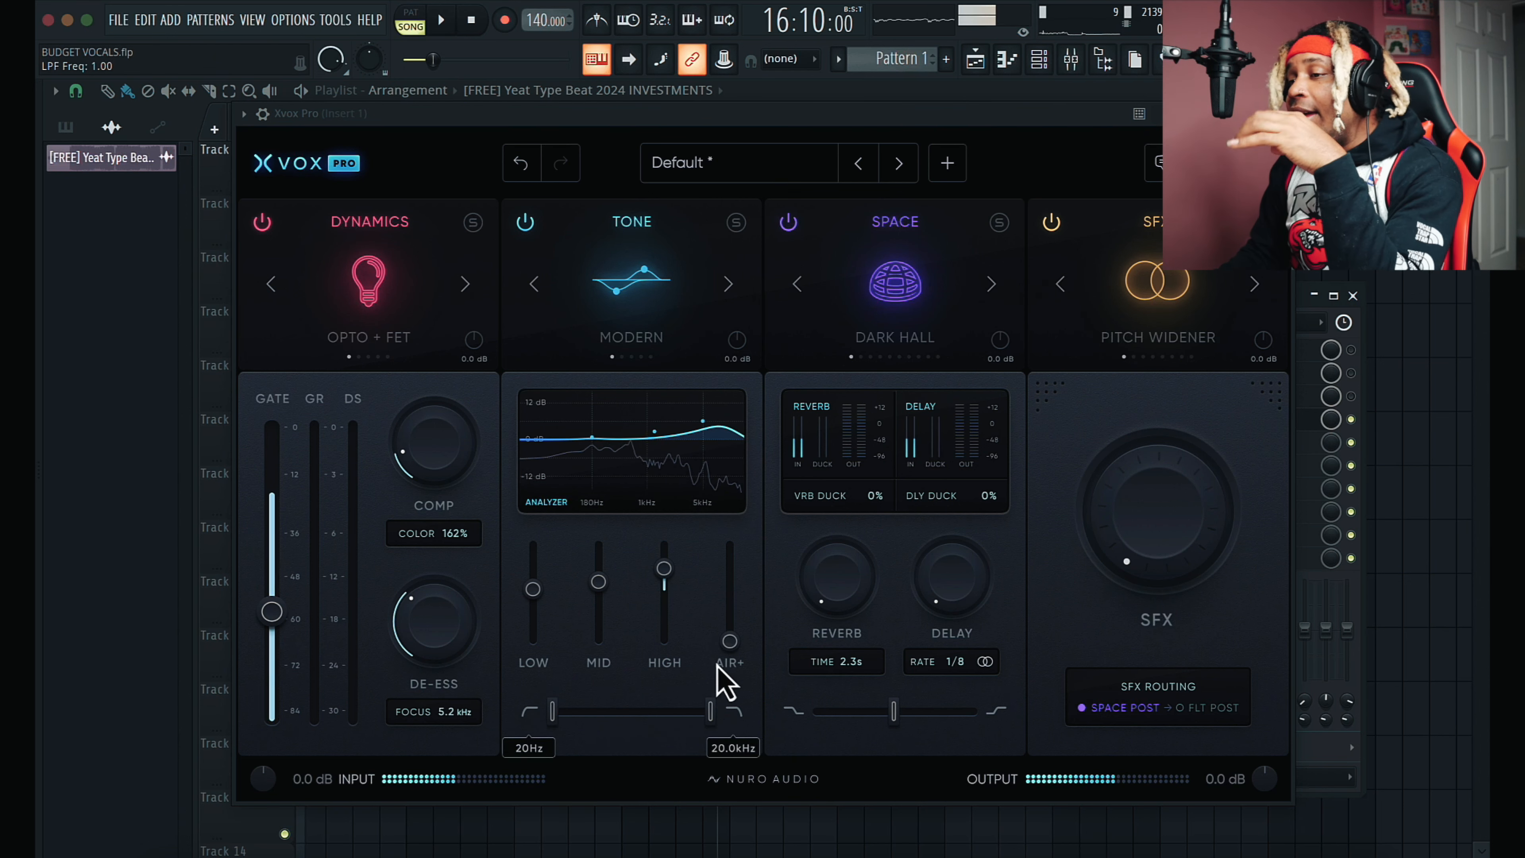
drag(673, 578, 669, 596)
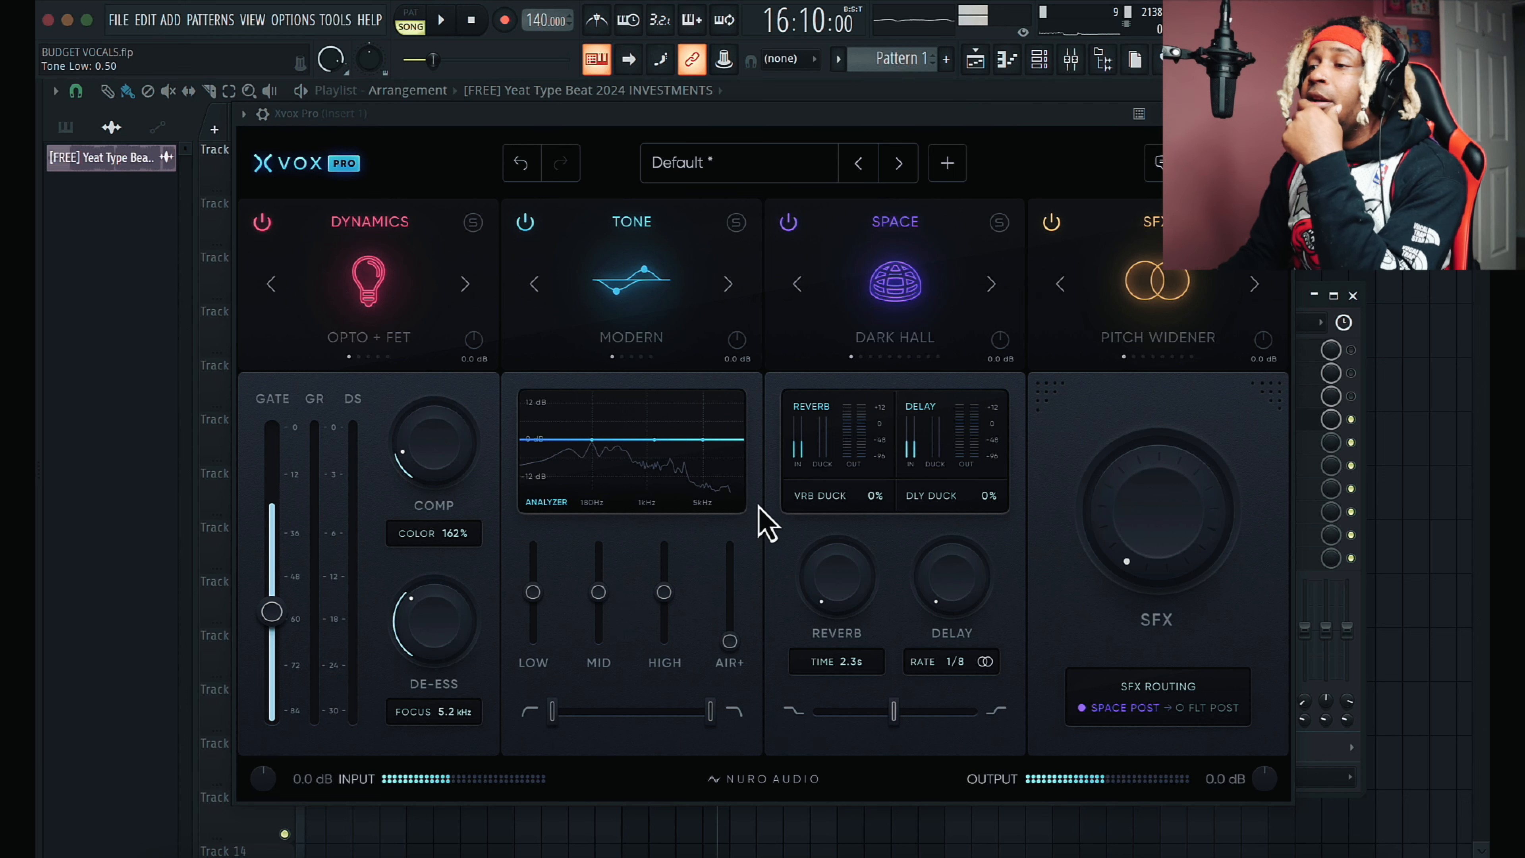
Step: Browse the Tone modes, choose Vintage and raise the Tone trim to +1.1 dB
click(728, 287)
click(728, 288)
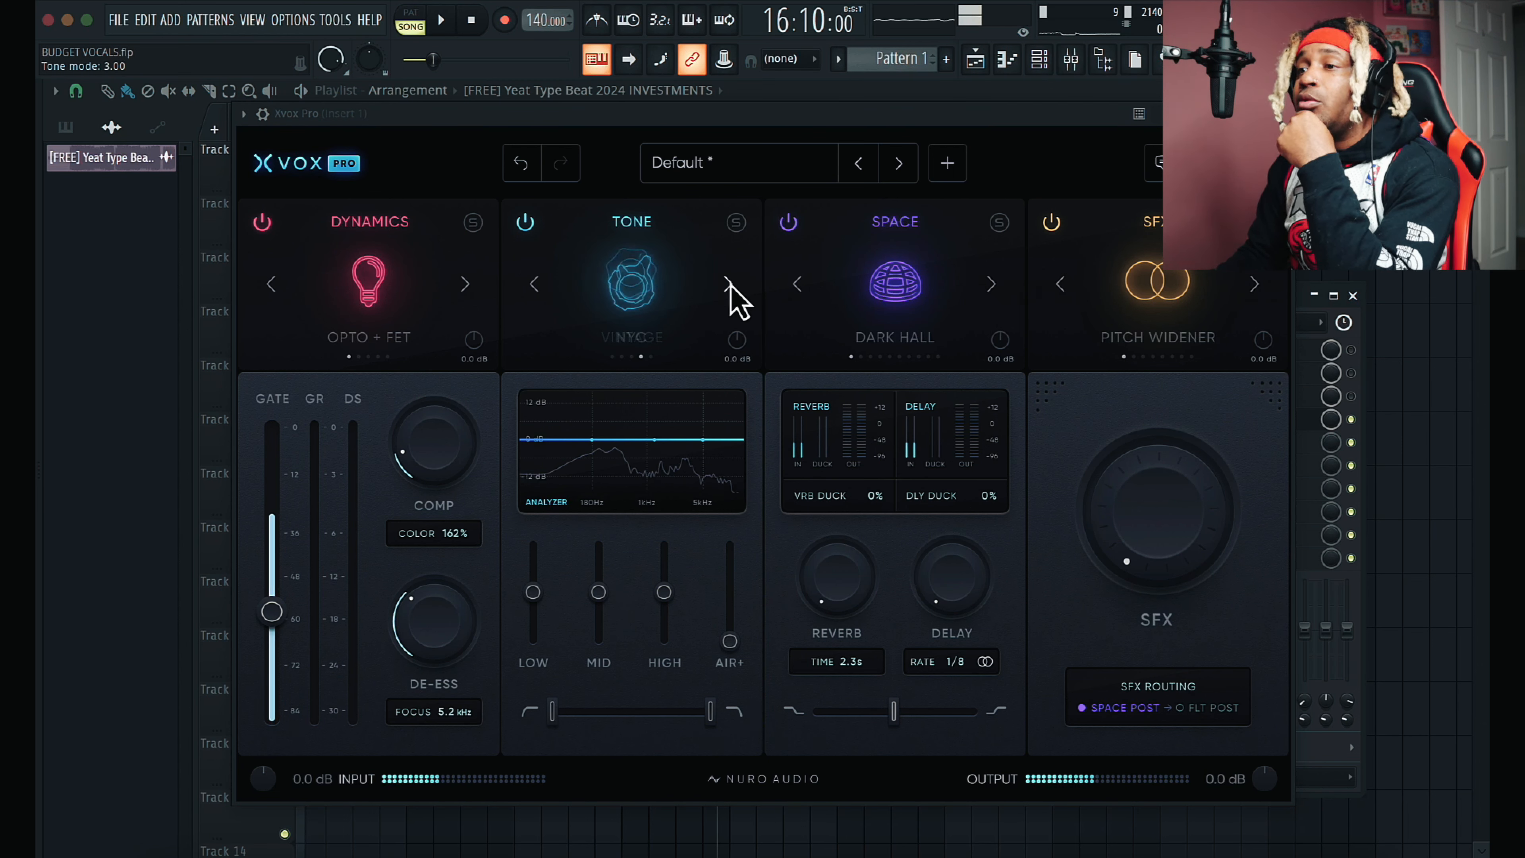
click(729, 287)
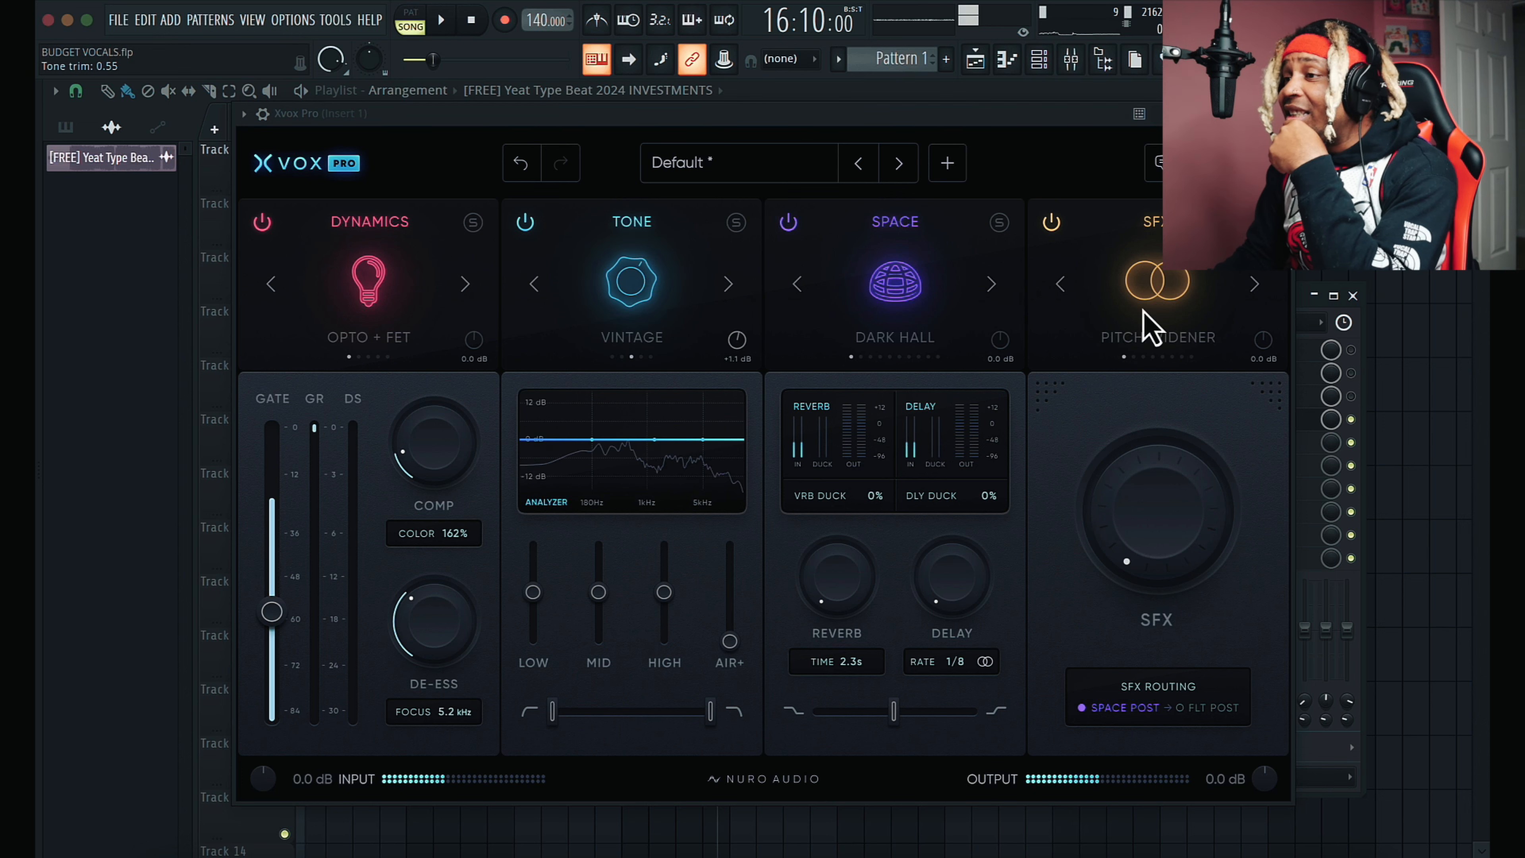
Step: Set the Space reverb to 15% with 29% reverb ducking and a Space trim of +1.3 dB
drag(841, 587, 824, 470)
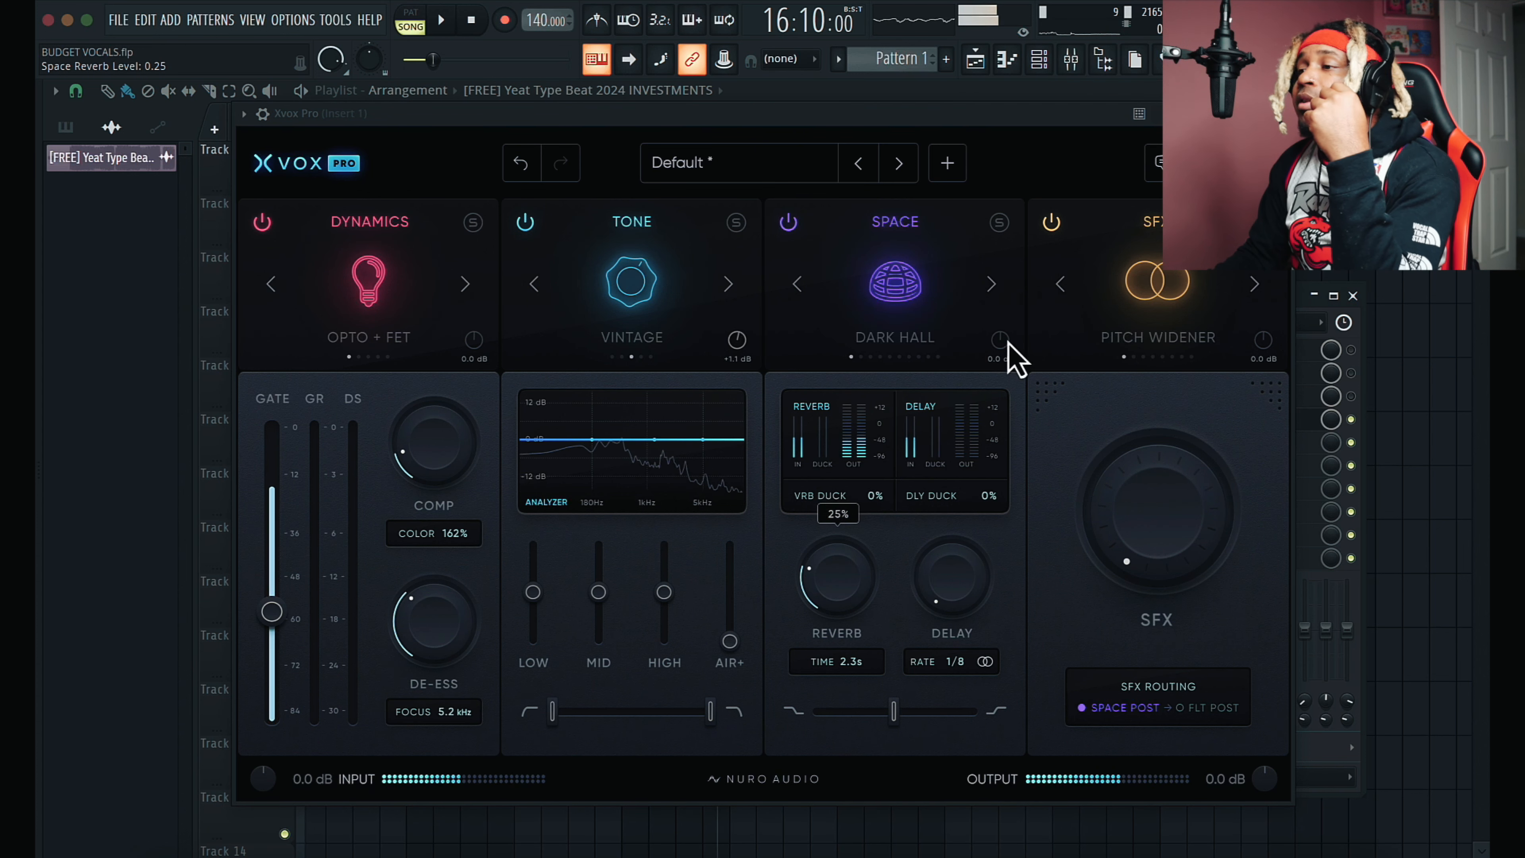
drag(1001, 340, 1001, 336)
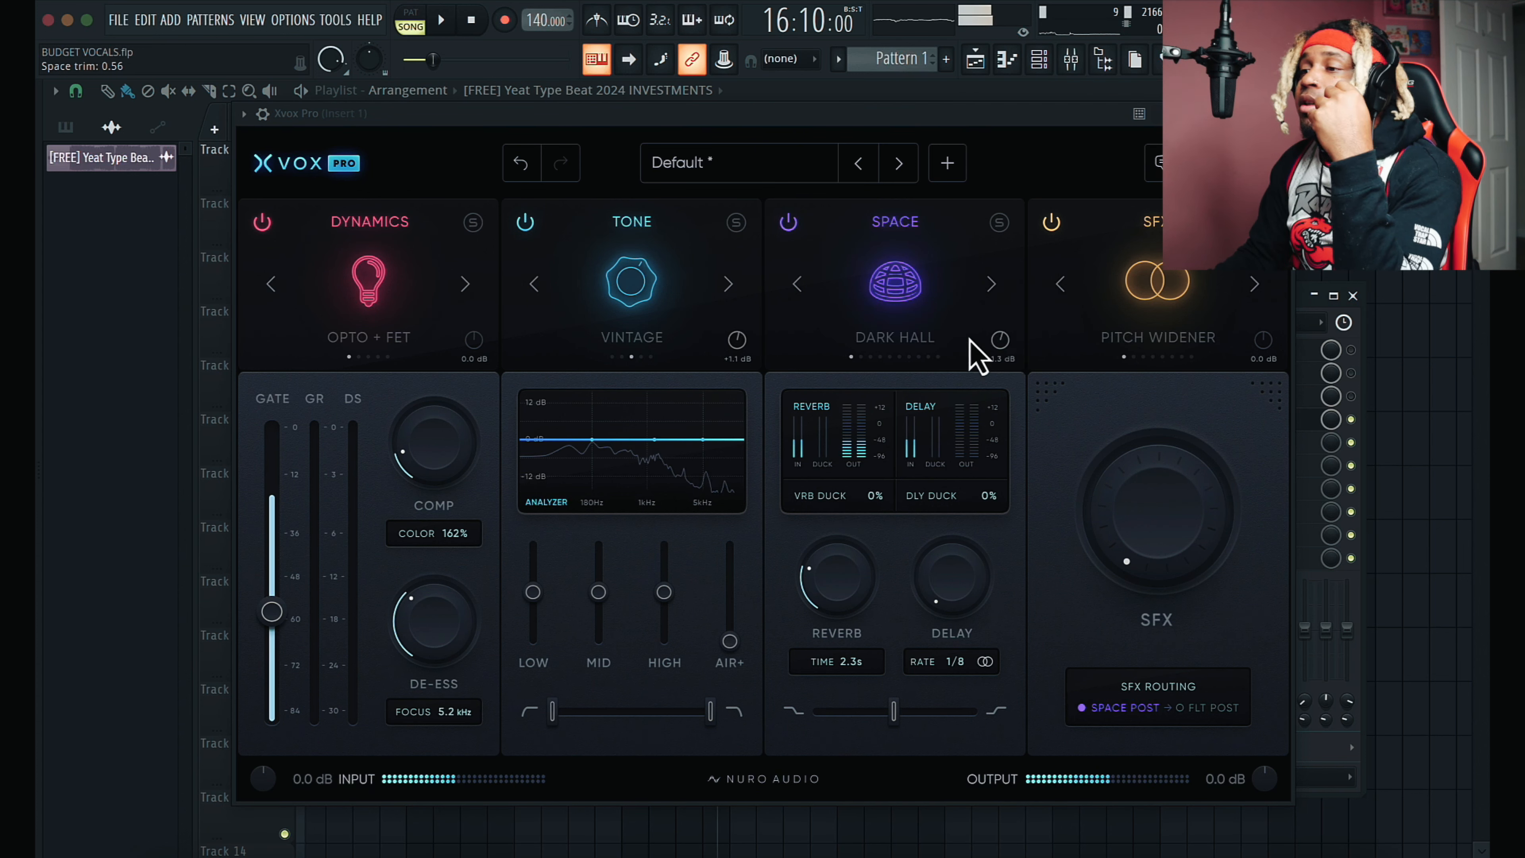
drag(858, 498, 869, 455)
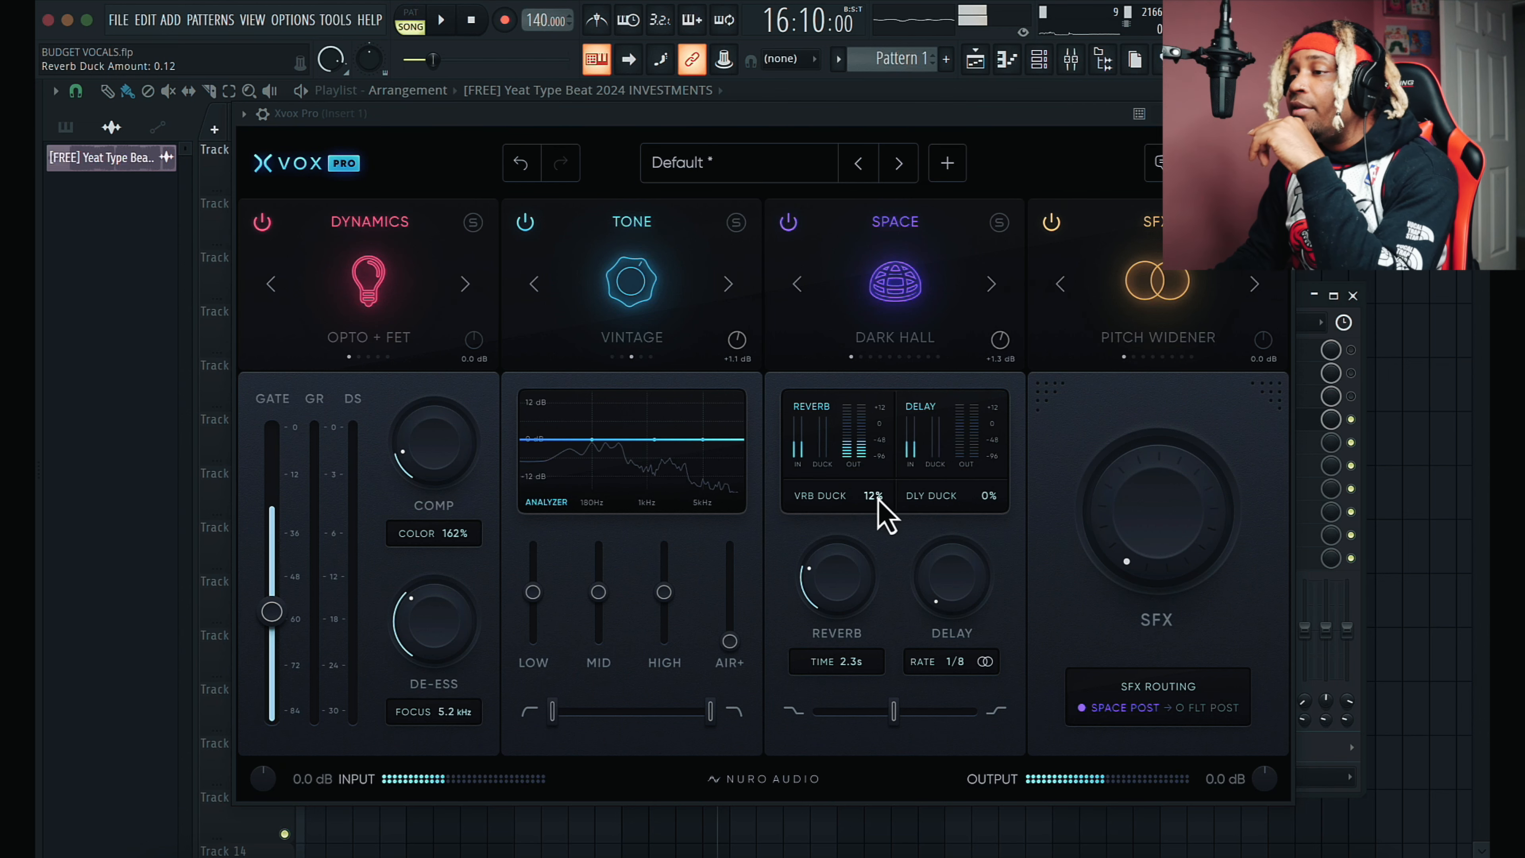
drag(863, 601, 863, 649)
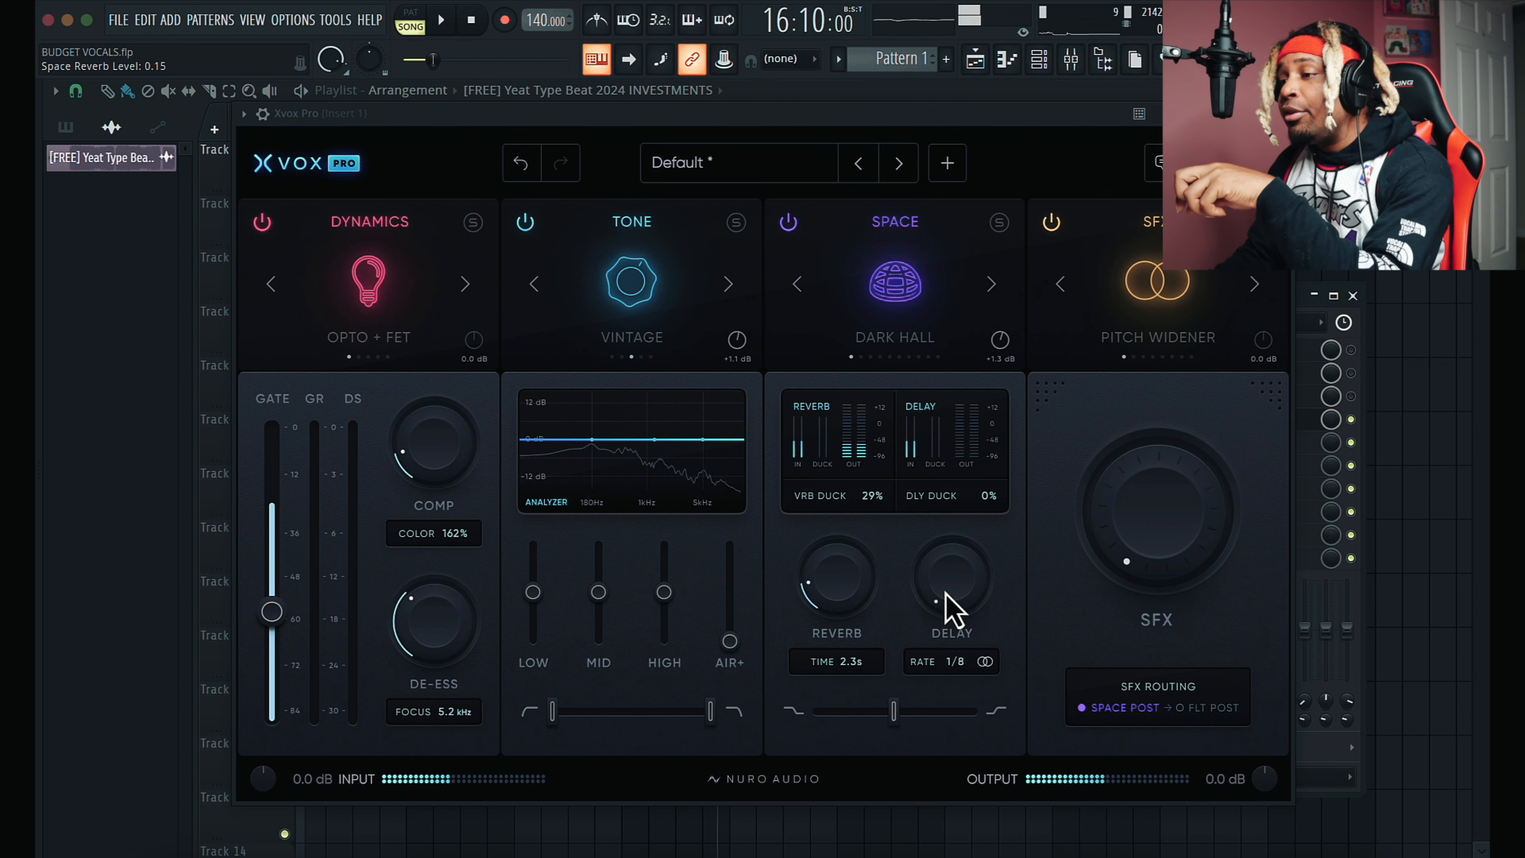
Step: Set the Space delay to 68% at a 1/4 rate in single-circle mode, with 46% delay ducking
drag(967, 579, 971, 477)
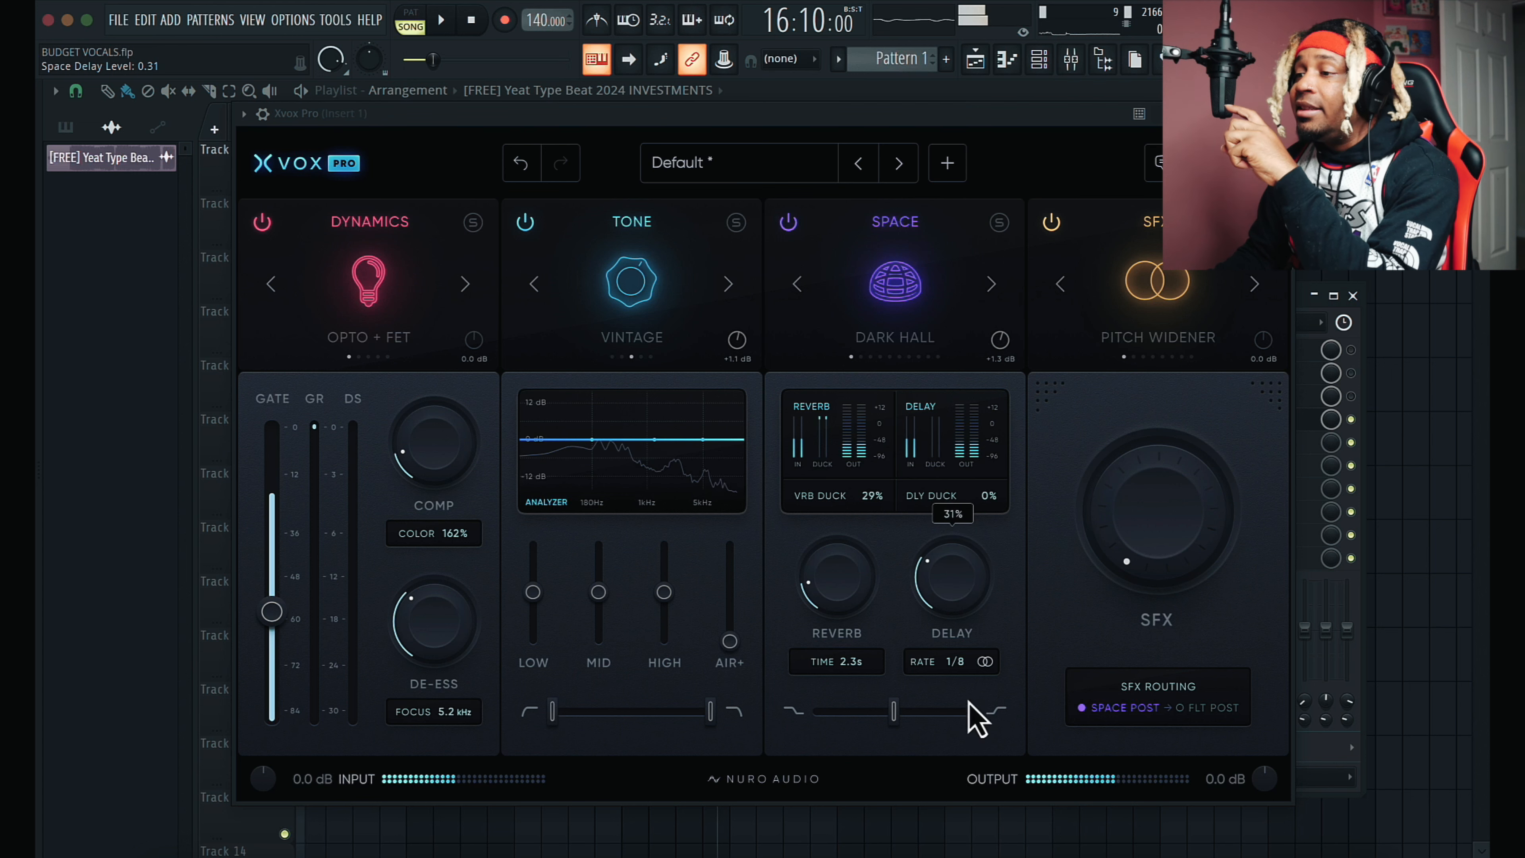
drag(959, 666, 975, 581)
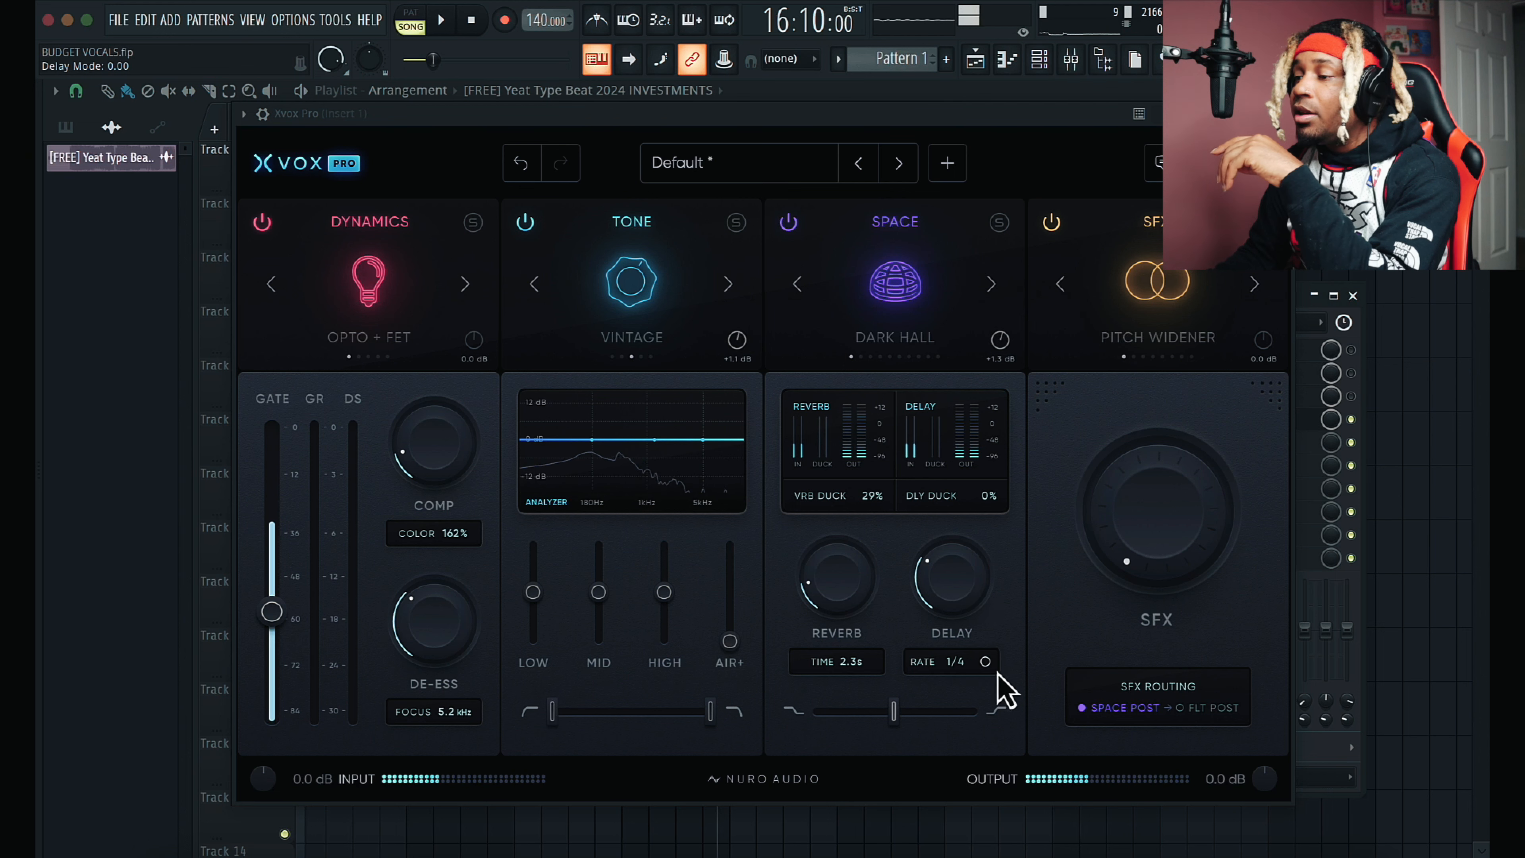
click(985, 661)
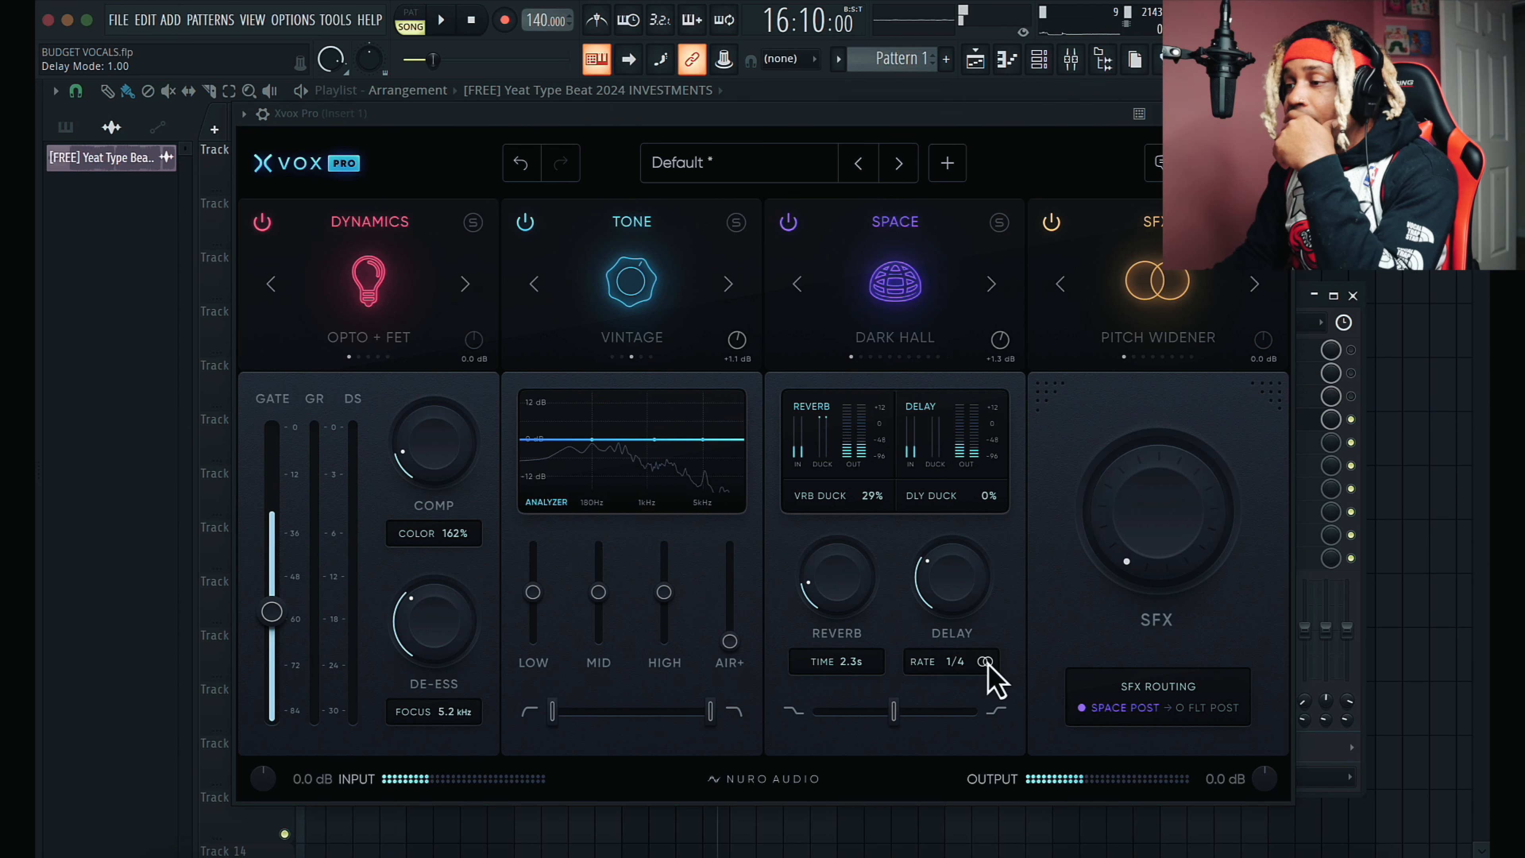
drag(950, 586, 960, 441)
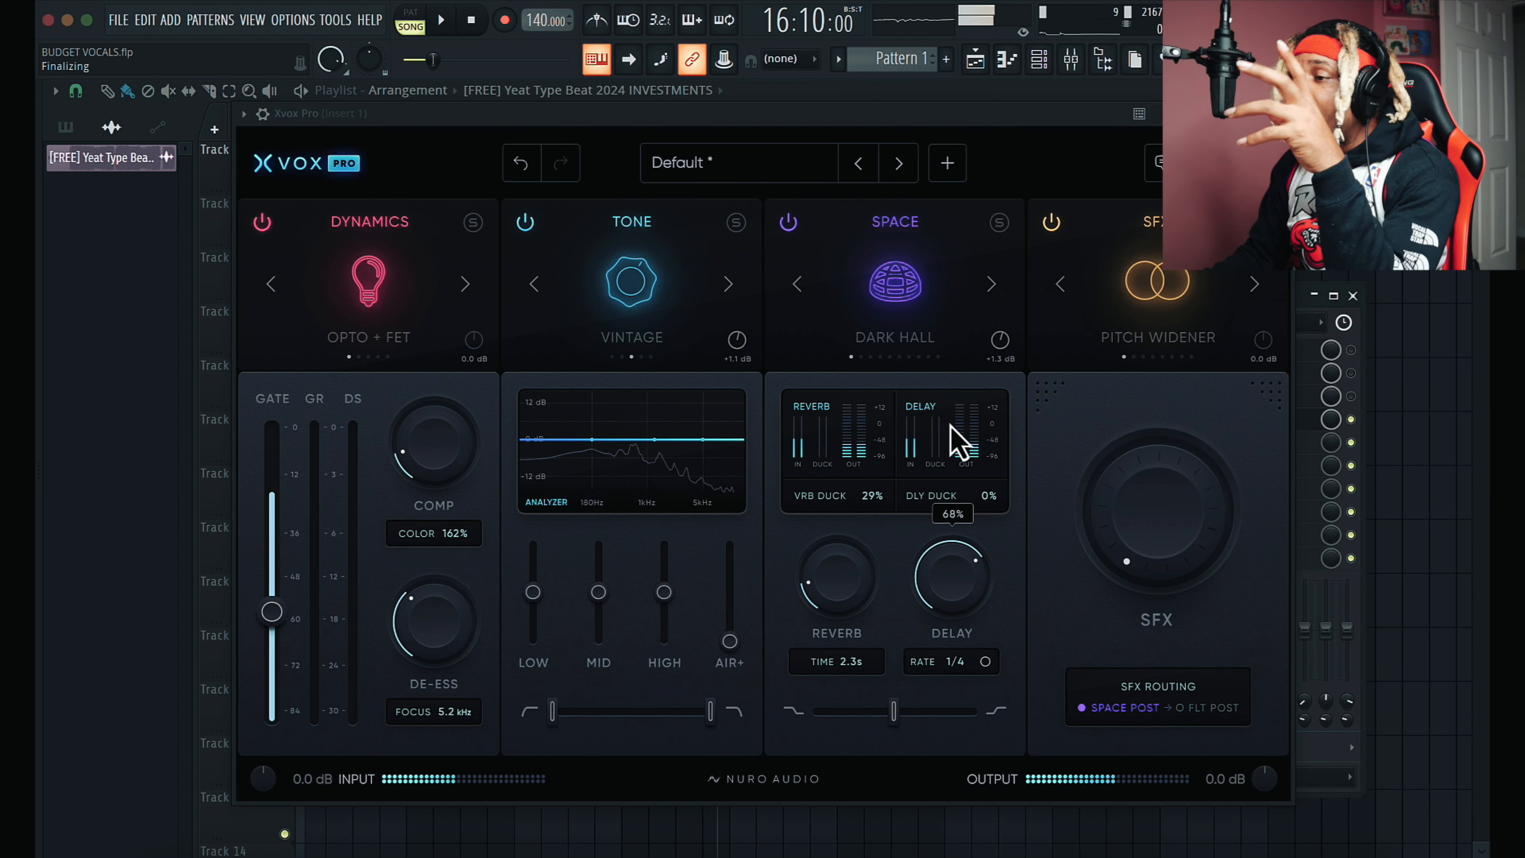
click(985, 494)
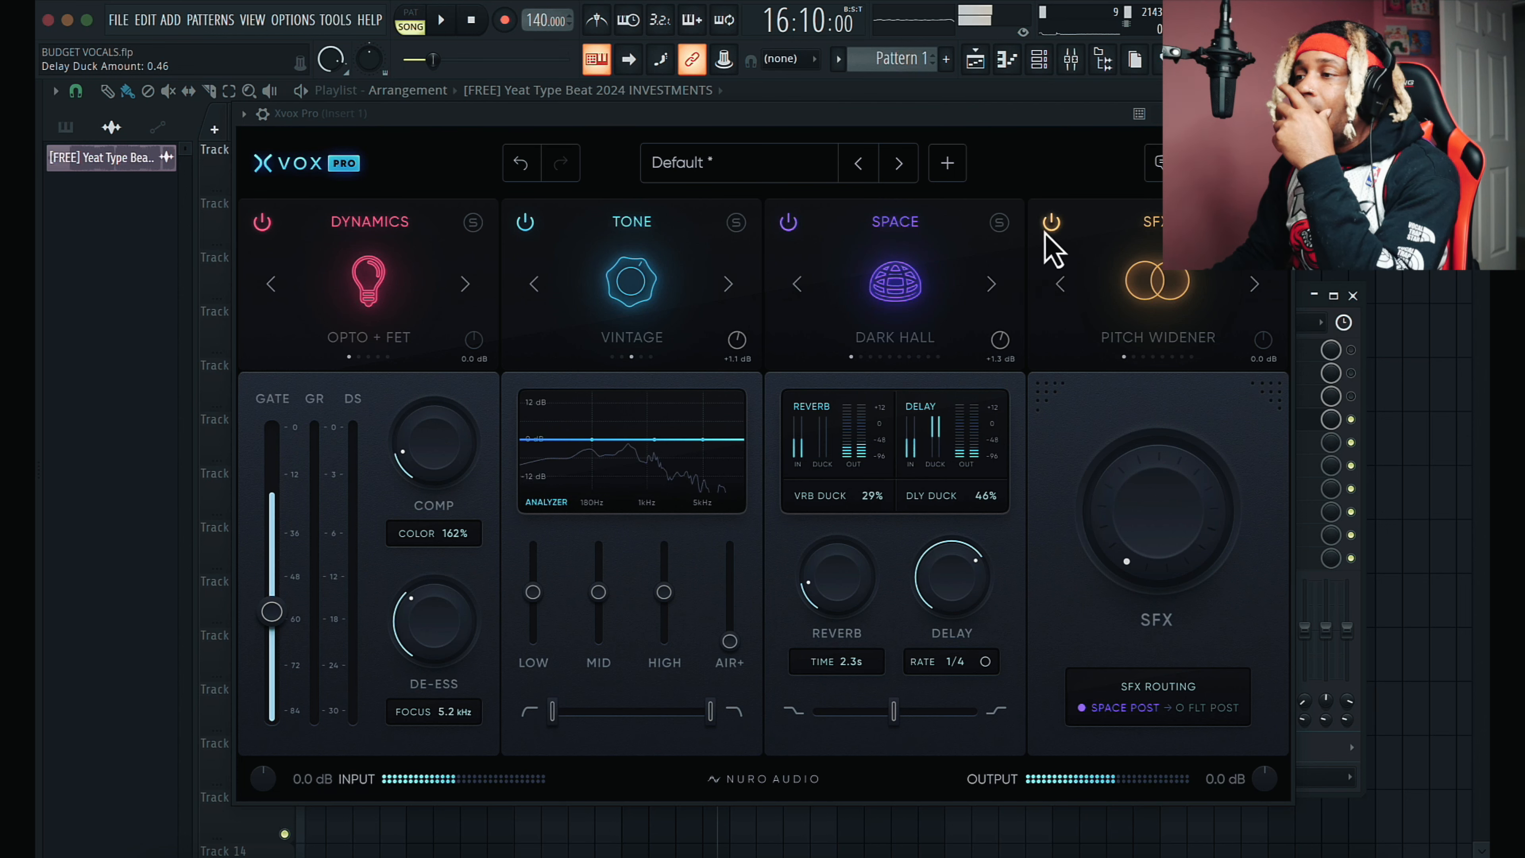
Step: Audition the Space modes from Plate through Crystal, lowering the delay to 56% along the way
click(990, 283)
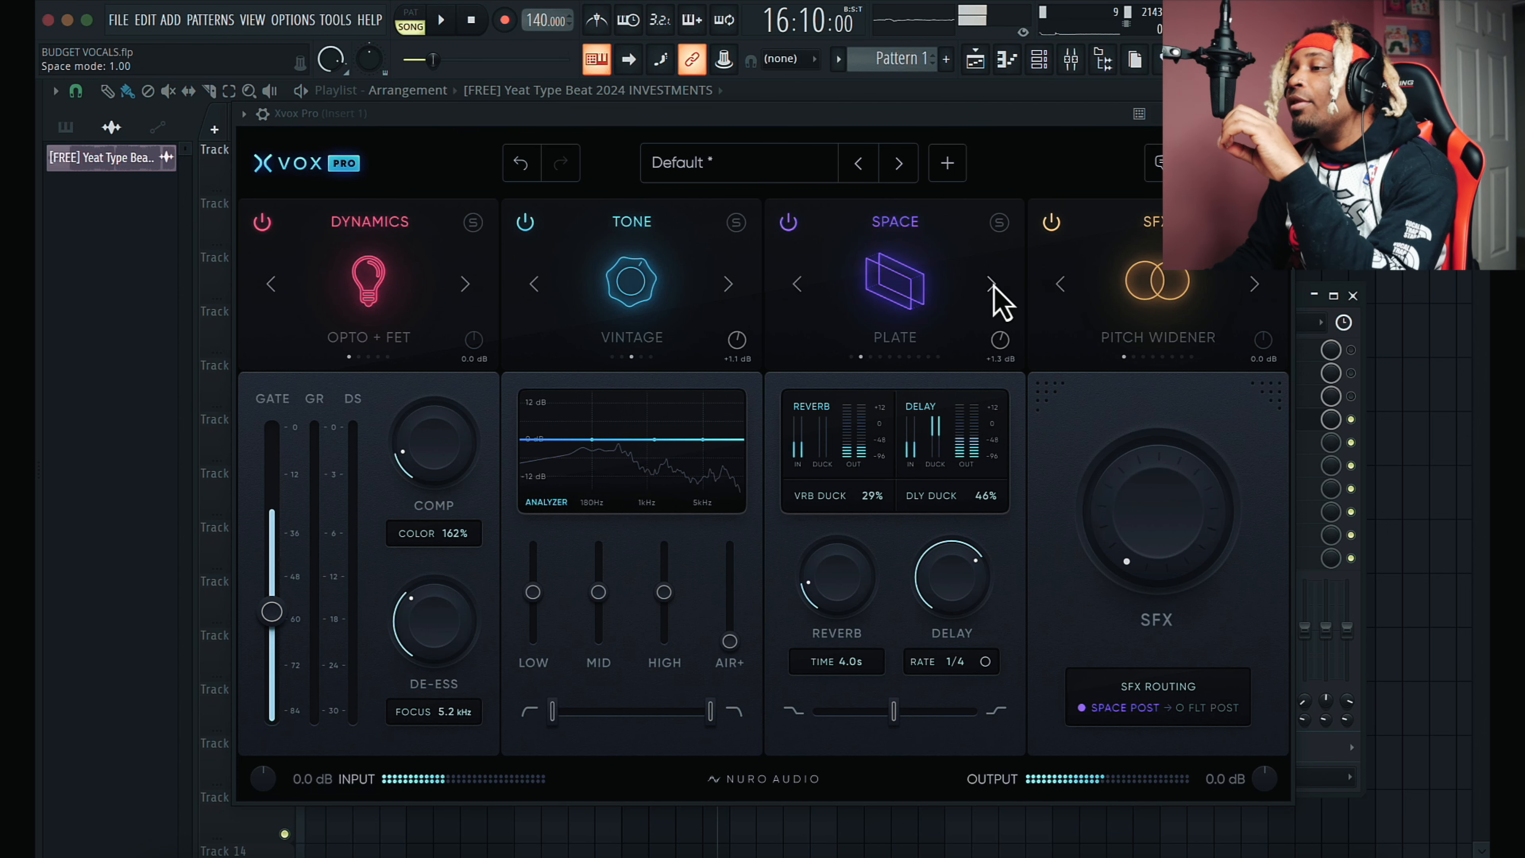
click(990, 284)
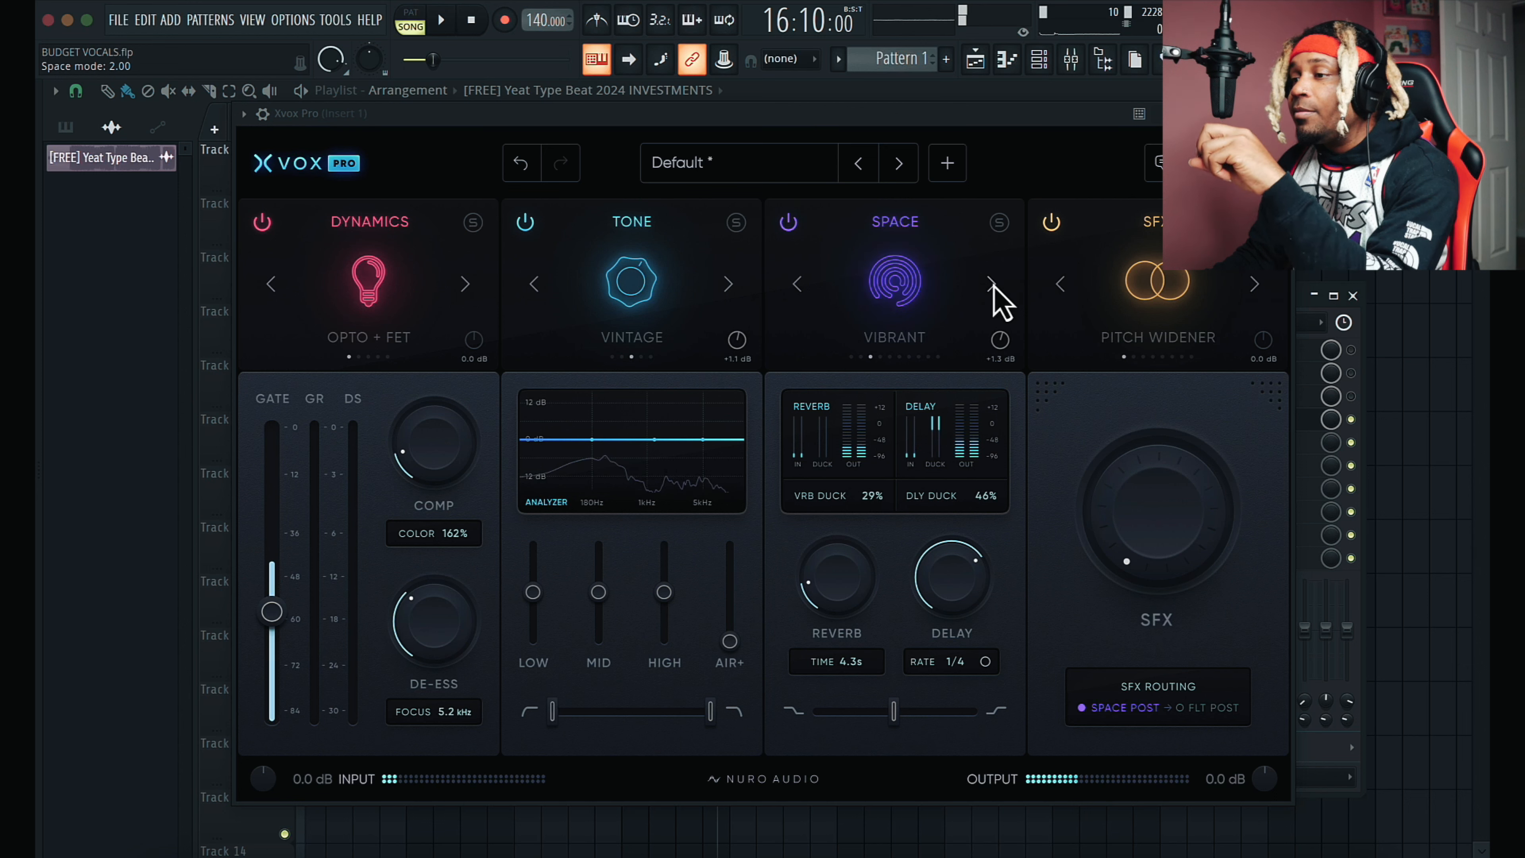
drag(947, 572, 930, 625)
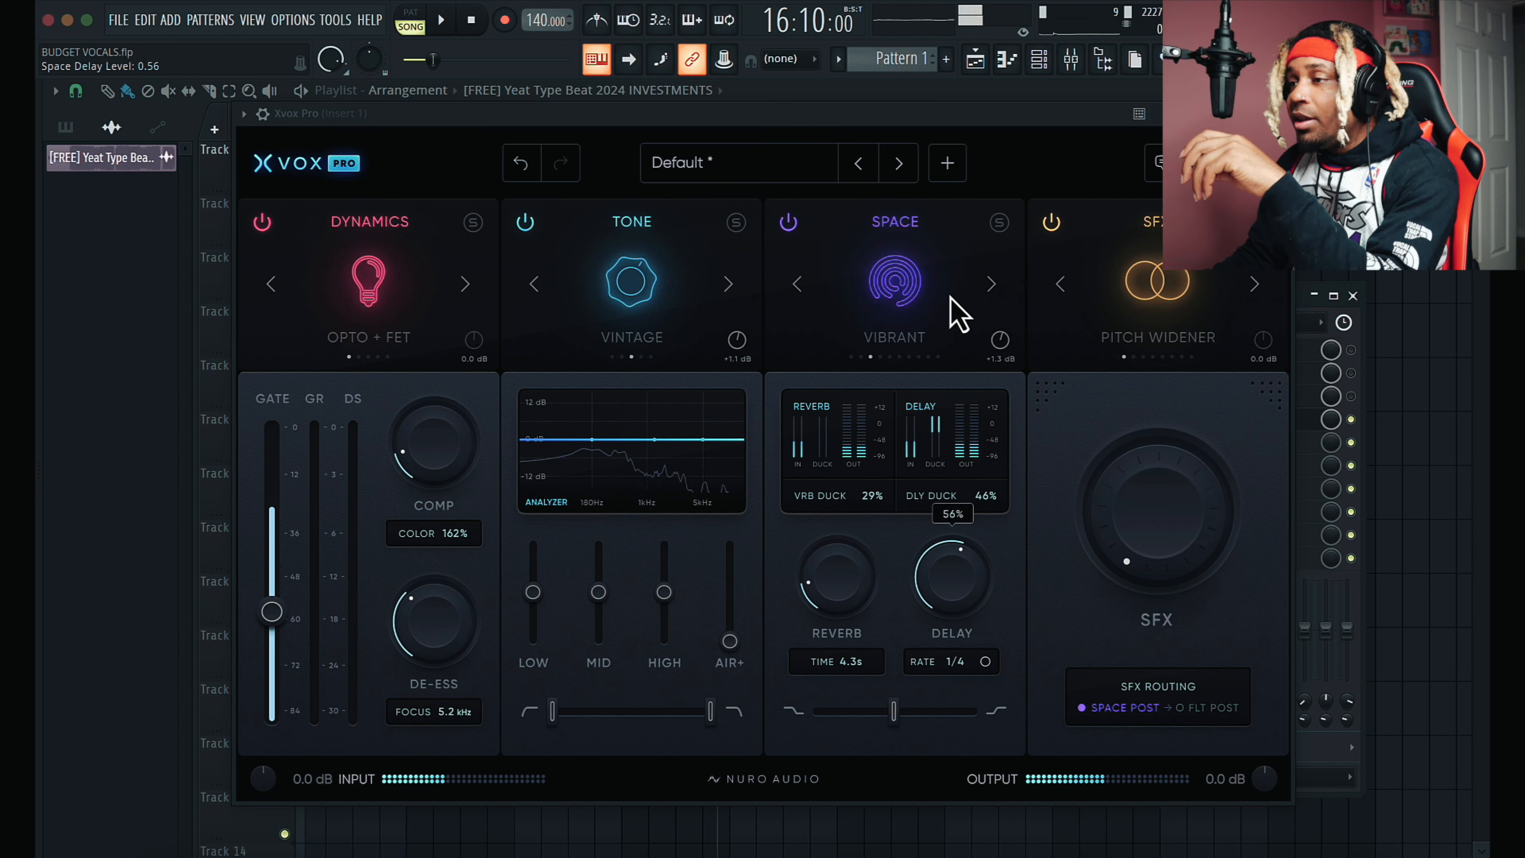
click(990, 284)
click(991, 283)
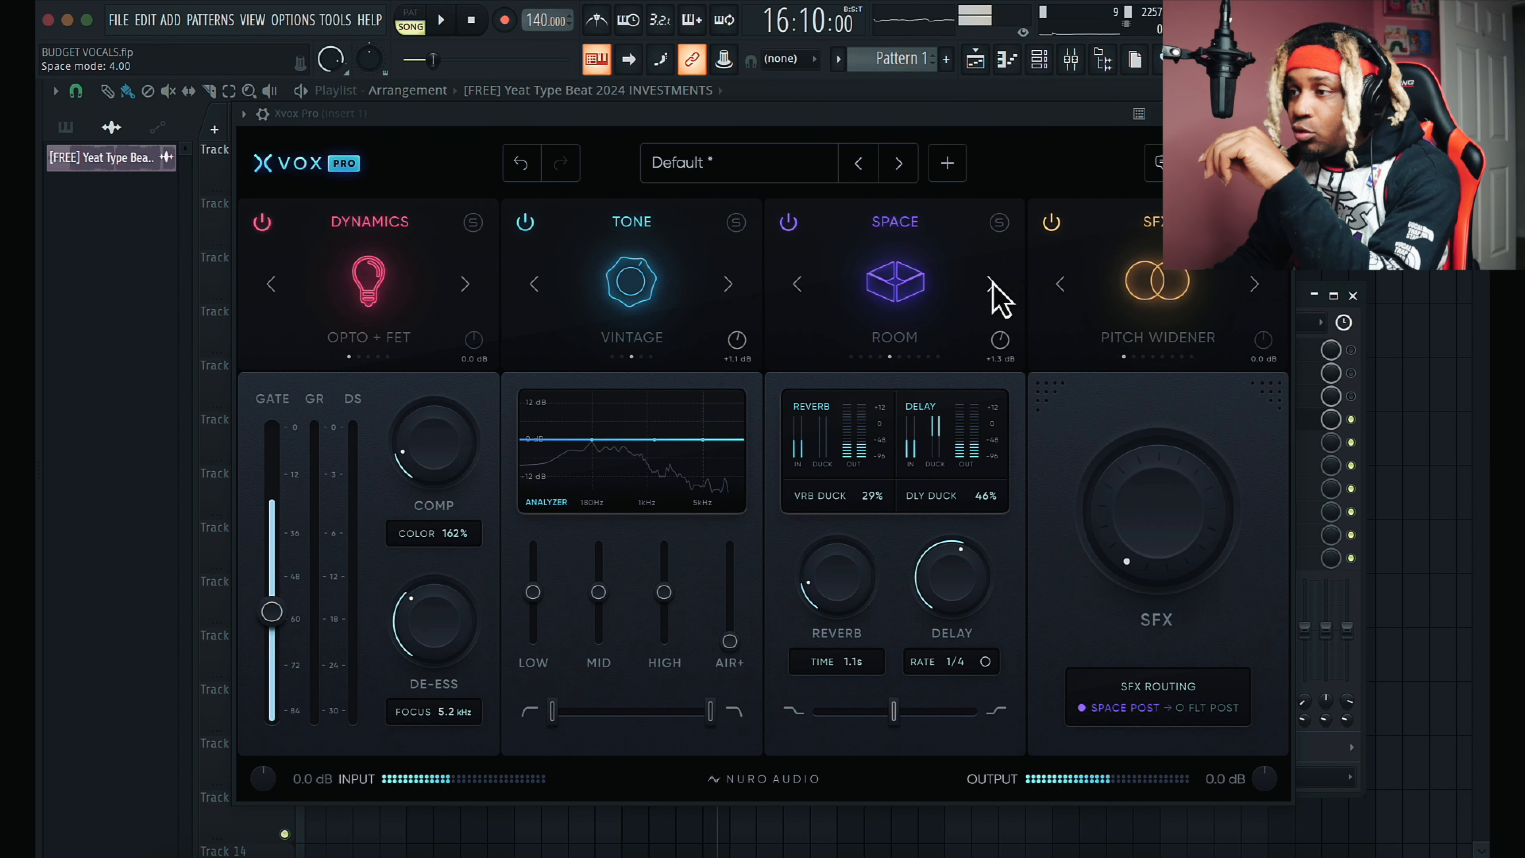
click(990, 284)
click(990, 283)
click(991, 283)
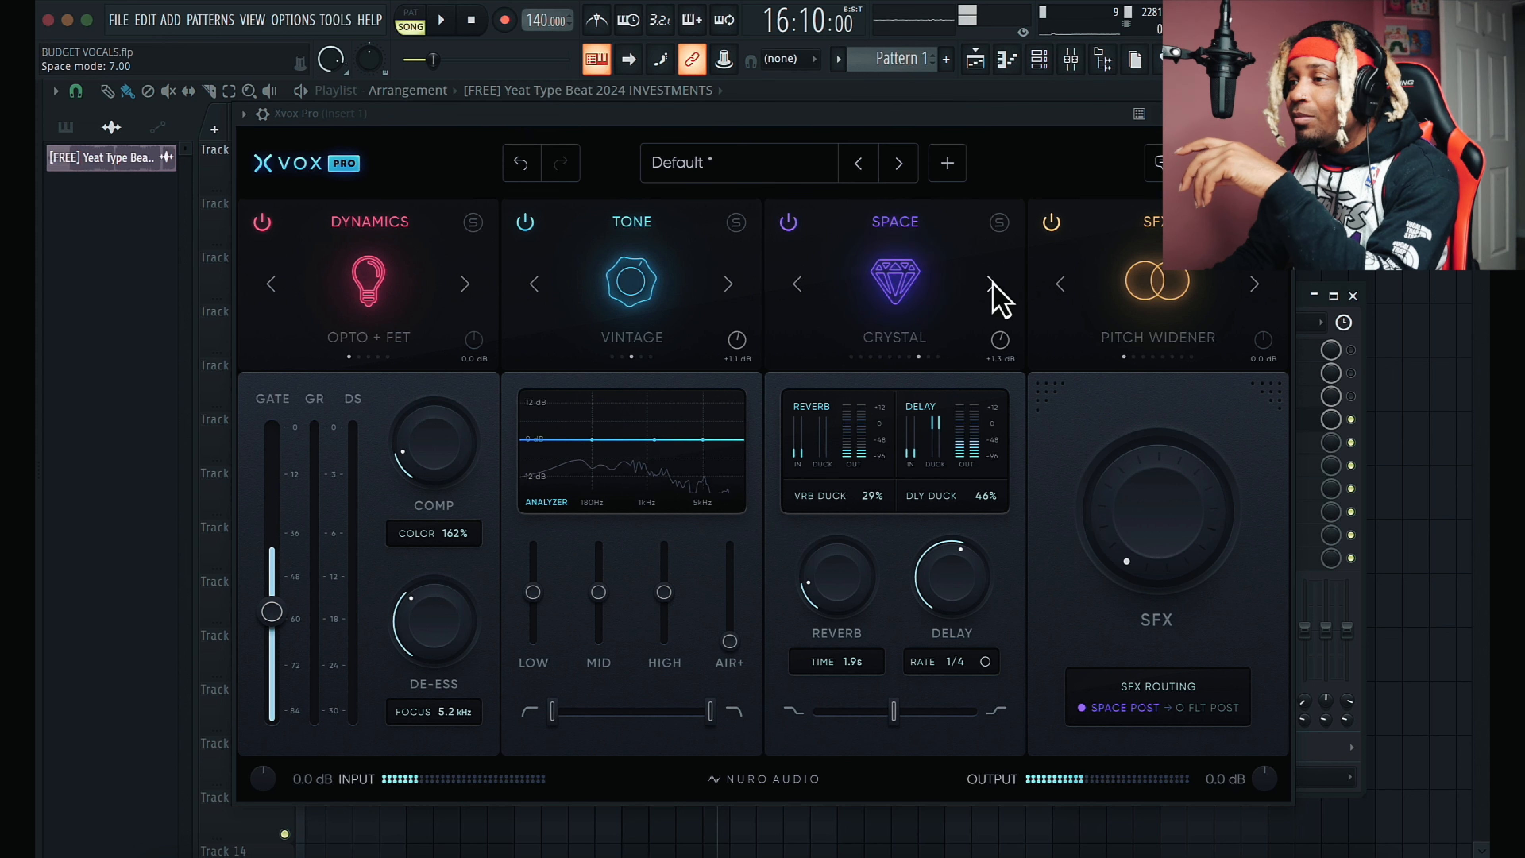
Step: Settle on the Chamber mode in Space and lower the delay to 33% and the reverb to 5%
click(994, 285)
click(994, 284)
click(993, 285)
click(993, 285)
click(994, 285)
click(993, 285)
click(993, 285)
click(994, 285)
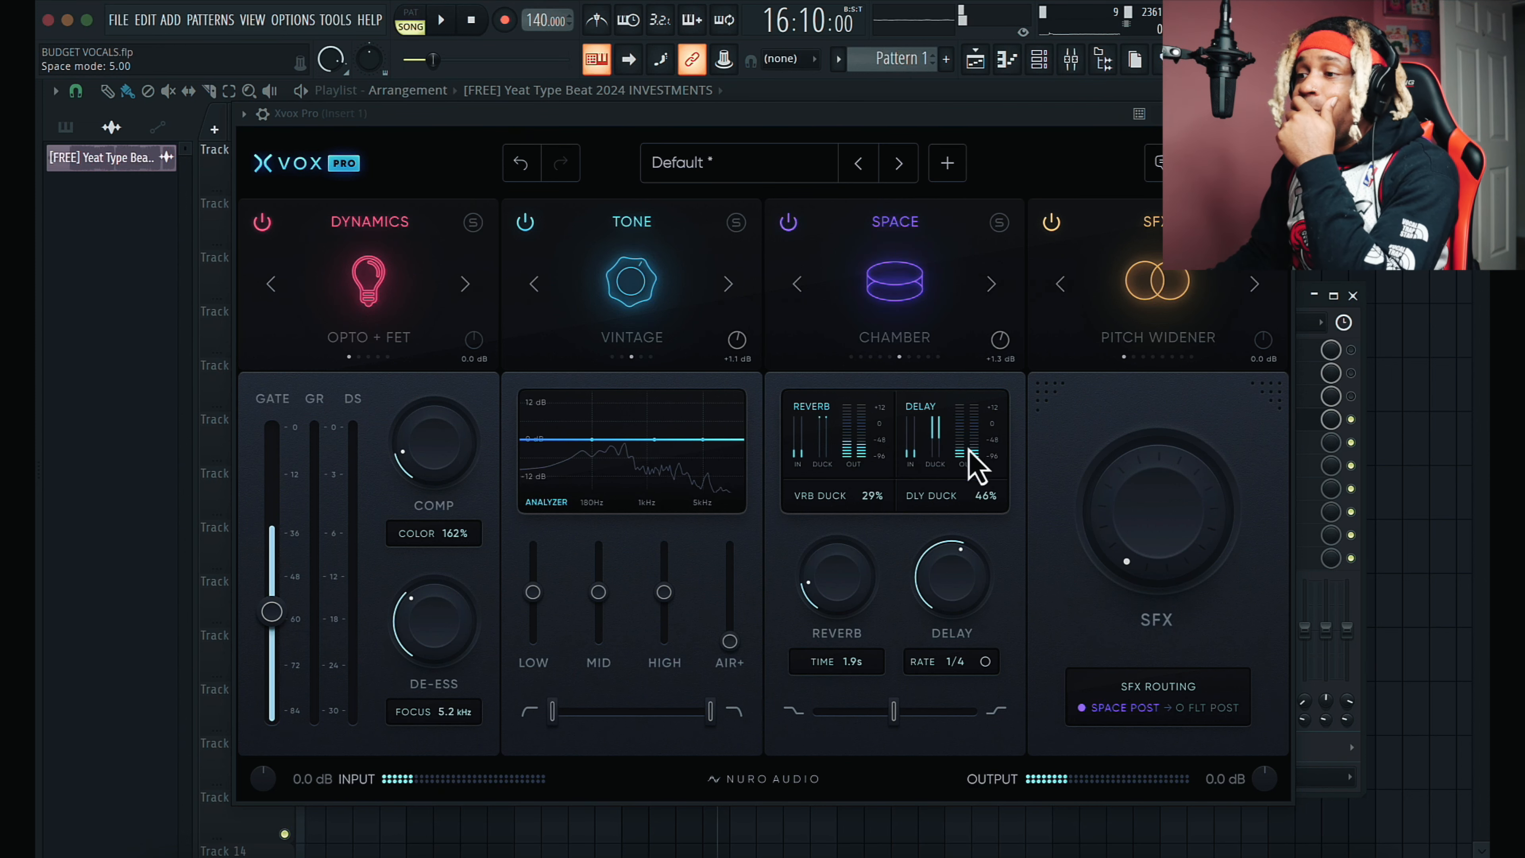
drag(984, 576, 952, 653)
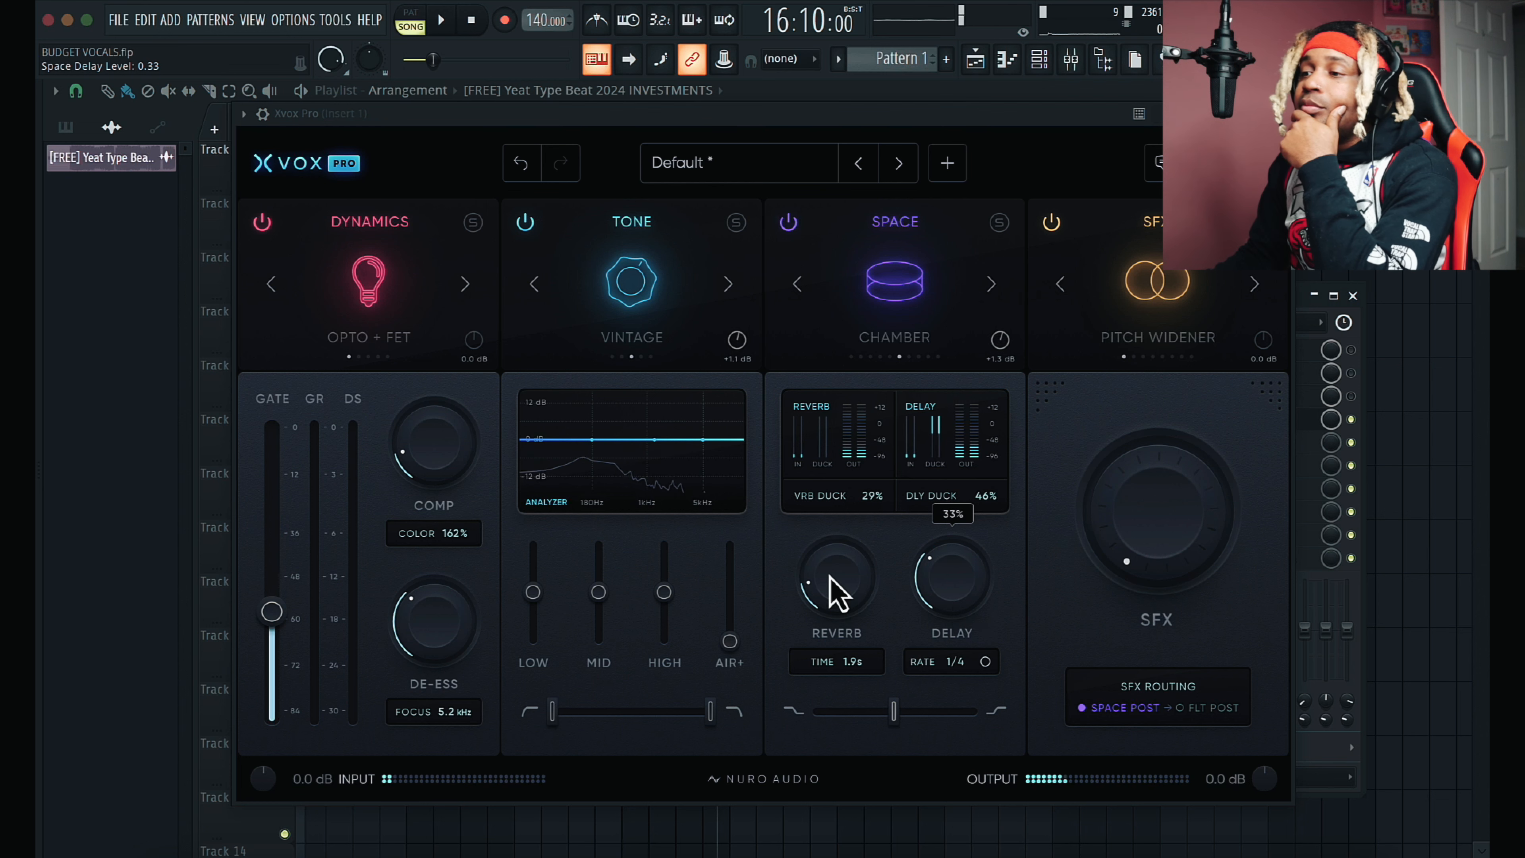
drag(834, 586, 832, 637)
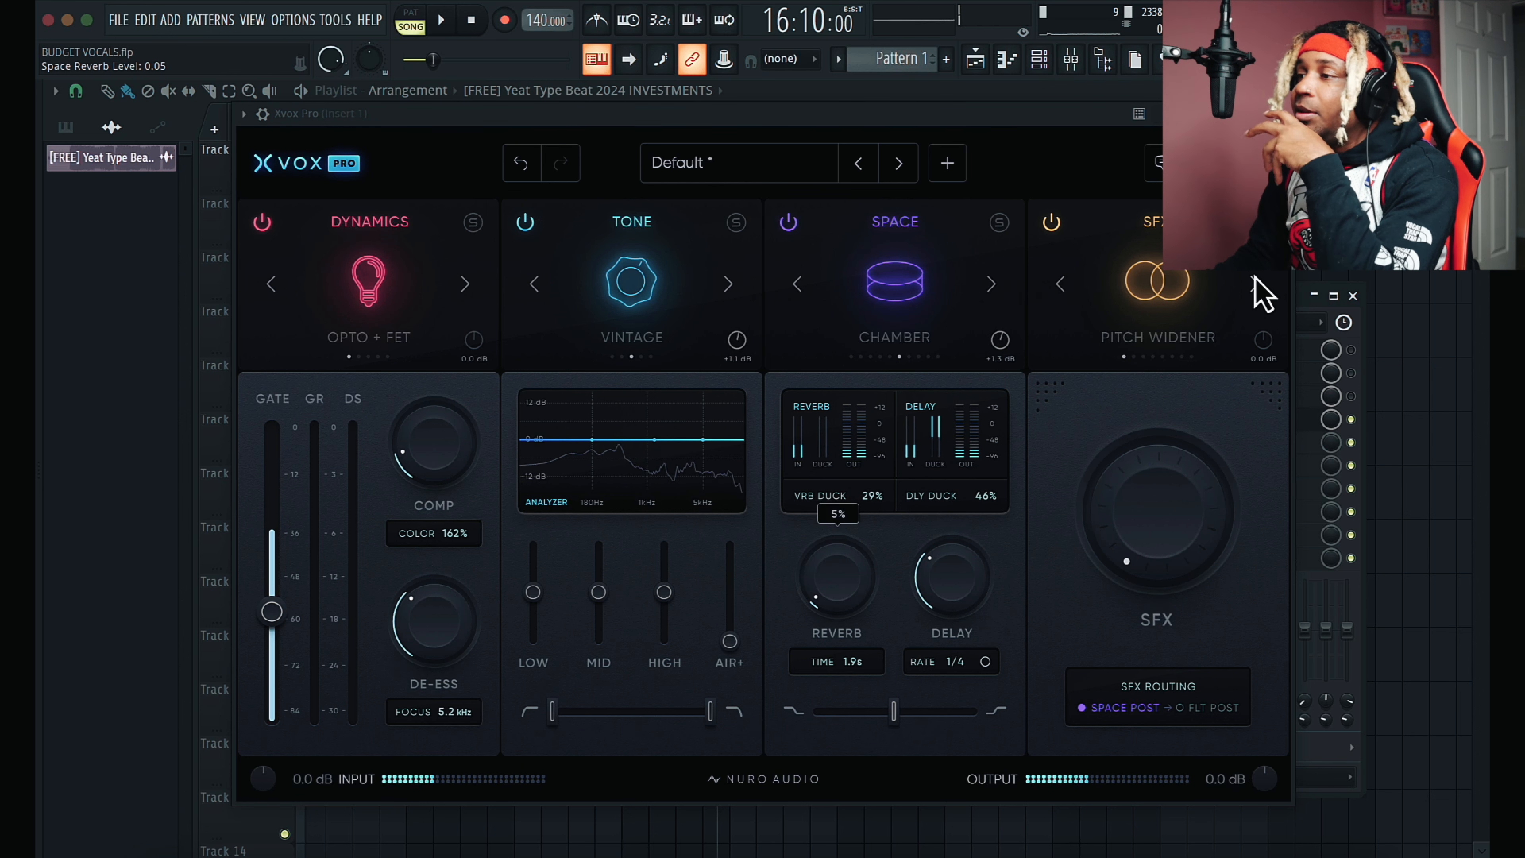
Step: Raise the SFX amount to 77% and step through the SFX modes from Pitch Widener to Telephone
drag(1188, 544, 1162, 324)
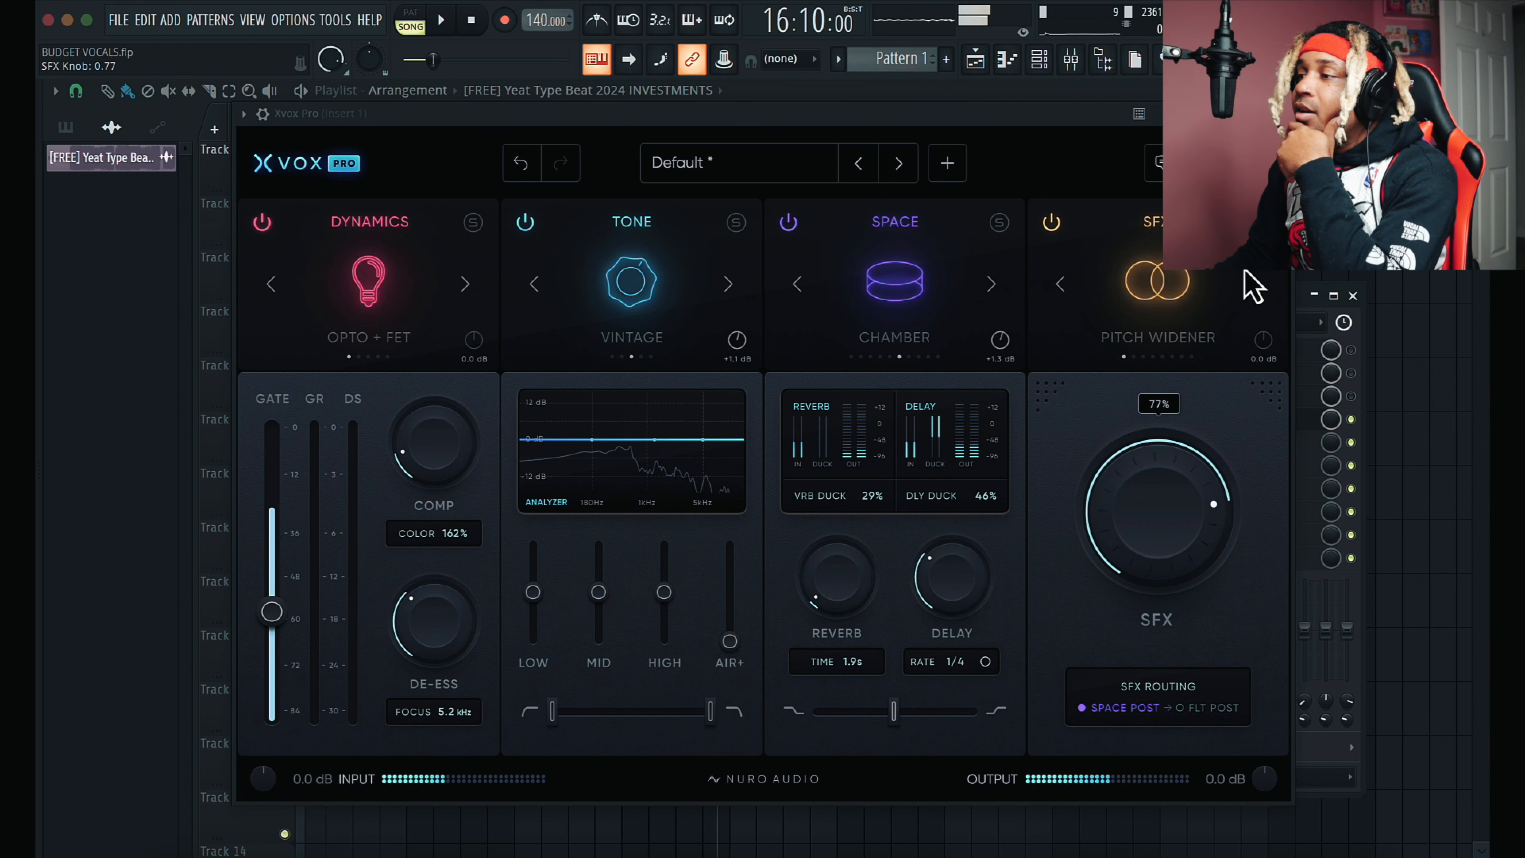
click(1254, 285)
click(1255, 286)
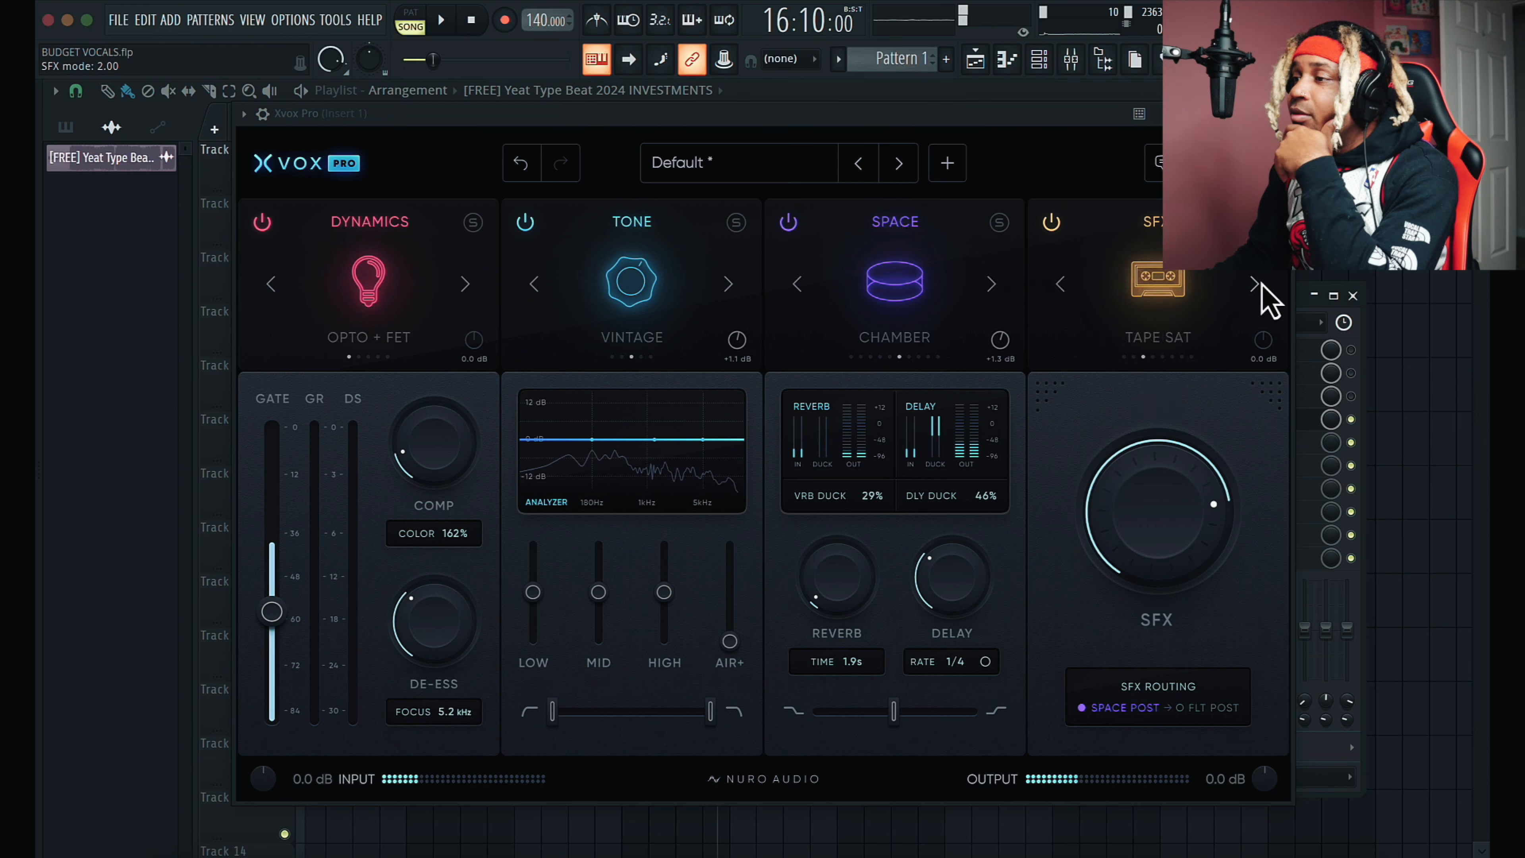
drag(1132, 517, 1167, 555)
click(1255, 285)
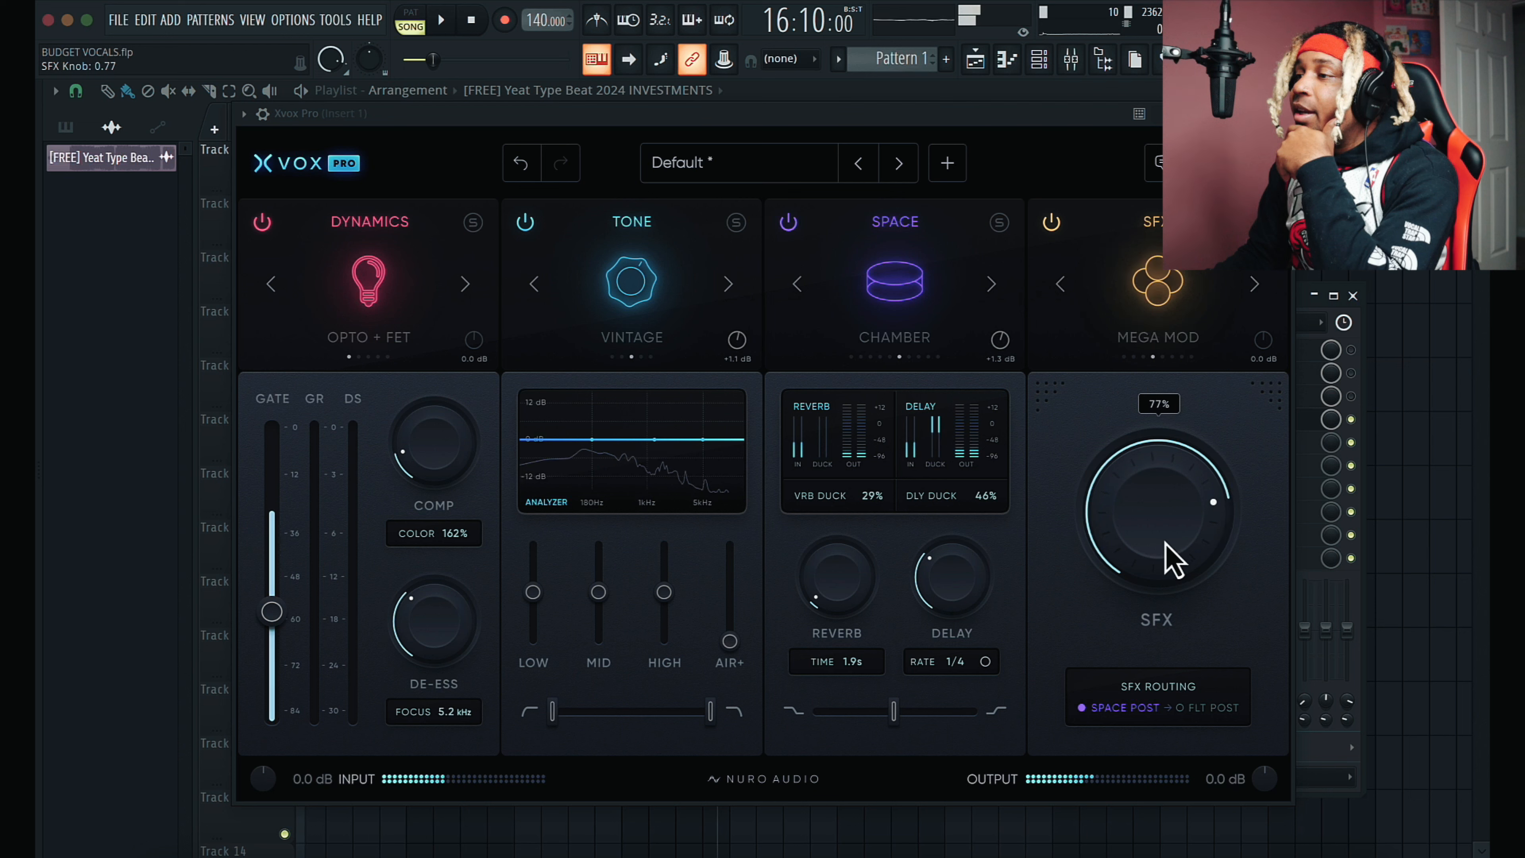
click(1255, 285)
click(1255, 285)
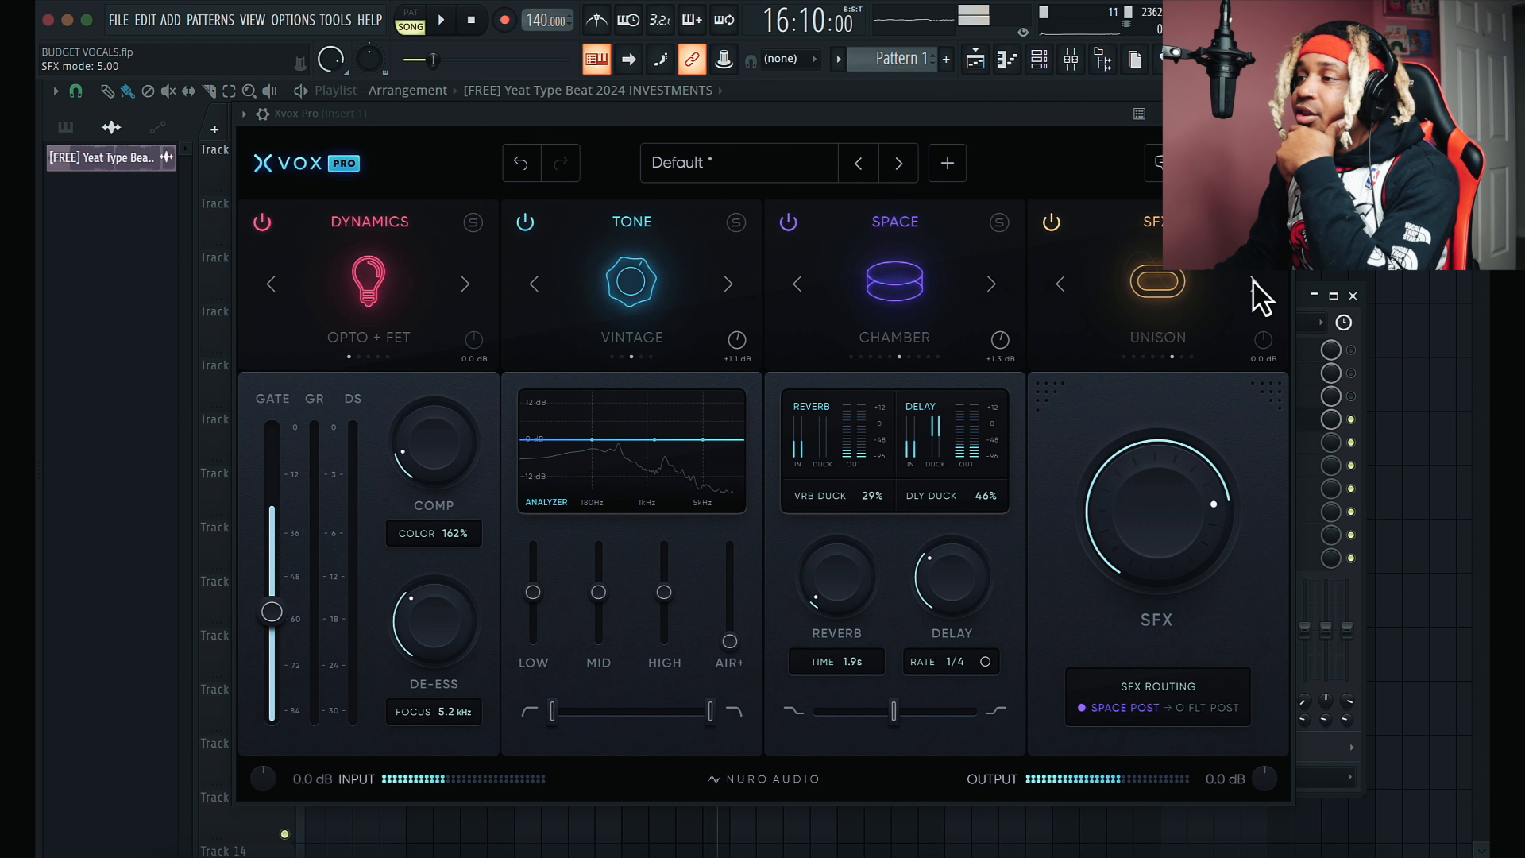
click(1254, 285)
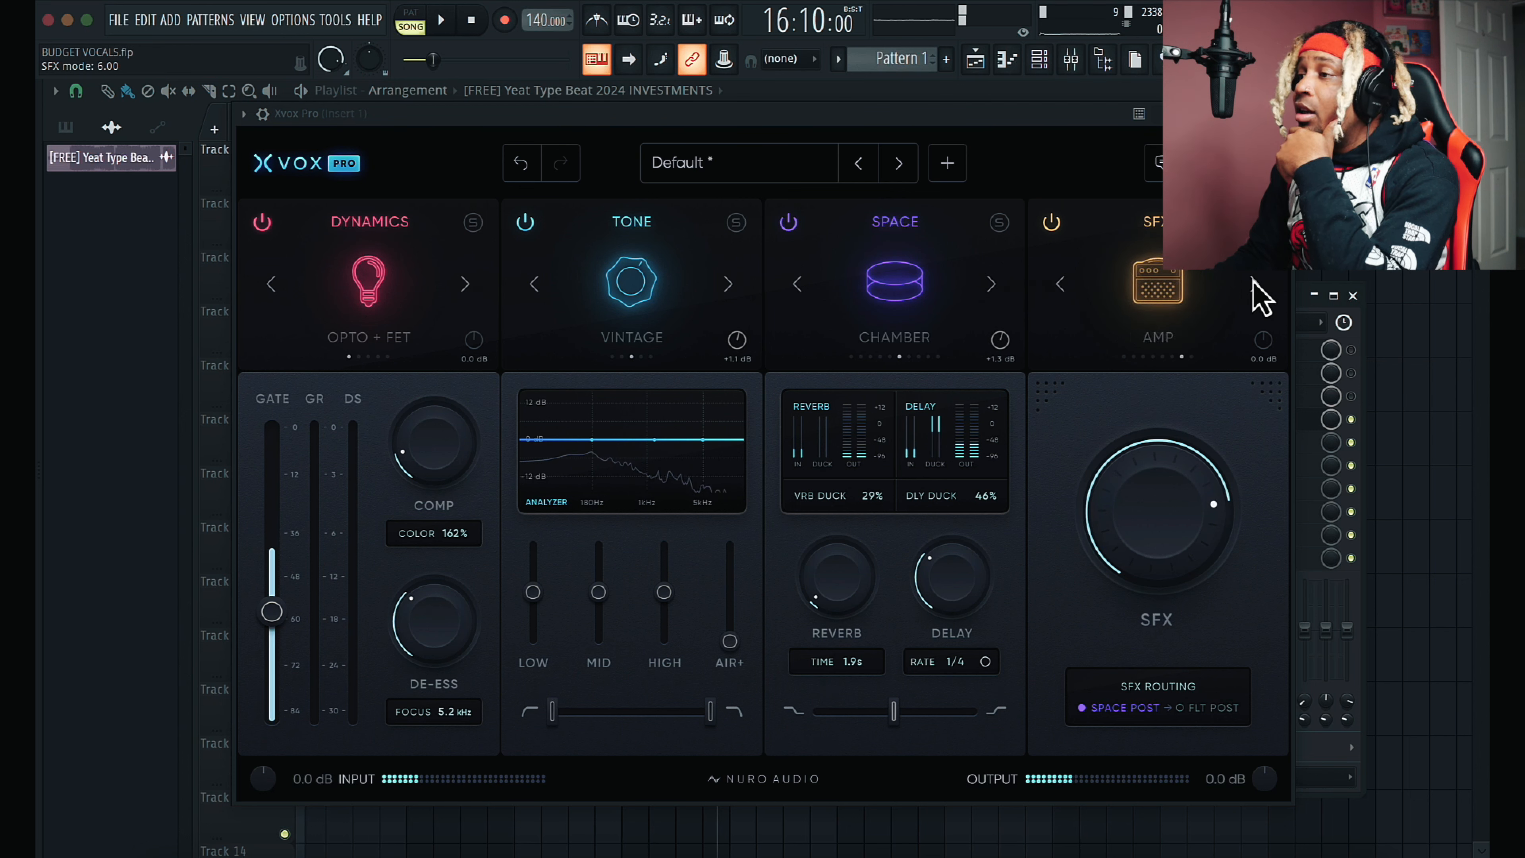
click(1255, 285)
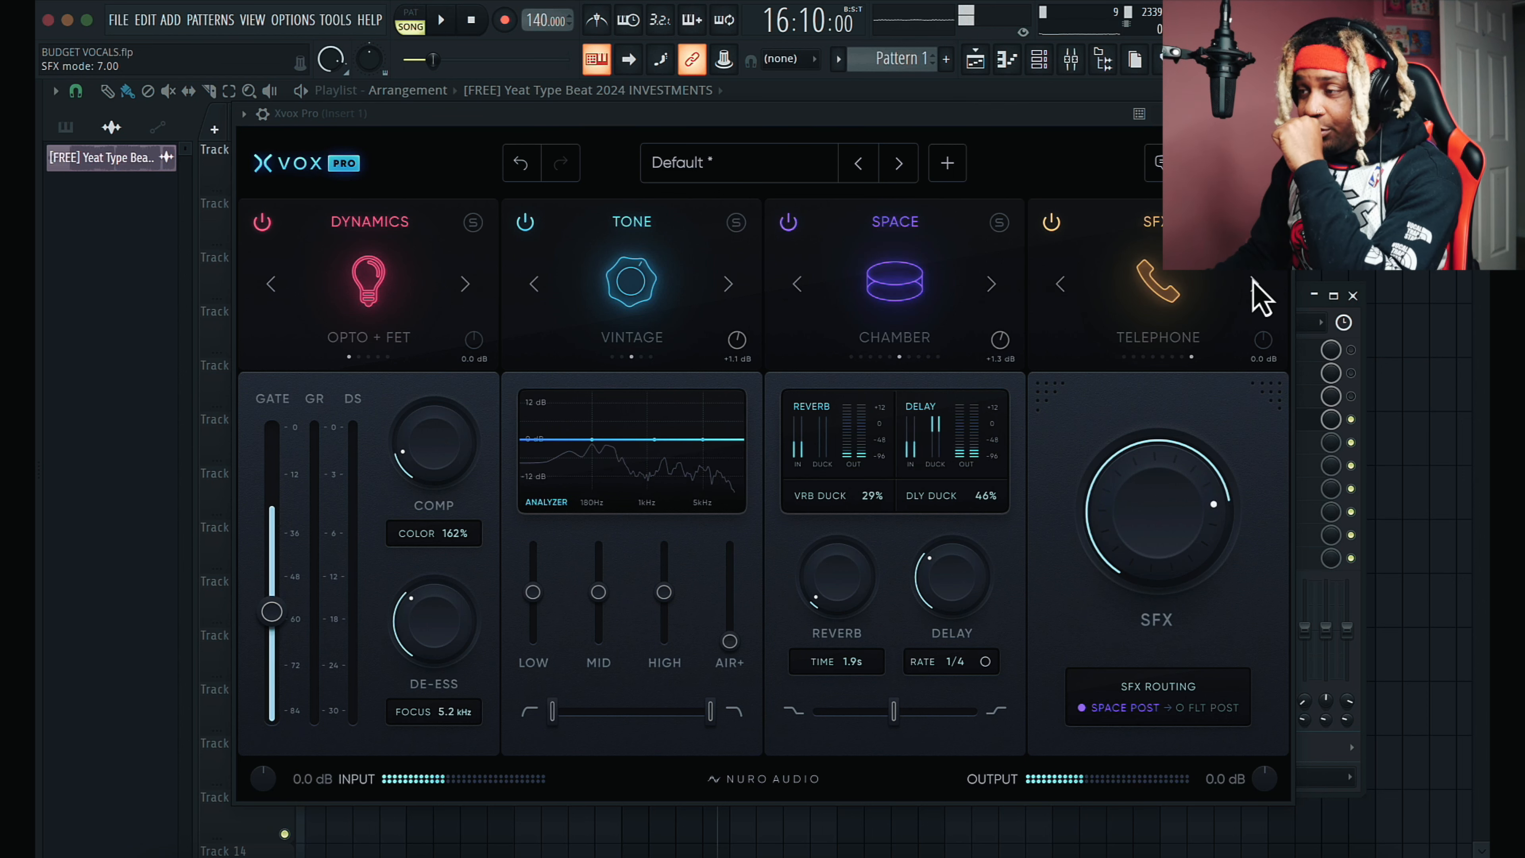
Step: Audition the Telephone effect at 100% and reset the SFX amount to zero
drag(1167, 534, 1160, 425)
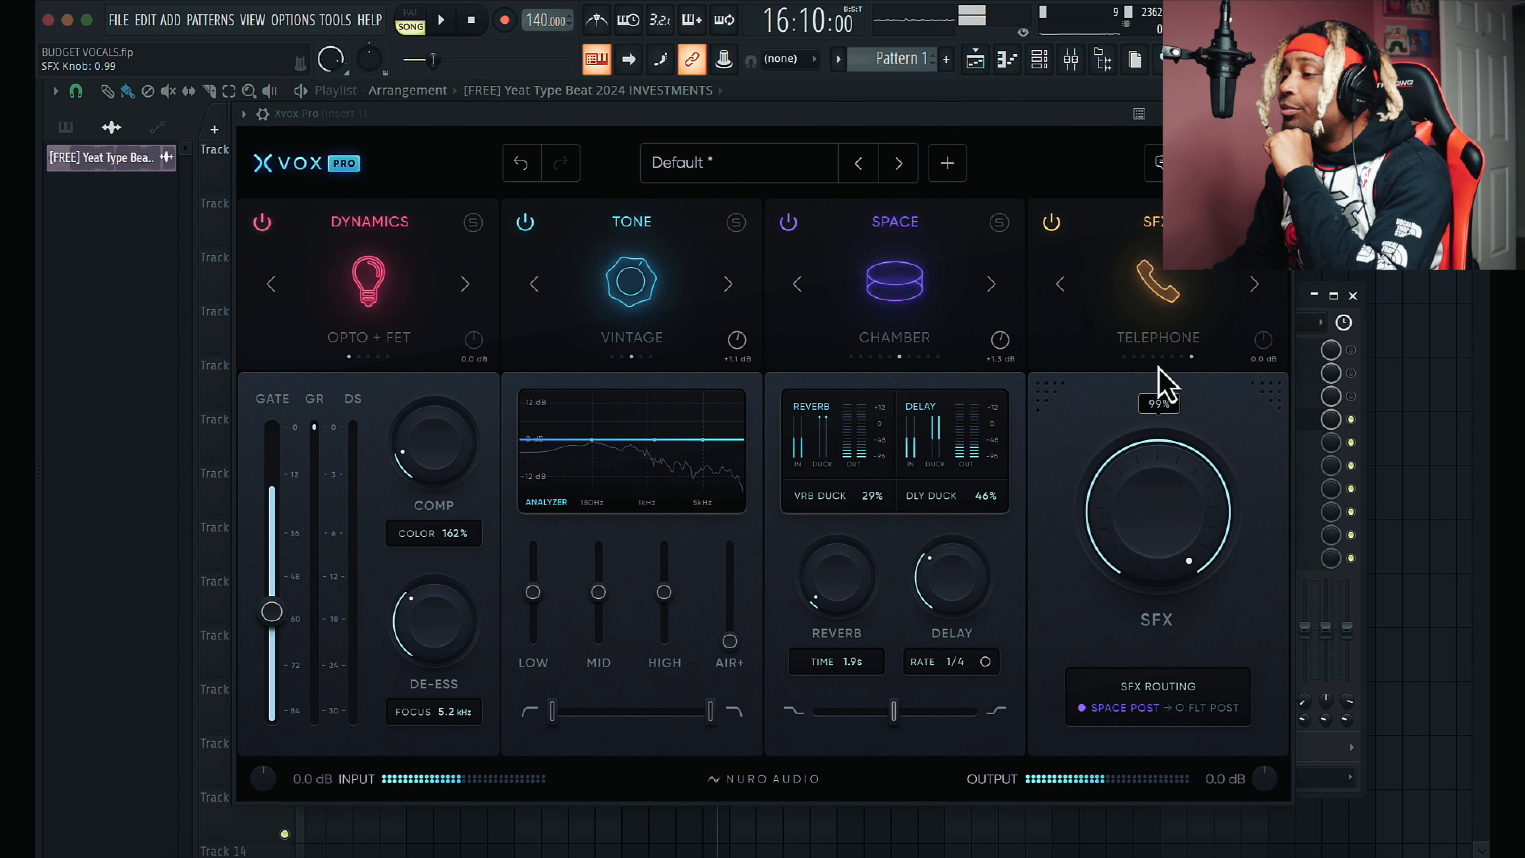
drag(1179, 574, 1144, 520)
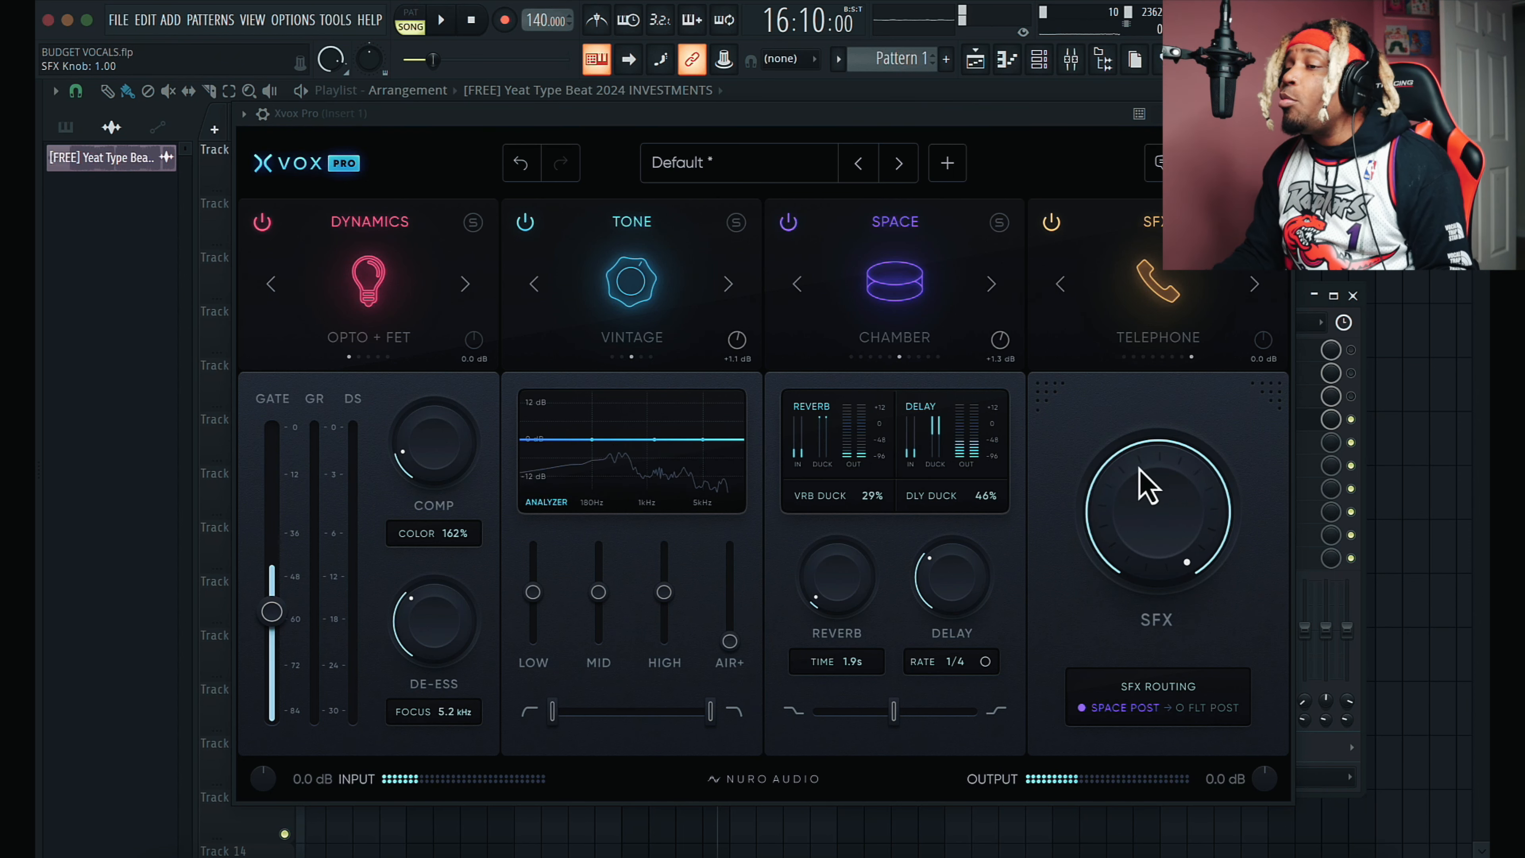
double_click(1156, 507)
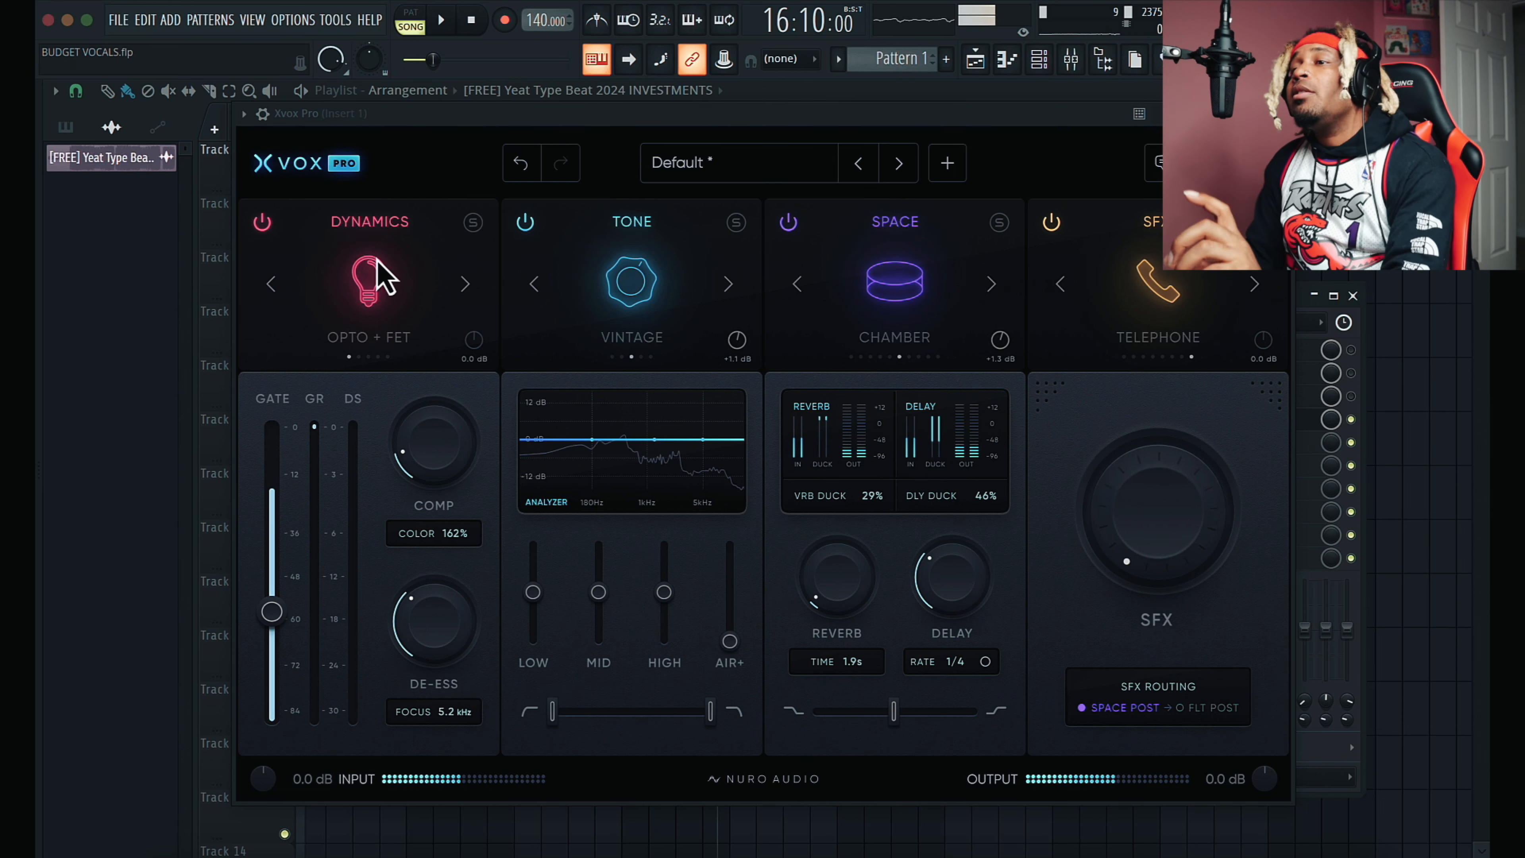
Step: Turn off the Space section and close the Xvox Pro window
click(788, 222)
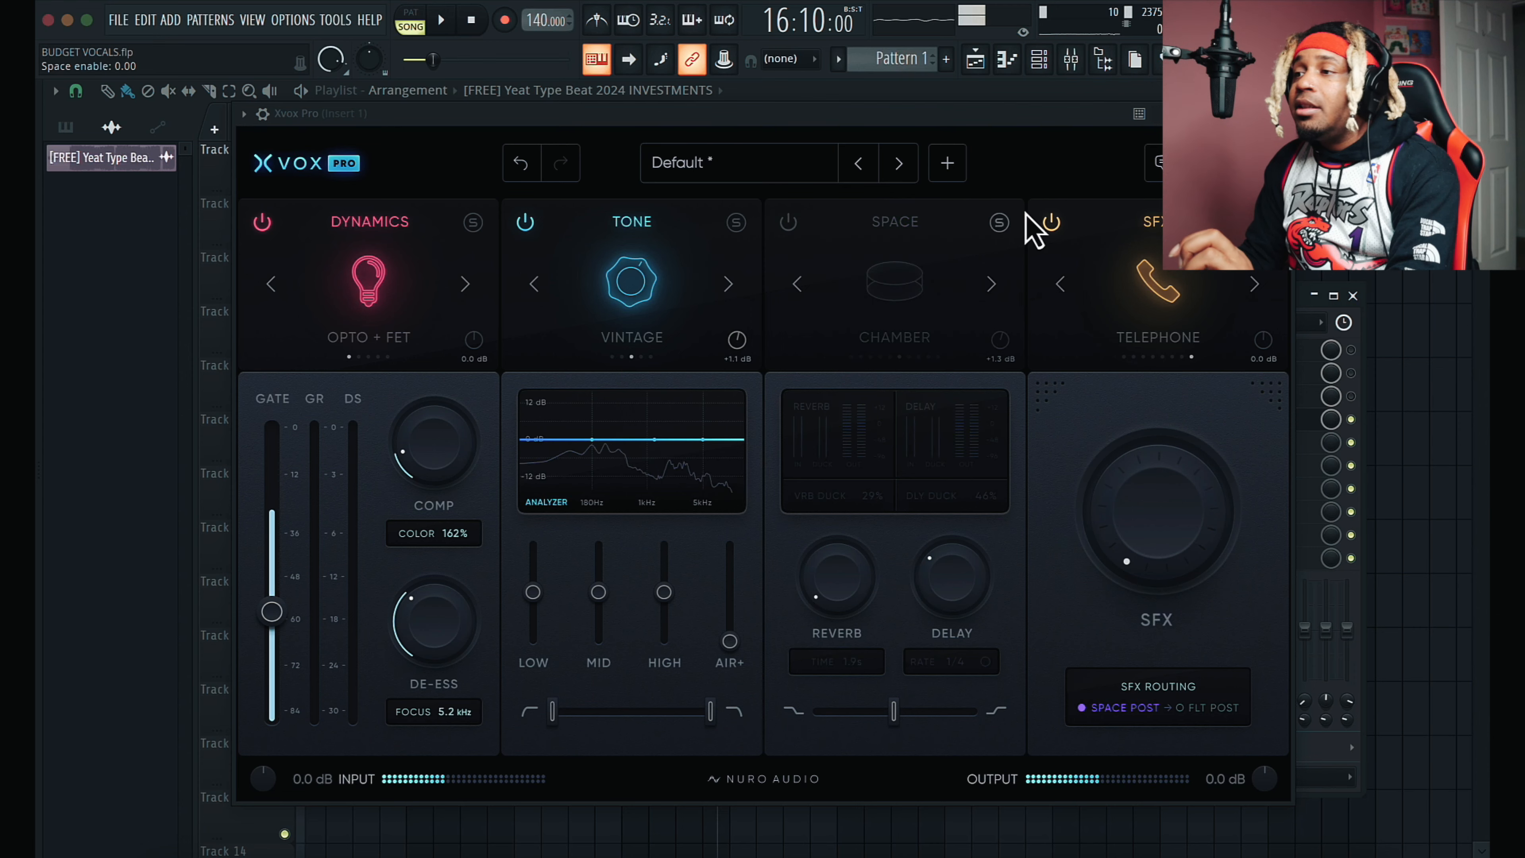
key(Escape)
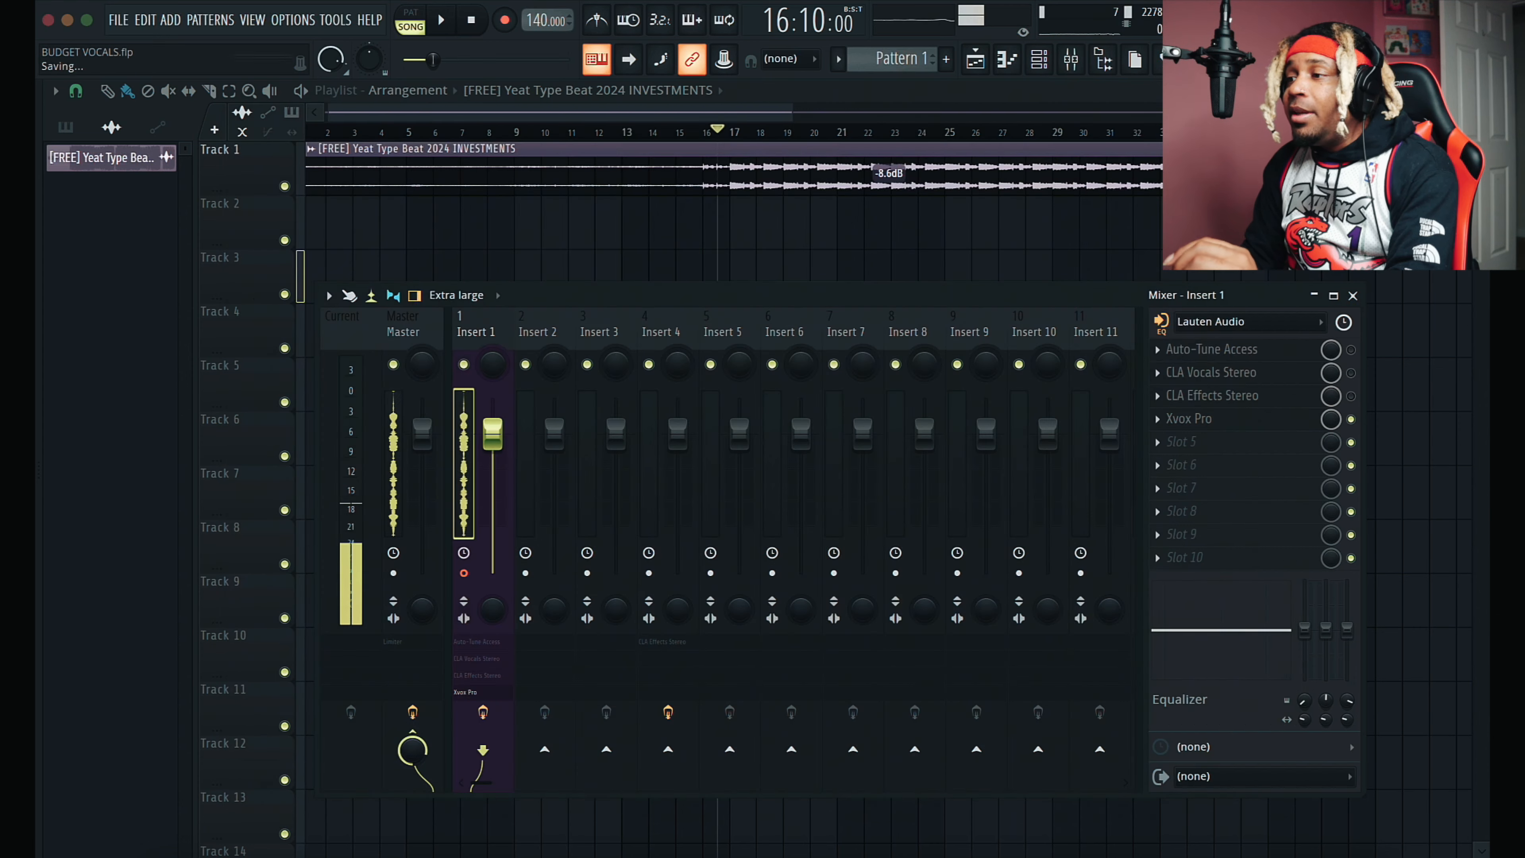
Step: Load Xvox Space into slot 5 of Insert 1, compare it with the Space section of Xvox Pro, and reposition its window
right_click(1171, 436)
mouse_move(1180, 428)
scroll(1014, 346, down, 10)
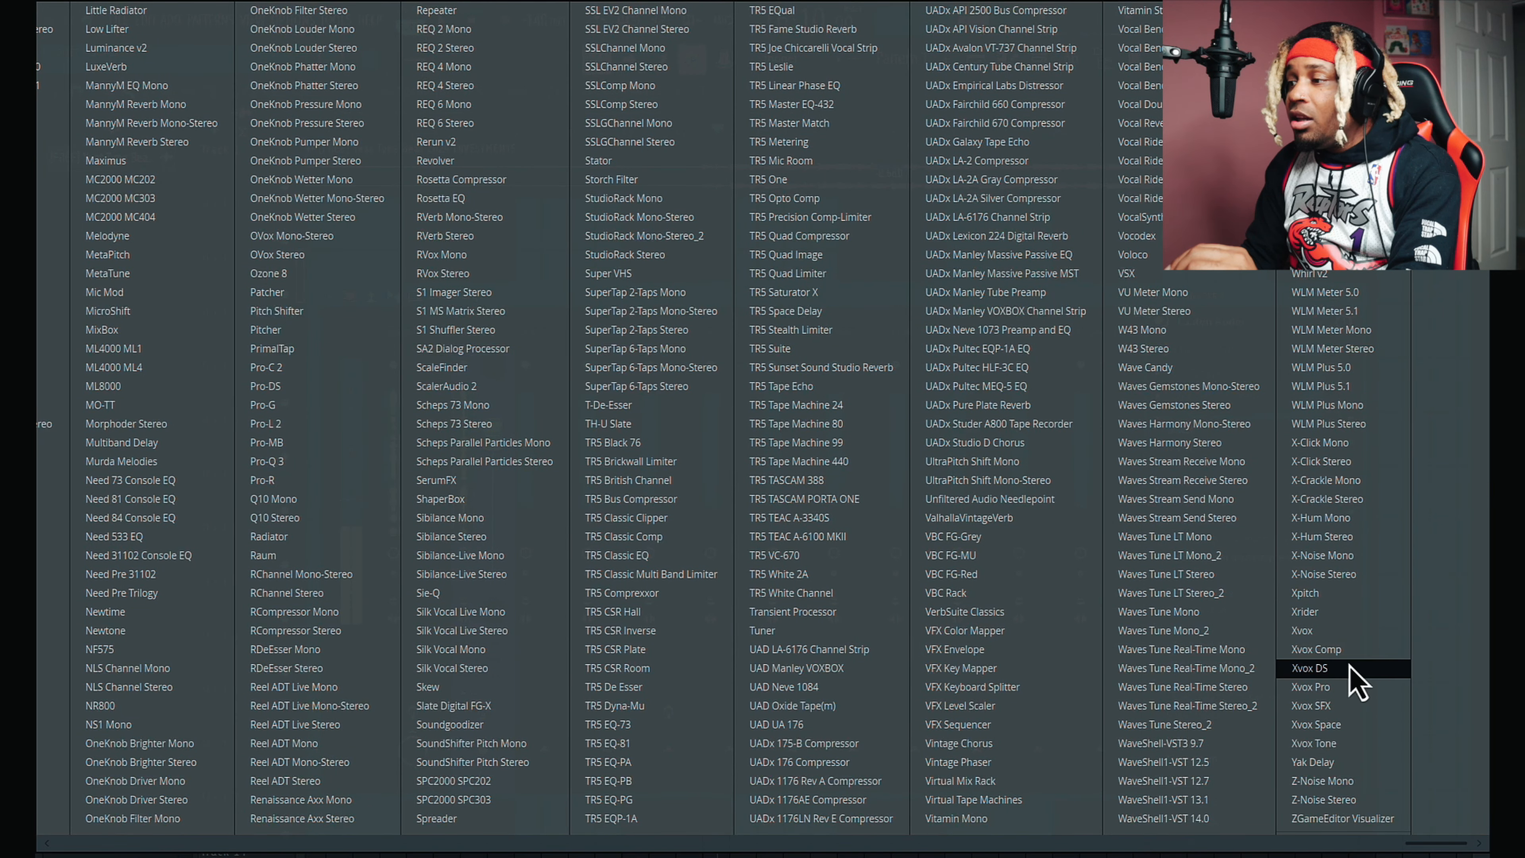
click(1344, 726)
drag(231, 27, 943, 192)
click(1195, 419)
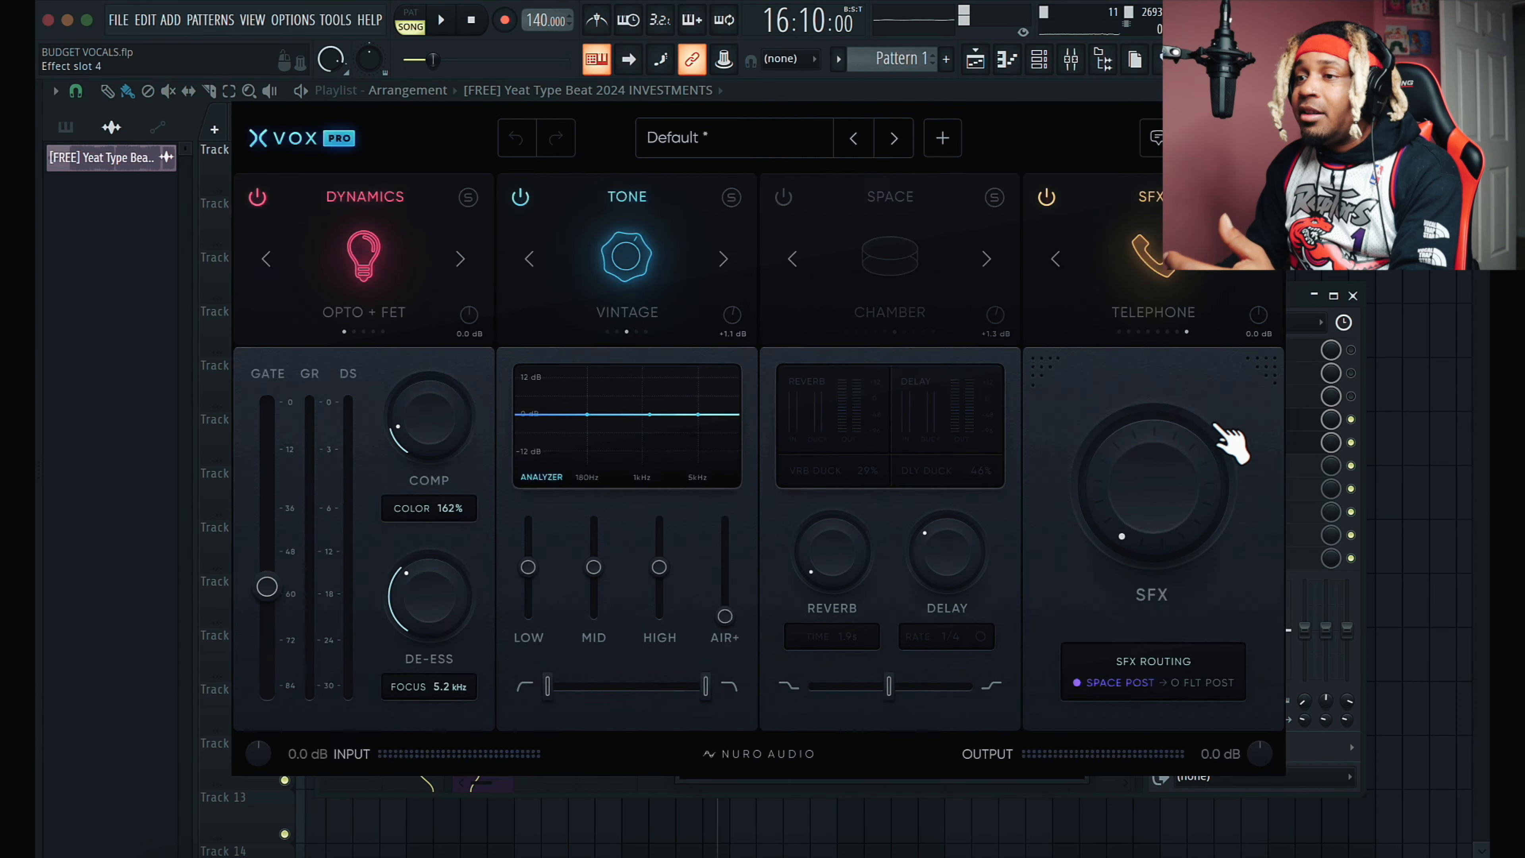
click(1283, 113)
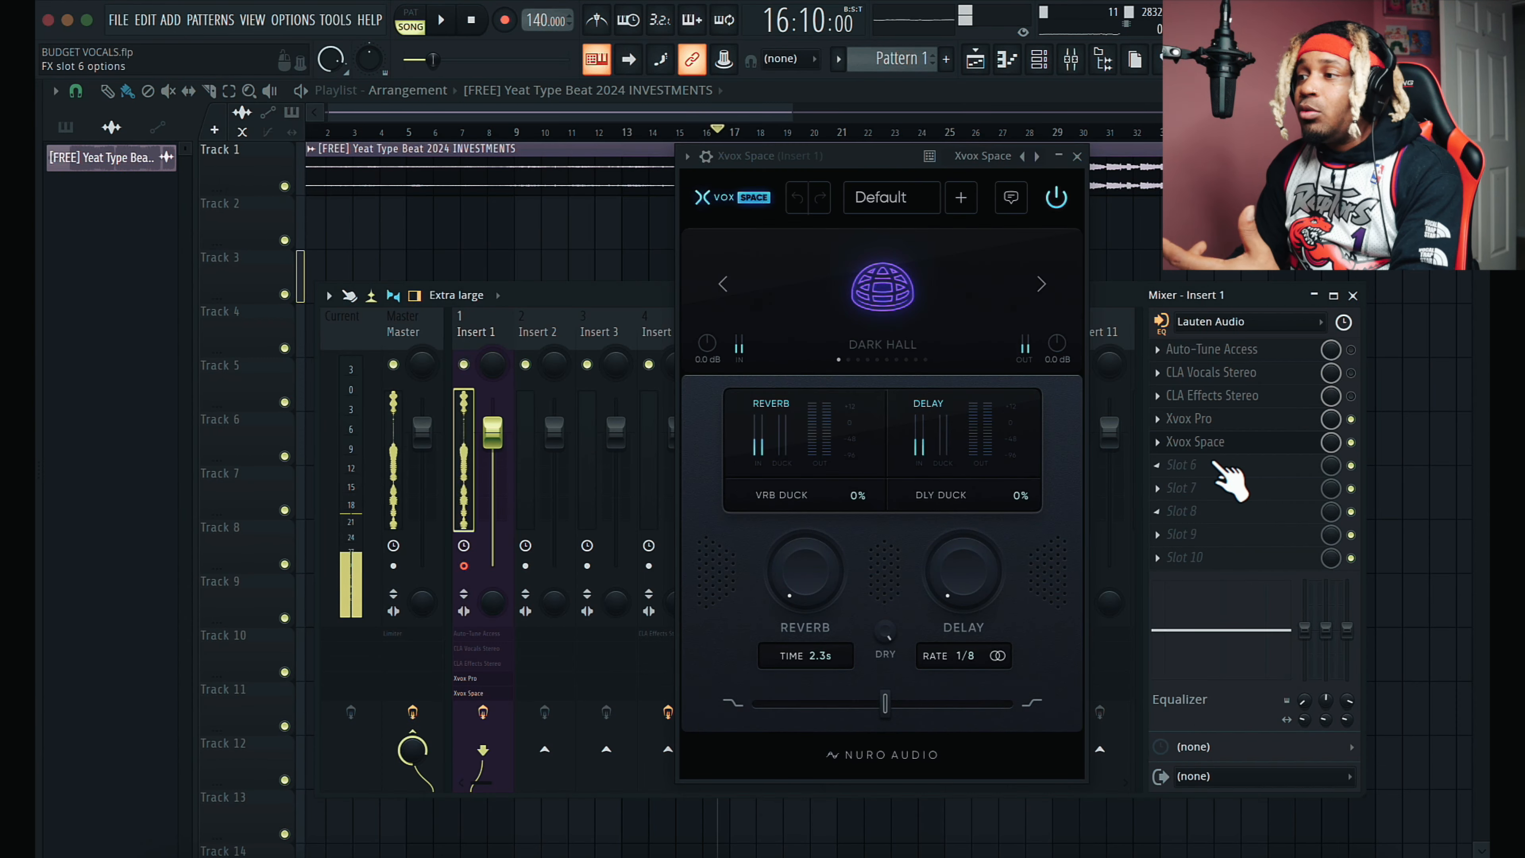
drag(885, 156, 798, 153)
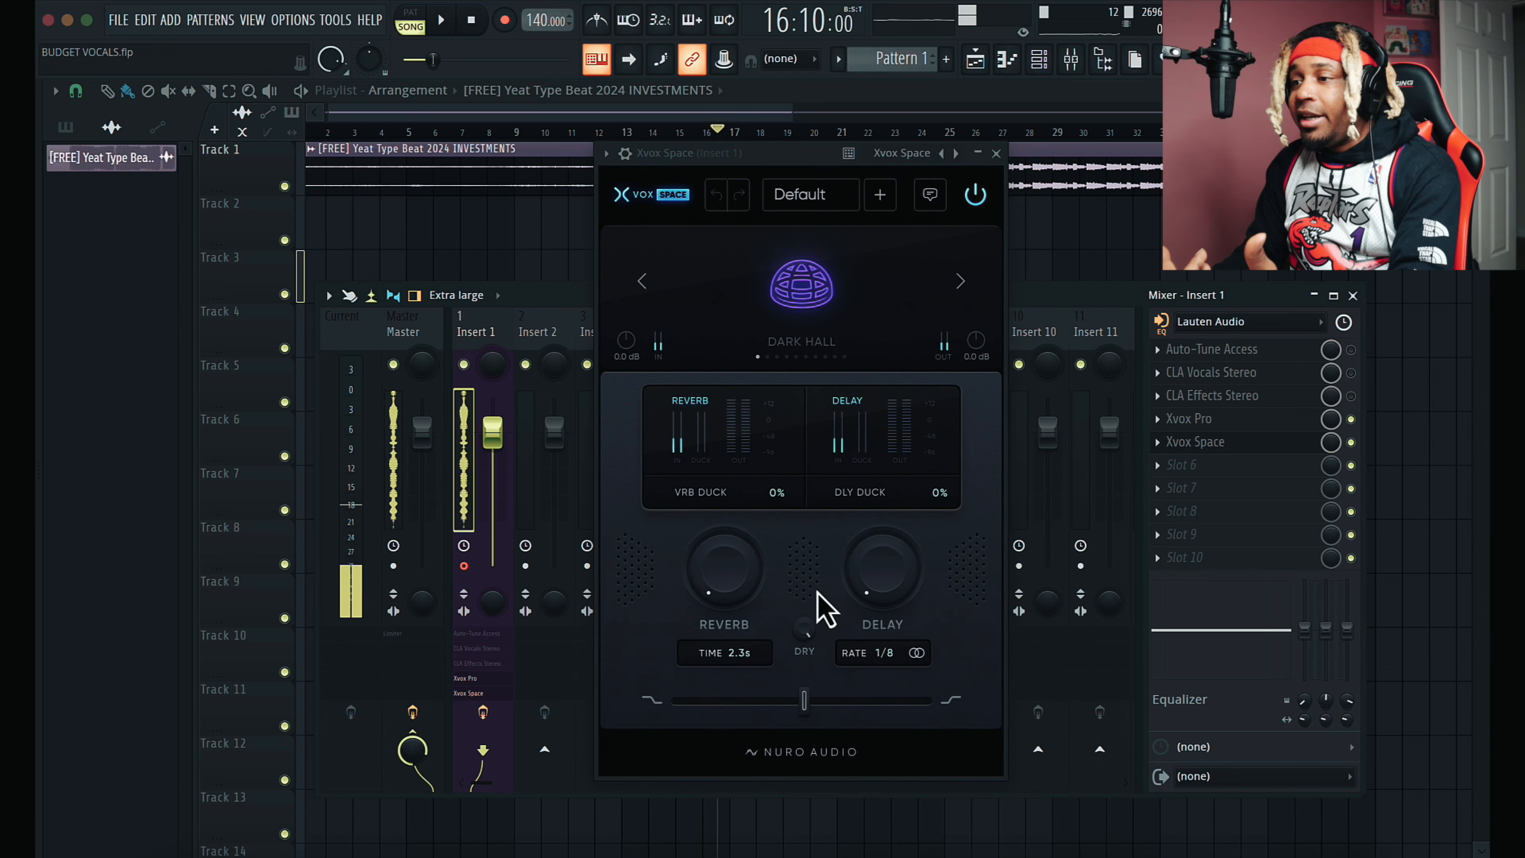
Step: Load Xvox Tone into slot 6 beside the Xvox Space window and raise its mid band to 0.61
click(1171, 466)
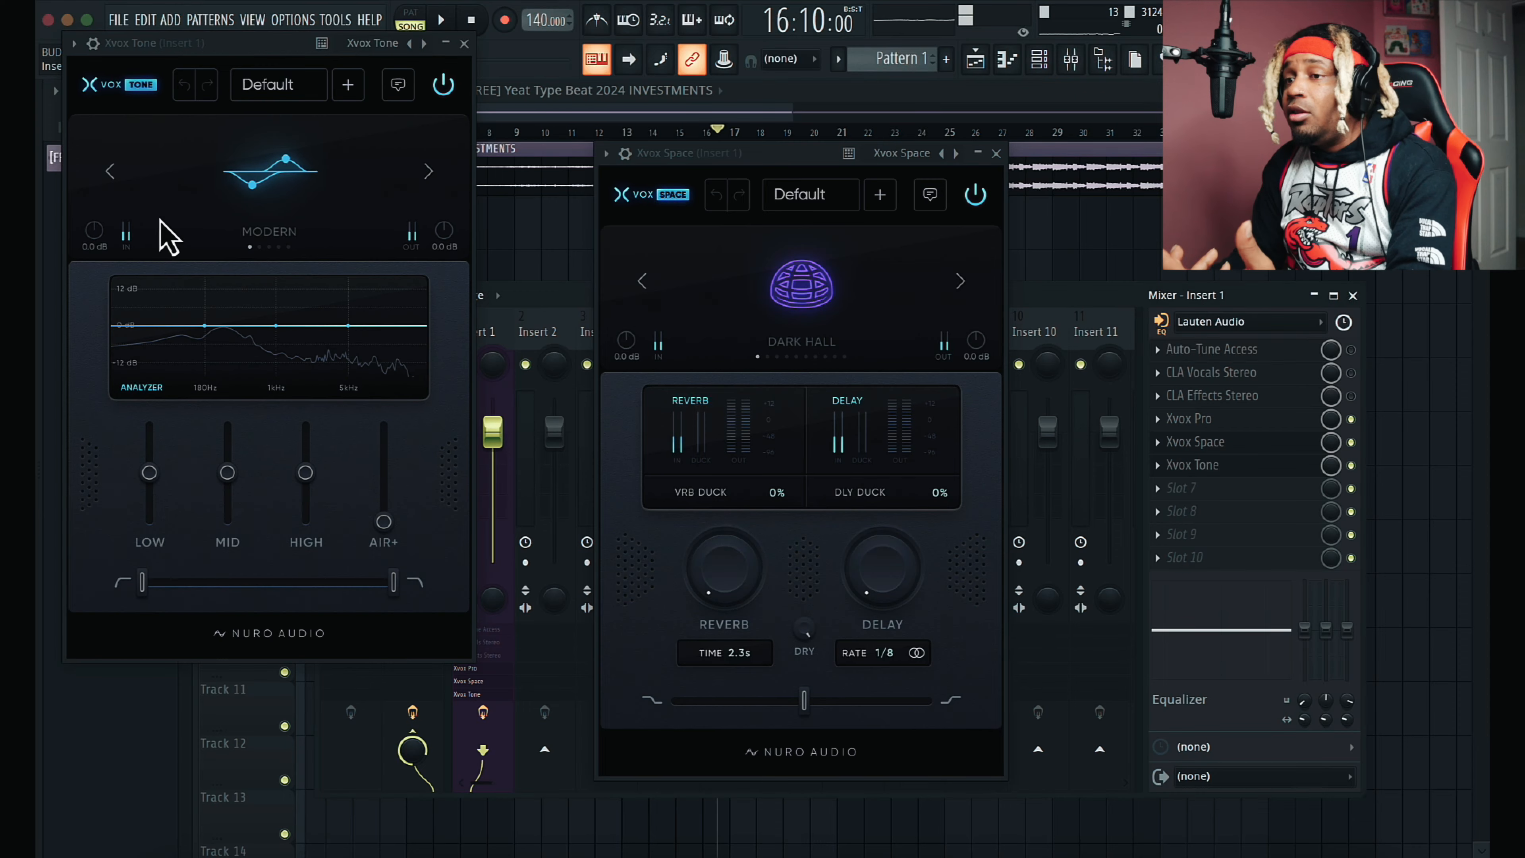
drag(260, 49, 479, 182)
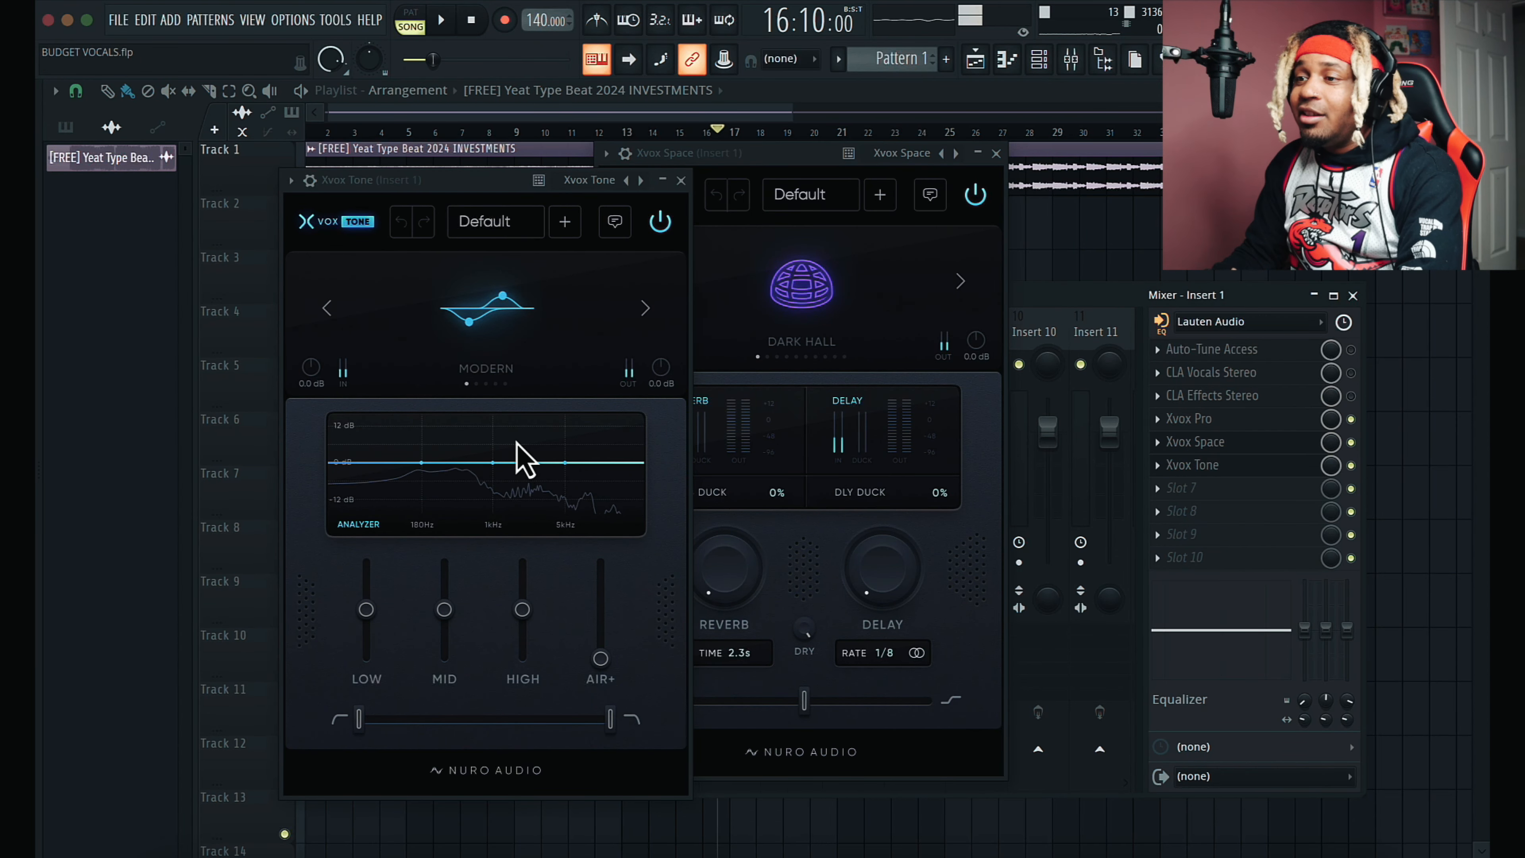
drag(493, 463, 496, 448)
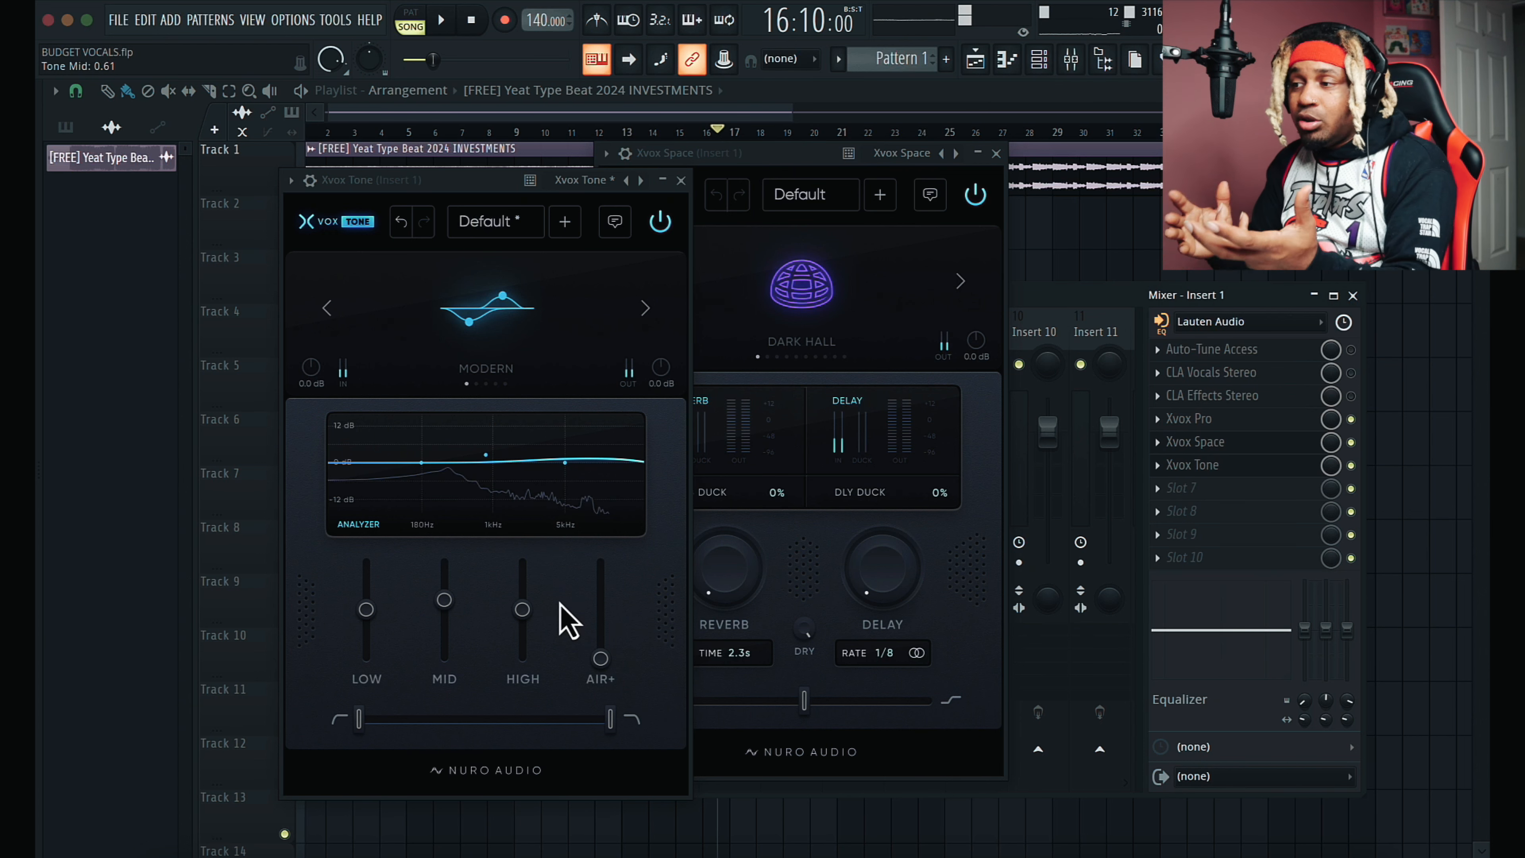
Step: Close both Xvox module windows, bypass Xvox Space and Xvox Tone, and enable Auto-Tune Access on Insert 1
click(681, 179)
click(996, 152)
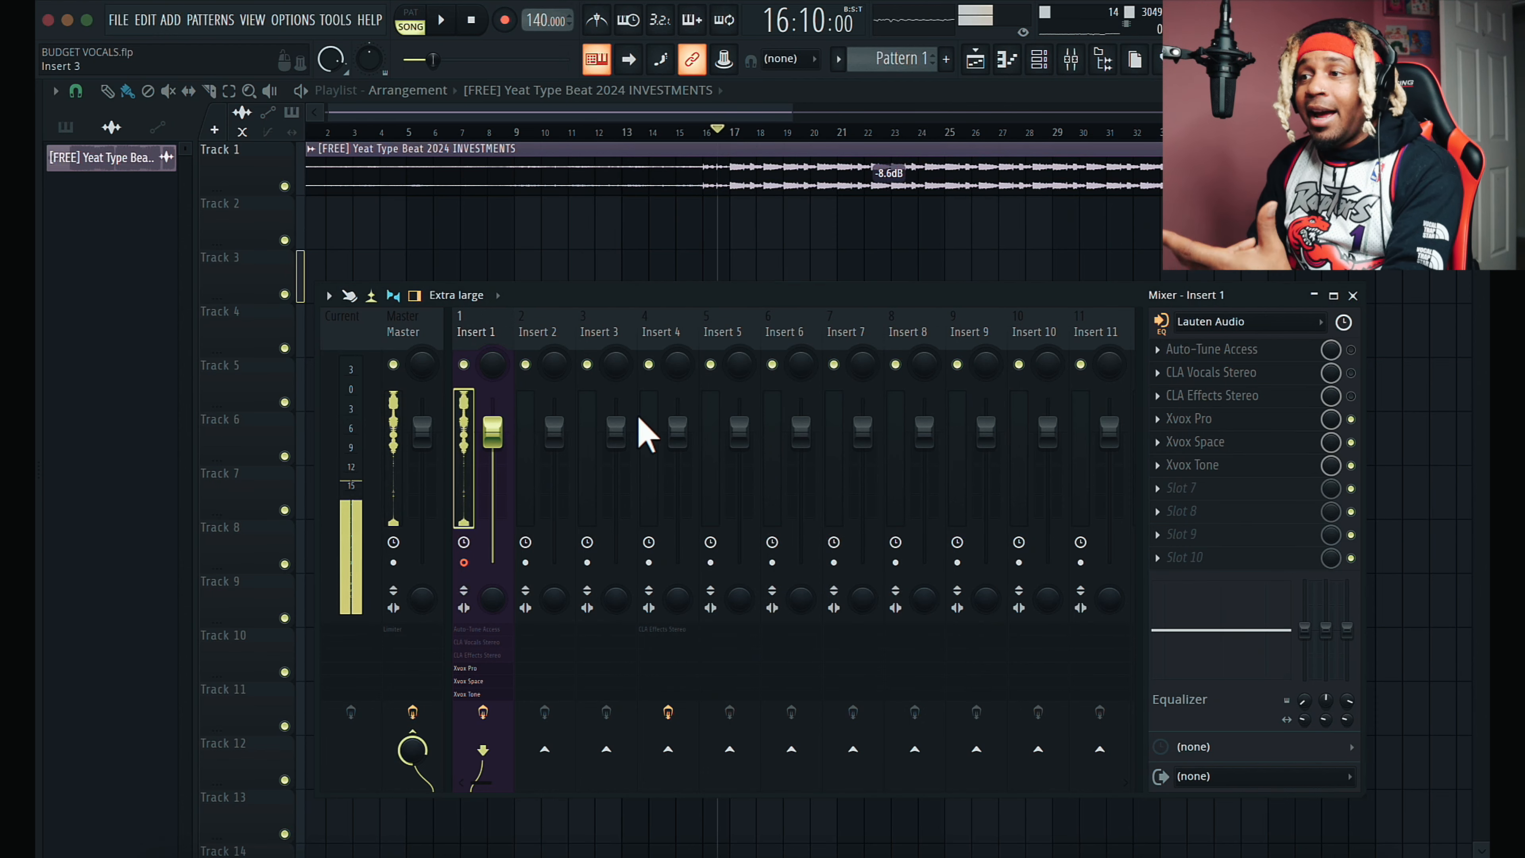
click(1351, 442)
click(1351, 465)
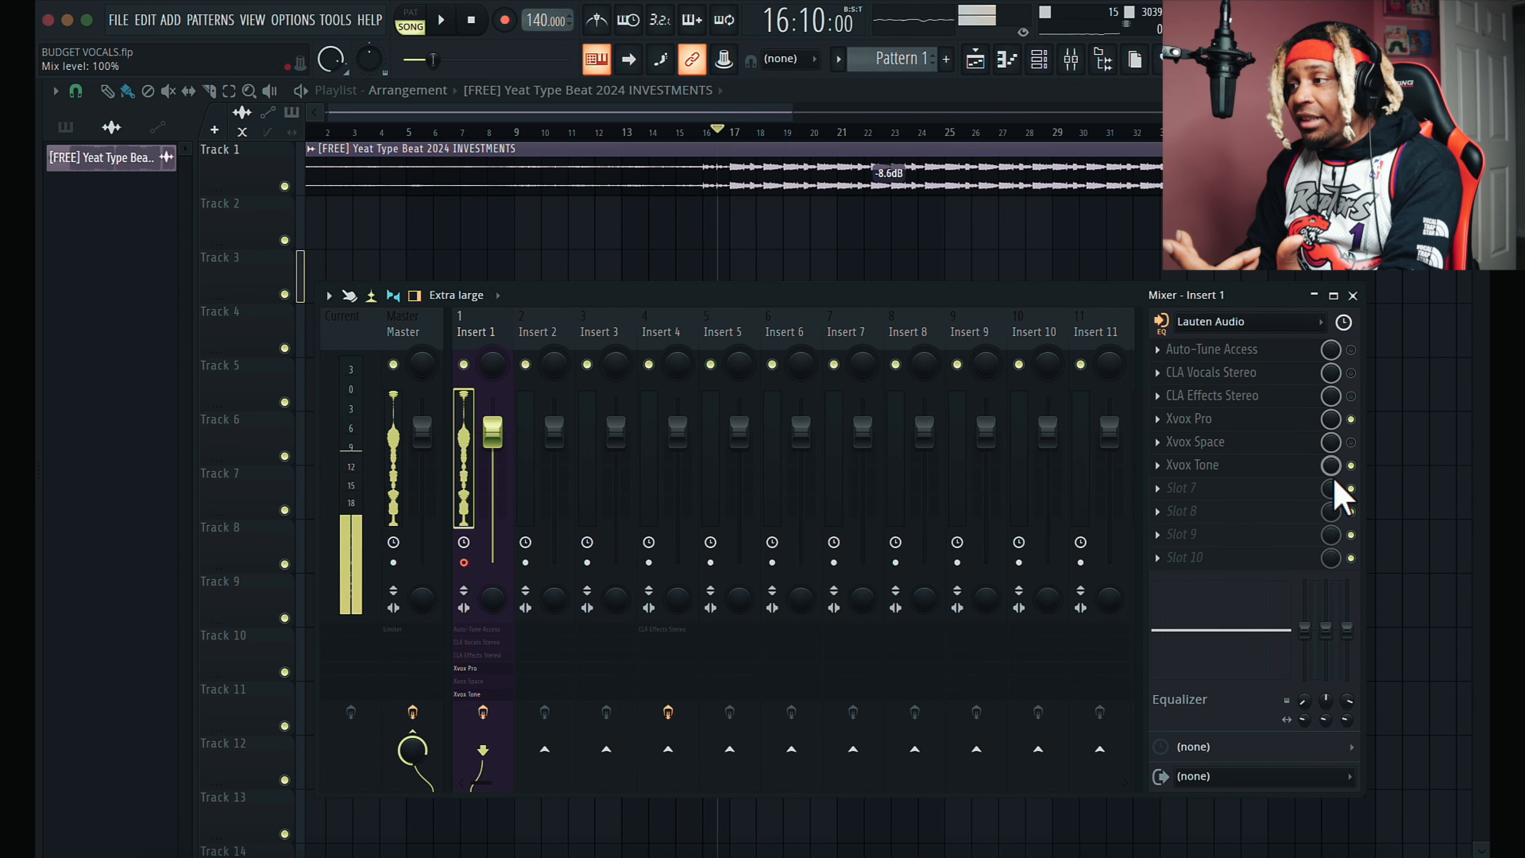
click(1351, 350)
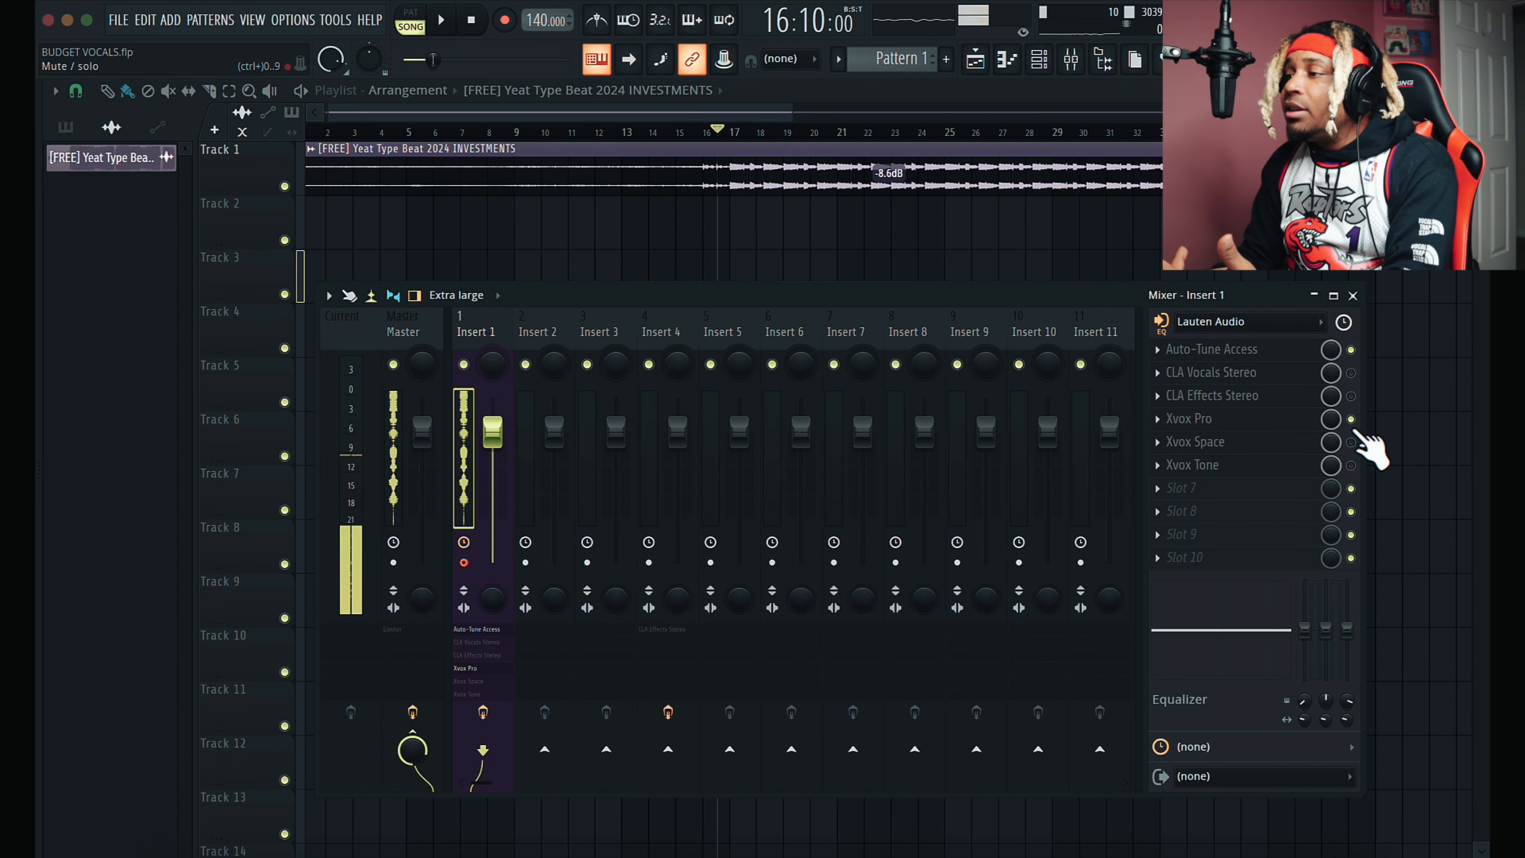
Step: Reopen Xvox Pro, audition the Chorus effect at 97%, and switch the SFX mode to Tape Sat at 81%
click(1202, 427)
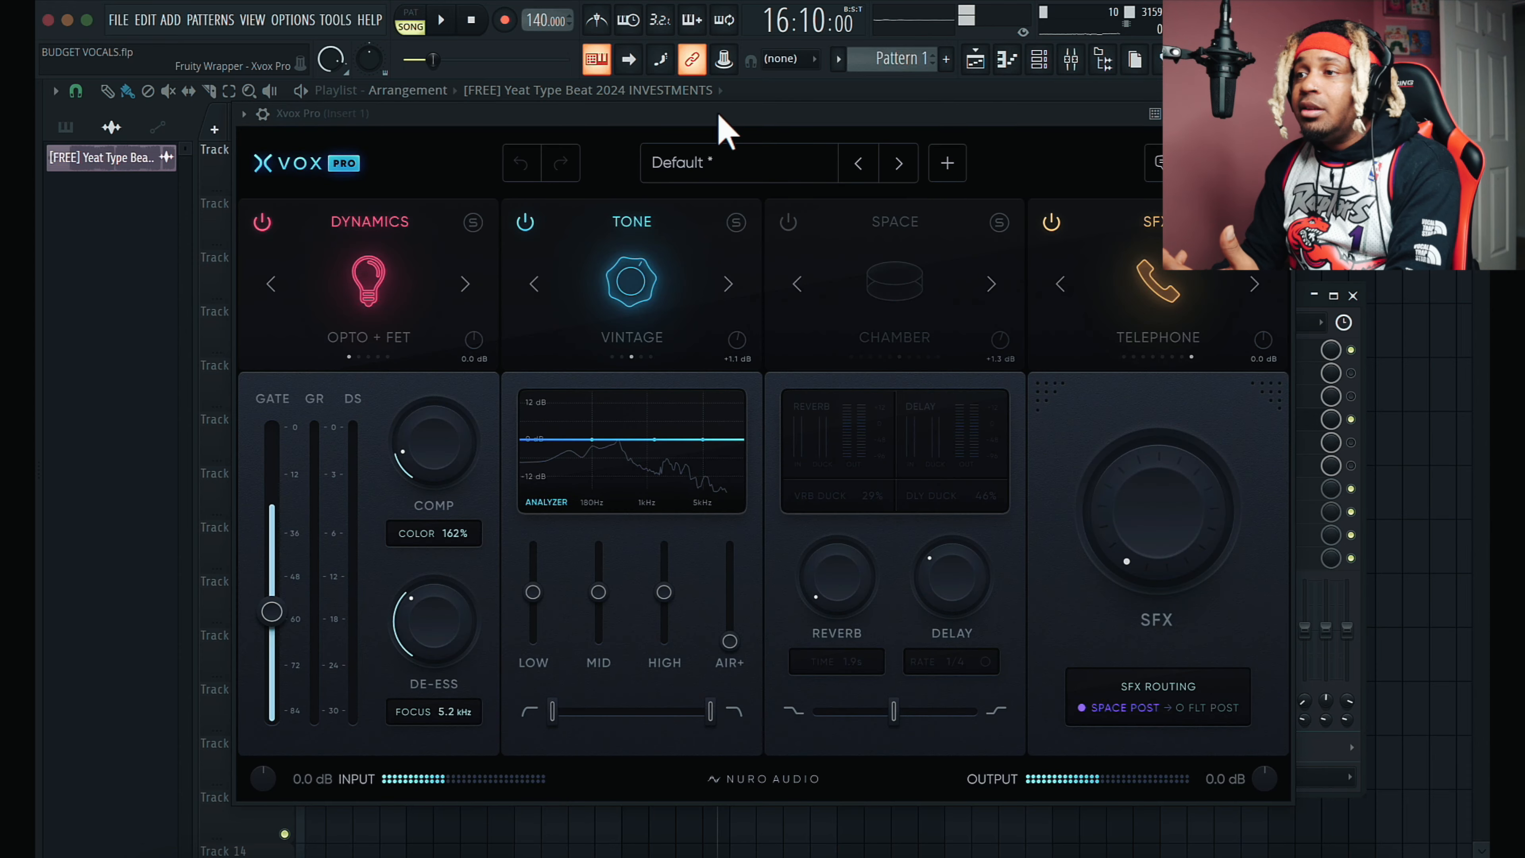
drag(721, 126, 775, 276)
click(637, 132)
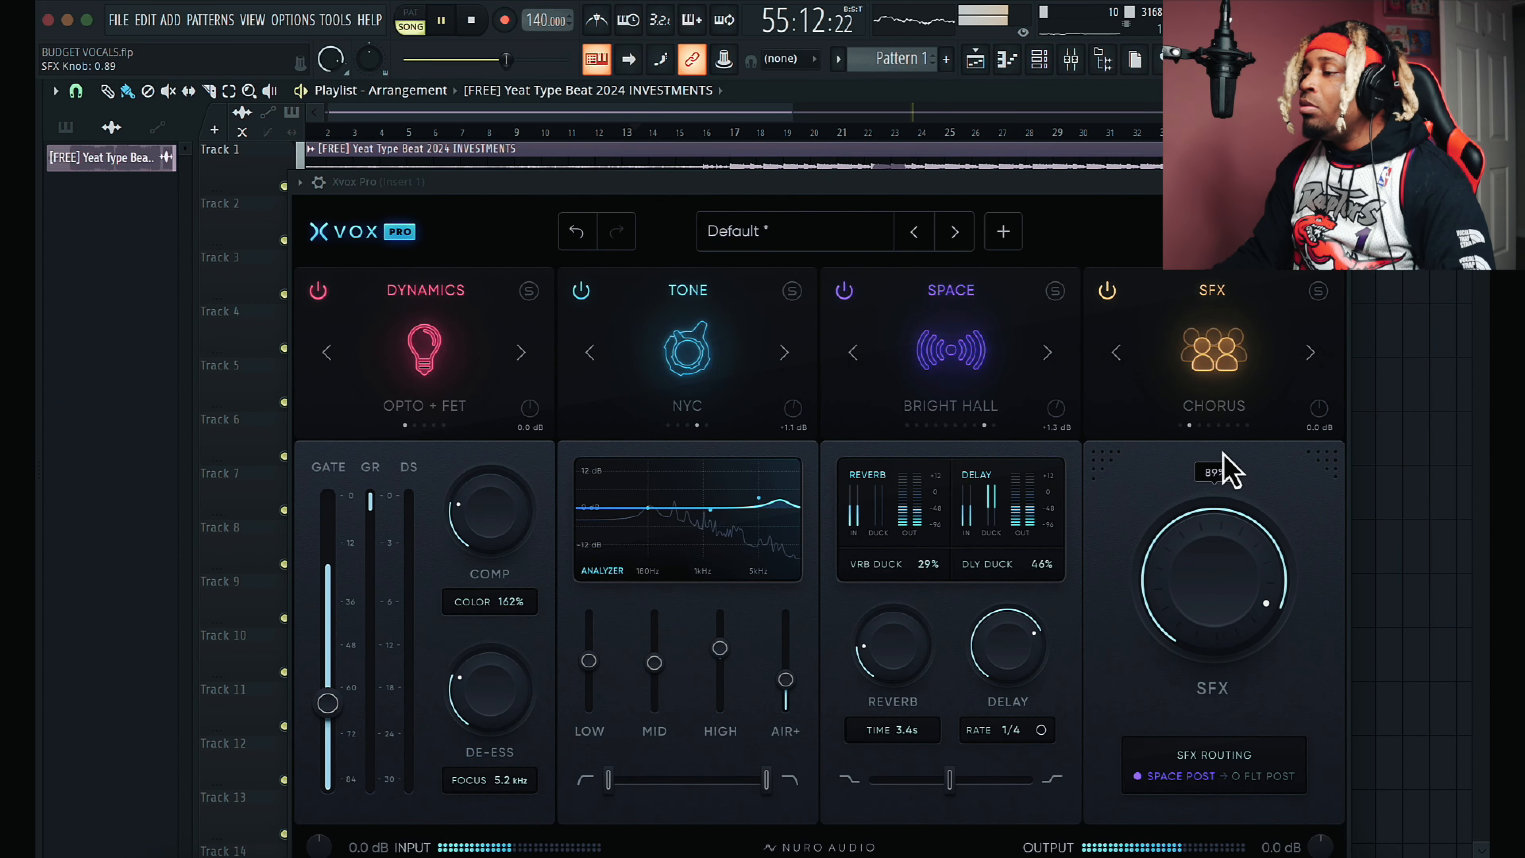
scroll(1226, 468, up, 4)
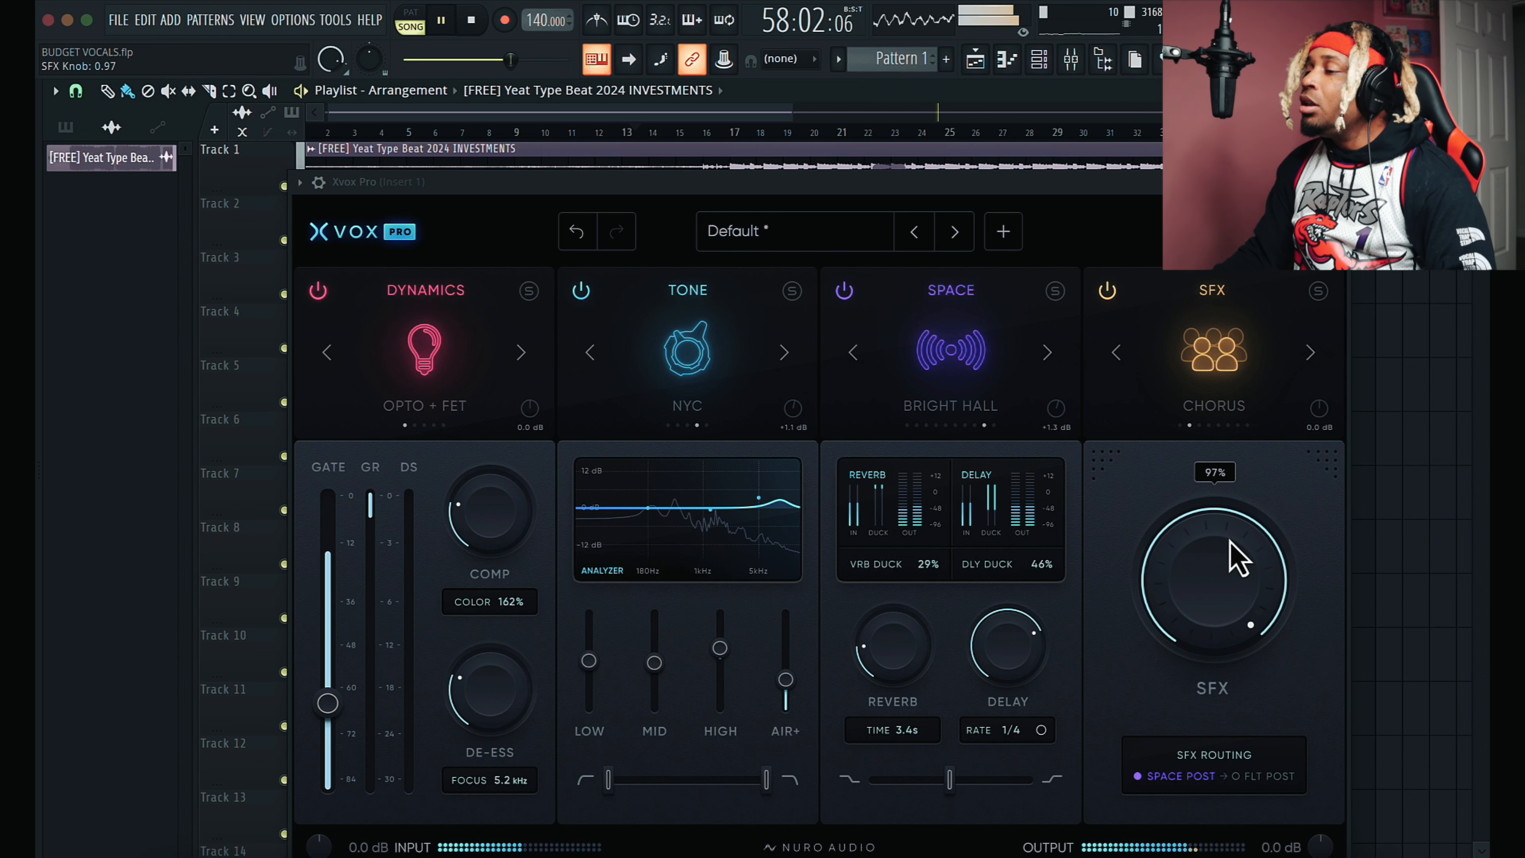
click(1308, 354)
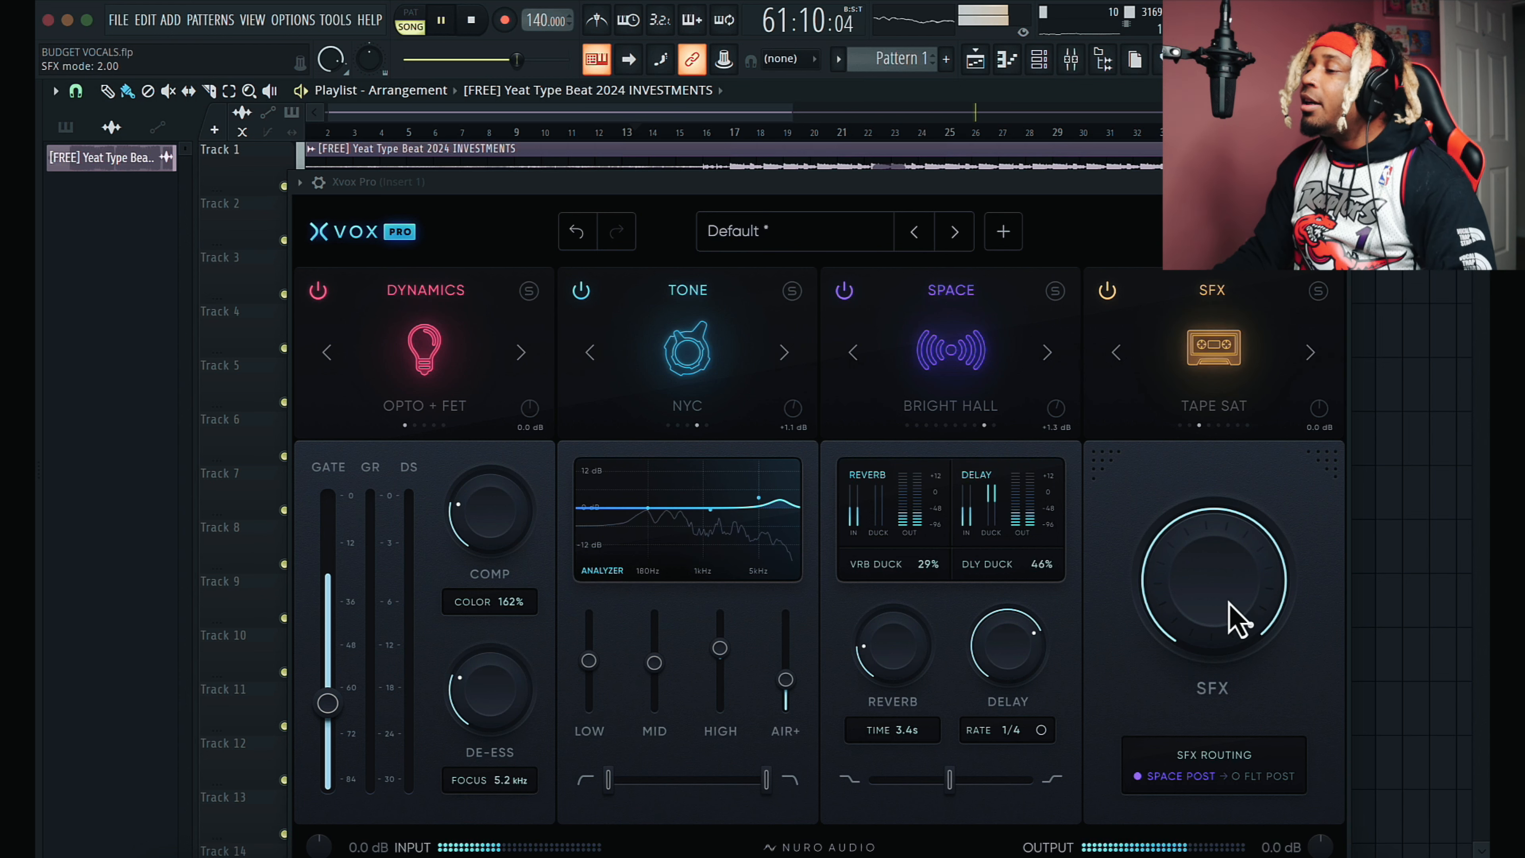
drag(1236, 619, 1224, 670)
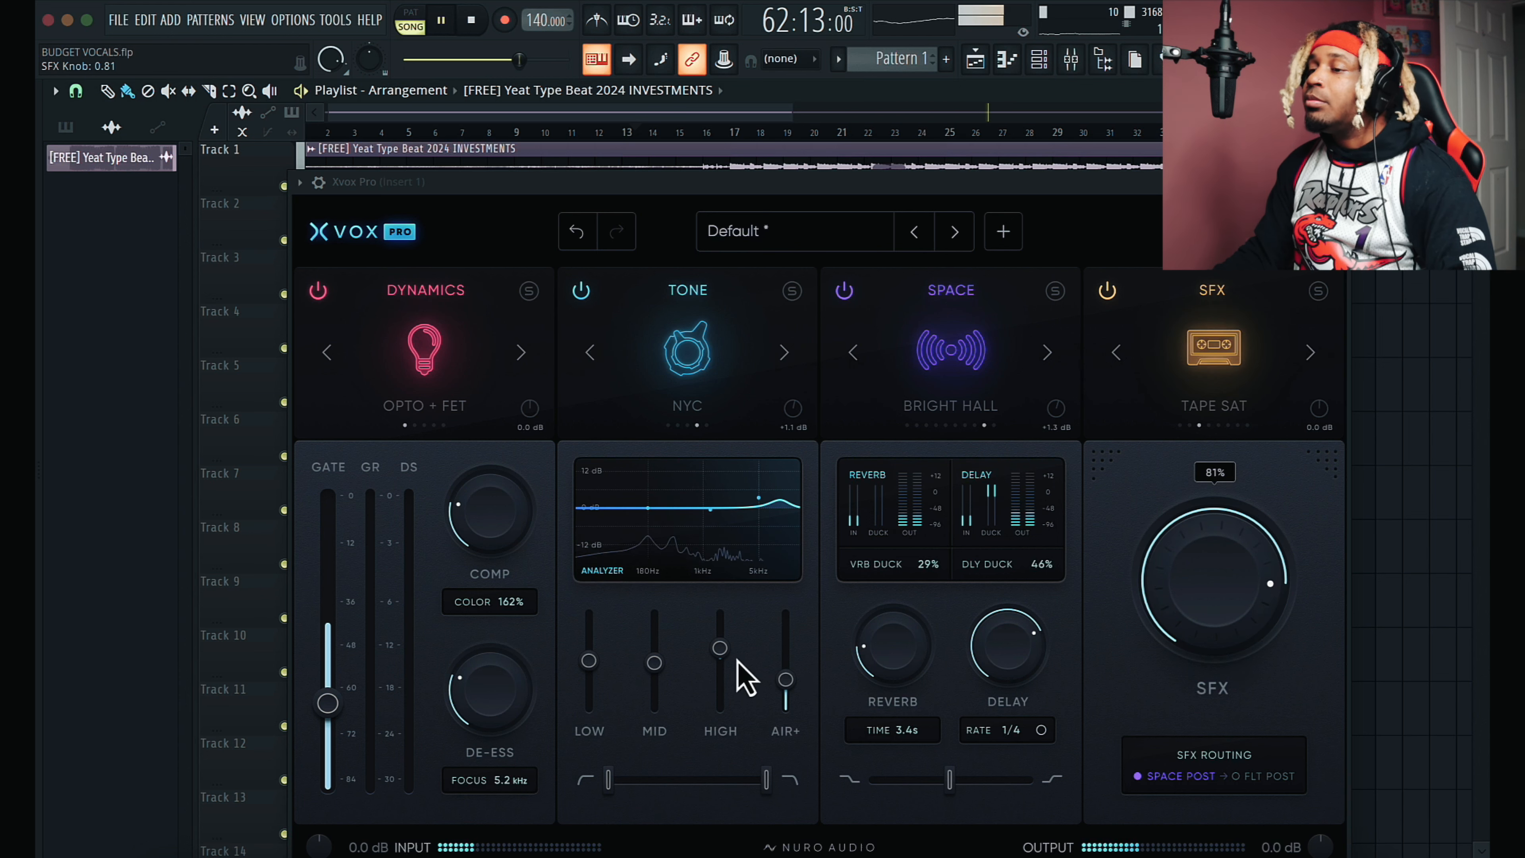
Step: Narrow the Tone band with a lowered low-pass and a 617 Hz high-pass, boosting High to +38% and Mid to +97%
drag(720, 649, 720, 641)
drag(765, 780, 724, 791)
drag(607, 782, 664, 798)
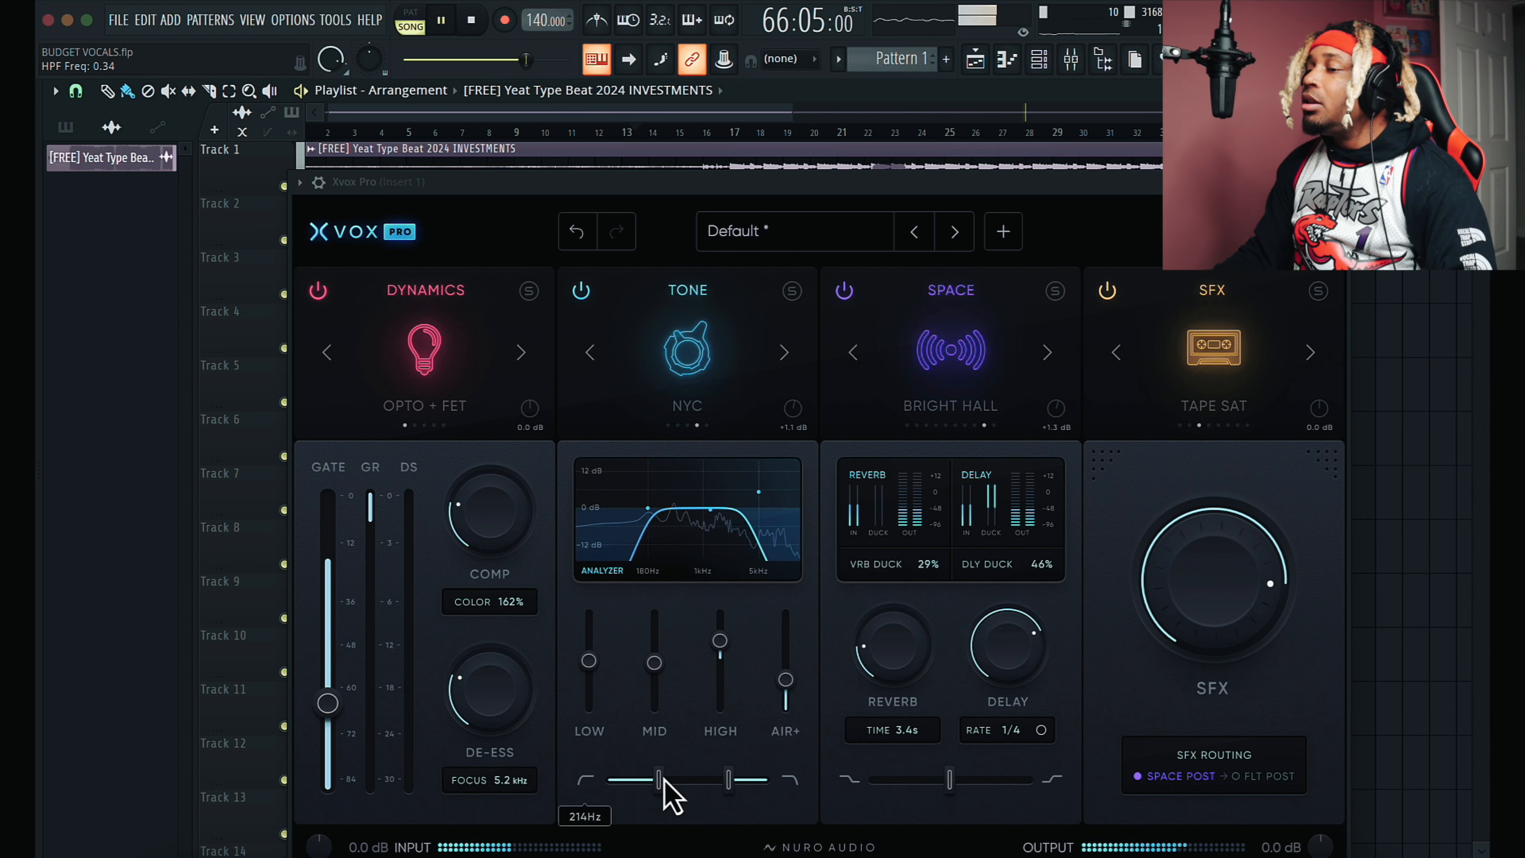
drag(720, 640, 658, 618)
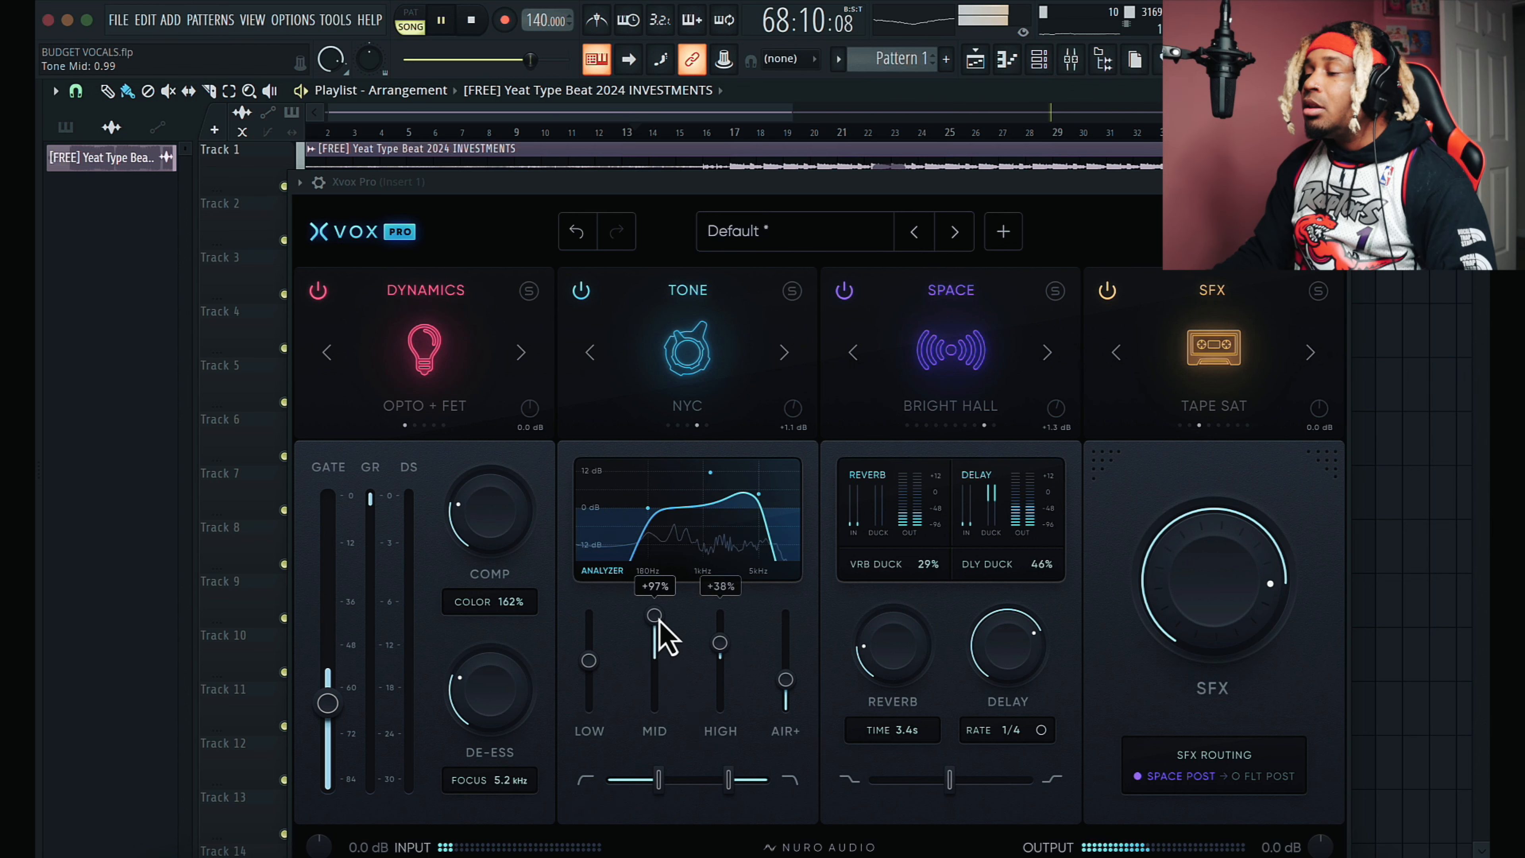
drag(659, 780, 692, 802)
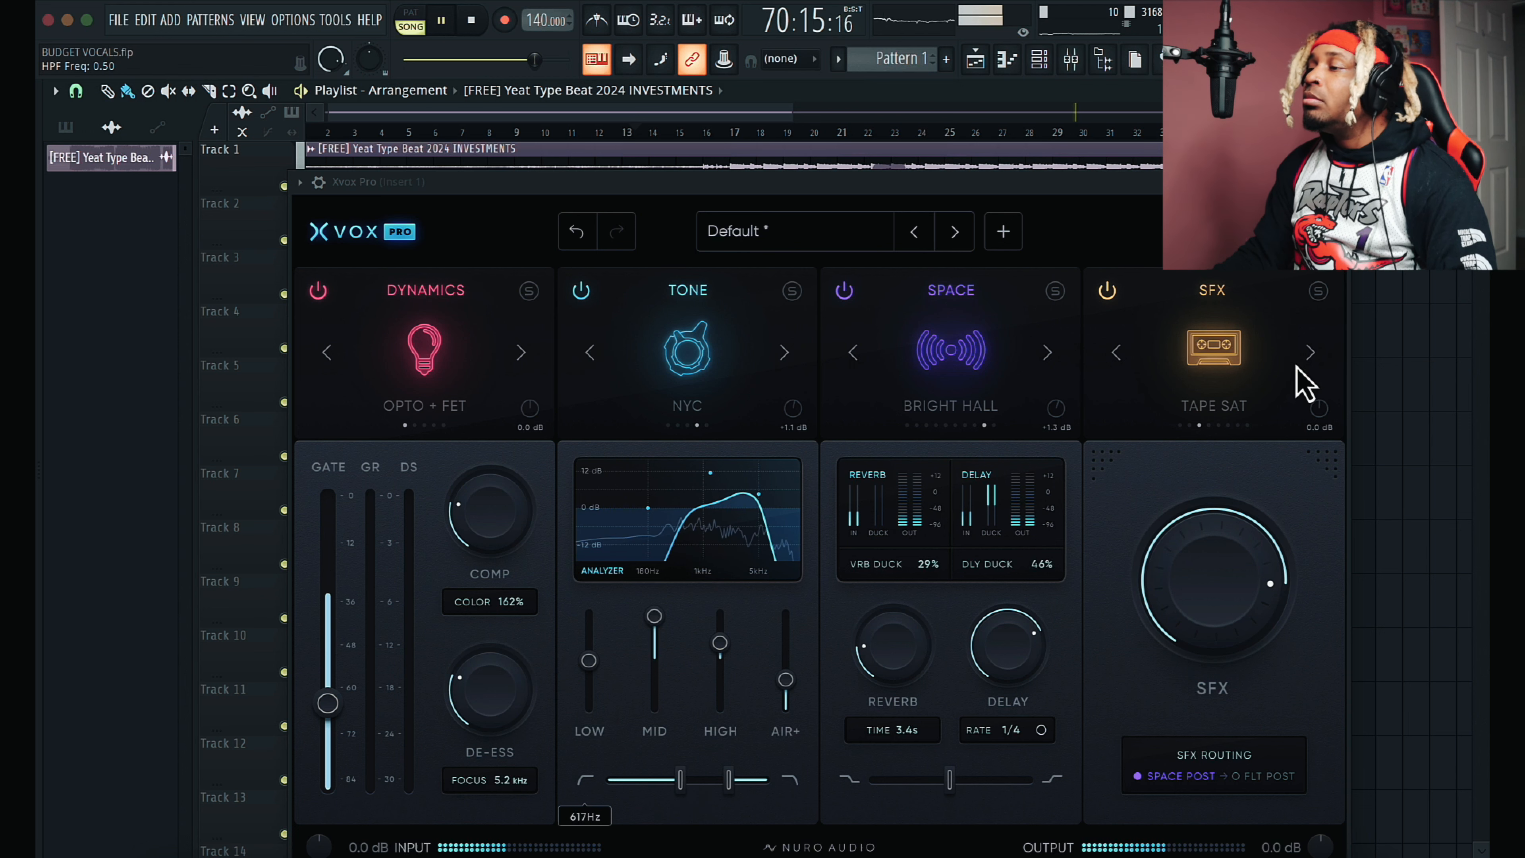
Step: Audition the Mega Mod and Phaser SFX modes, return to Mega Mod, and turn off the SFX section
click(1310, 354)
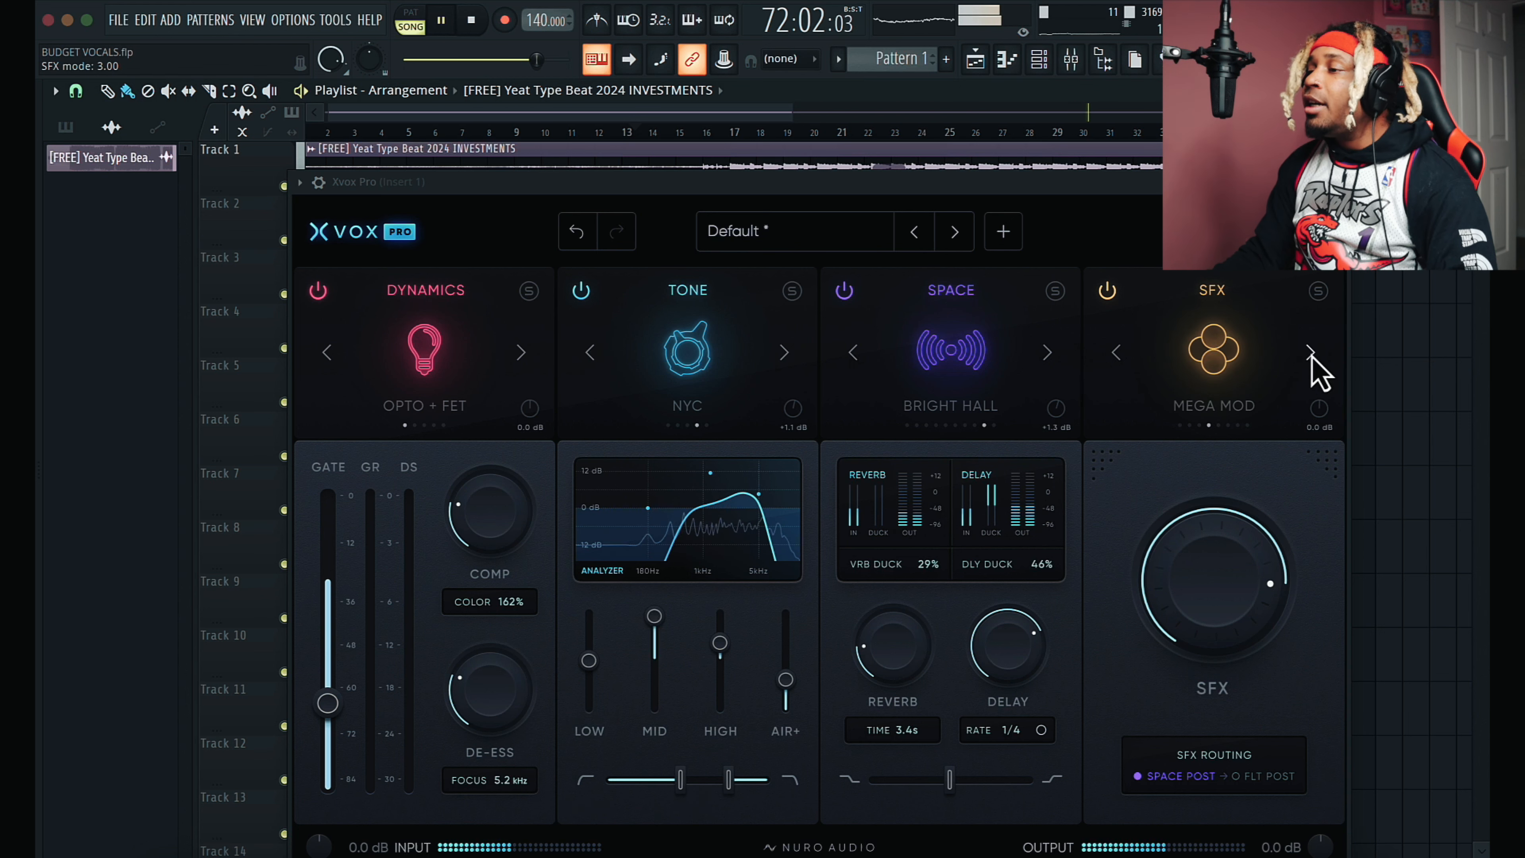
click(1311, 354)
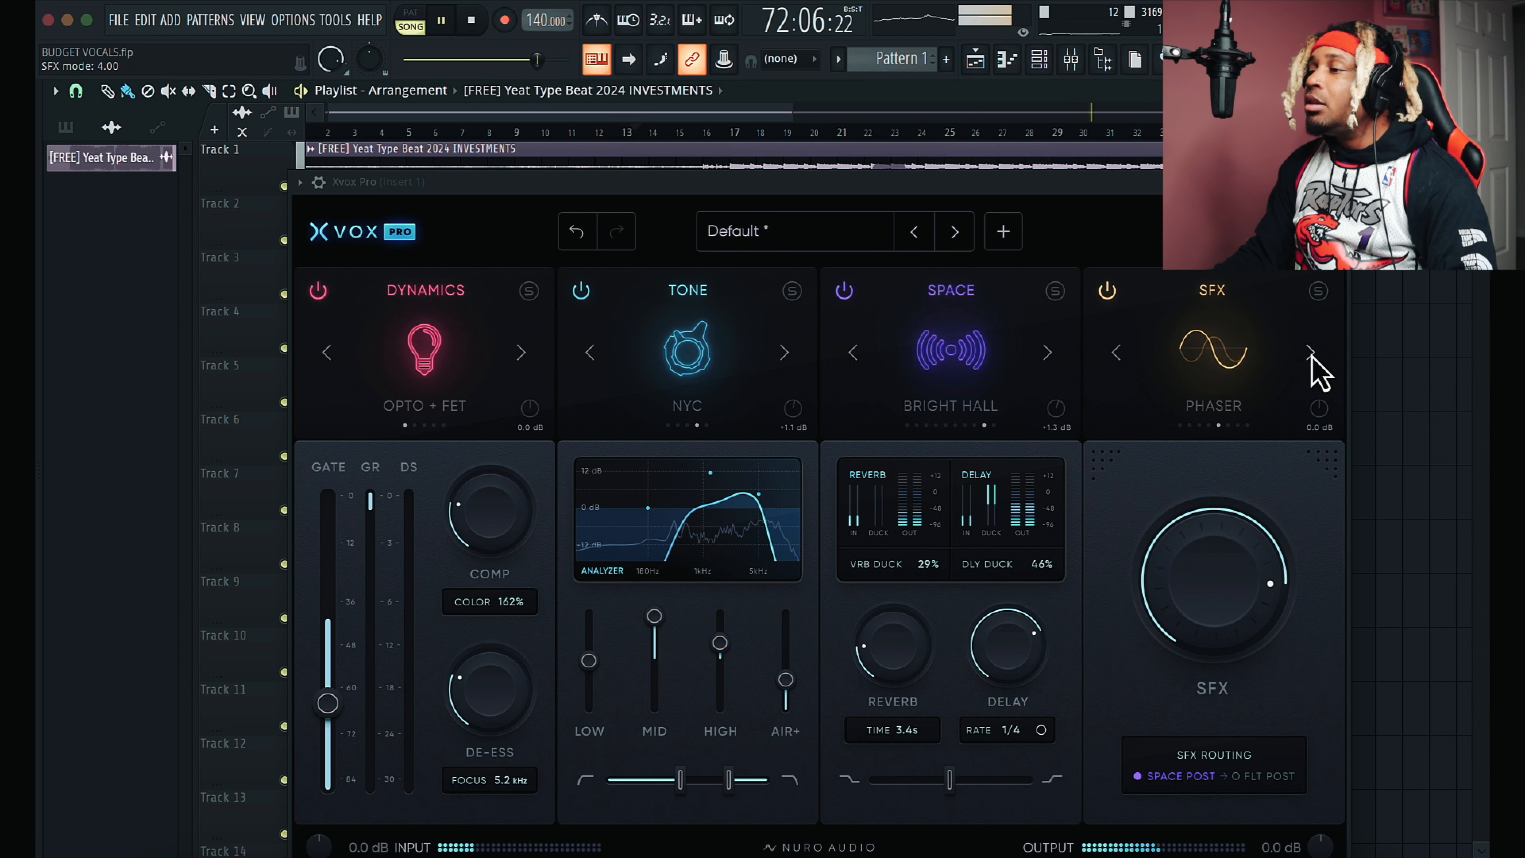
click(1116, 353)
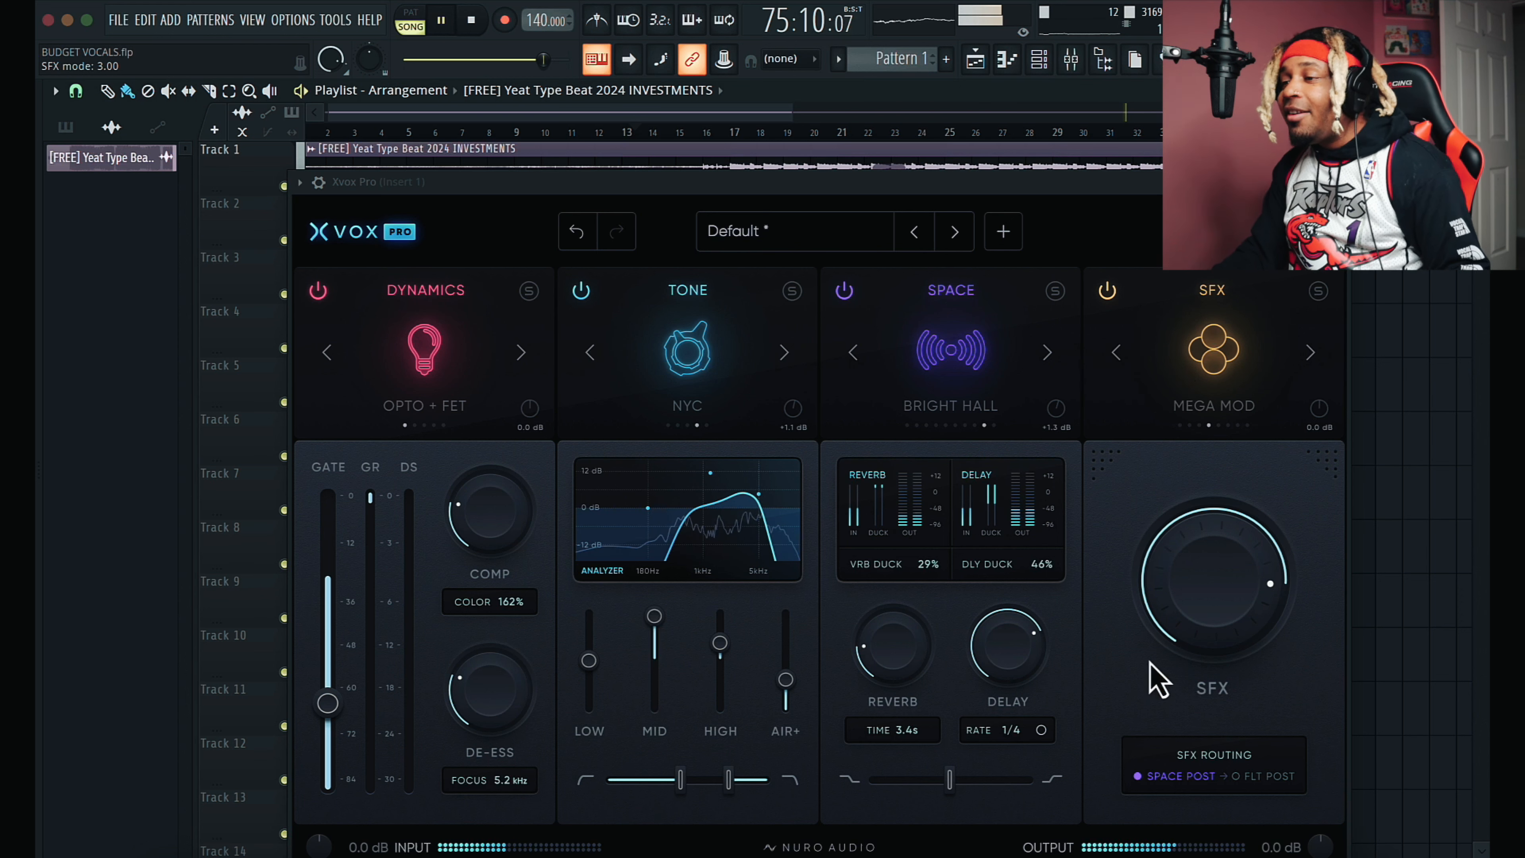
click(1108, 292)
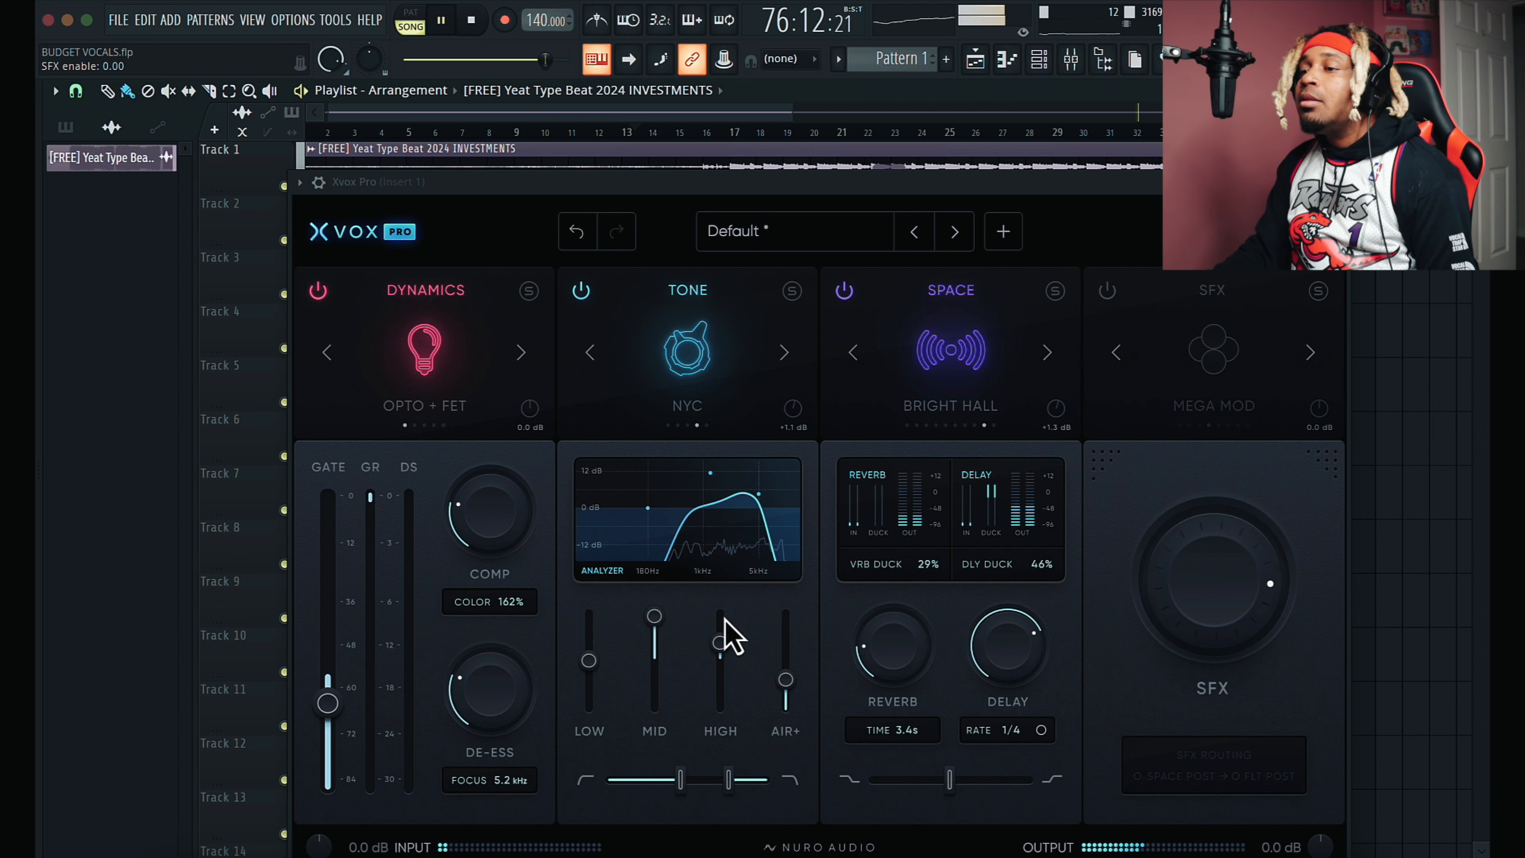
Step: Reset the Tone filters and Mid boost, lower Air+ to 12% and Low to 0.40, and stop playback
drag(681, 780, 556, 817)
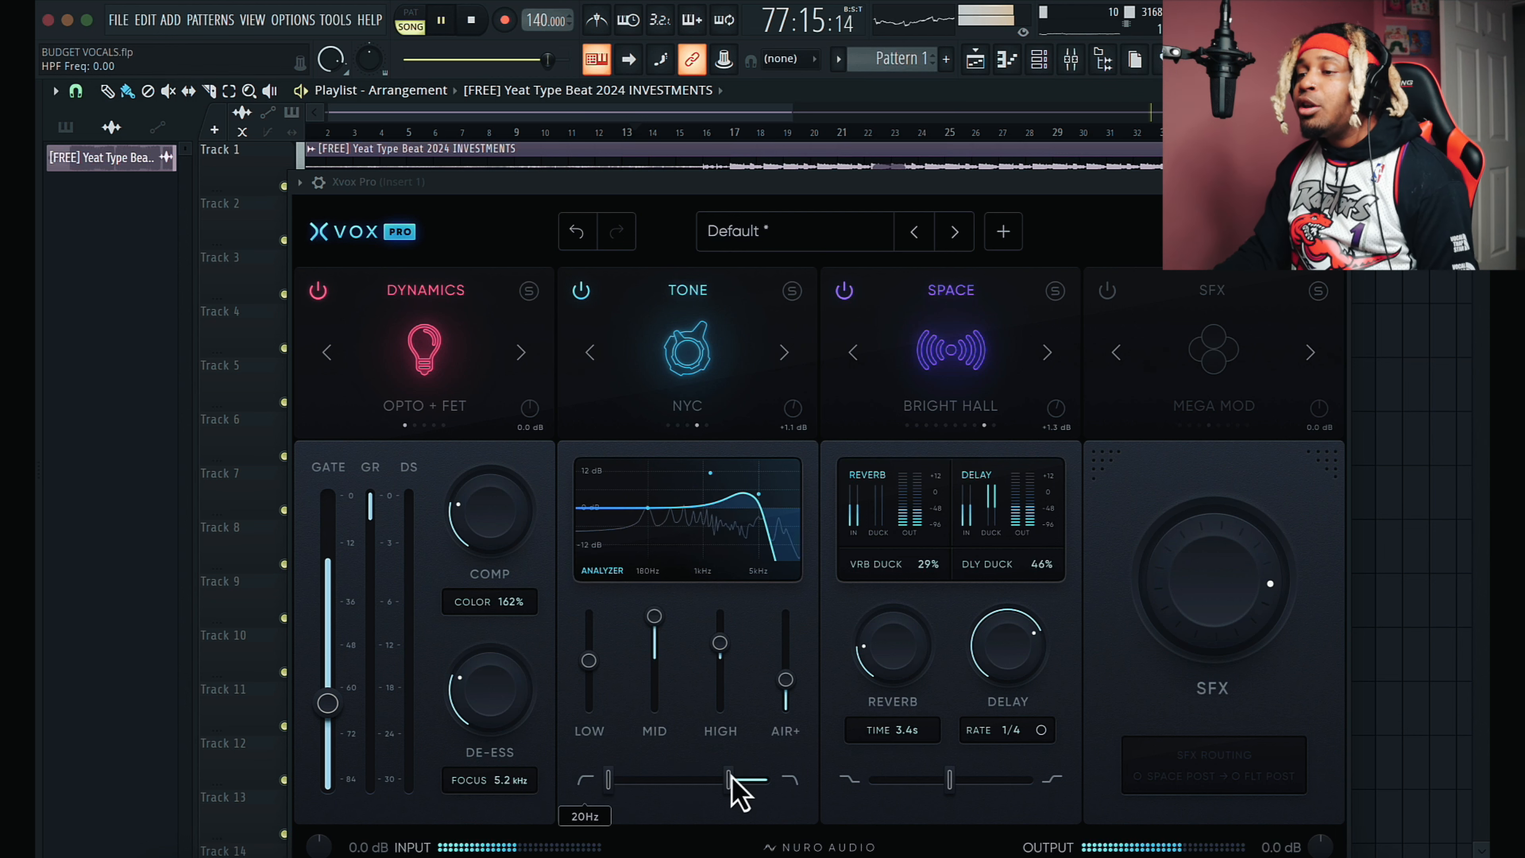
drag(732, 781, 786, 781)
drag(656, 640, 789, 714)
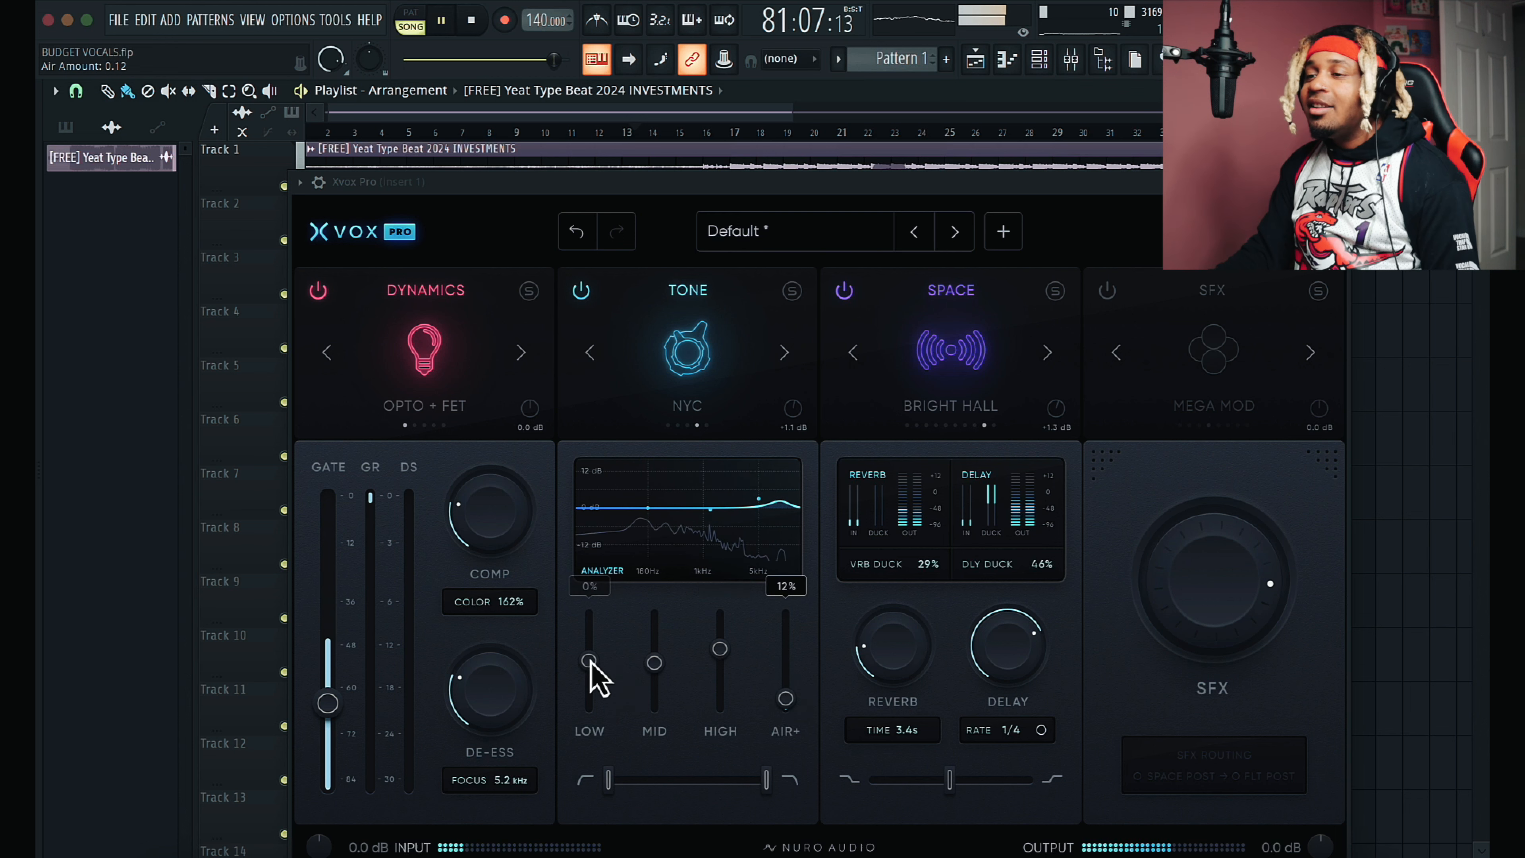
drag(588, 661, 589, 672)
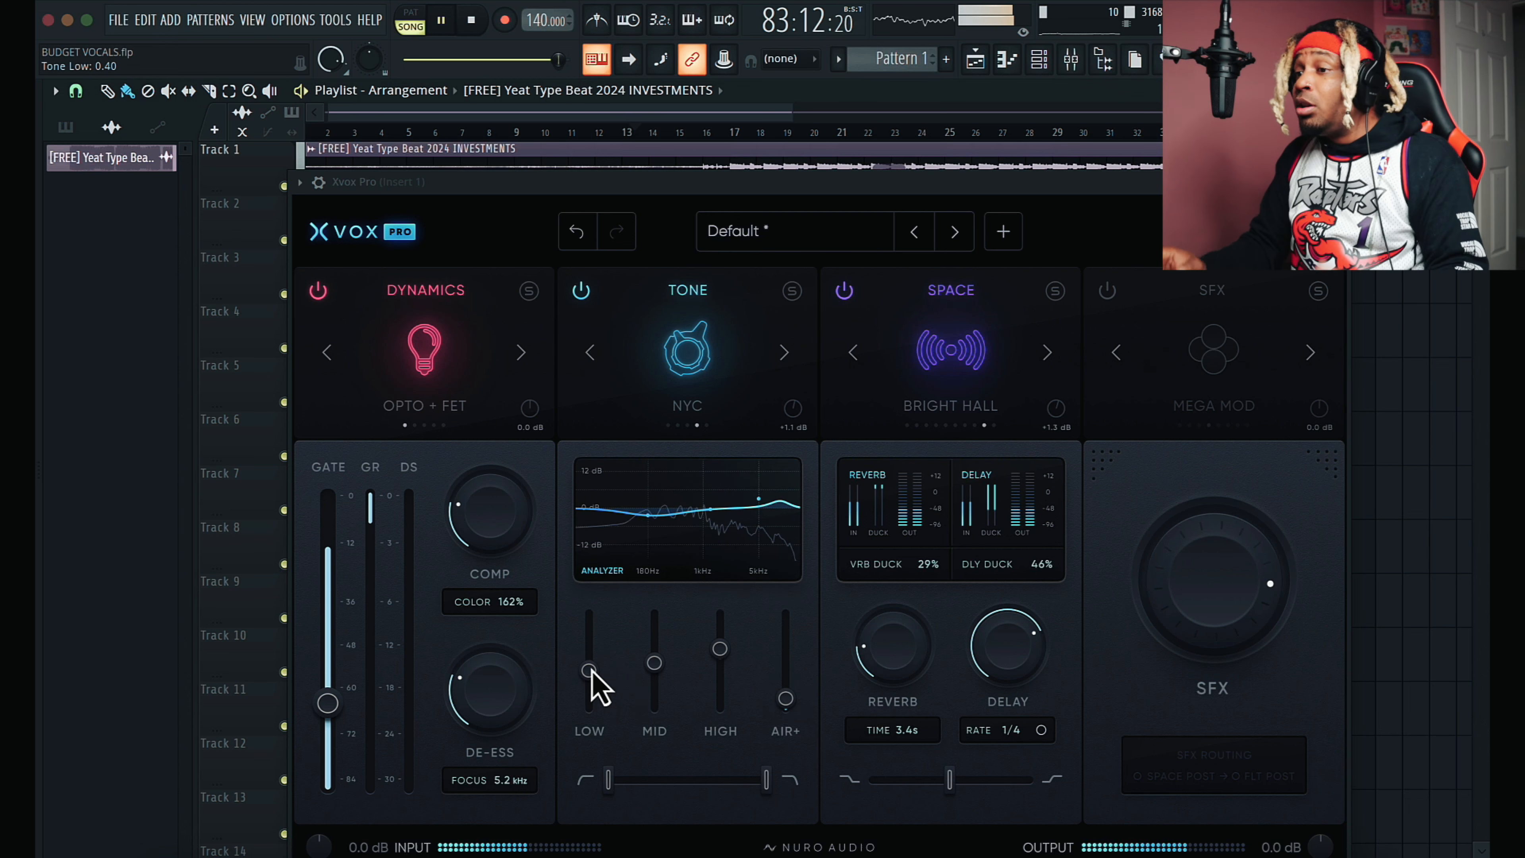
key(space)
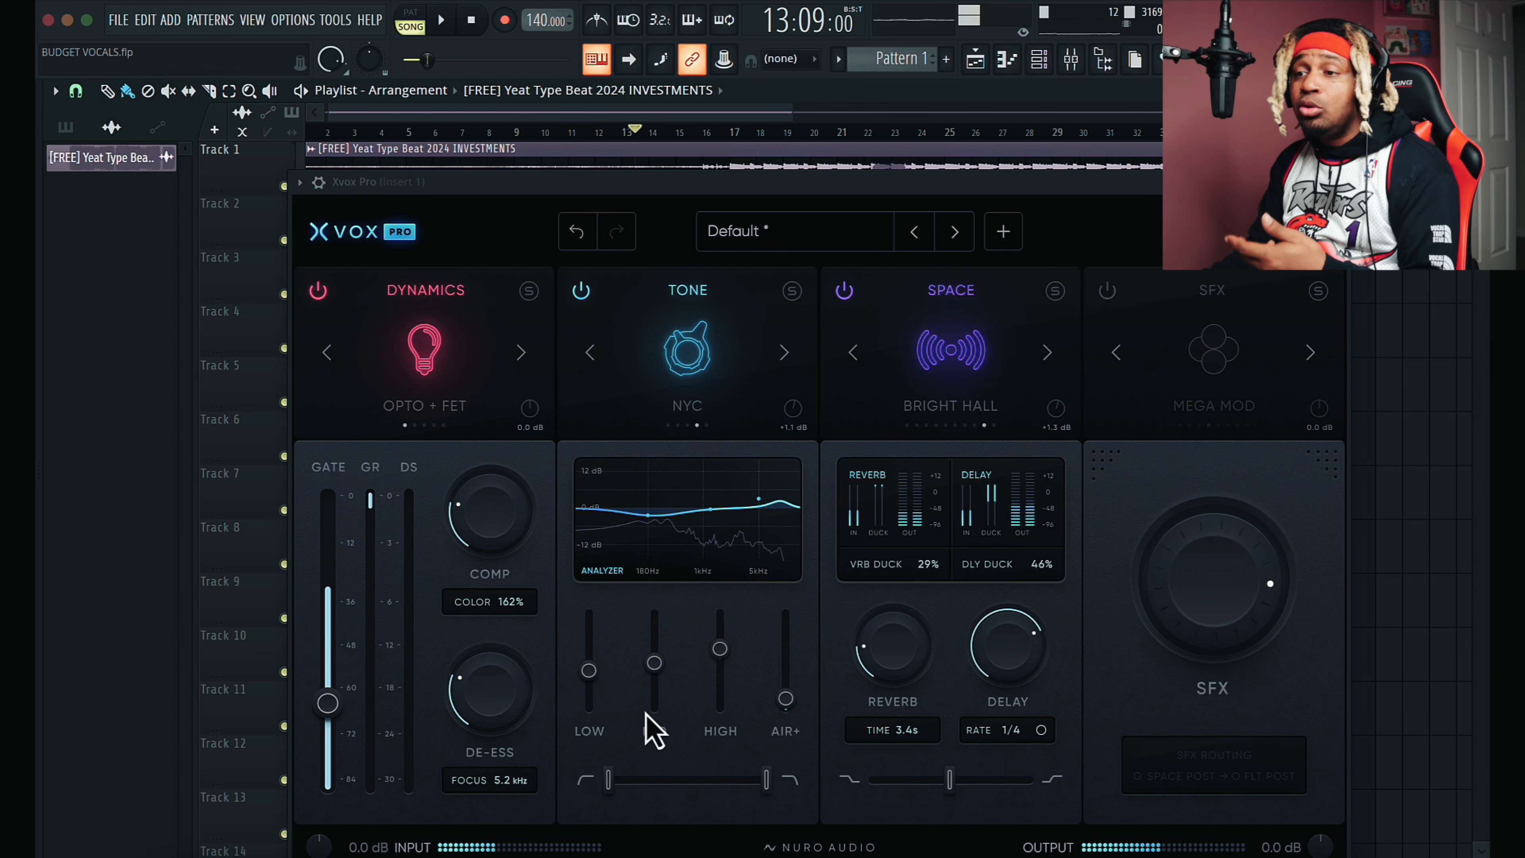
Step: Close Xvox Pro, show the mixer, and bypass Xvox Pro on Insert 1
click(1336, 182)
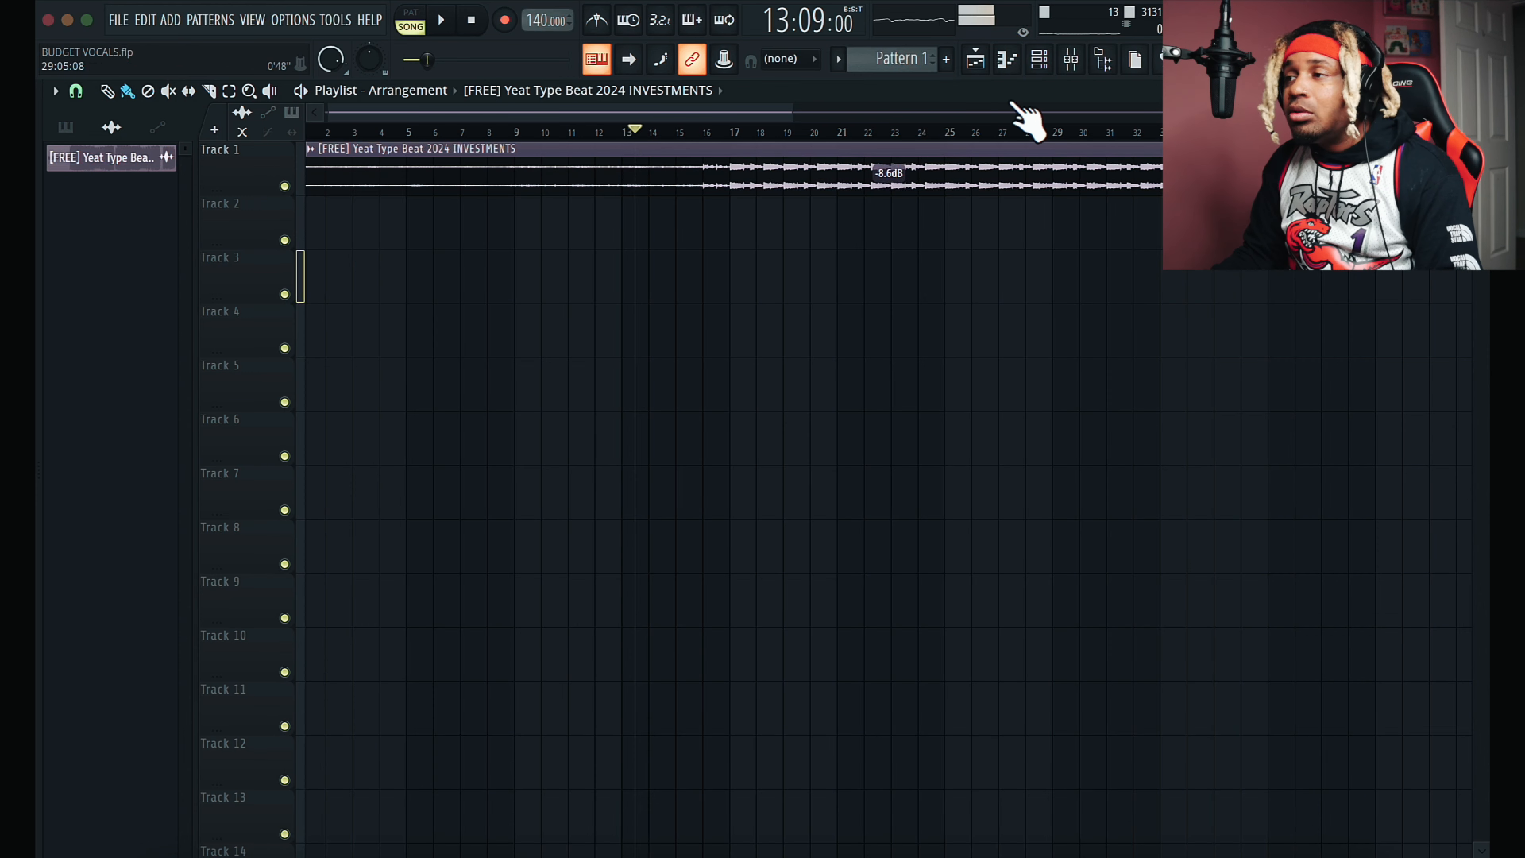
click(1070, 58)
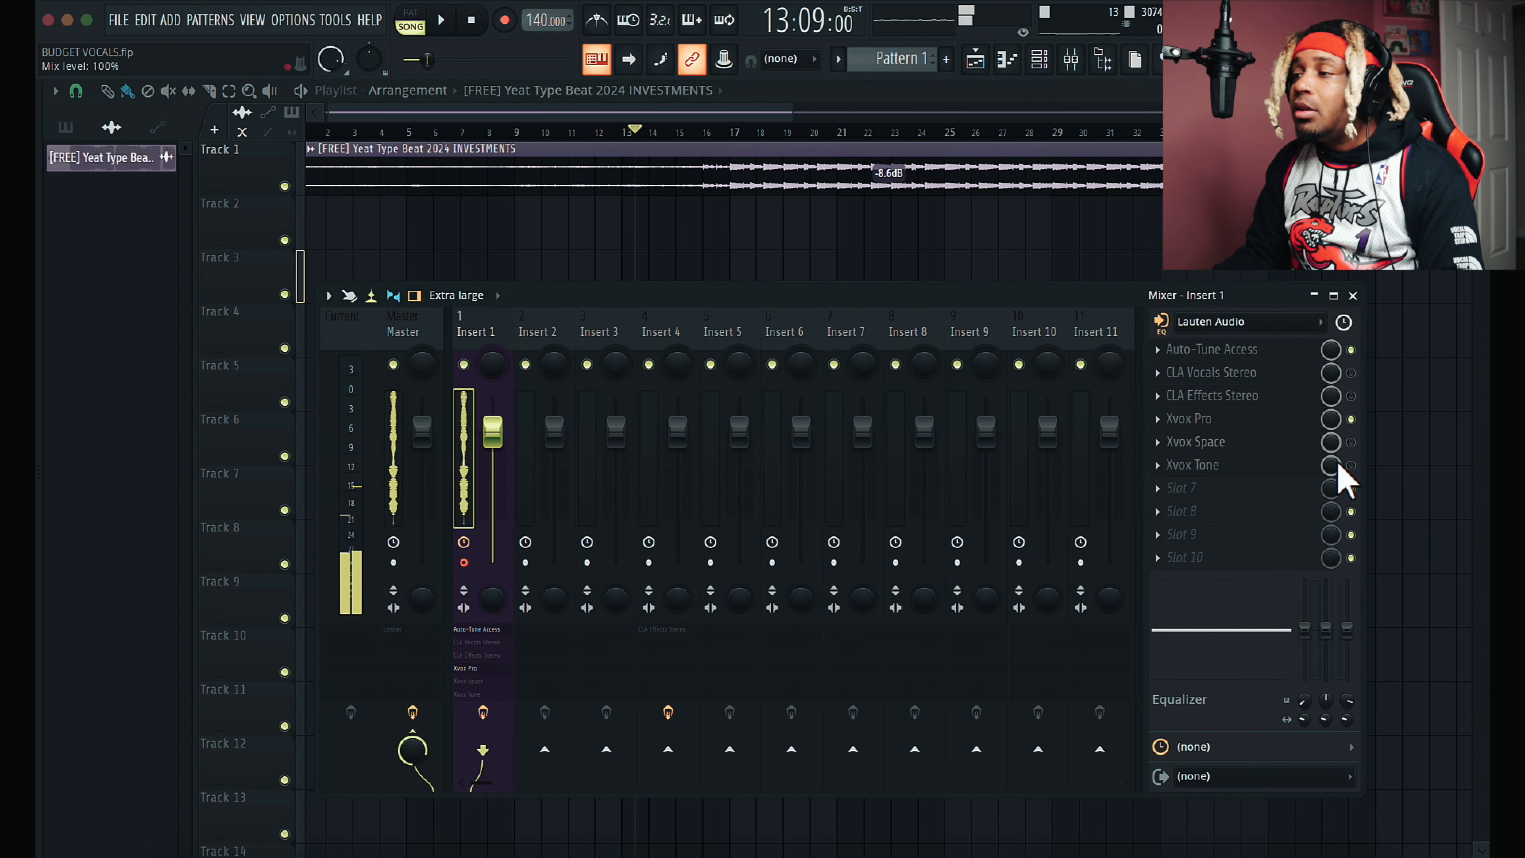
click(1351, 419)
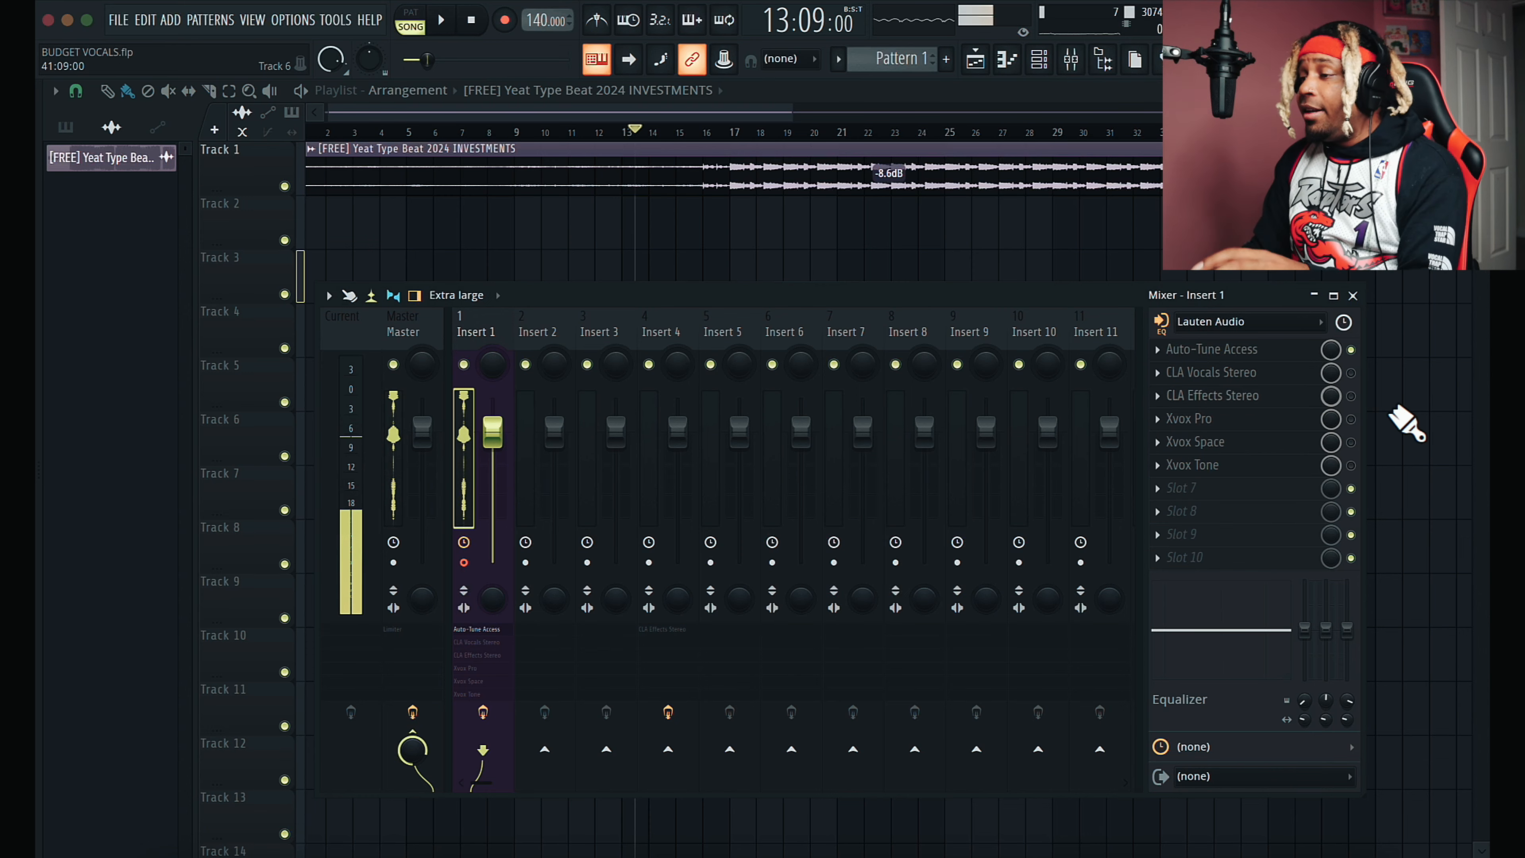
Step: Load the CLA-76 Mono compressor into slot 7 of Insert 1 and move its window toward the centre
click(1157, 487)
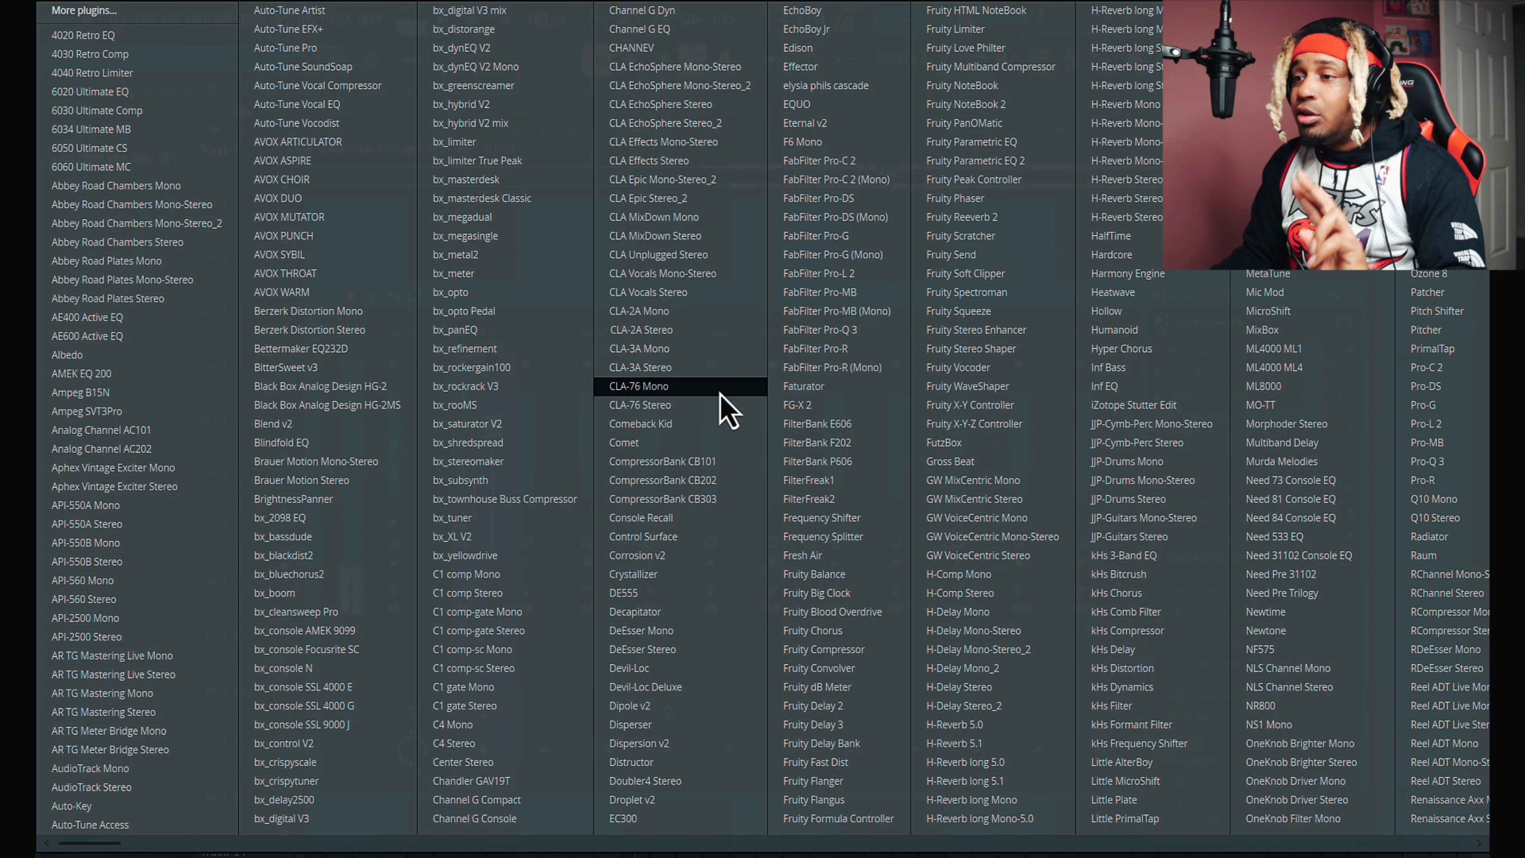
click(685, 388)
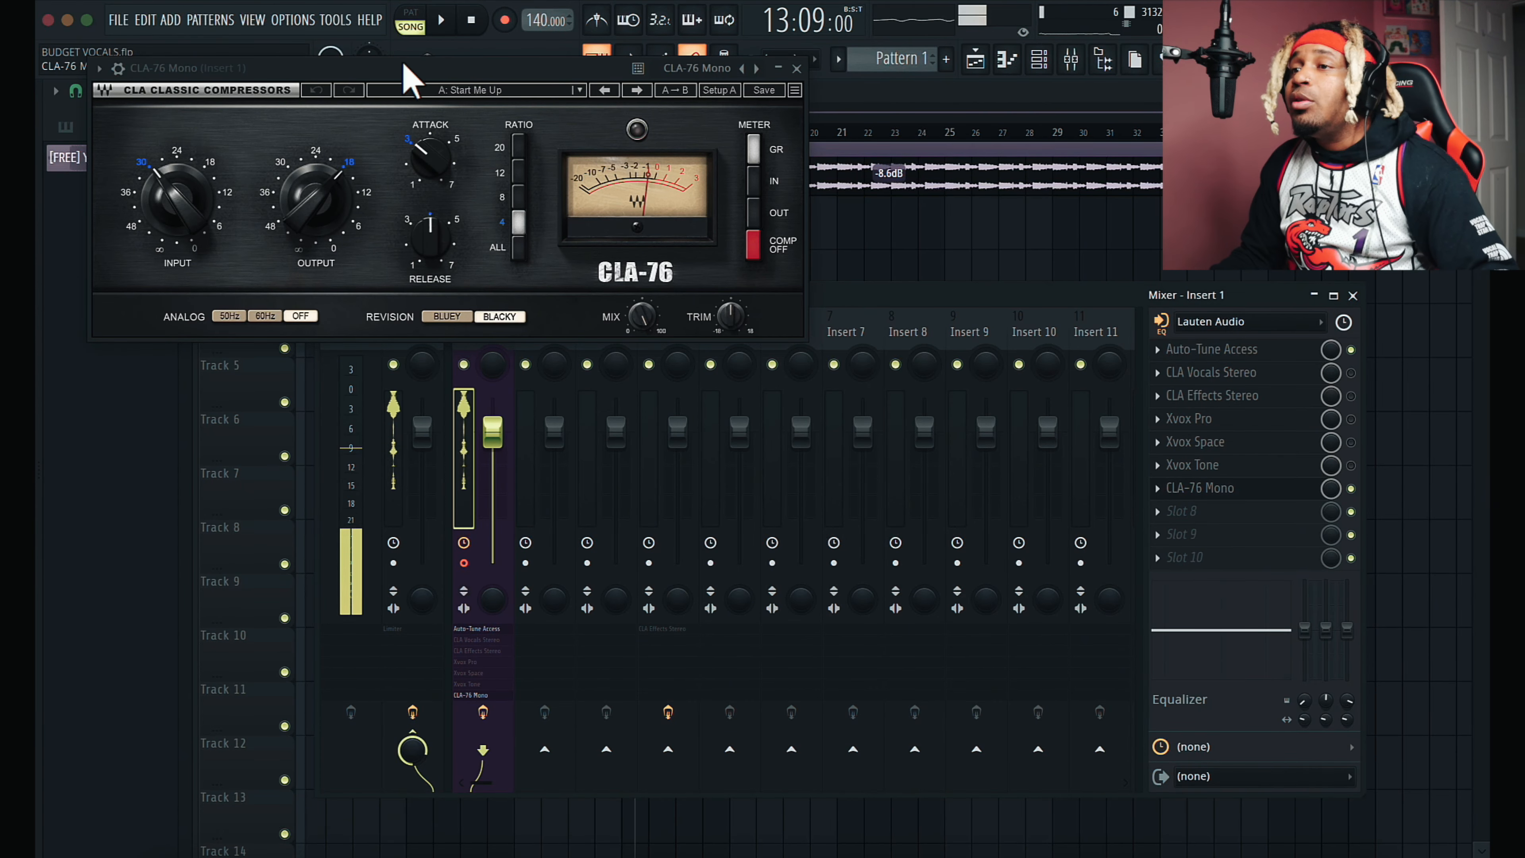
drag(402, 68, 659, 259)
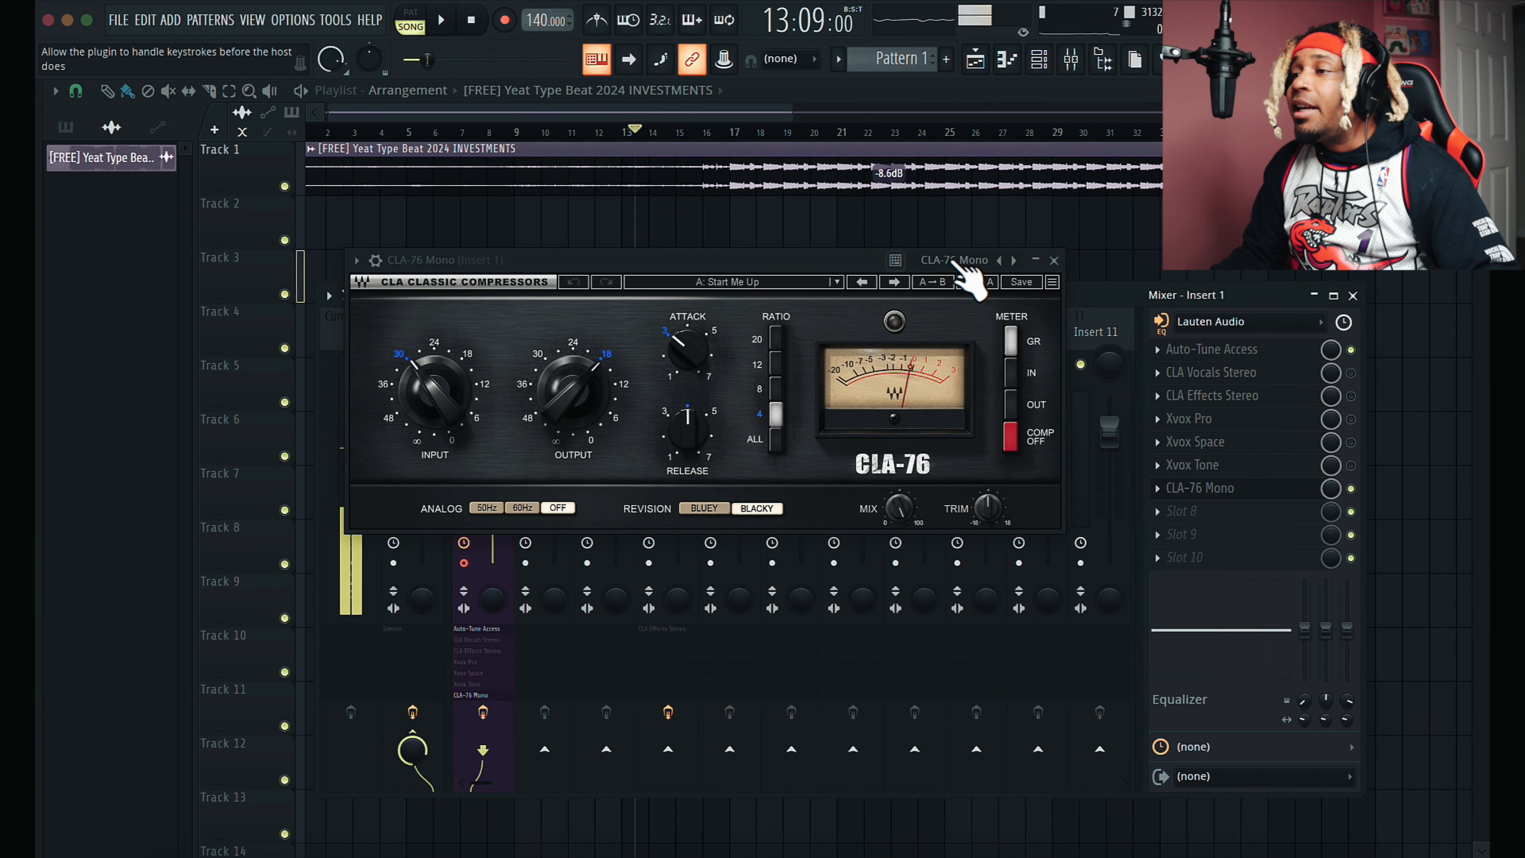
Step: Load the CLA-2A Mono compressor into slot 8 and place its window below the CLA-76
click(1160, 516)
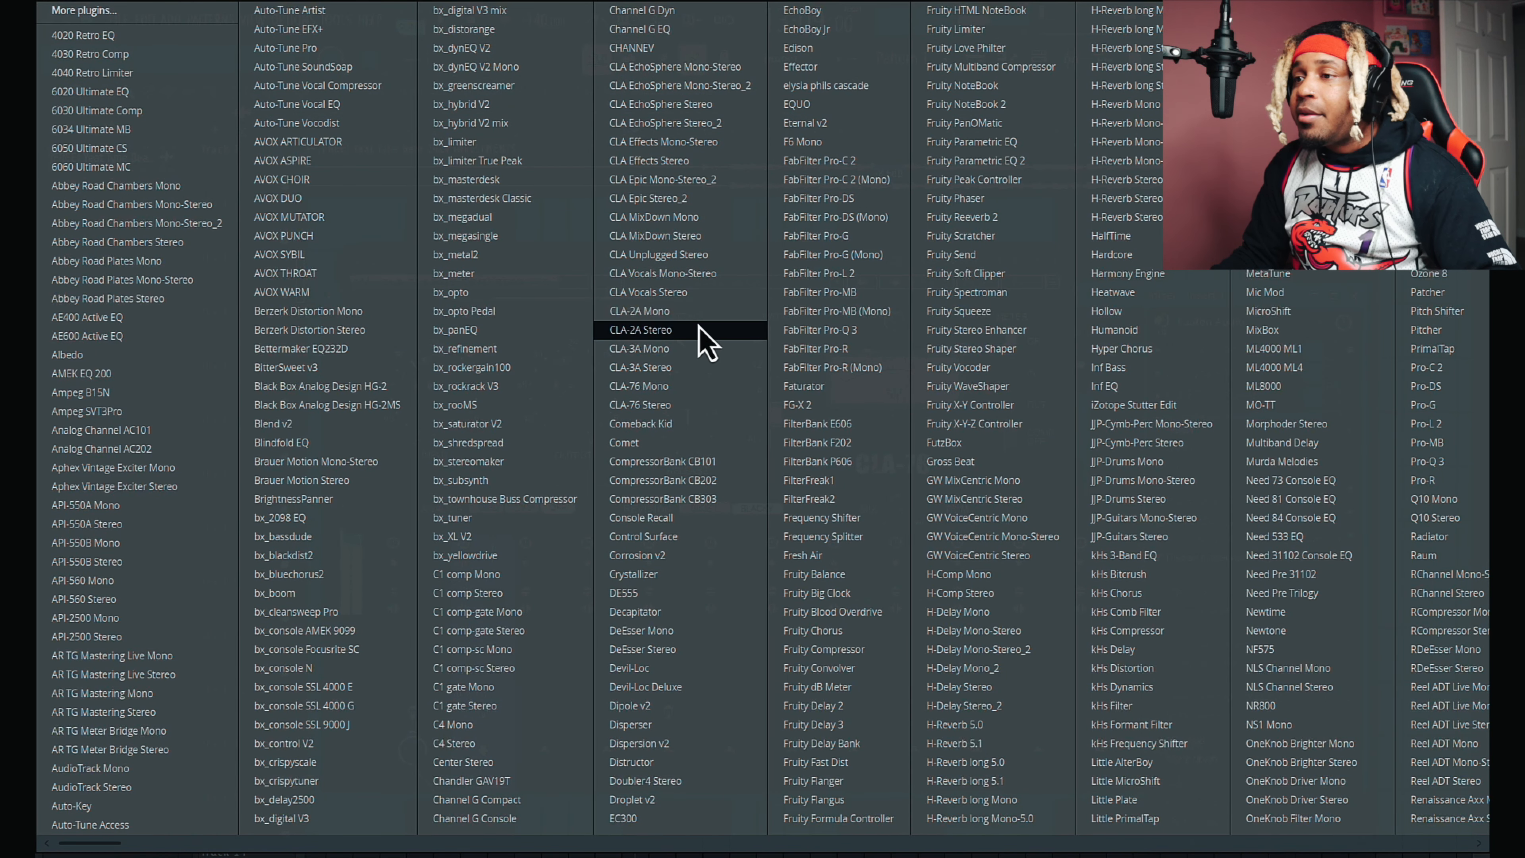
click(692, 314)
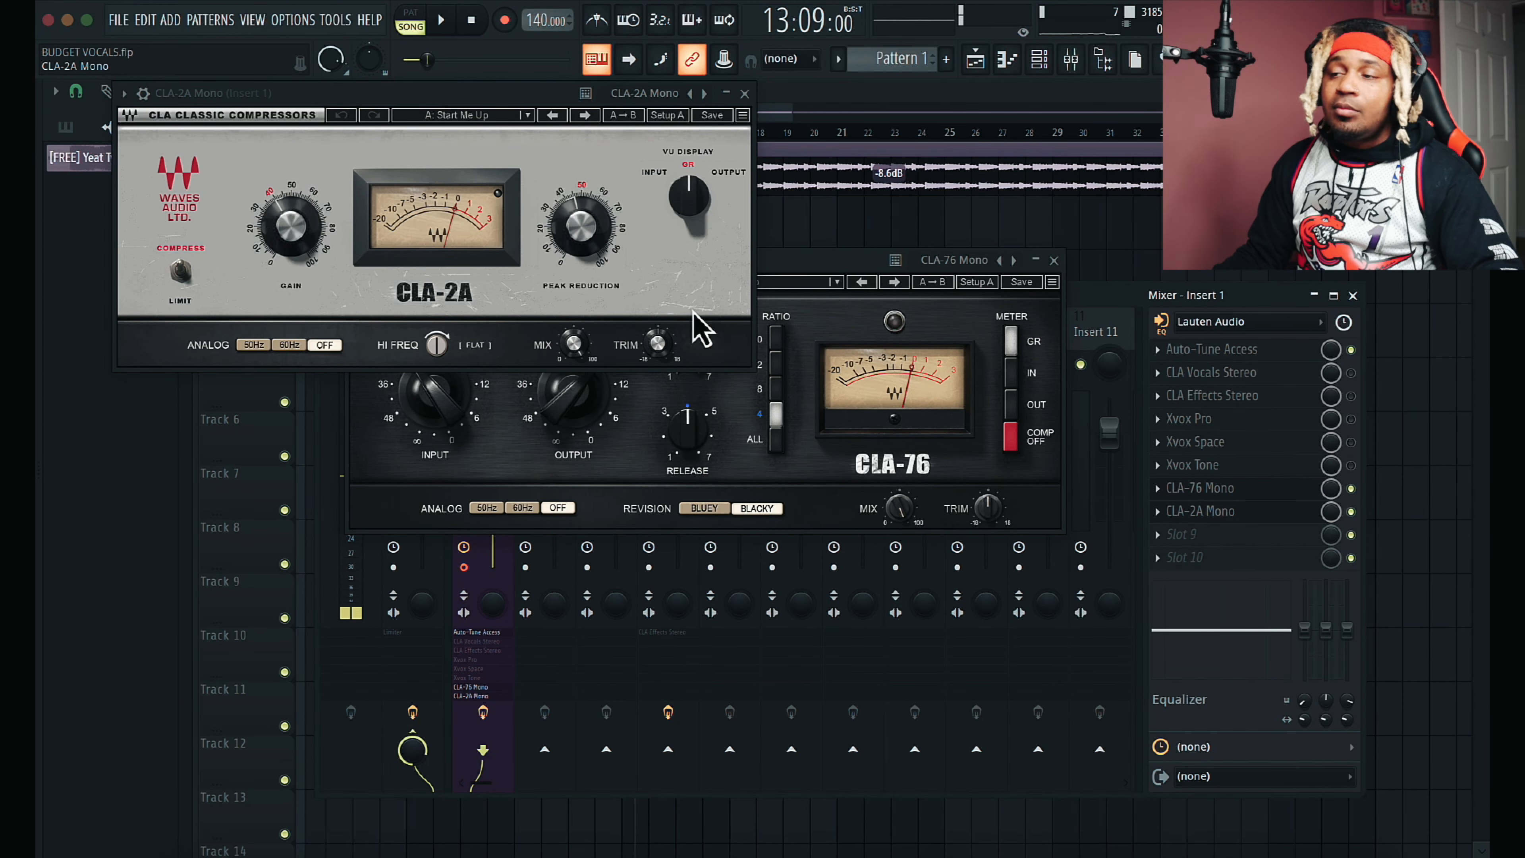
drag(535, 113, 832, 537)
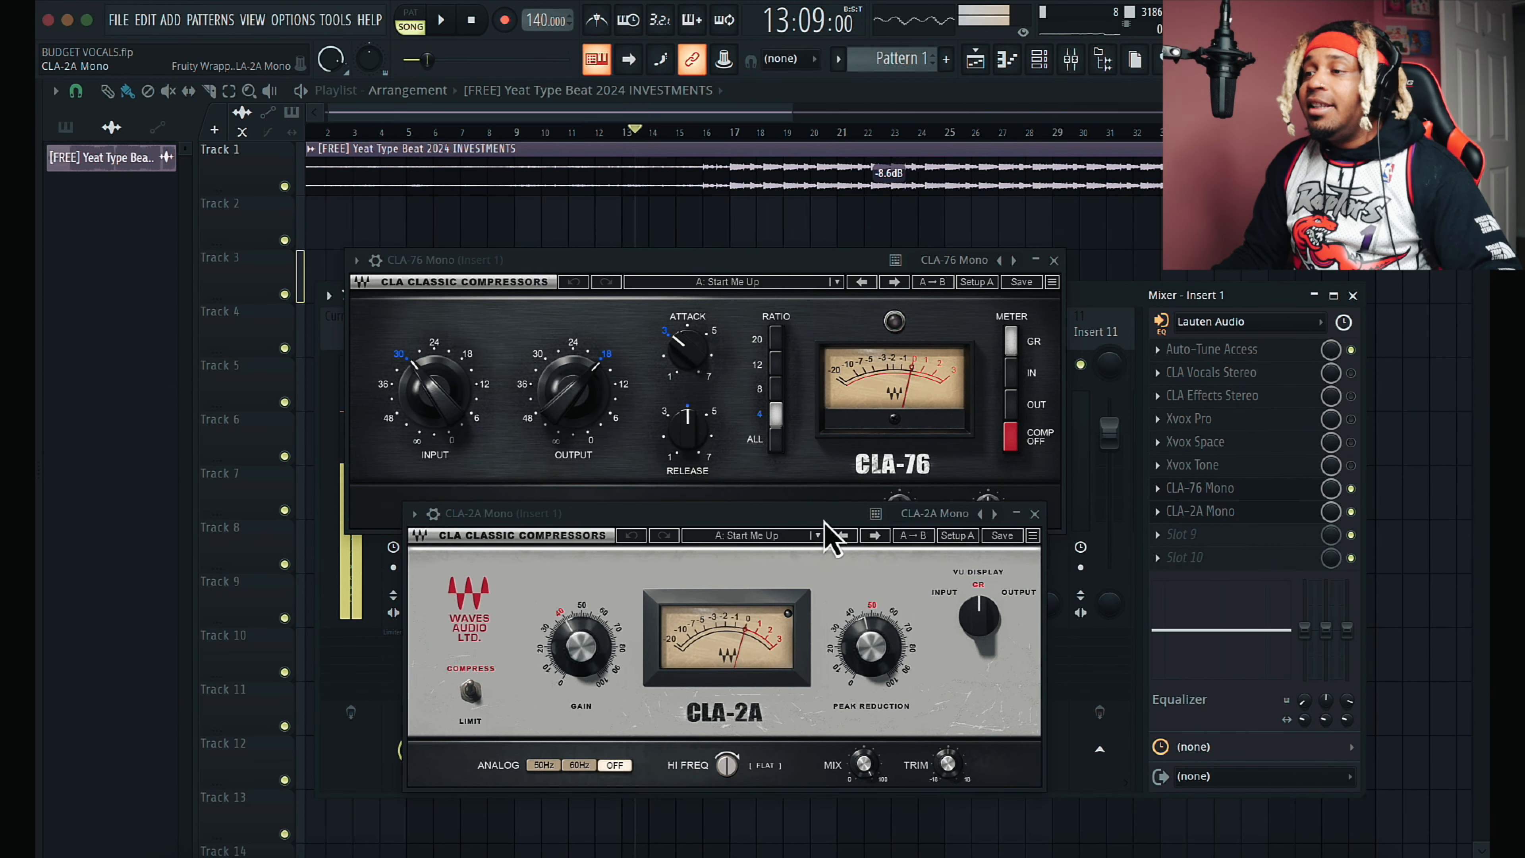
Step: Spread the CLA-76 and CLA-2A windows apart, then adjust the CLA-2A's Peak Reduction to about 53 and its Gain
drag(745, 261, 733, 185)
drag(790, 512, 766, 460)
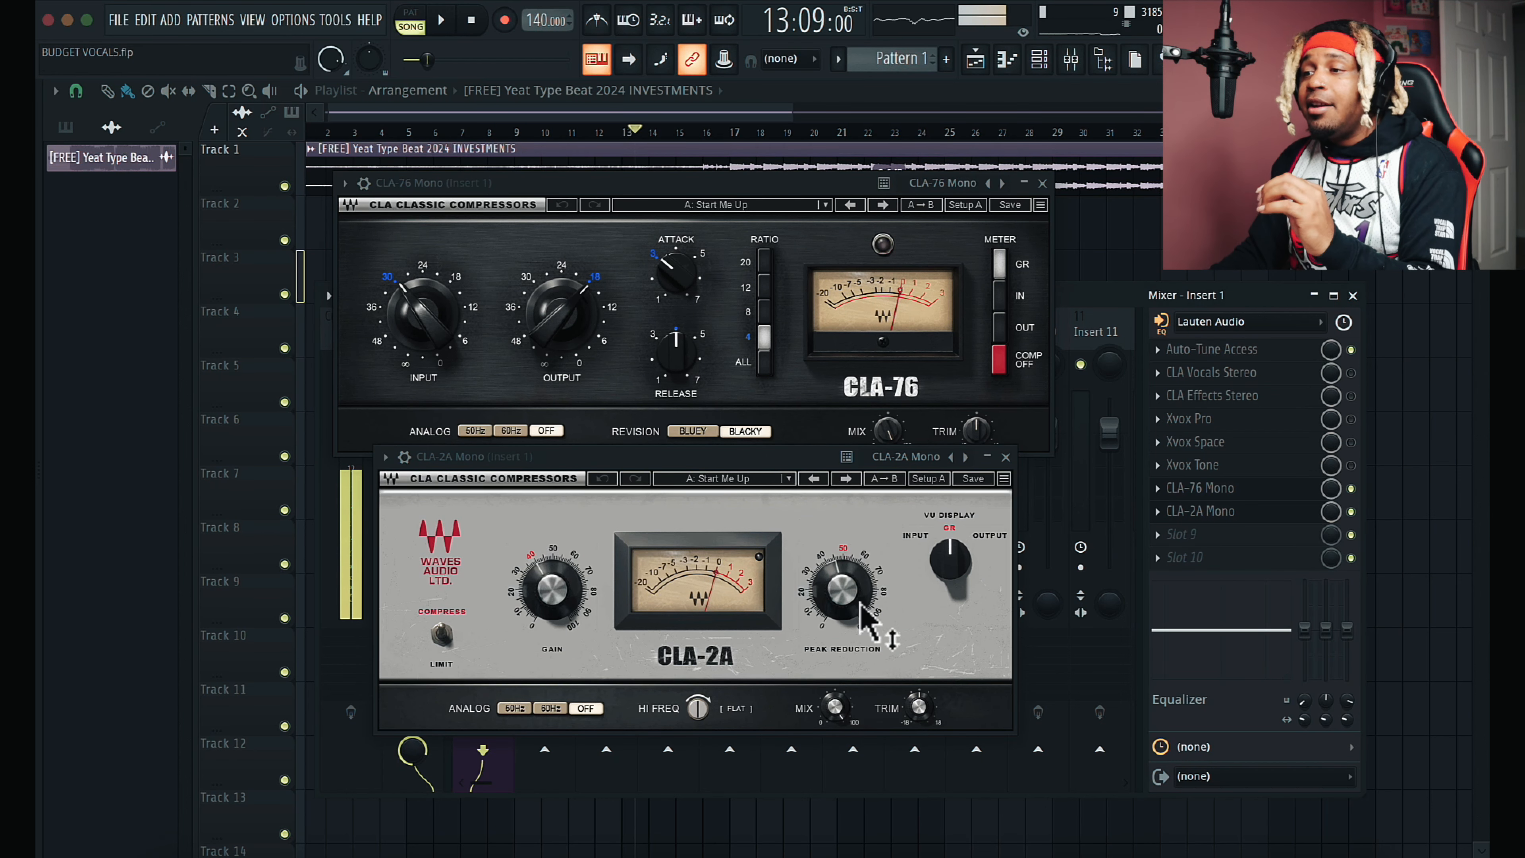
drag(859, 596, 875, 535)
drag(868, 466, 852, 504)
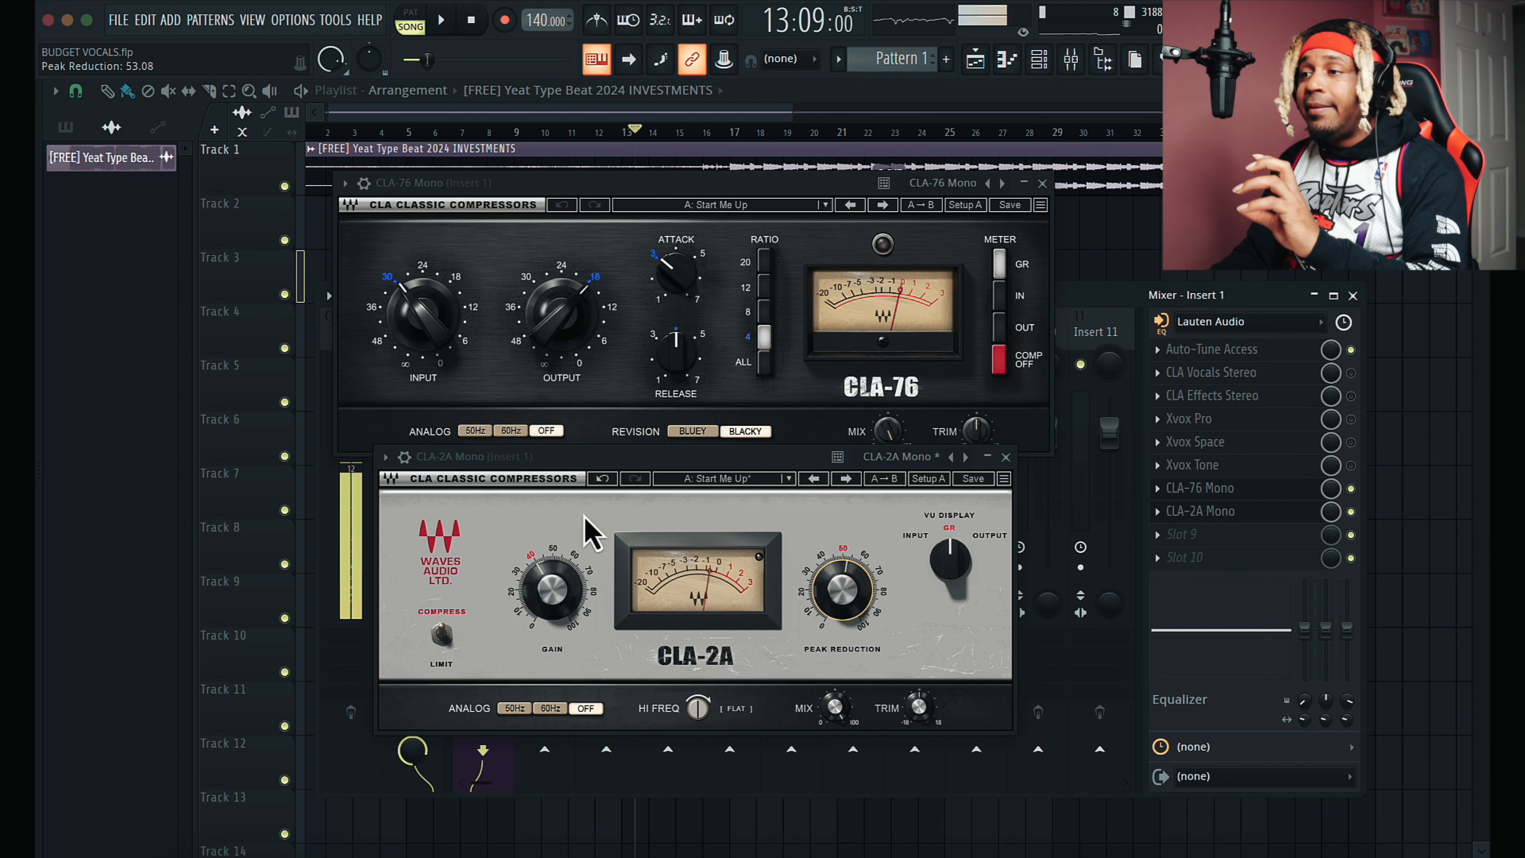
drag(571, 573, 529, 725)
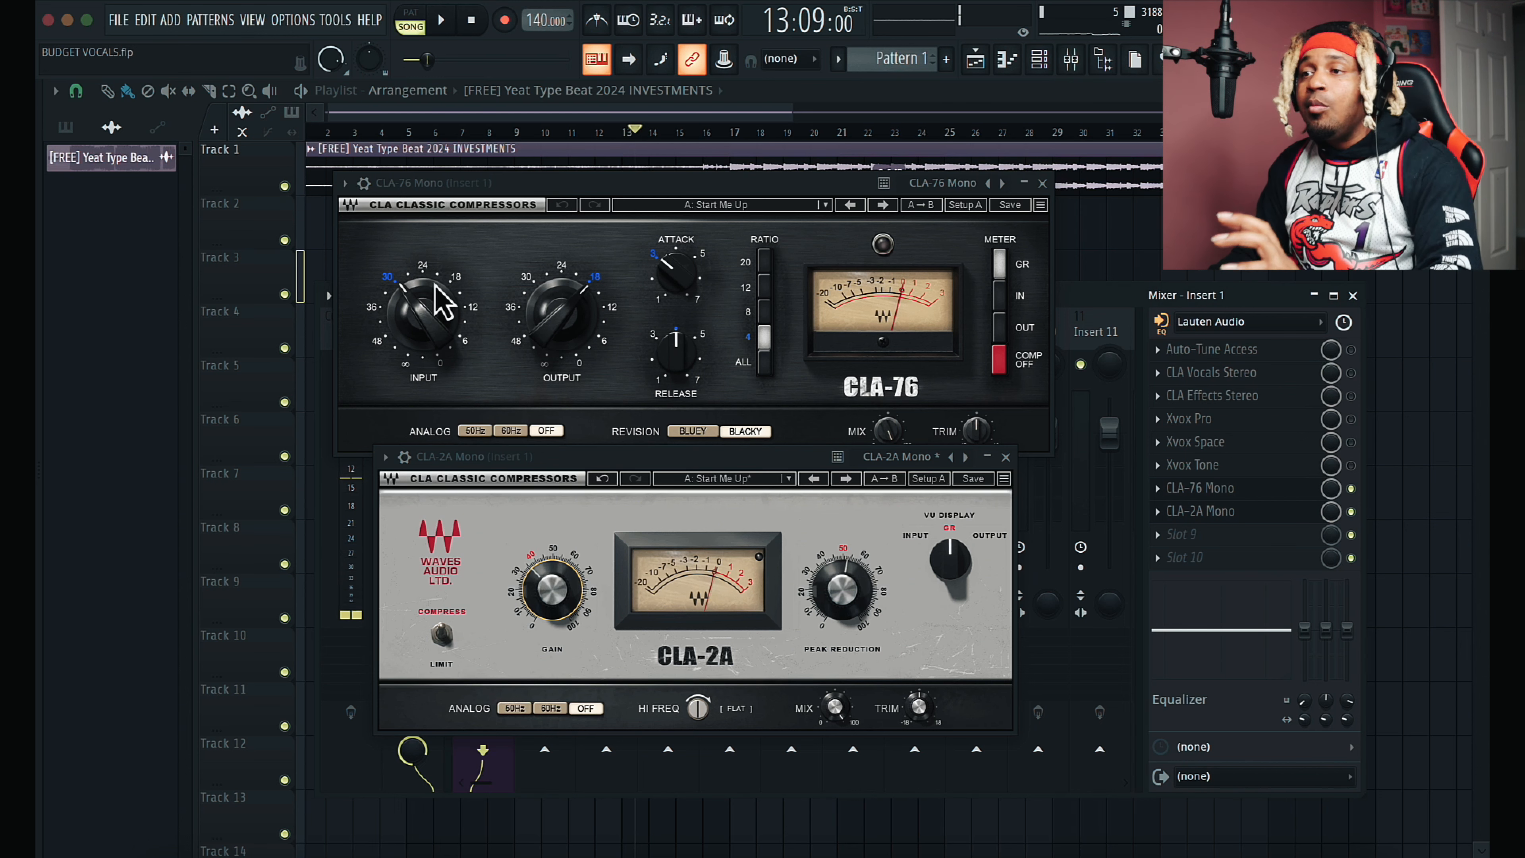
Step: Shift the CLA-76 window up slightly and advance through its presets to Bass
click(544, 249)
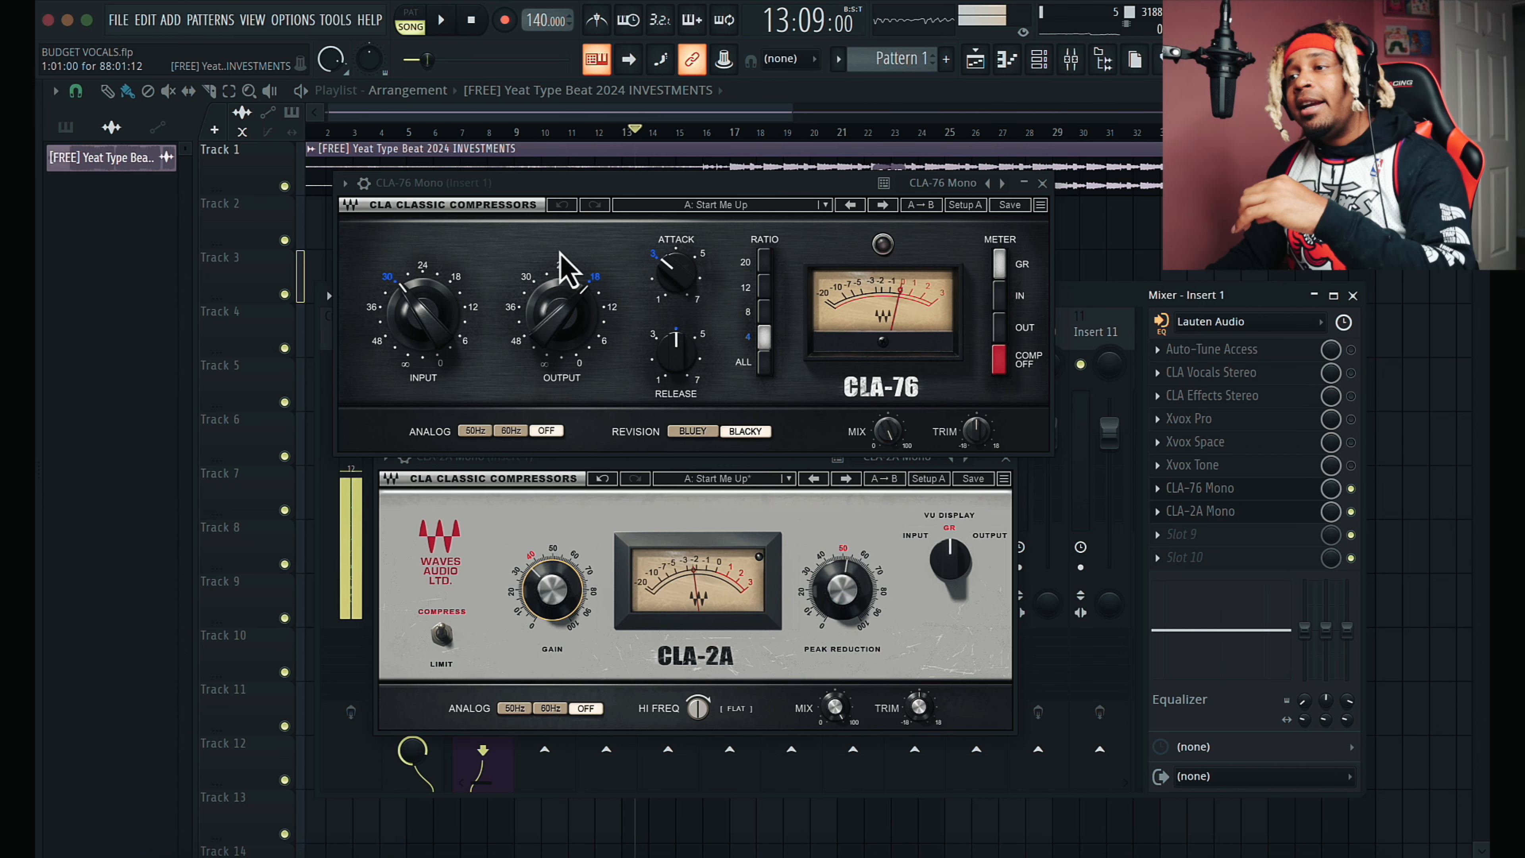
drag(568, 184, 623, 162)
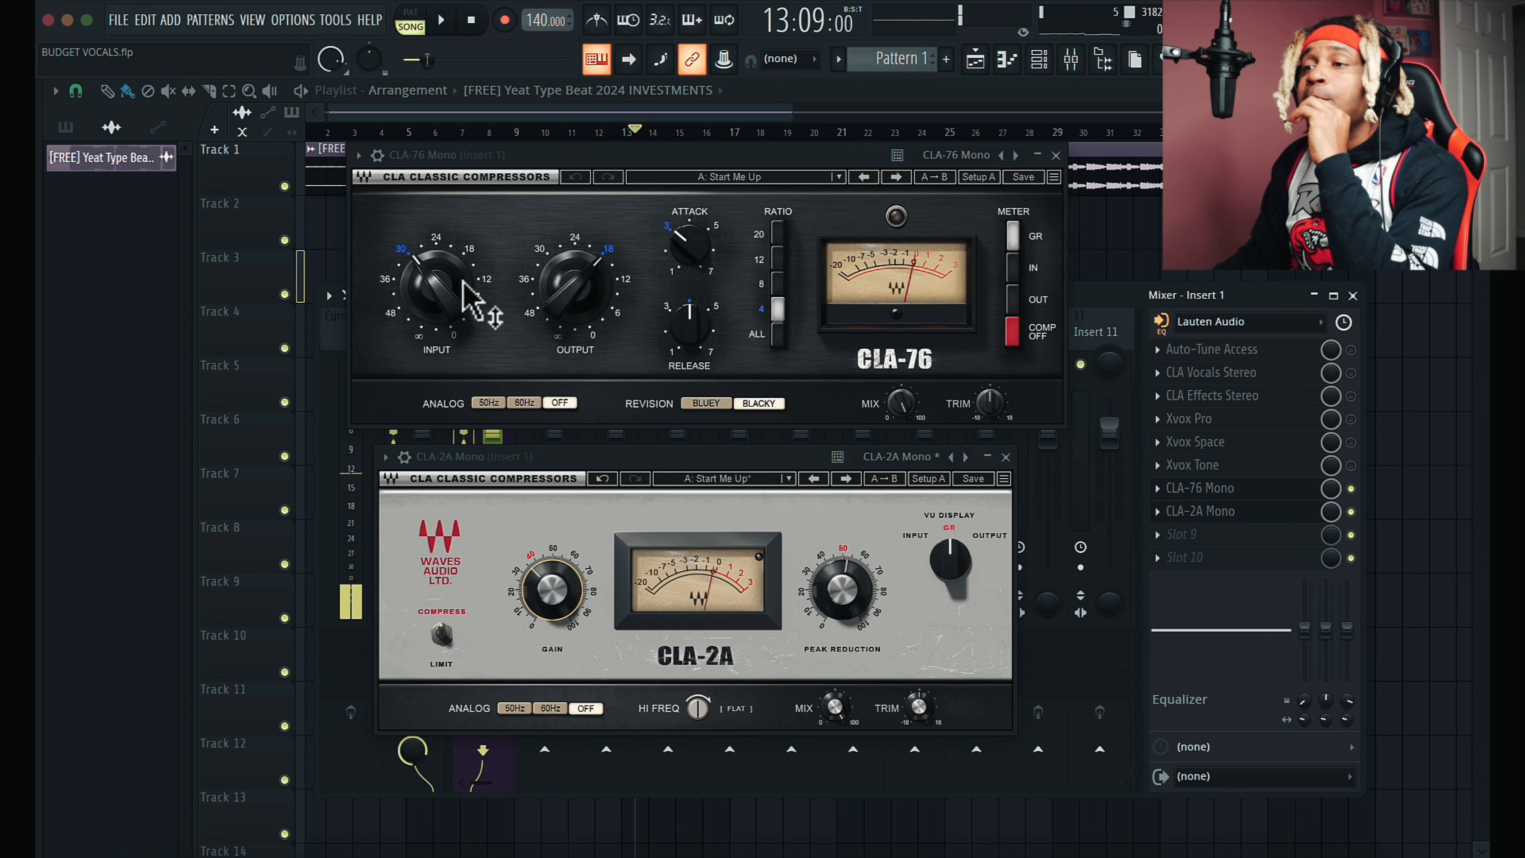
click(896, 176)
click(896, 177)
click(896, 176)
click(896, 177)
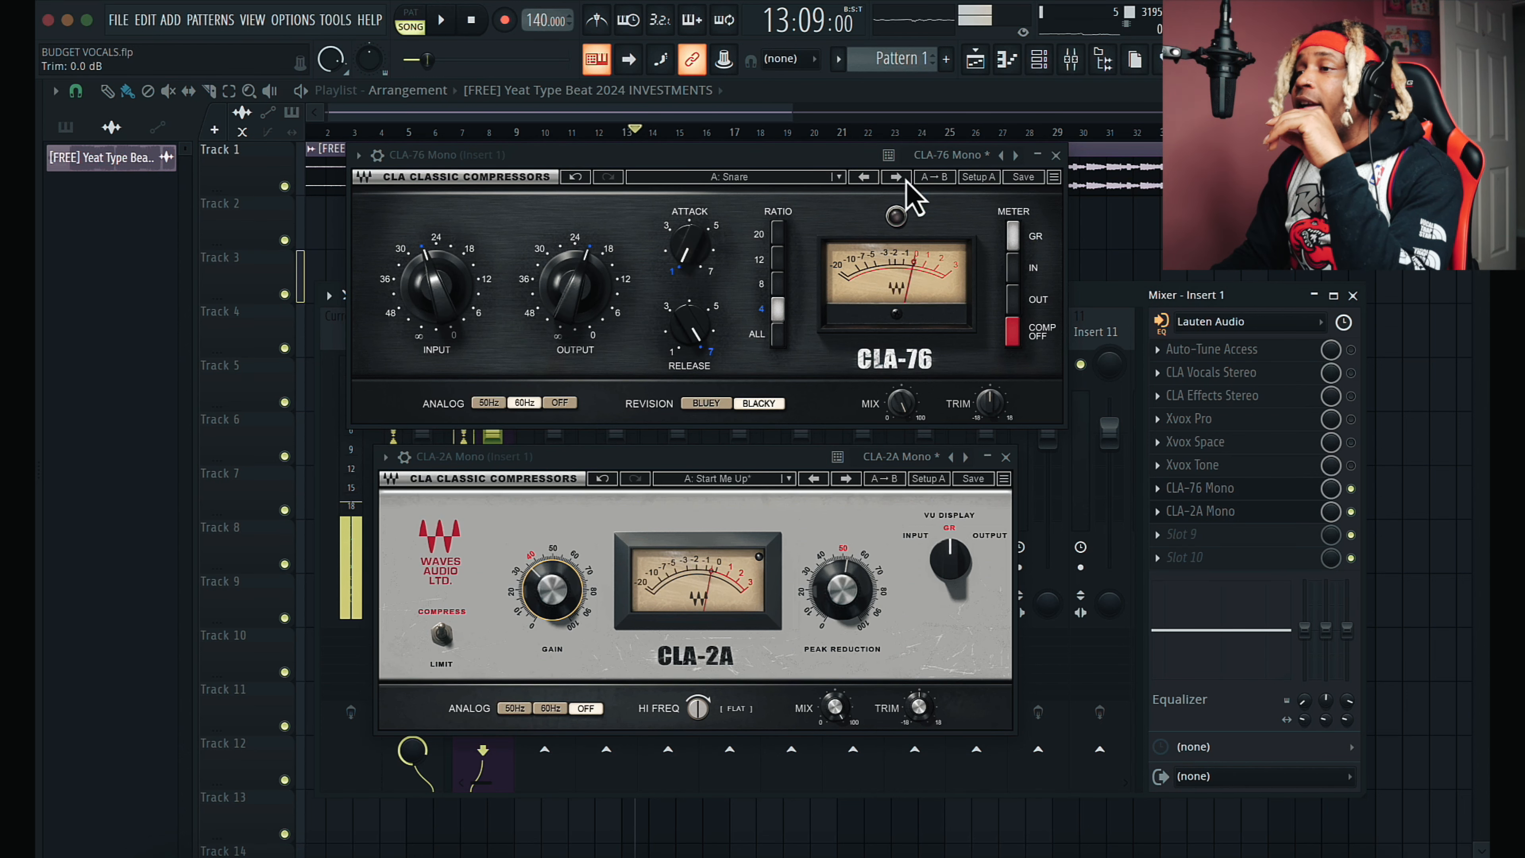
click(905, 180)
click(906, 180)
click(905, 179)
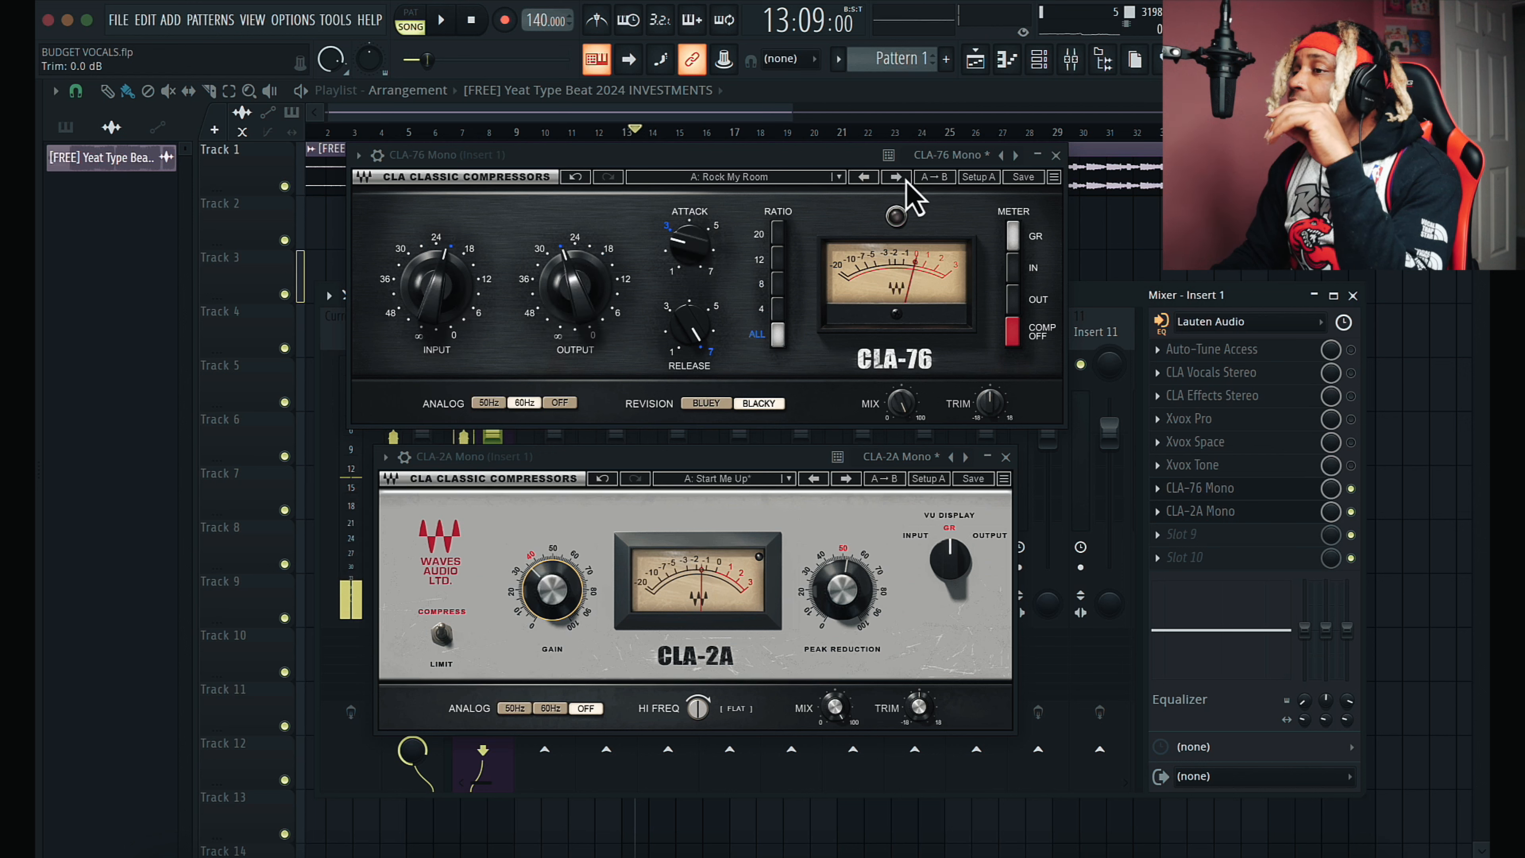
click(905, 179)
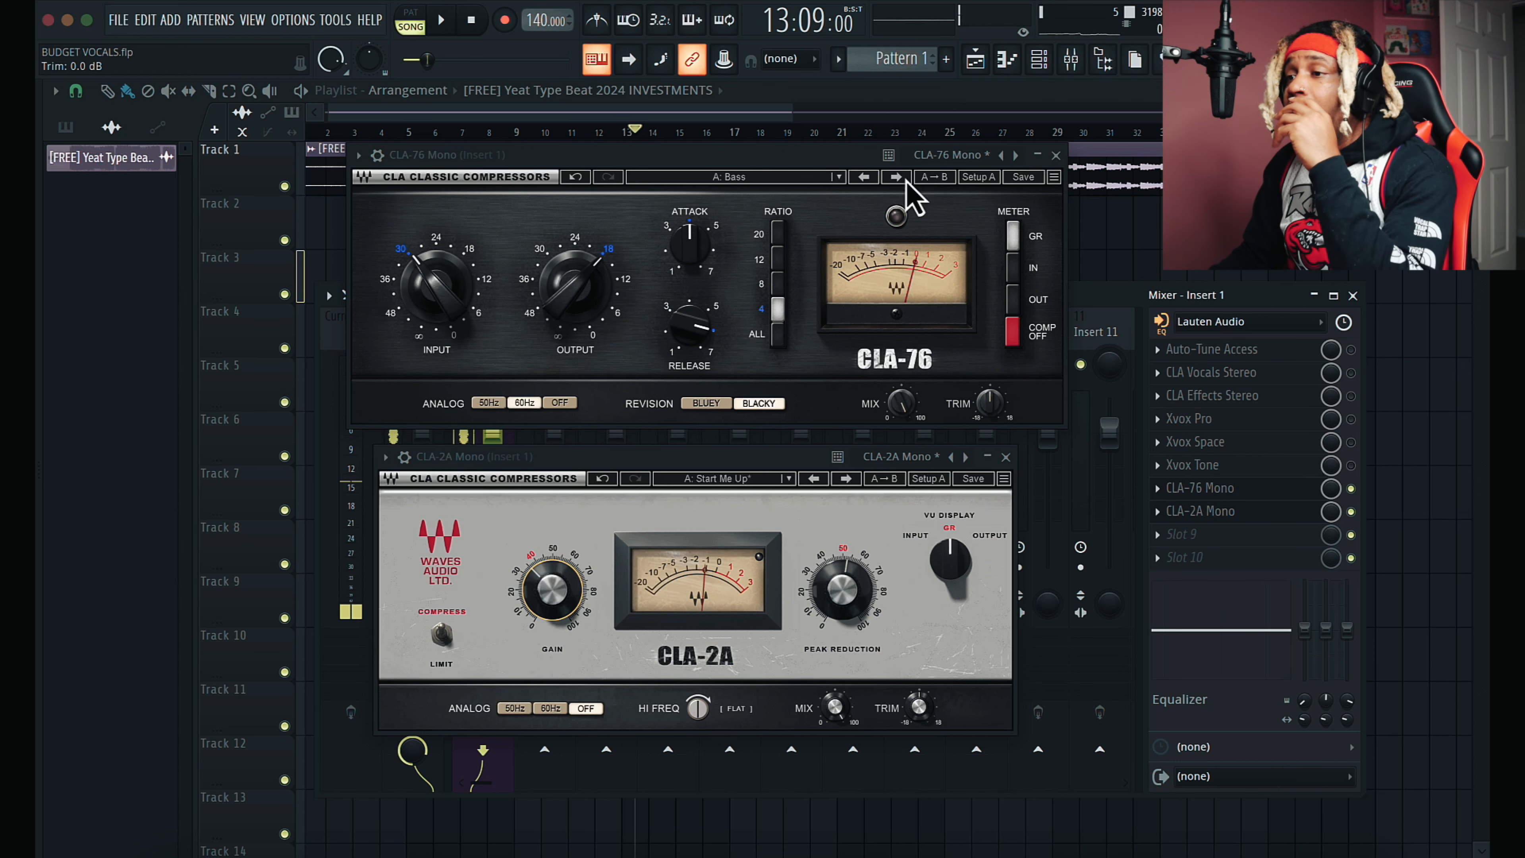
Step: Fine-tune the CLA-2A's Gain and Peak Reduction, and reposition both compressor windows beside the Insert 1 effect slots
drag(570, 606, 571, 504)
mouse_move(850, 586)
mouse_down()
mouse_move(853, 535)
mouse_move(850, 571)
mouse_up()
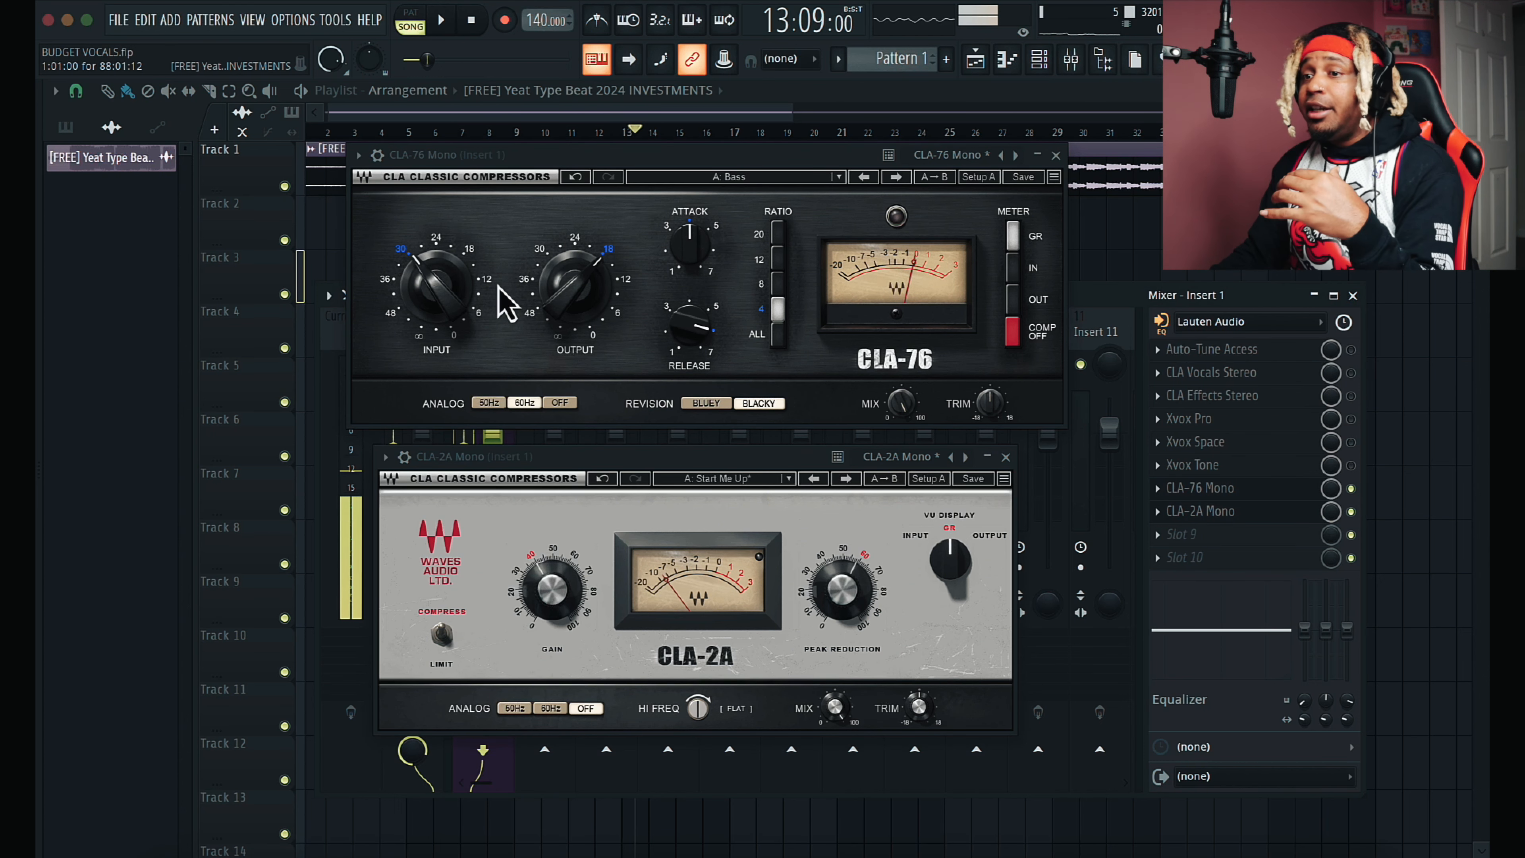
drag(633, 176, 823, 168)
drag(657, 477, 874, 453)
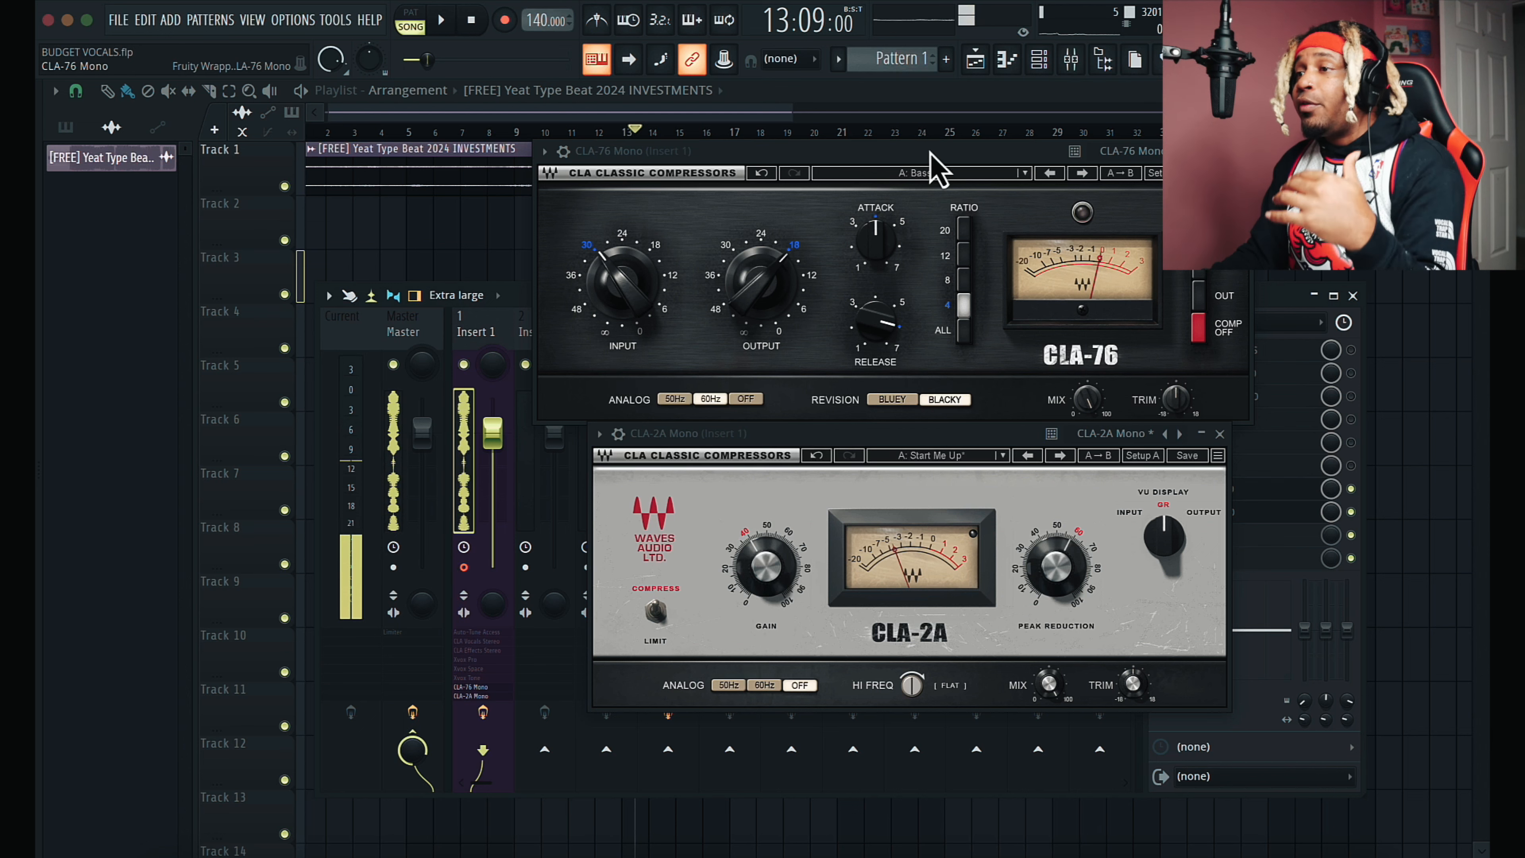
drag(932, 157, 824, 152)
drag(935, 447, 838, 446)
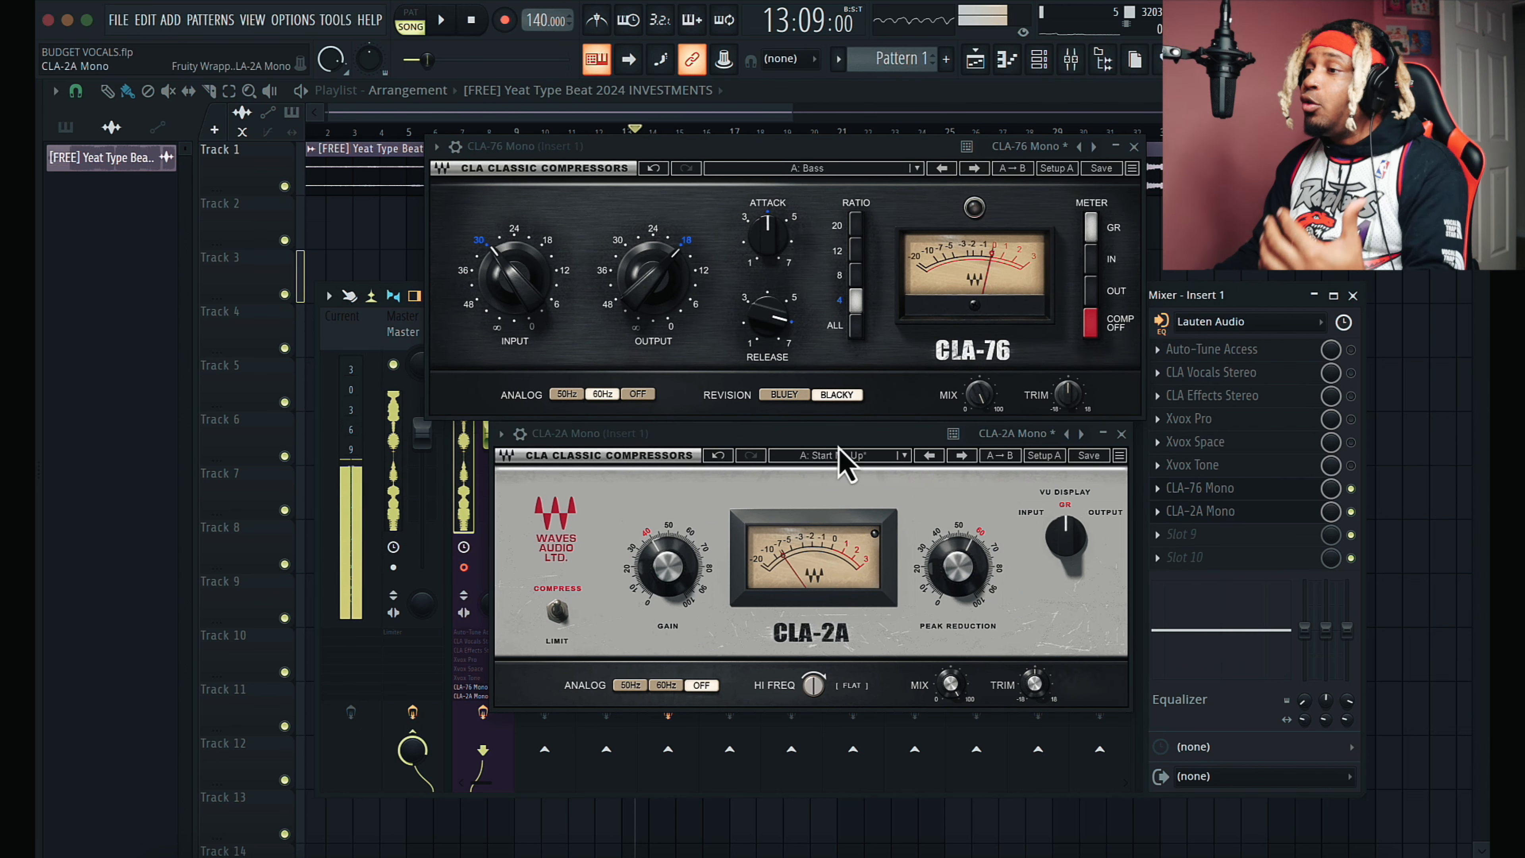
Step: Place the CLA-2A ahead of the CLA-76 in Insert 1's effect chain and bypass both compressors
scroll(1351, 490, down, 1)
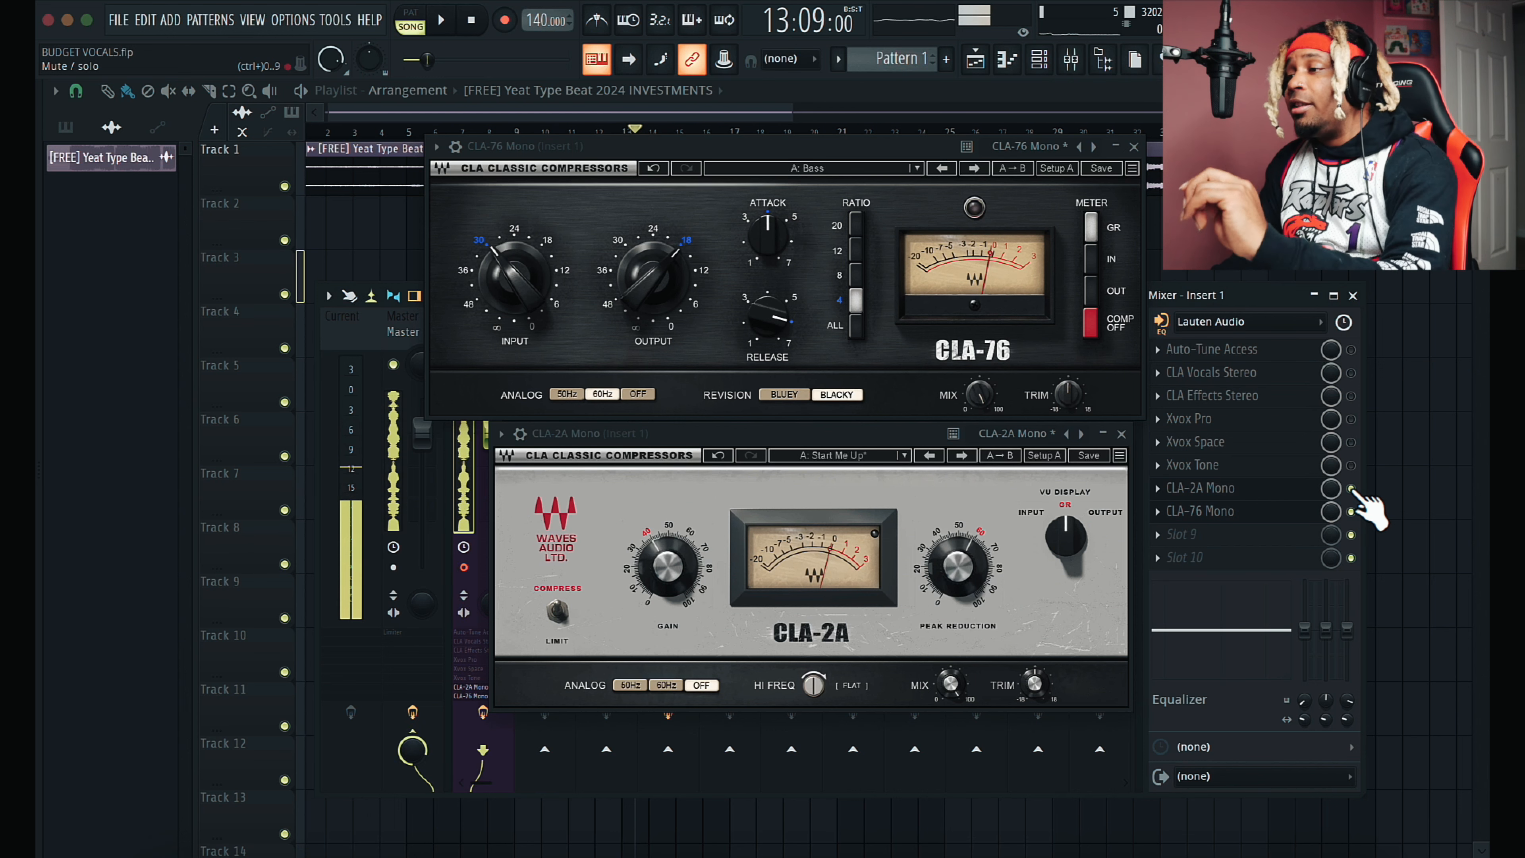
click(1351, 511)
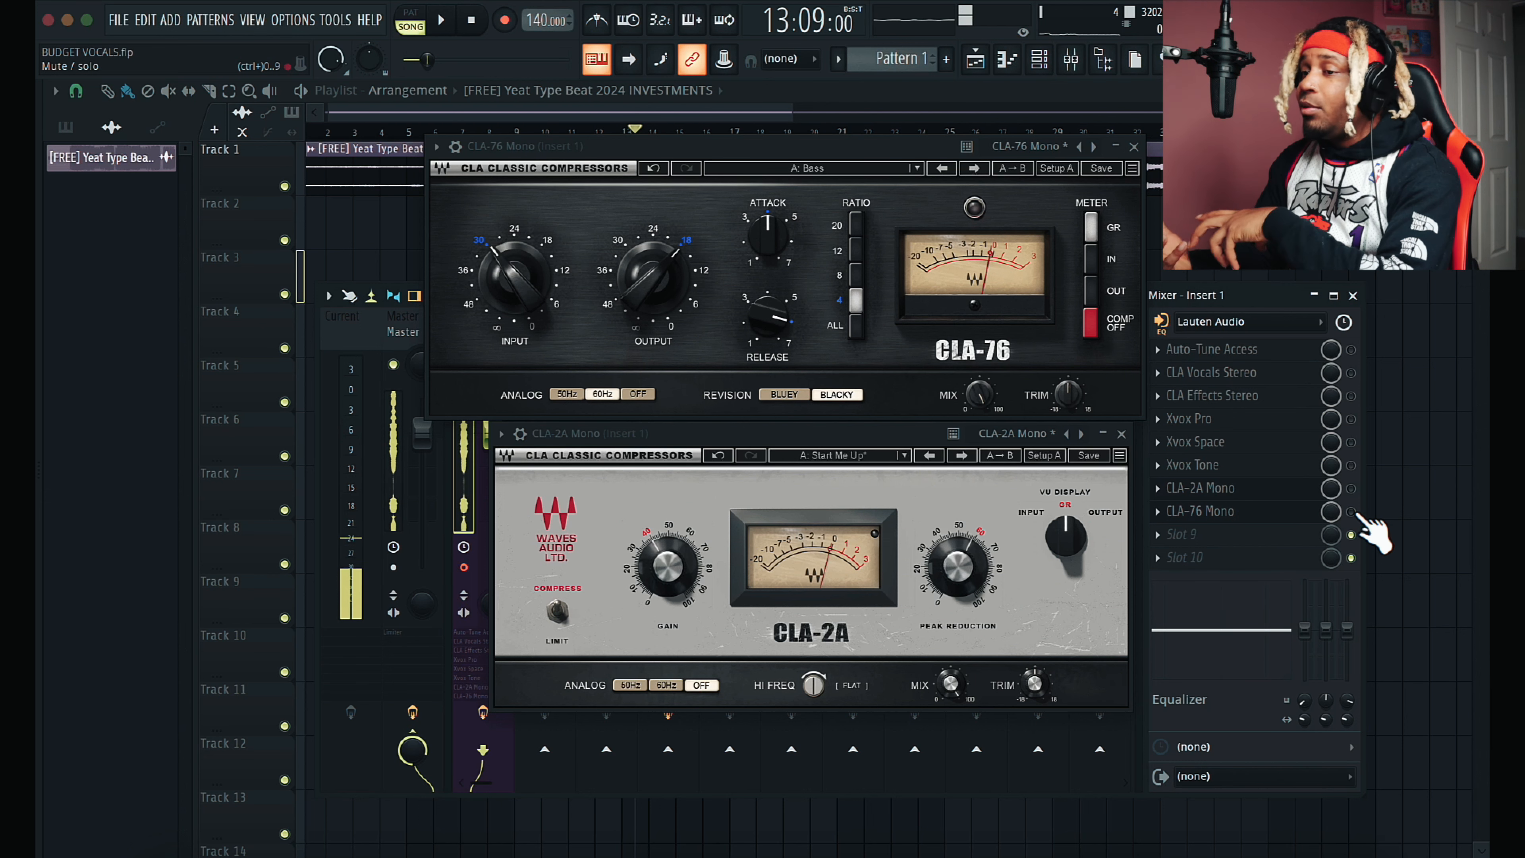
click(1351, 488)
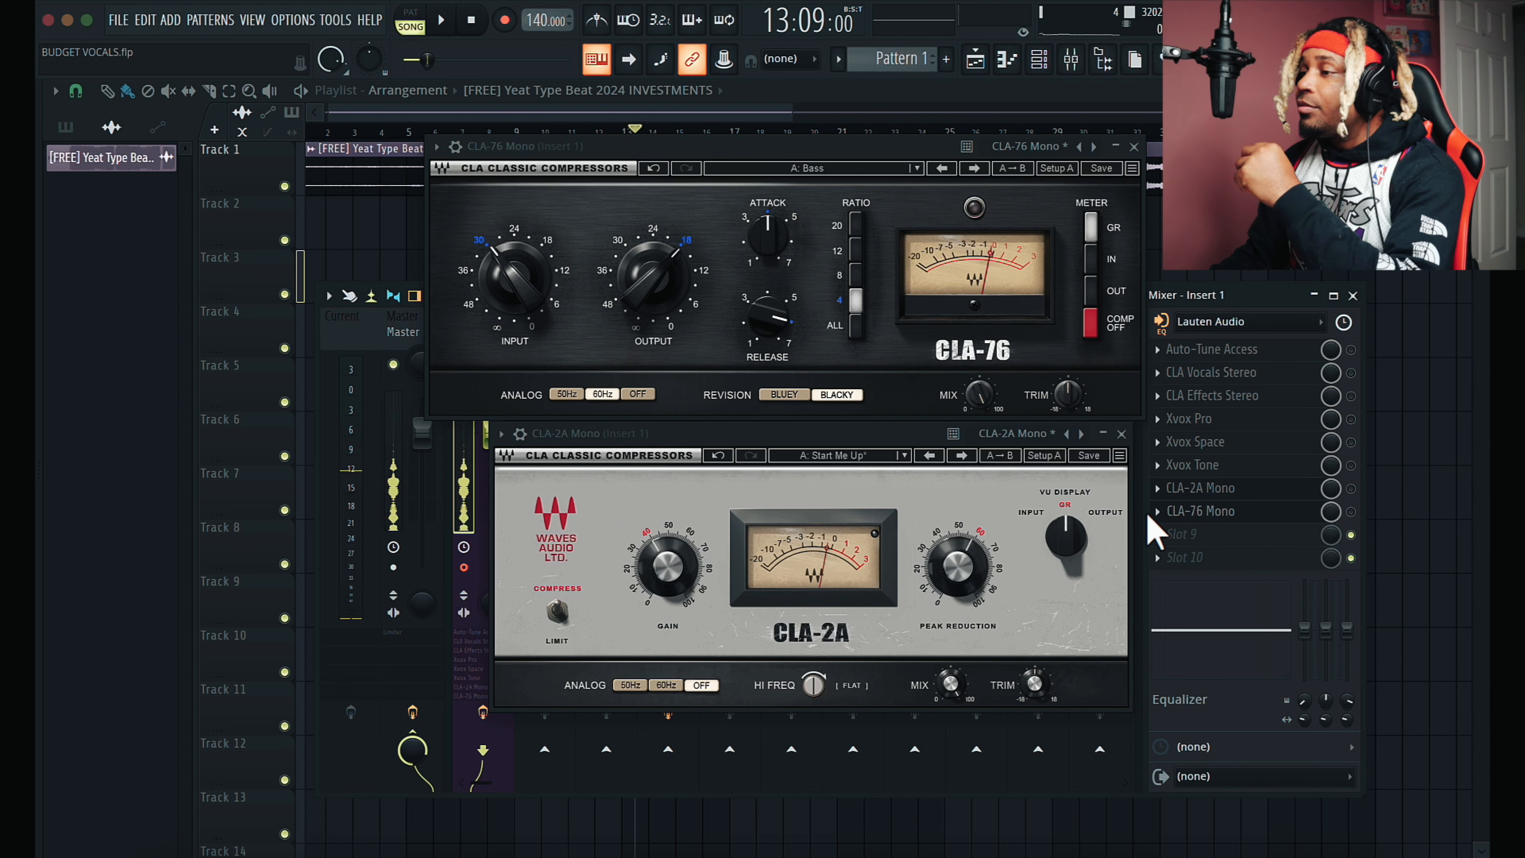
Step: Move the CLA-76 back above the CLA-2A in the effect chain and re-enable both compressors
click(1169, 518)
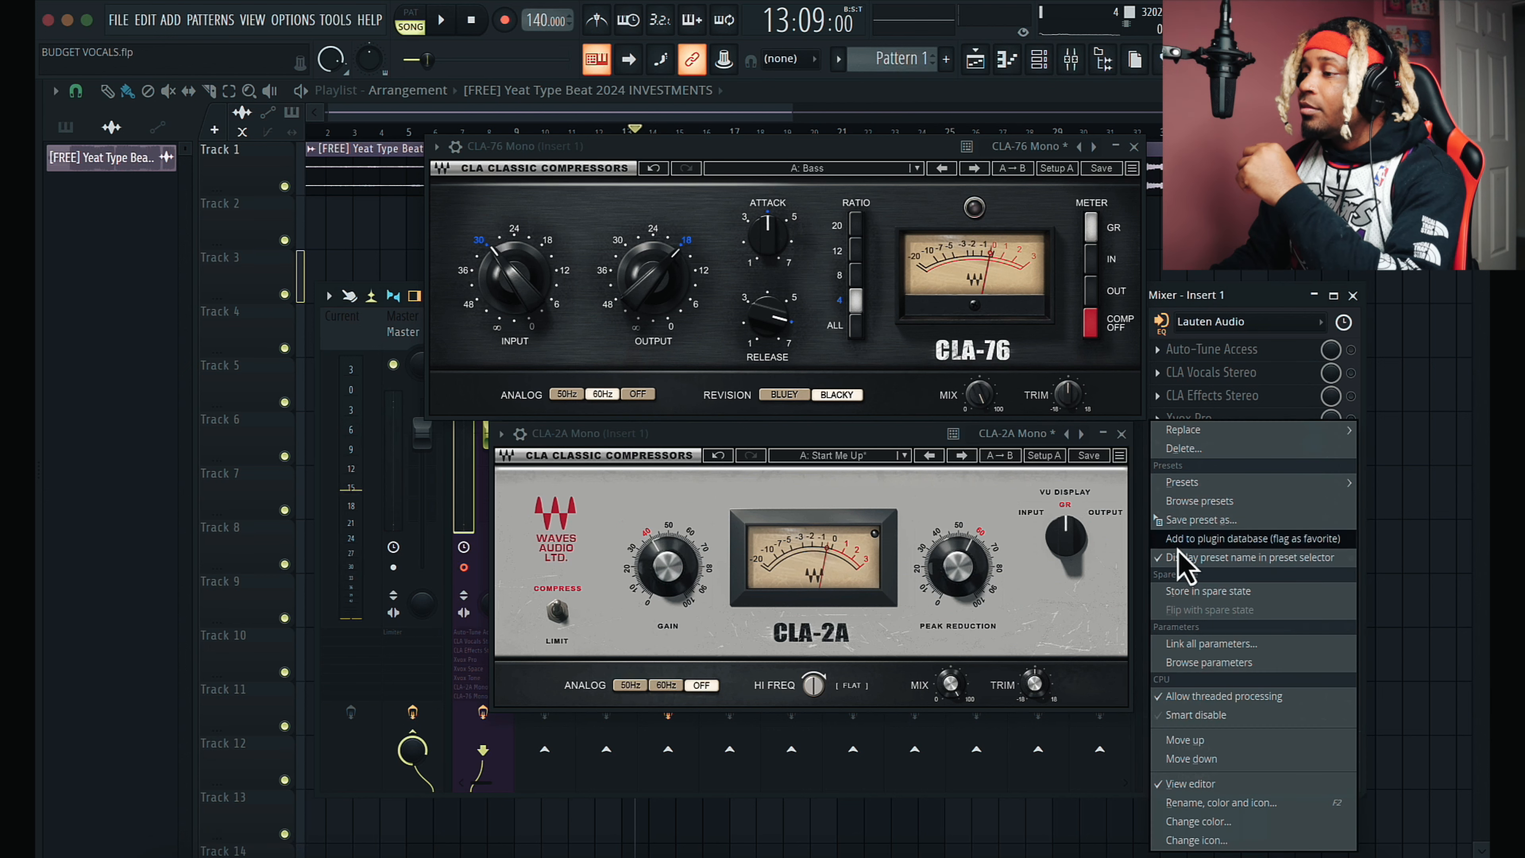
click(1238, 742)
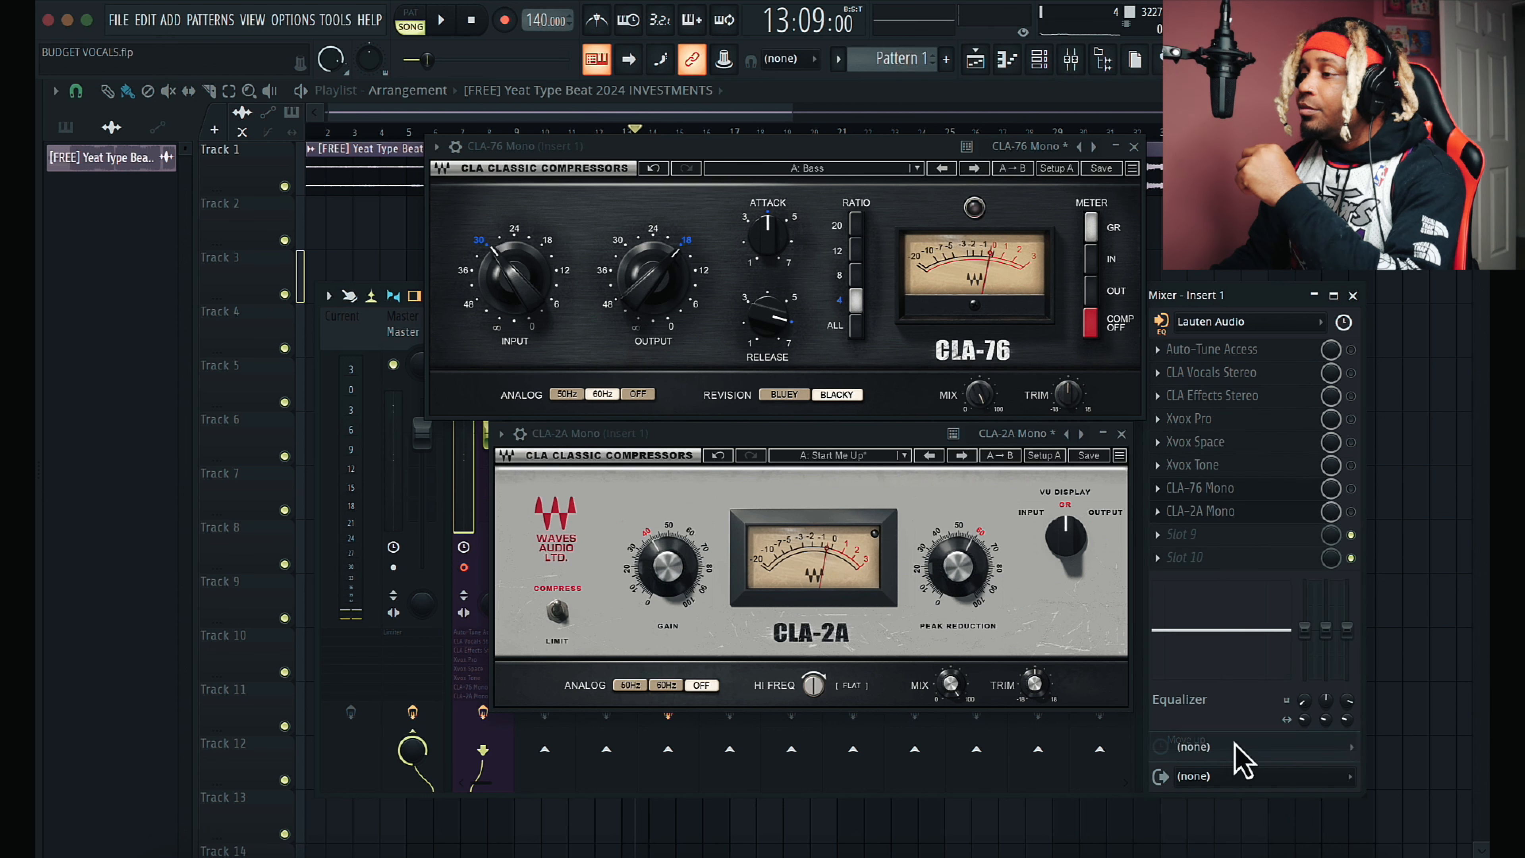
click(1351, 488)
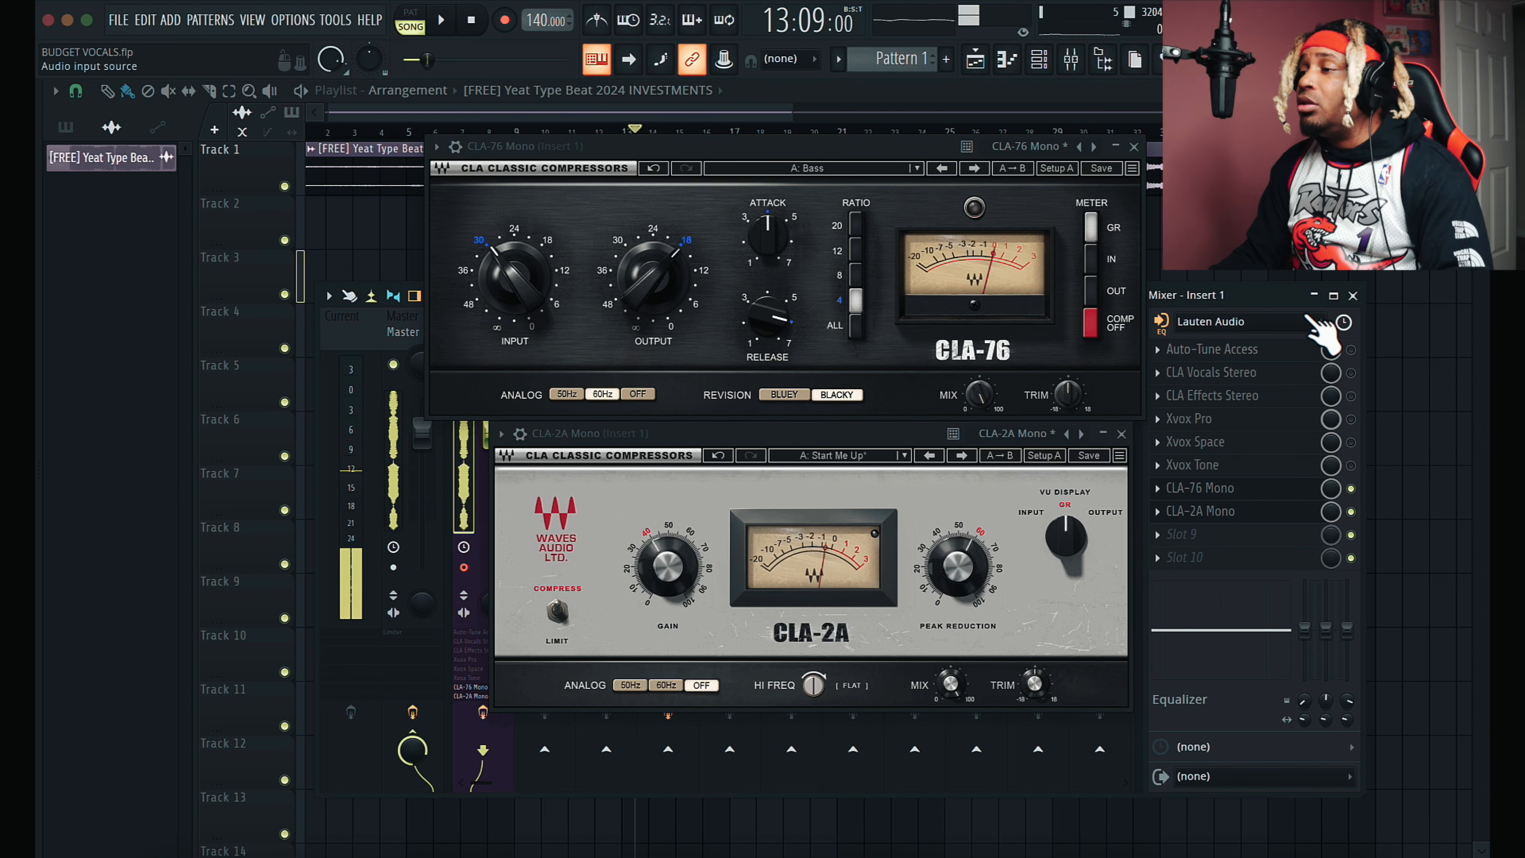
Step: Enable Auto-Tune Access on Insert 1 and lower both compressor windows to uncover the beat in the playlist
click(1351, 349)
drag(847, 159, 870, 210)
click(955, 519)
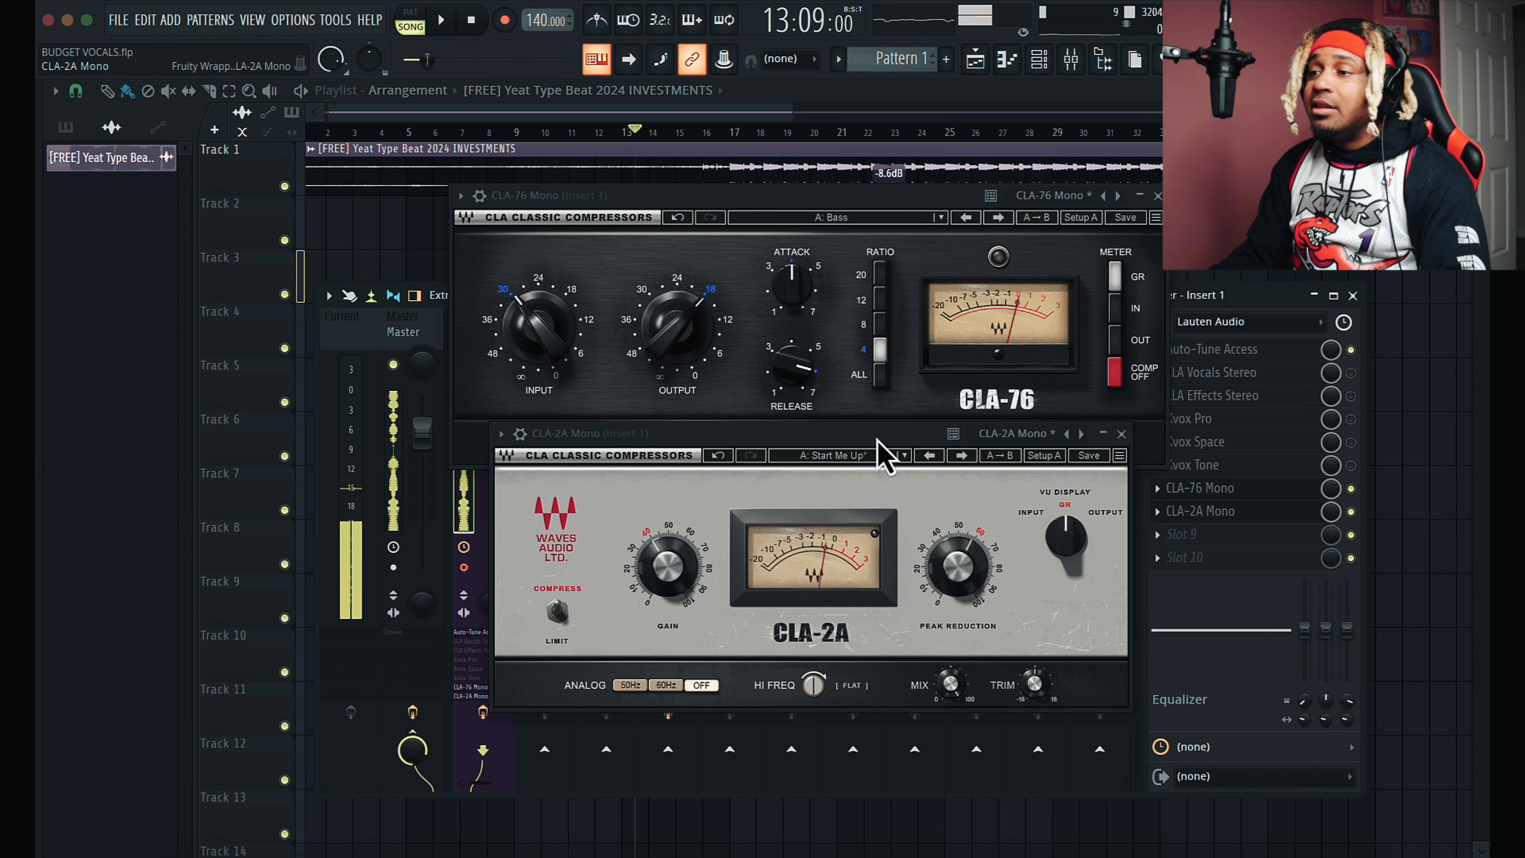
drag(878, 446, 879, 532)
drag(868, 223, 870, 300)
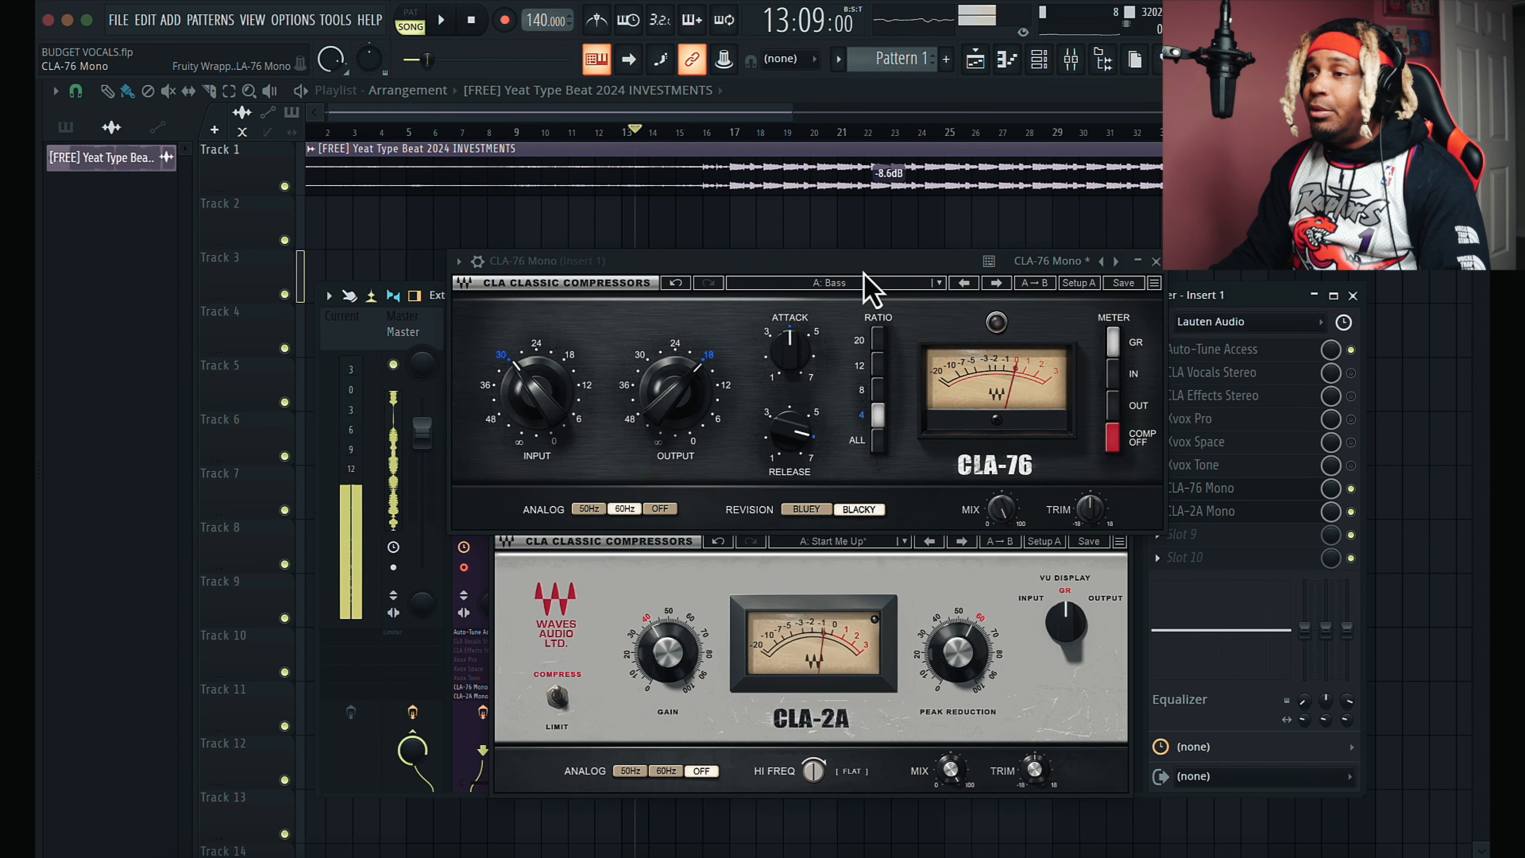
Step: Play the song to audition the vocal chain with Auto-Tune Access, CLA-76 and CLA-2A
key(space)
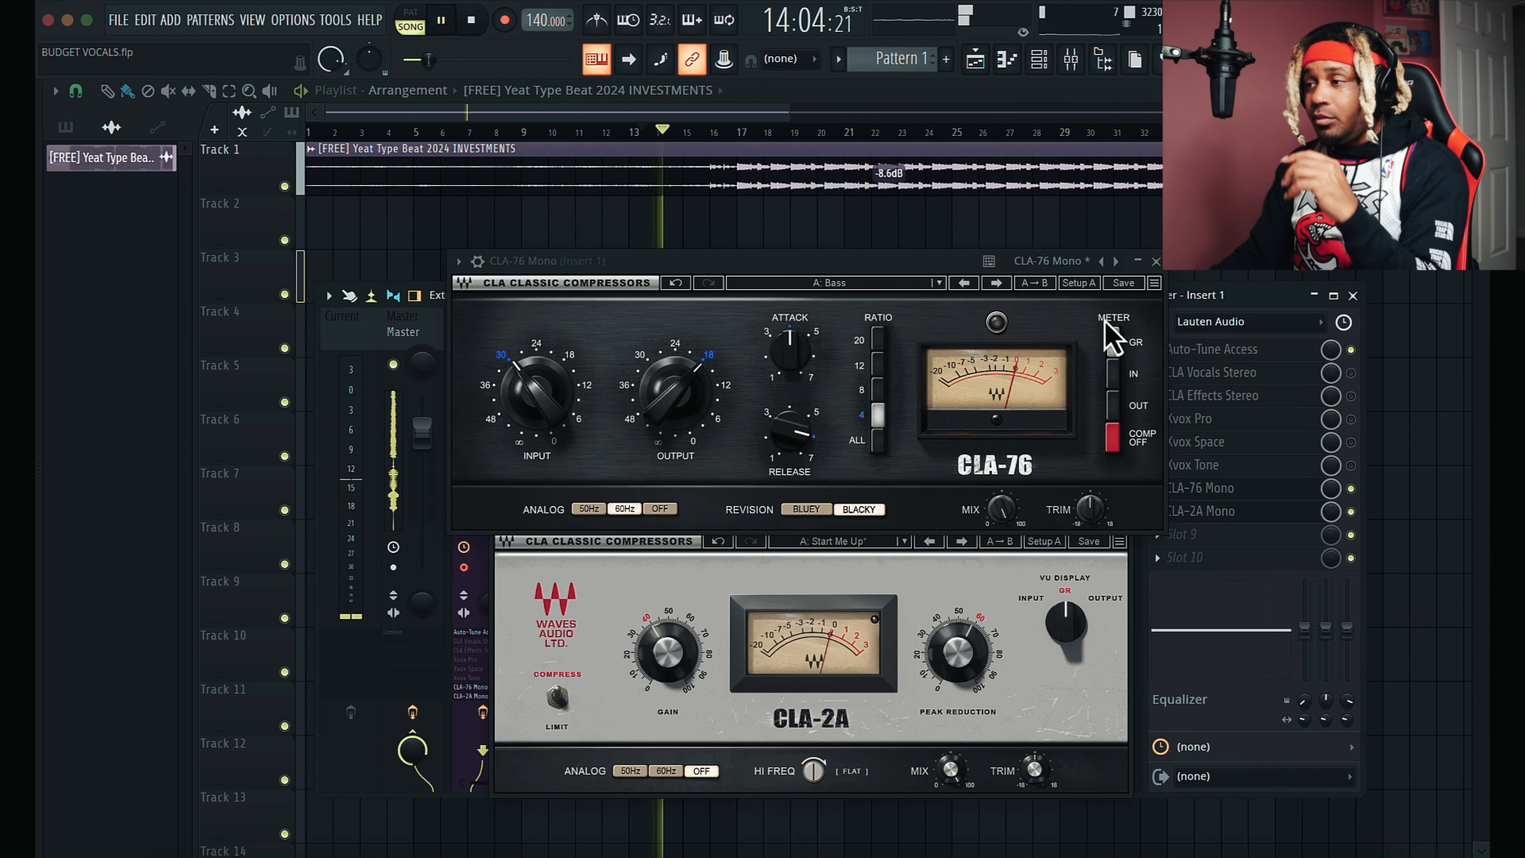
scroll(1106, 319, down, 4)
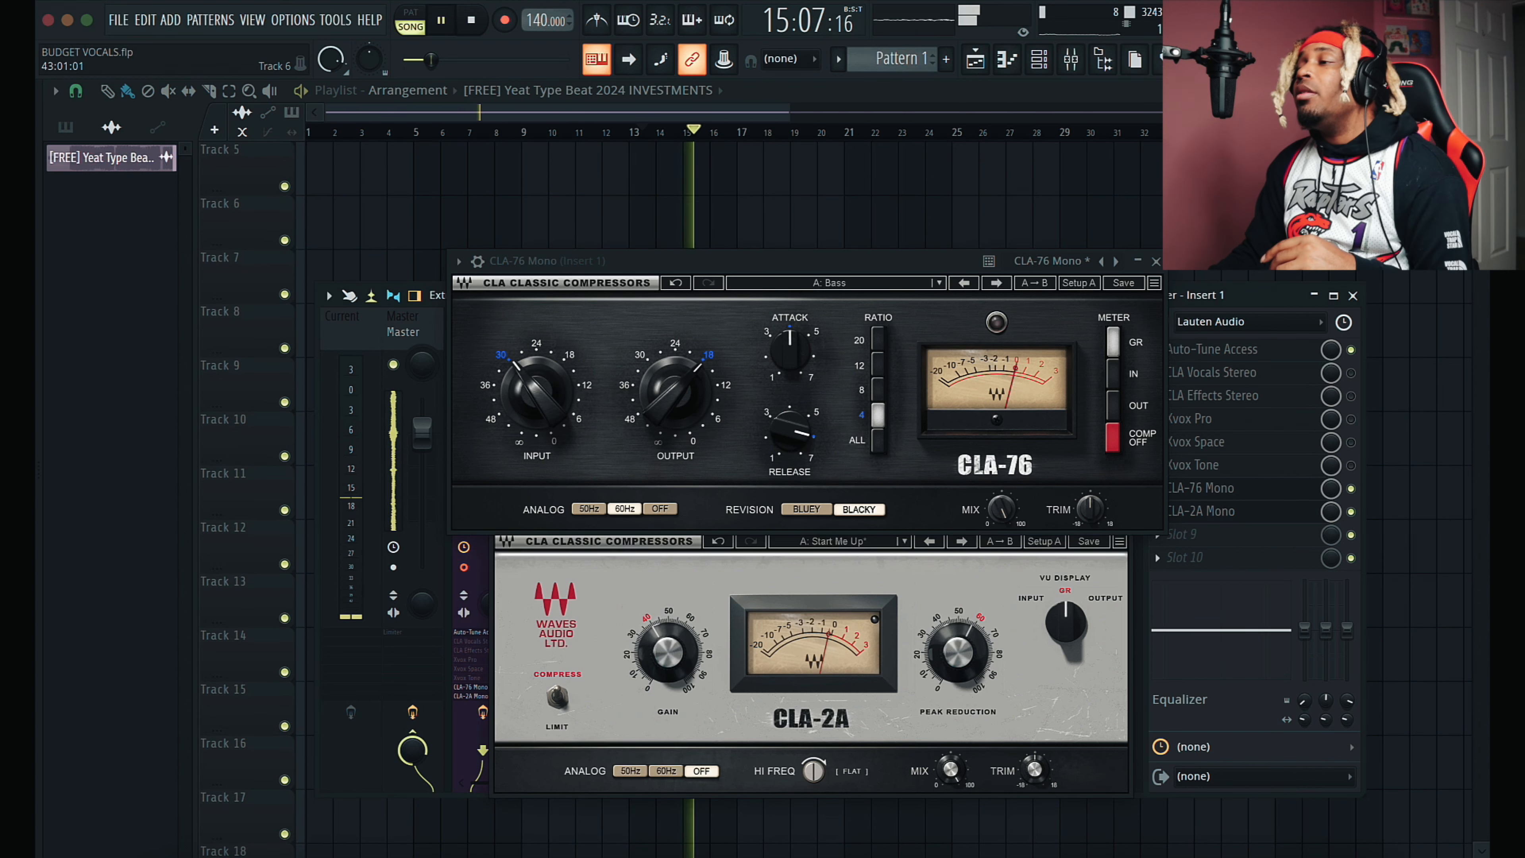
scroll(728, 194, up, 4)
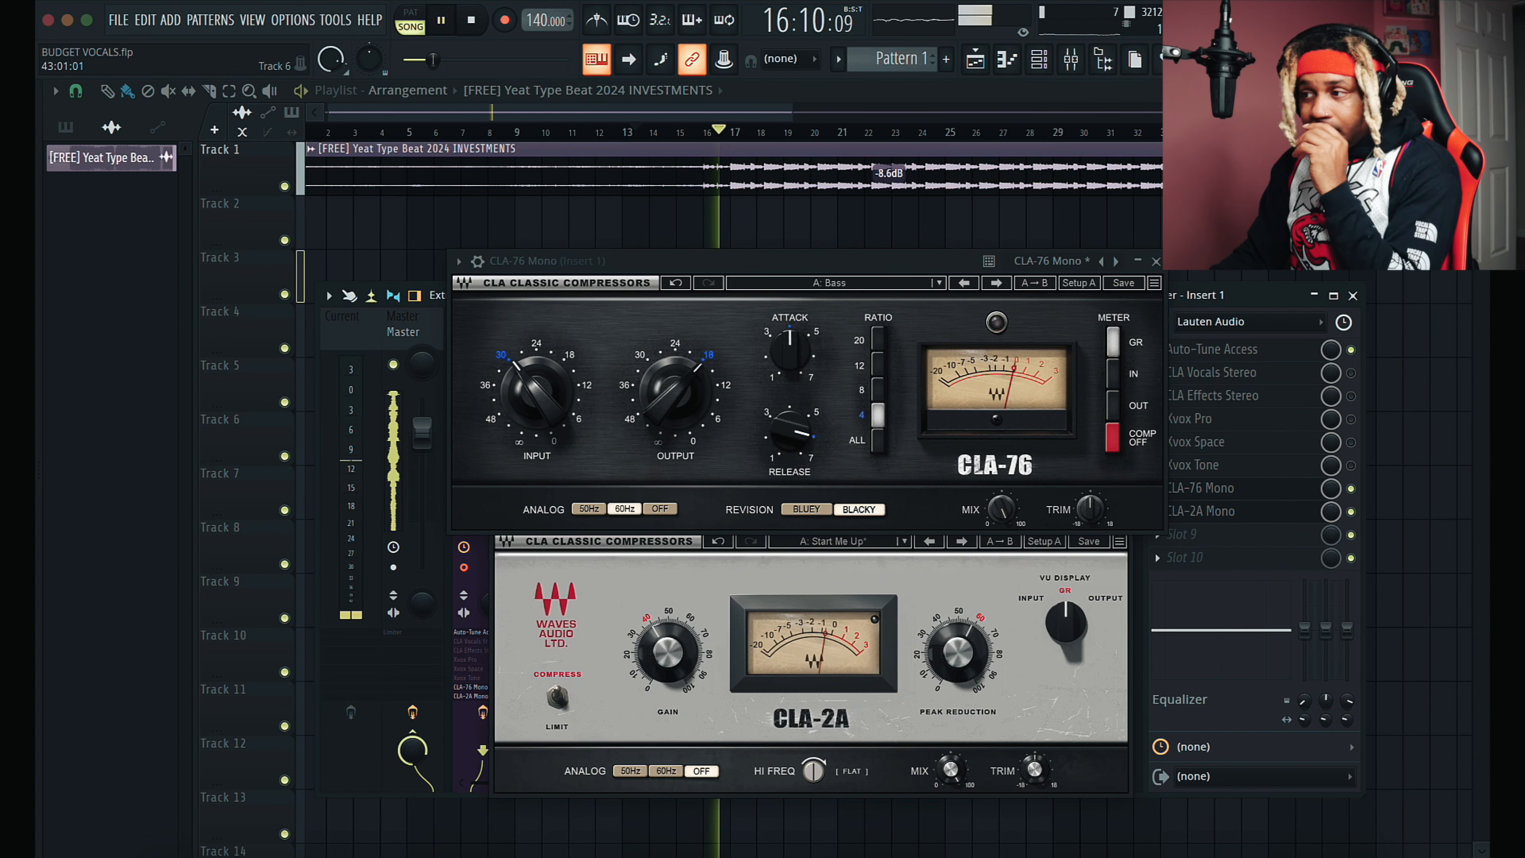